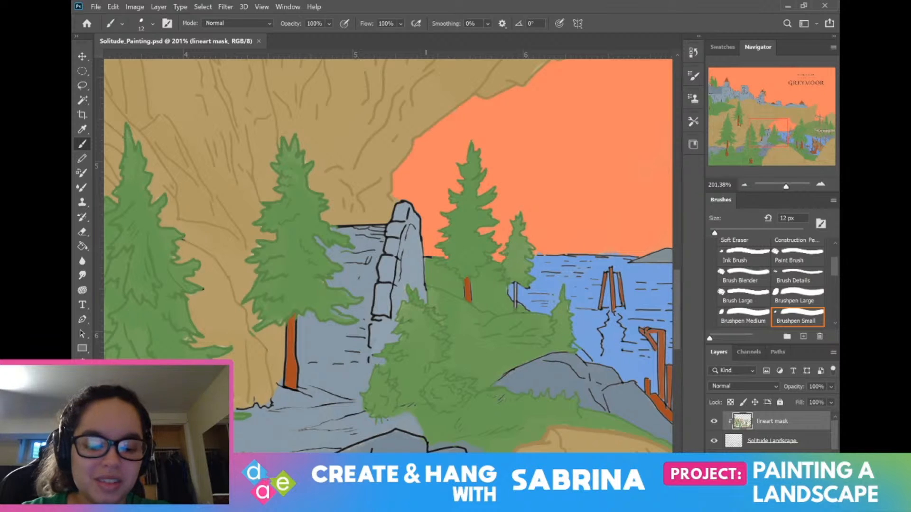
{"action": "key", "text": "i"}
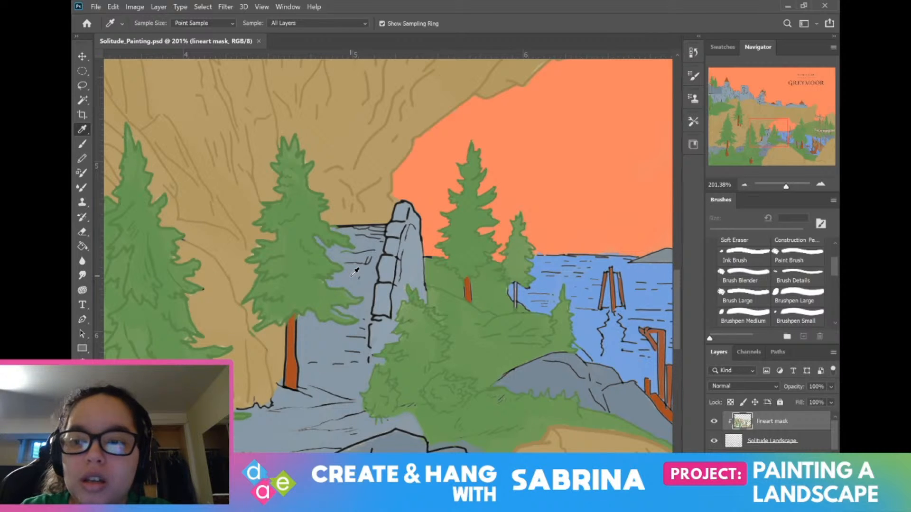
{"action": "key", "text": "b"}
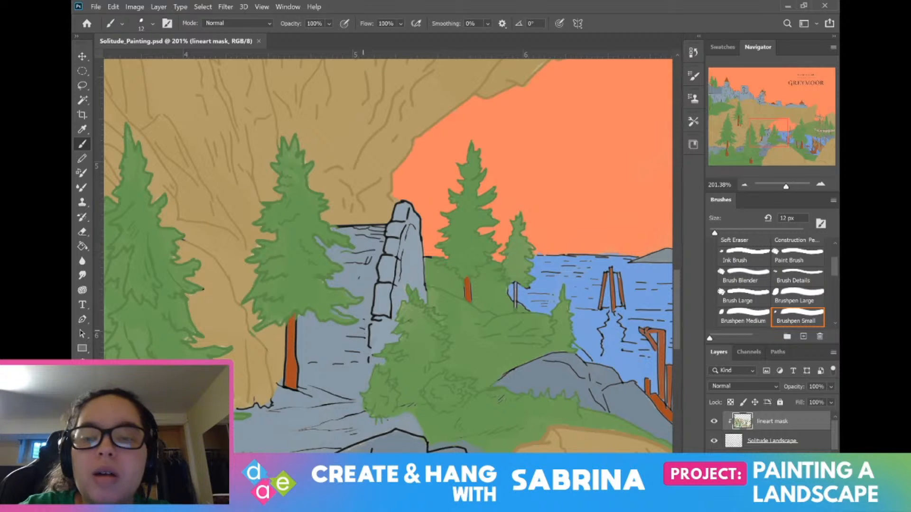
{"action": "left_click_drag", "start_coordinate": [368, 346], "coordinate": [369, 331]}
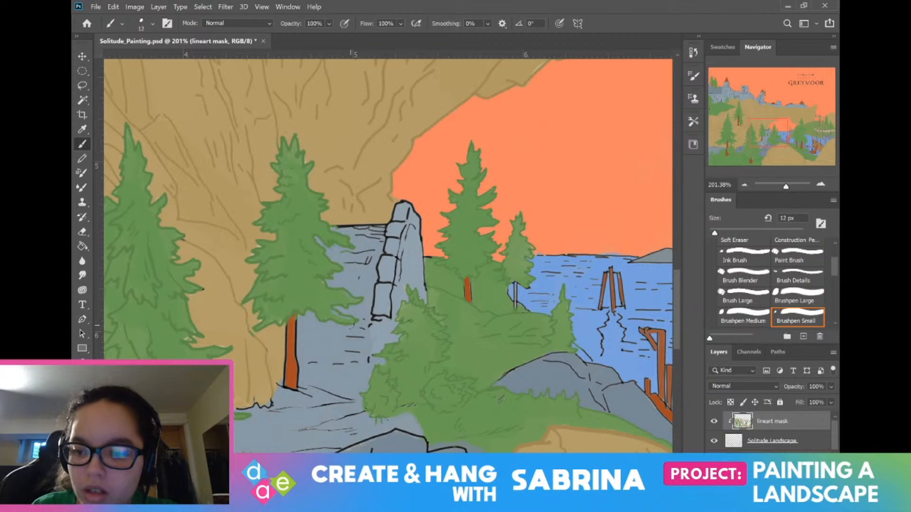
{"action": "key", "text": "ctrl+z"}
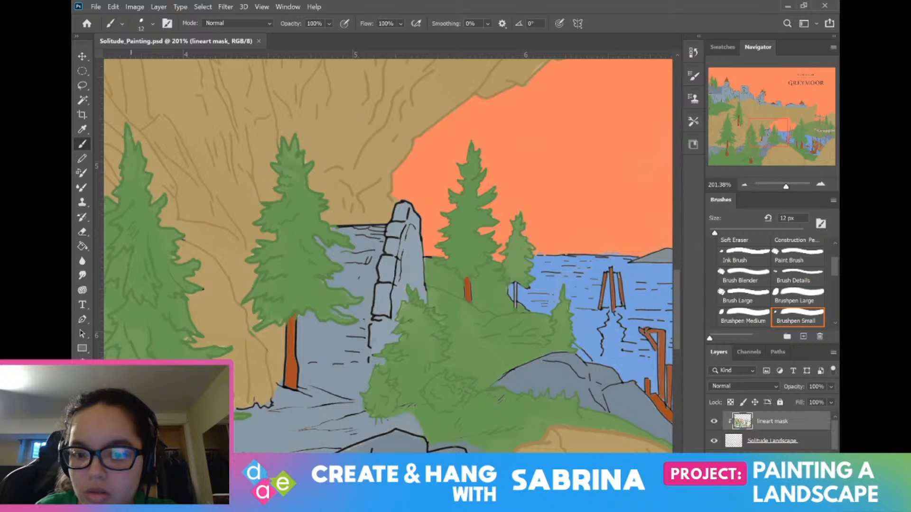
{"action": "left_click", "coordinate": [80, 414]}
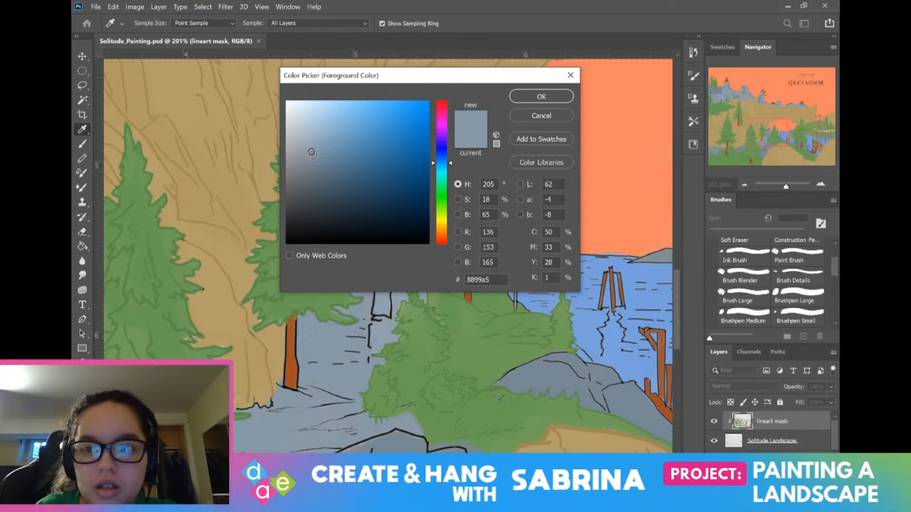
{"action": "left_click", "coordinate": [553, 96]}
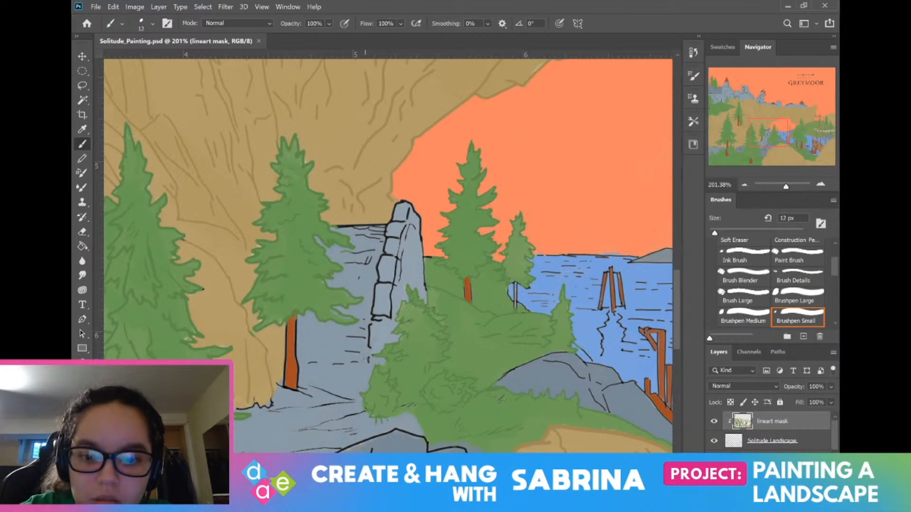
{"action": "left_click", "coordinate": [365, 361]}
{"action": "left_click_drag", "start_coordinate": [367, 355], "coordinate": [368, 325]}
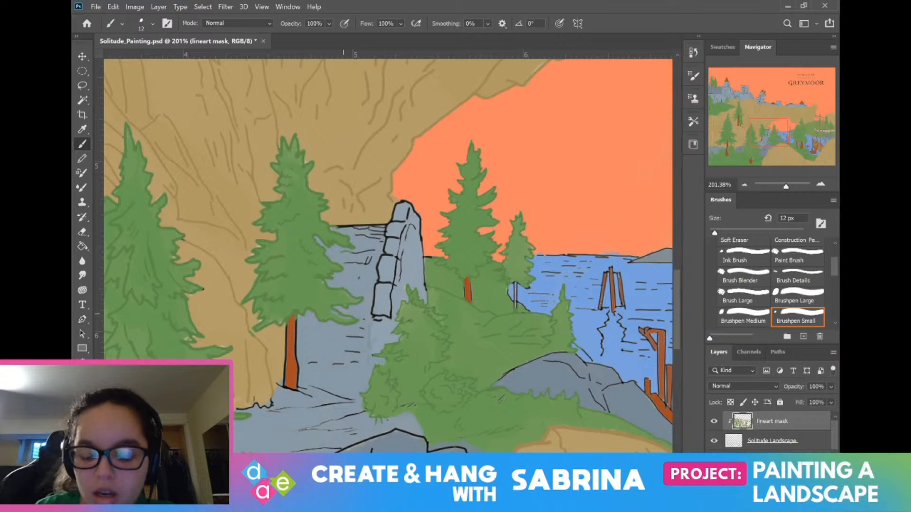
{"action": "key", "text": "ctrl+z"}
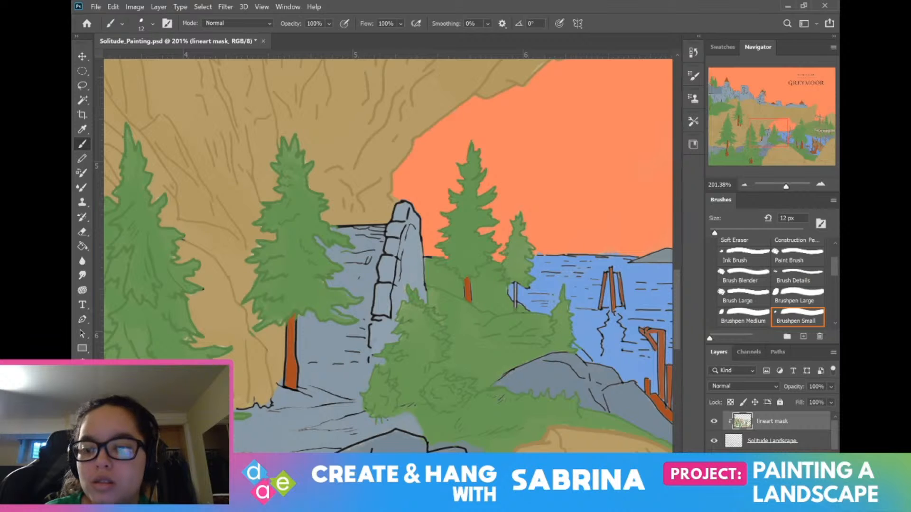
Step: Set the brush colour to grey-blue #778893 and paint over the stone wall's outer outline and the adjoining ledge's top edge
{"action": "left_click", "coordinate": [80, 412]}
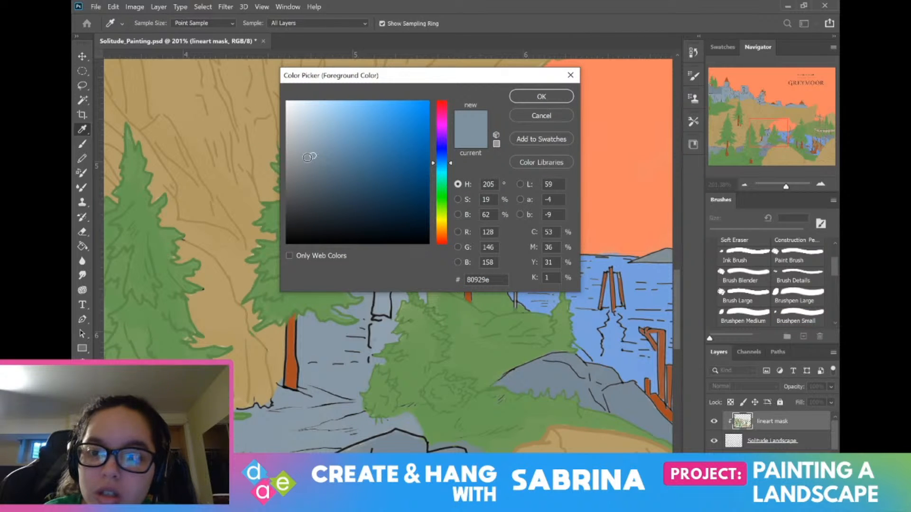
{"action": "left_click", "coordinate": [541, 97]}
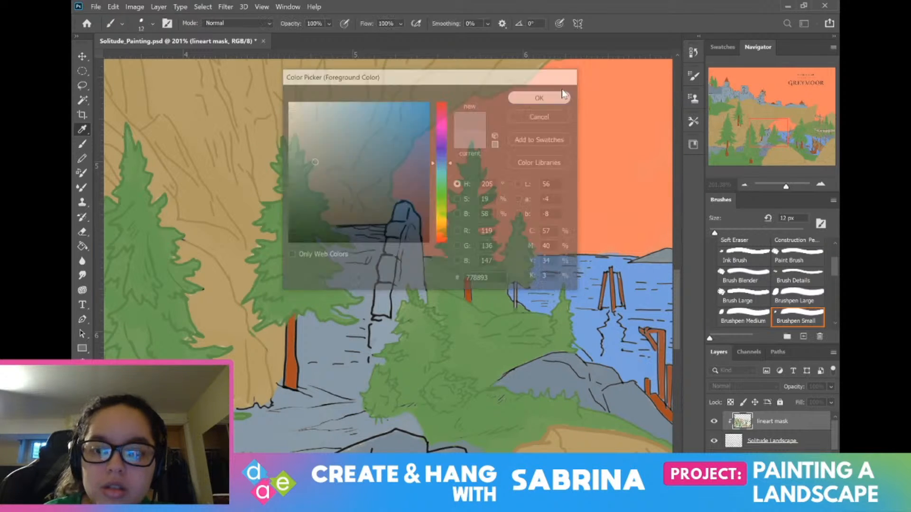
{"action": "key", "text": "b"}
{"action": "mouse_move", "coordinate": [368, 362]}
{"action": "left_mouse_down"}
{"action": "mouse_move", "coordinate": [376, 261]}
{"action": "mouse_move", "coordinate": [402, 201]}
{"action": "mouse_move", "coordinate": [413, 207]}
{"action": "left_mouse_up"}
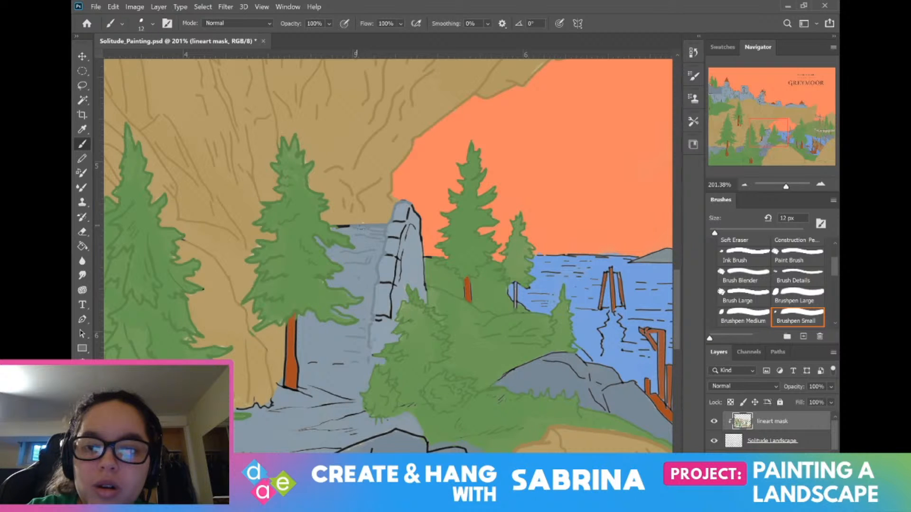
{"action": "left_click_drag", "start_coordinate": [351, 226], "coordinate": [331, 229]}
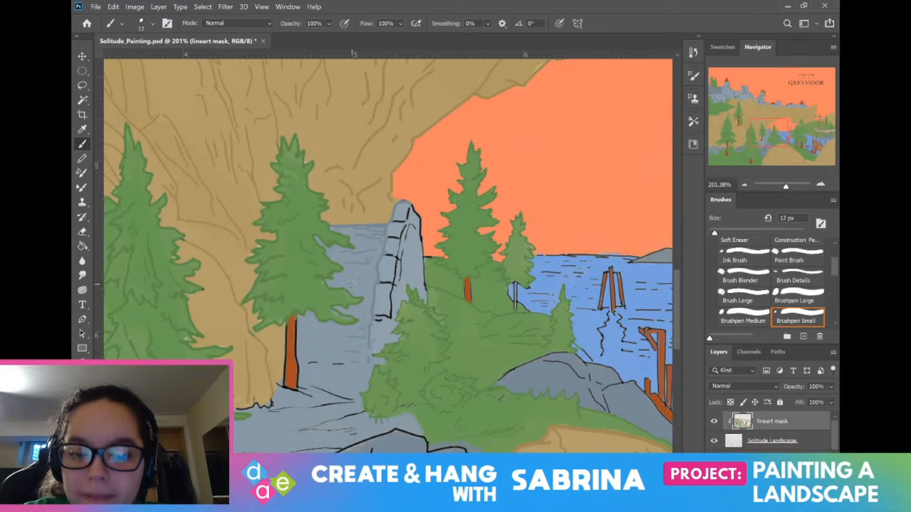
Step: Paint the same grey-blue over the black dashes, ground edge and crack lines on the grey slope below the stone wall
{"action": "left_click_drag", "start_coordinate": [346, 363], "coordinate": [333, 364]}
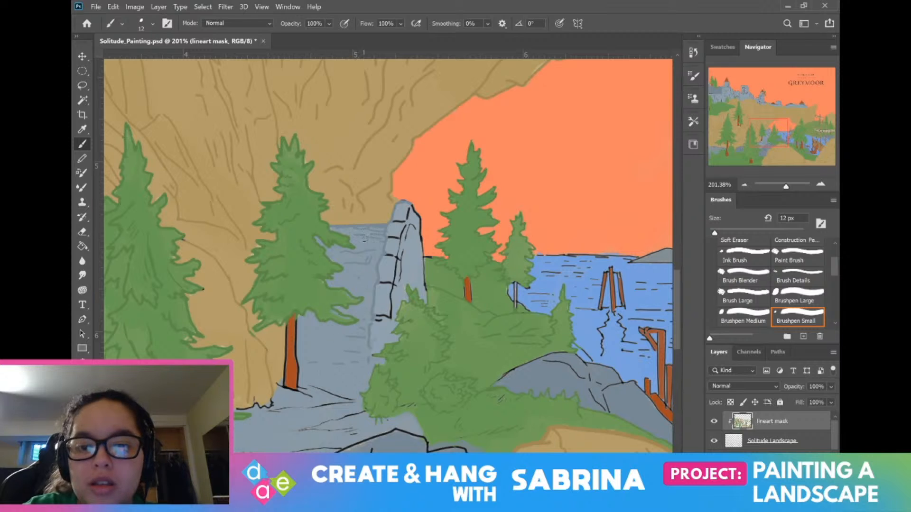
{"action": "mouse_move", "coordinate": [320, 387]}
{"action": "left_mouse_down"}
{"action": "mouse_move", "coordinate": [347, 399]}
{"action": "mouse_move", "coordinate": [314, 407]}
{"action": "mouse_move", "coordinate": [283, 386]}
{"action": "left_mouse_up"}
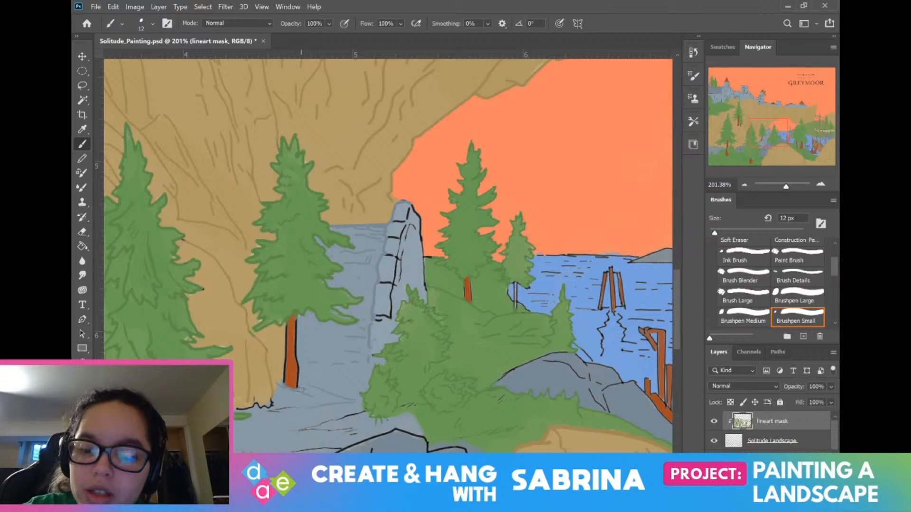
{"action": "left_click_drag", "start_coordinate": [299, 389], "coordinate": [392, 299]}
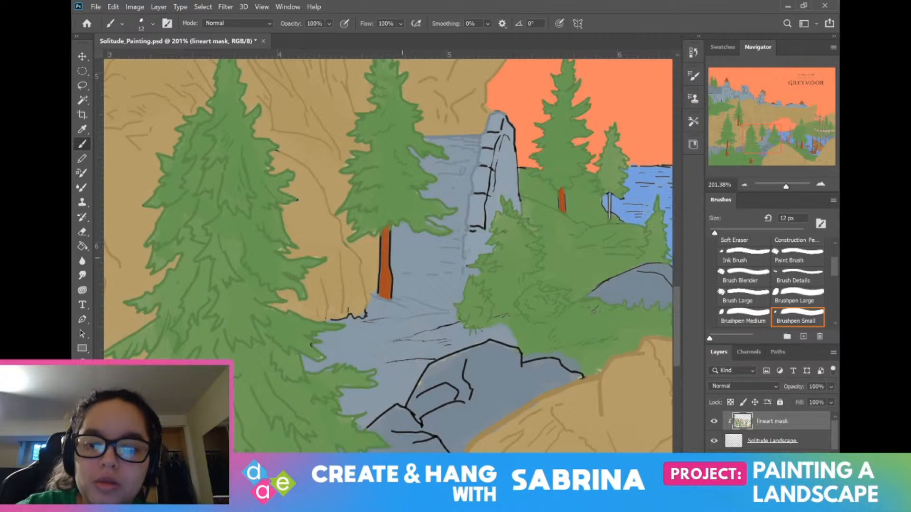
{"action": "left_click_drag", "start_coordinate": [330, 320], "coordinate": [383, 320]}
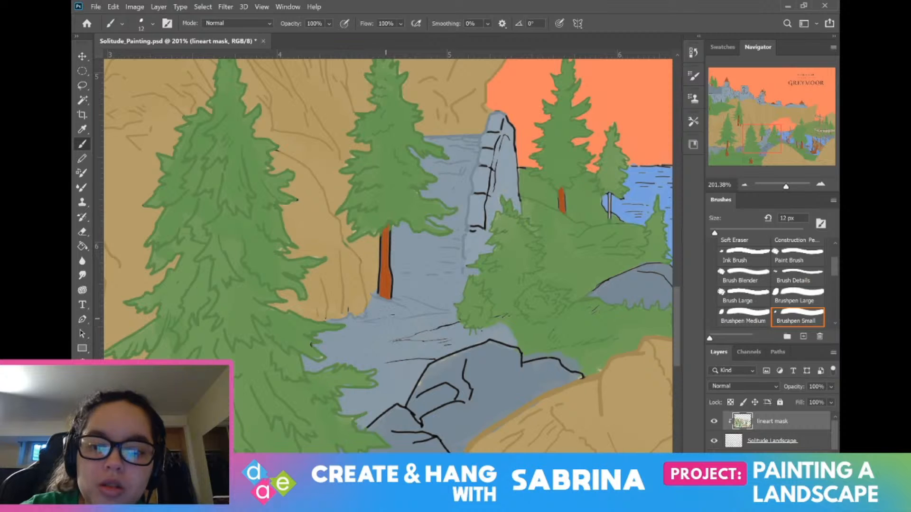
{"action": "left_click_drag", "start_coordinate": [433, 332], "coordinate": [456, 325]}
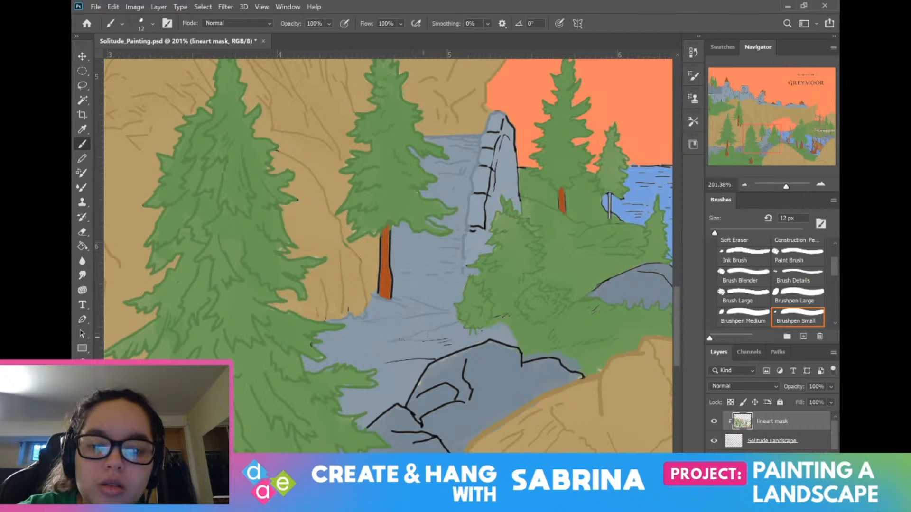
{"action": "left_click_drag", "start_coordinate": [428, 342], "coordinate": [442, 346]}
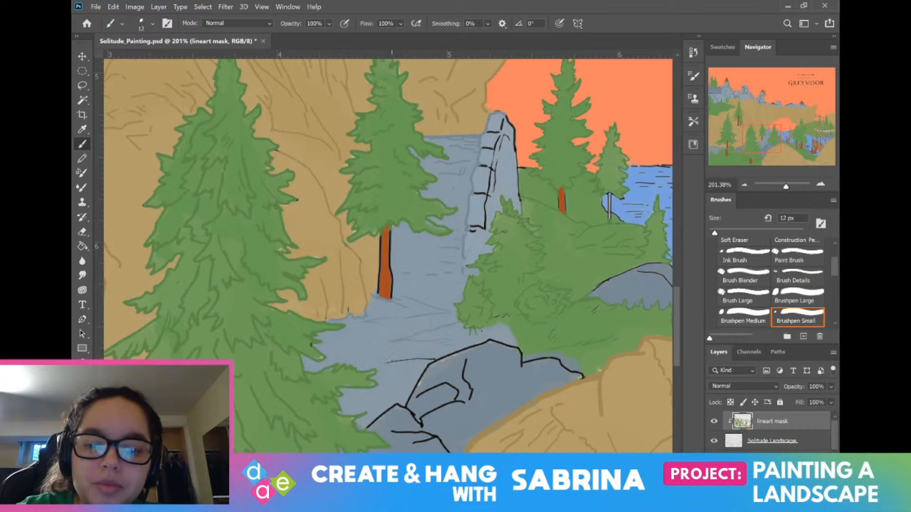
{"action": "left_click_drag", "start_coordinate": [391, 362], "coordinate": [437, 360]}
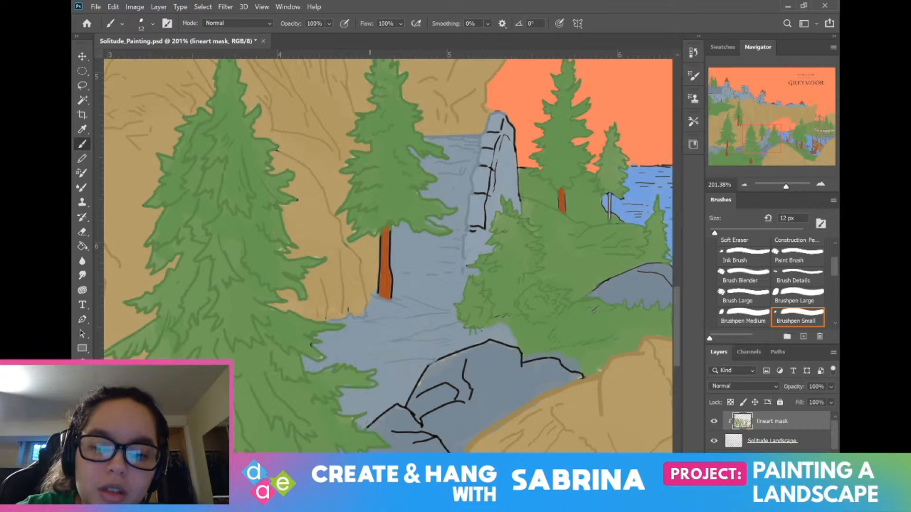
Step: Try painting grey-blue over the black outlines of the boulders at the foot of the slope
{"action": "mouse_move", "coordinate": [366, 426]}
{"action": "left_mouse_down"}
{"action": "mouse_move", "coordinate": [401, 406]}
{"action": "mouse_move", "coordinate": [421, 424]}
{"action": "left_mouse_up"}
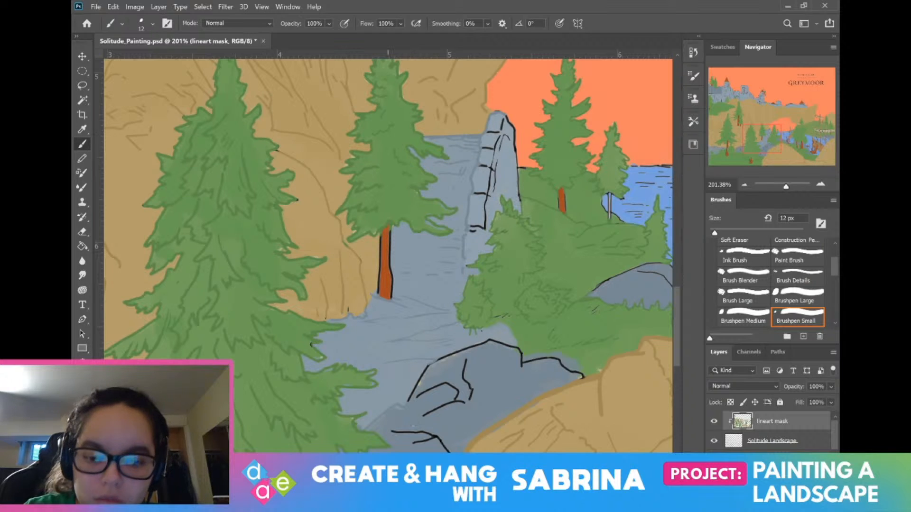
{"action": "key", "text": "ctrl+z"}
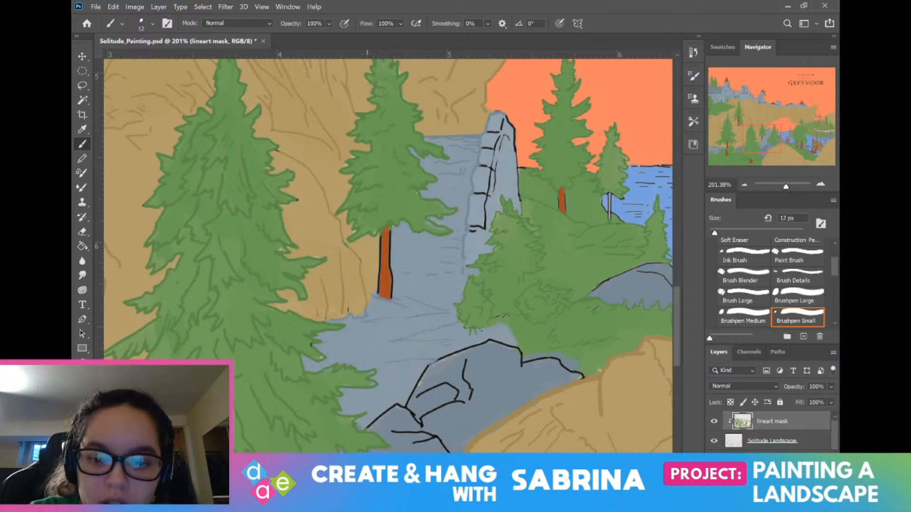
Step: Paint grey-blue over the pebble marks and crack lines on the grey ground behind the leftmost foreground tree
{"action": "scroll", "coordinate": [358, 349], "scroll_direction": "left", "scroll_amount": 4}
{"action": "scroll", "coordinate": [358, 348], "scroll_direction": "down", "scroll_amount": 1}
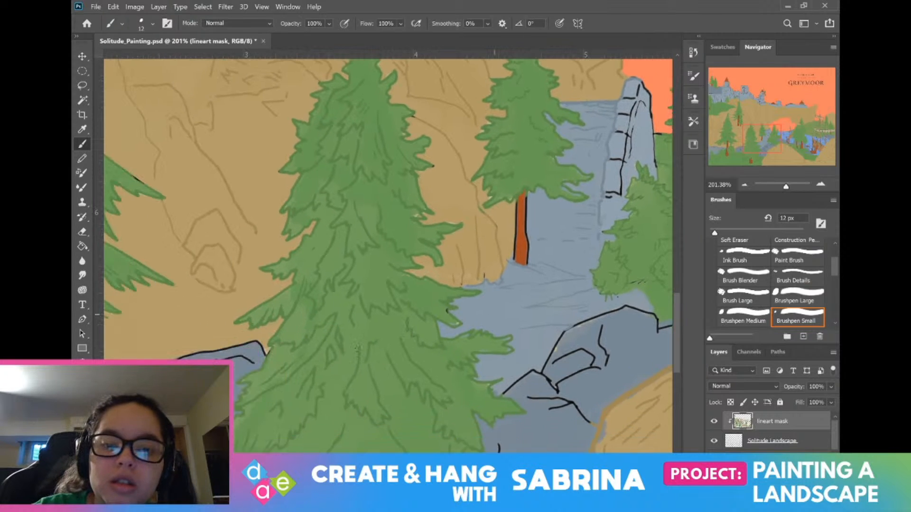
{"action": "scroll", "coordinate": [358, 348], "scroll_direction": "left", "scroll_amount": 8}
{"action": "scroll", "coordinate": [358, 349], "scroll_direction": "down", "scroll_amount": 2}
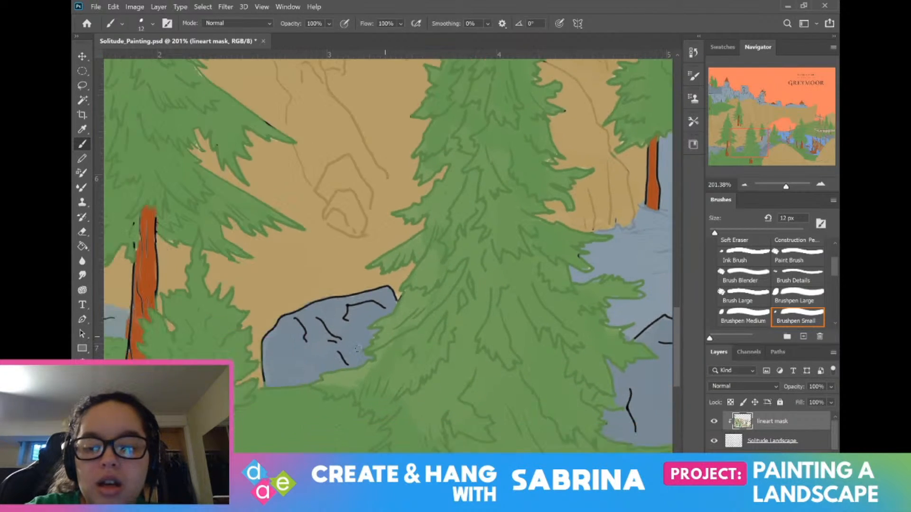
{"action": "scroll", "coordinate": [358, 349], "scroll_direction": "left", "scroll_amount": 1}
{"action": "scroll", "coordinate": [358, 349], "scroll_direction": "up", "scroll_amount": 1}
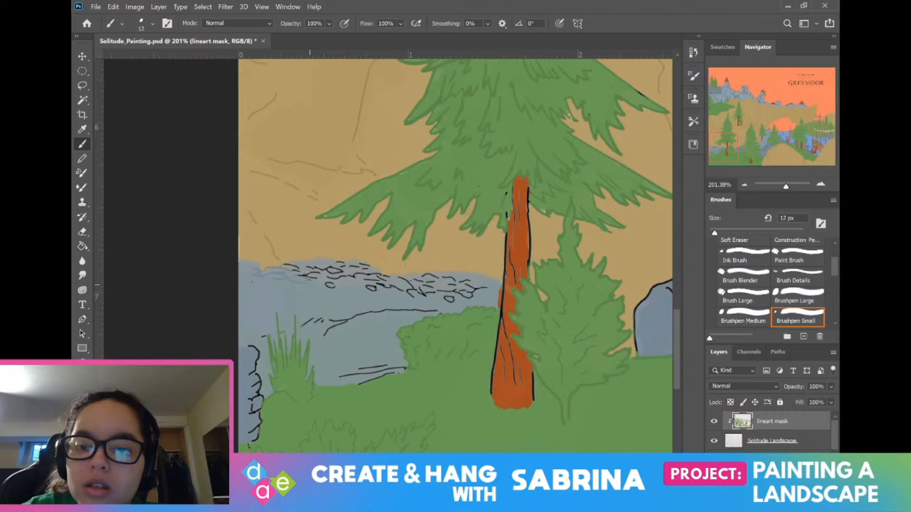
{"action": "mouse_move", "coordinate": [287, 269]}
{"action": "left_mouse_down"}
{"action": "mouse_move", "coordinate": [336, 265]}
{"action": "mouse_move", "coordinate": [408, 284]}
{"action": "mouse_move", "coordinate": [425, 298]}
{"action": "mouse_move", "coordinate": [425, 278]}
{"action": "mouse_move", "coordinate": [472, 284]}
{"action": "mouse_move", "coordinate": [458, 278]}
{"action": "mouse_move", "coordinate": [463, 292]}
{"action": "mouse_move", "coordinate": [435, 295]}
{"action": "left_mouse_up"}
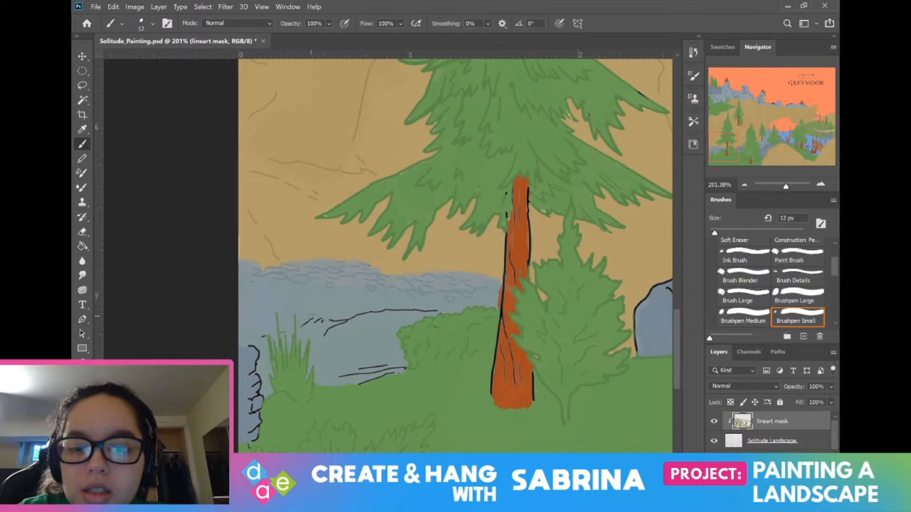
{"action": "left_click_drag", "start_coordinate": [311, 316], "coordinate": [438, 311]}
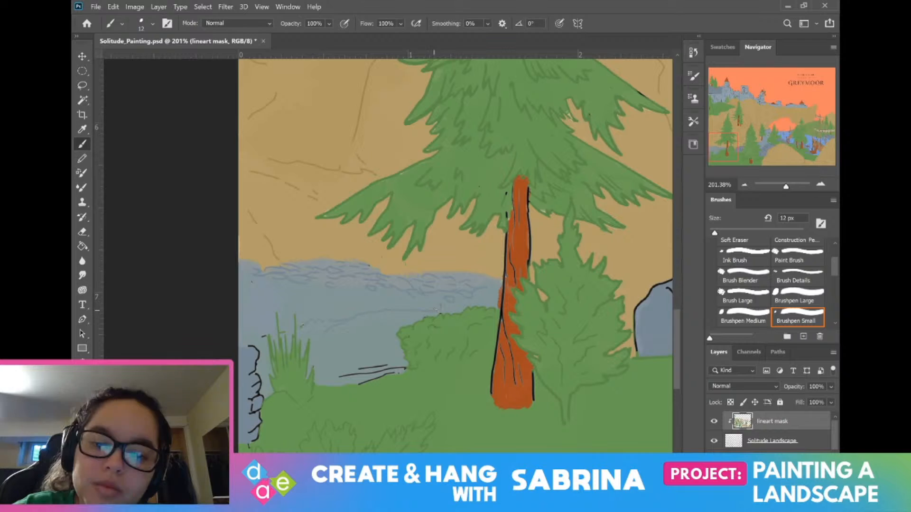
{"action": "left_click_drag", "start_coordinate": [267, 335], "coordinate": [264, 340]}
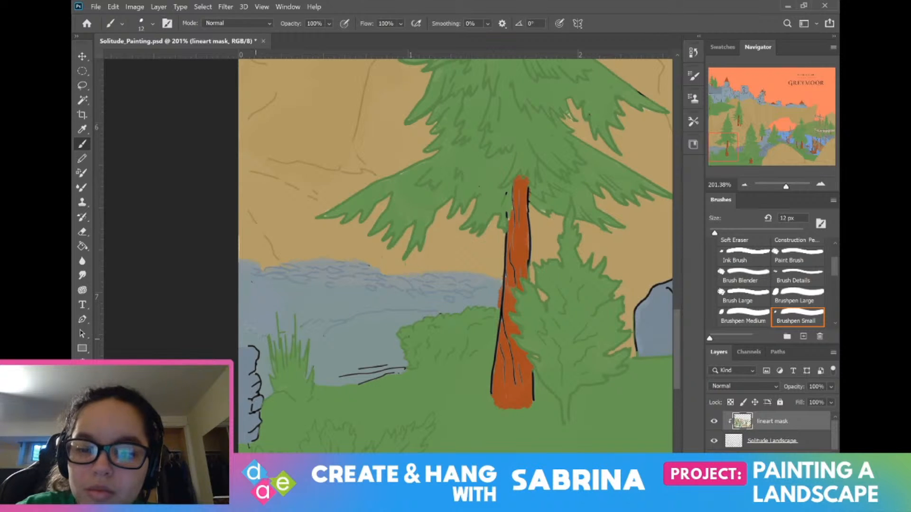
{"action": "mouse_move", "coordinate": [339, 377]}
{"action": "left_mouse_down"}
{"action": "mouse_move", "coordinate": [399, 370]}
{"action": "mouse_move", "coordinate": [359, 383]}
{"action": "left_mouse_up"}
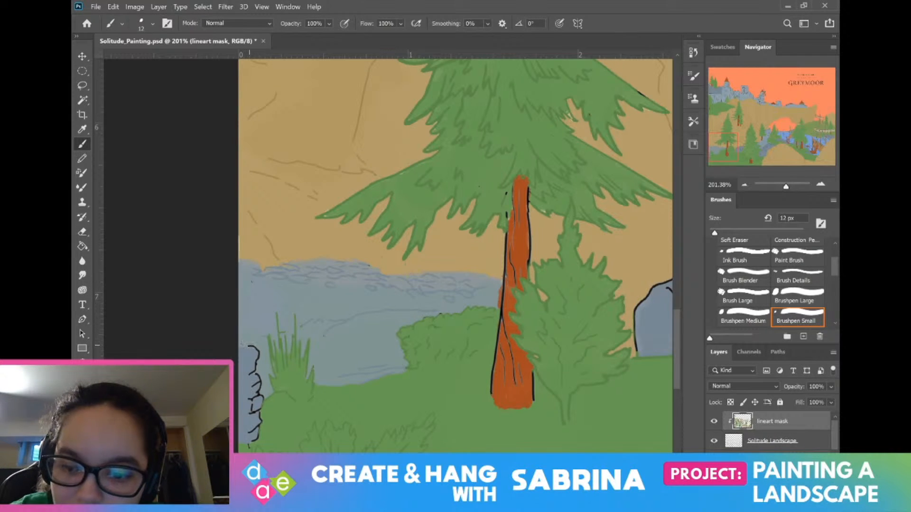
Step: Try painting over the jagged black rock outline at the canvas's left edge beside the tall grass
{"action": "left_click_drag", "start_coordinate": [252, 346], "coordinate": [258, 379]}
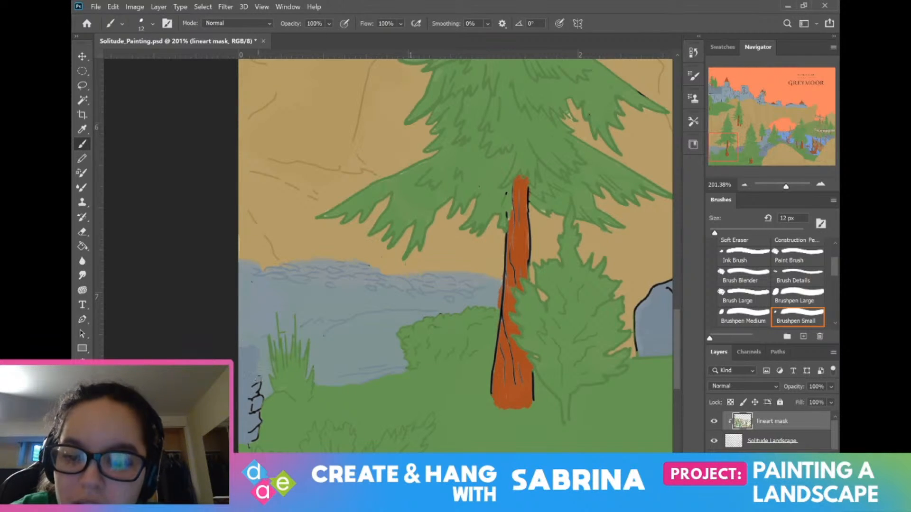
{"action": "left_click_drag", "start_coordinate": [251, 346], "coordinate": [259, 382]}
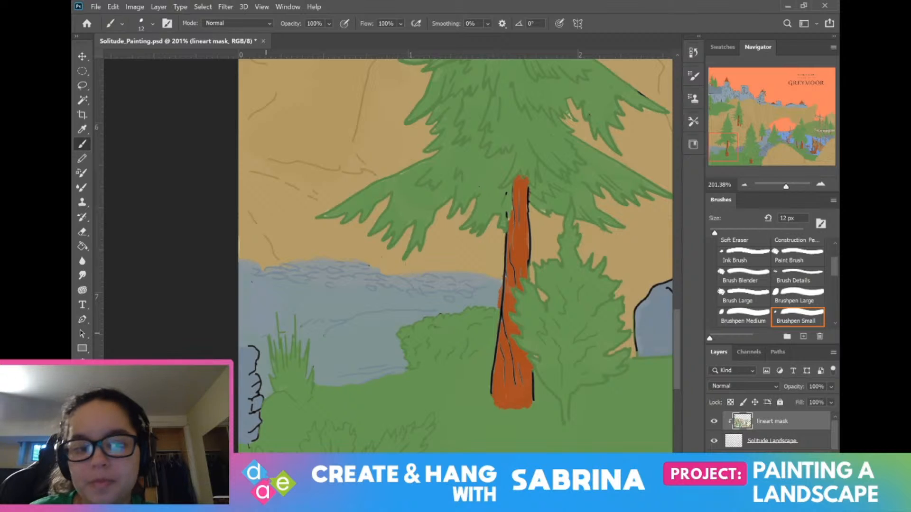
Step: Set the brush opacity to 20%
{"action": "left_click_drag", "start_coordinate": [496, 295], "coordinate": [281, 228]}
{"action": "scroll", "coordinate": [281, 246], "scroll_direction": "down", "scroll_amount": 3}
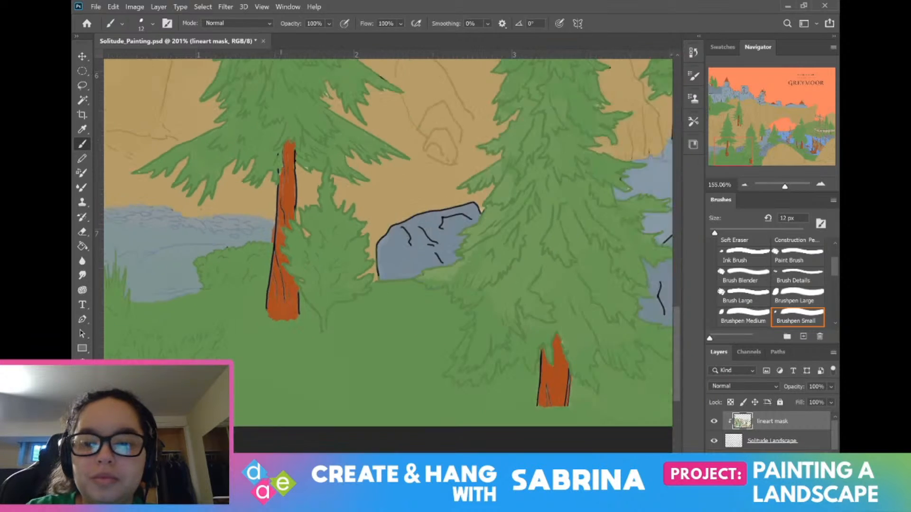
{"action": "scroll", "coordinate": [281, 246], "scroll_direction": "down", "scroll_amount": 2}
{"action": "left_click_drag", "start_coordinate": [352, 227], "coordinate": [212, 317]}
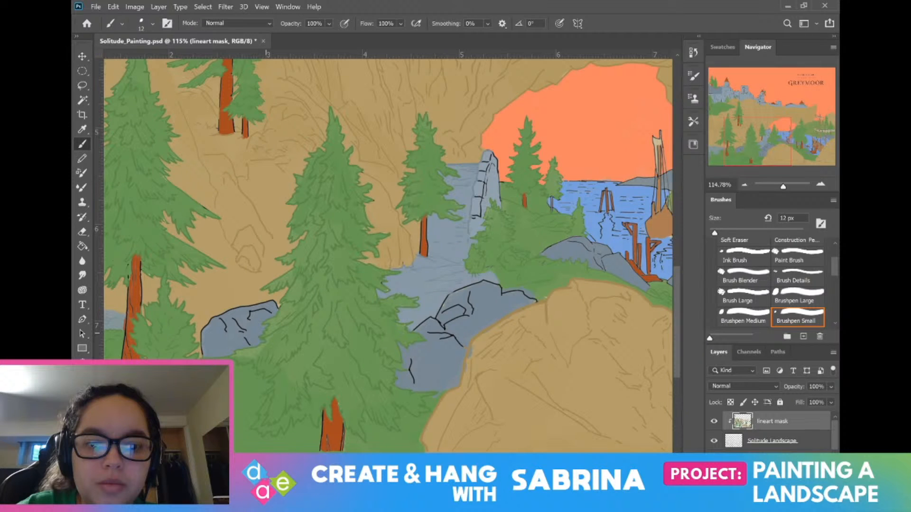
{"action": "key", "text": "2"}
Step: Try painting grey-blue at 20% opacity over the black stepped battlement wall beside the small tree below the castle
{"action": "scroll", "coordinate": [331, 142], "scroll_direction": "down", "scroll_amount": 1}
{"action": "left_click_drag", "start_coordinate": [331, 143], "coordinate": [431, 333]}
{"action": "left_click_drag", "start_coordinate": [266, 334], "coordinate": [260, 370]}
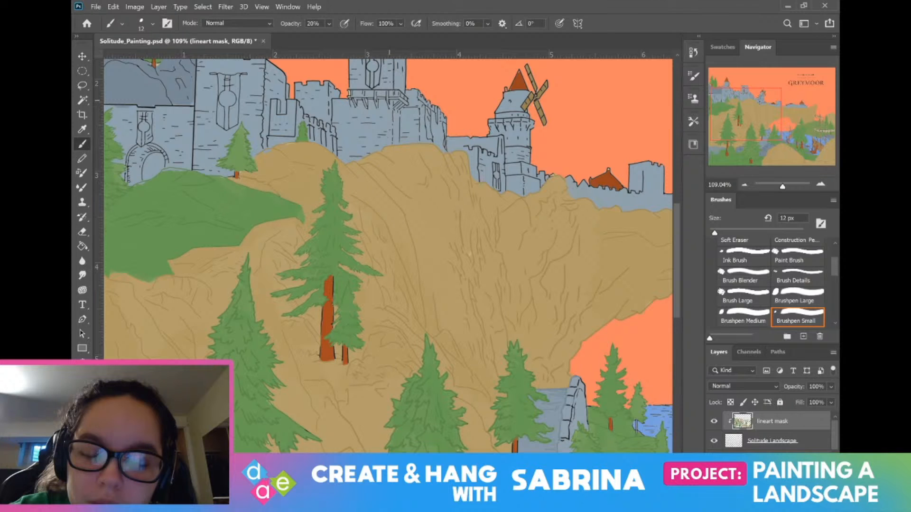
{"action": "scroll", "coordinate": [377, 98], "scroll_direction": "up", "scroll_amount": 8}
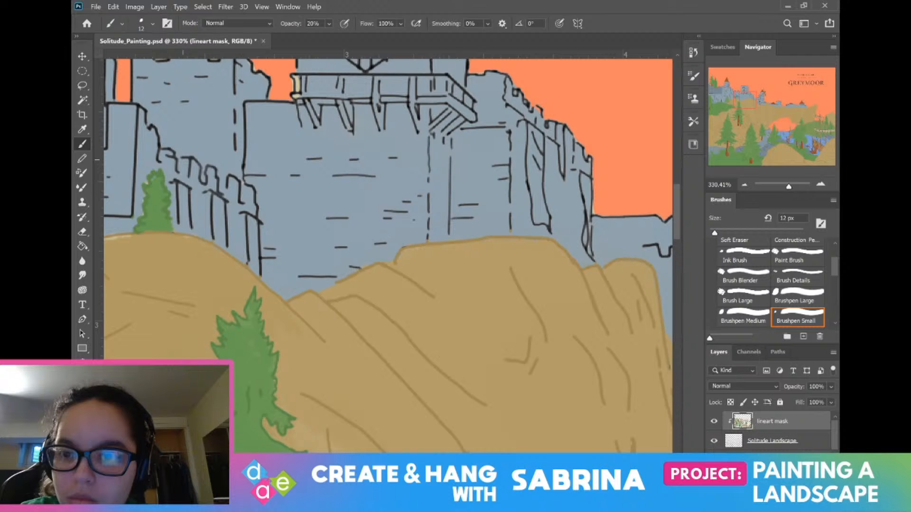
{"action": "scroll", "coordinate": [157, 179], "scroll_direction": "down", "scroll_amount": 4}
{"action": "left_click_drag", "start_coordinate": [157, 179], "coordinate": [226, 200]}
{"action": "scroll", "coordinate": [229, 192], "scroll_direction": "up", "scroll_amount": 7}
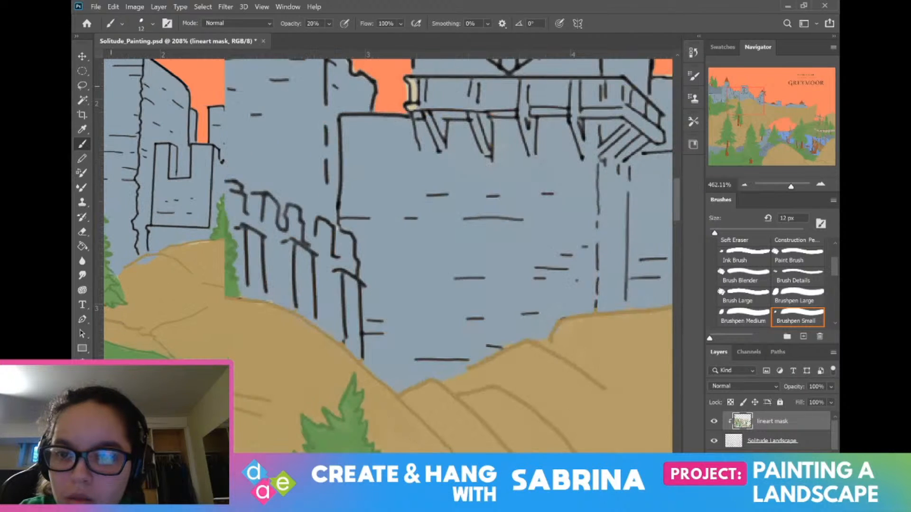
{"action": "scroll", "coordinate": [263, 254], "scroll_direction": "down", "scroll_amount": 2}
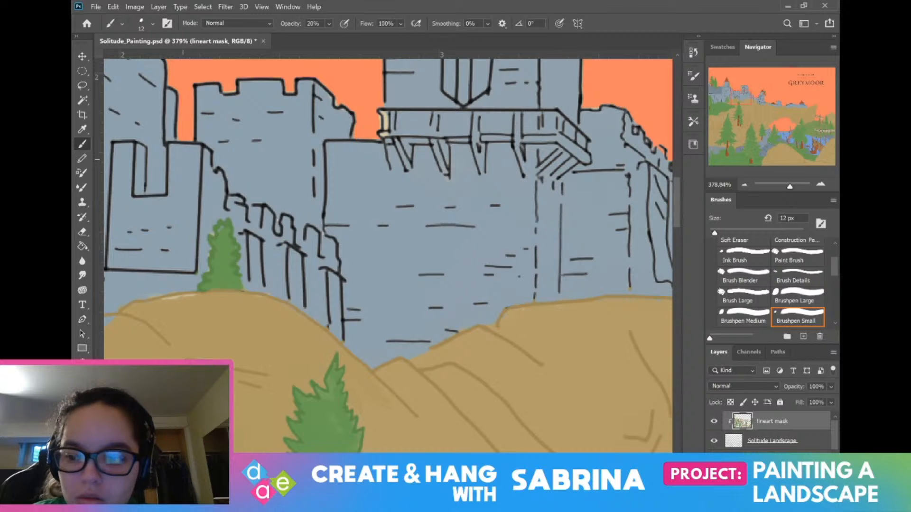
{"action": "left_click", "coordinate": [80, 414]}
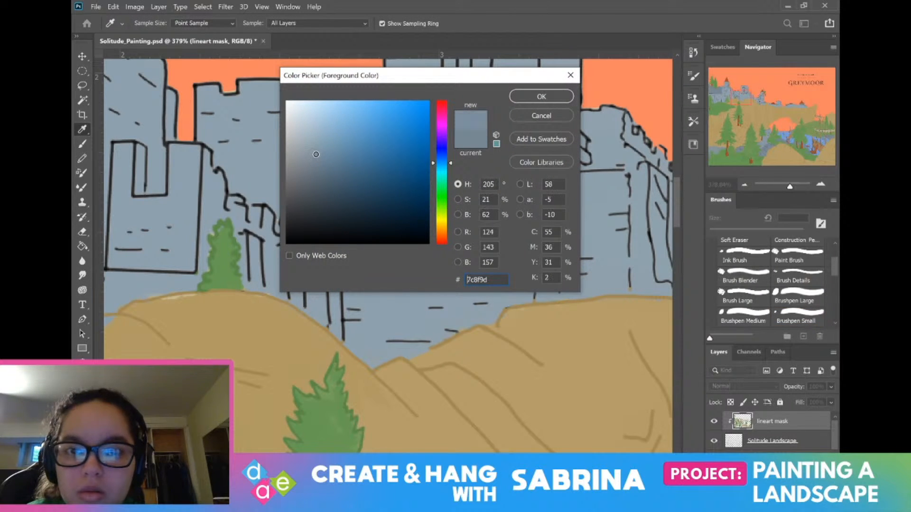
{"action": "left_click", "coordinate": [540, 96]}
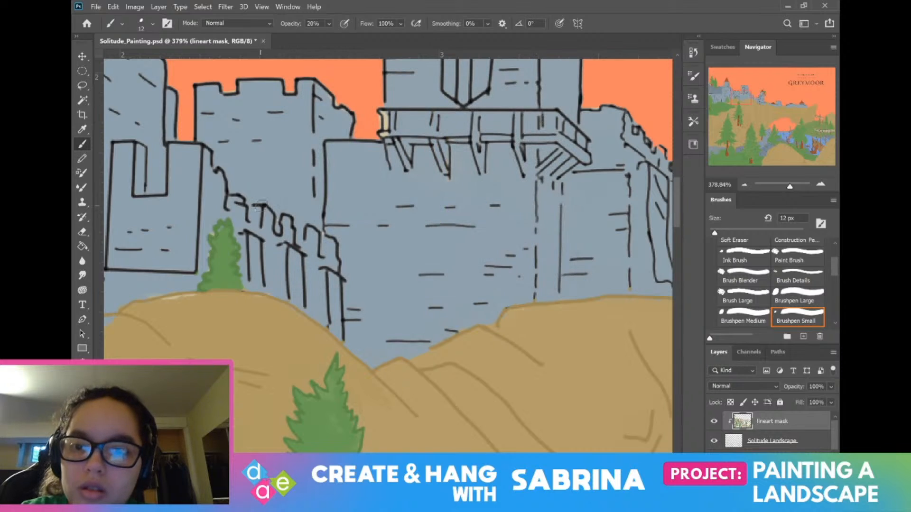
{"action": "mouse_move", "coordinate": [284, 215]}
{"action": "left_mouse_down"}
{"action": "mouse_move", "coordinate": [304, 240]}
{"action": "mouse_move", "coordinate": [304, 302]}
{"action": "left_mouse_up"}
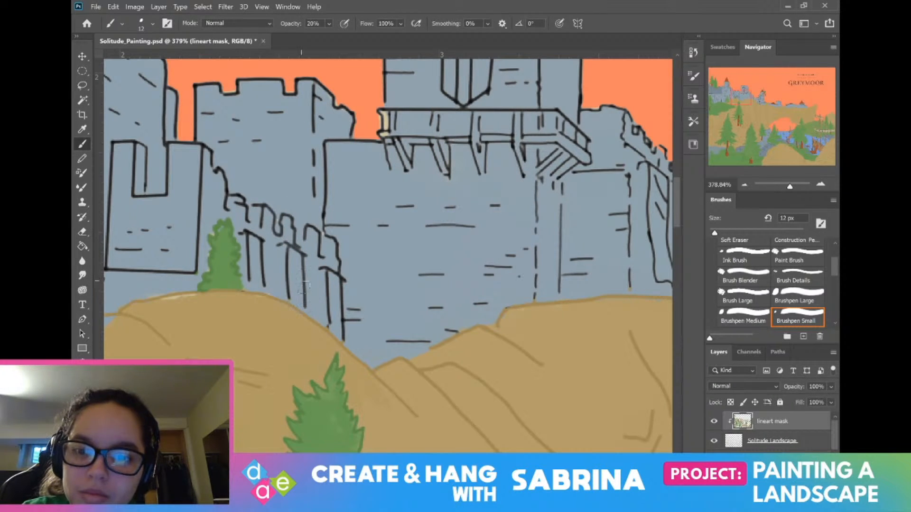
{"action": "left_click_drag", "start_coordinate": [288, 249], "coordinate": [288, 297]}
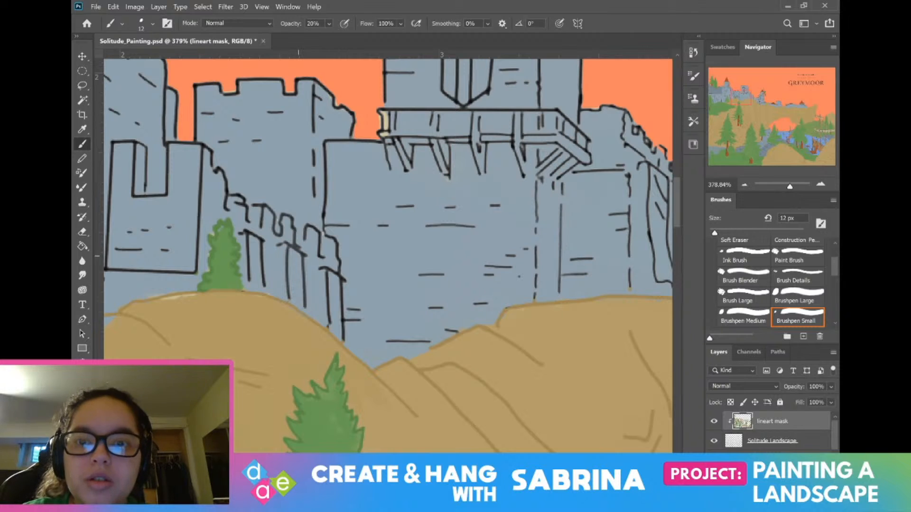
Step: Try painting grey-blue over the pointed lower end of the banner hanging above the castle balcony
{"action": "left_click_drag", "start_coordinate": [442, 89], "coordinate": [464, 106]}
{"action": "mouse_move", "coordinate": [457, 72]}
{"action": "left_mouse_down"}
{"action": "mouse_move", "coordinate": [457, 99]}
{"action": "mouse_move", "coordinate": [470, 102]}
{"action": "left_mouse_up"}
{"action": "mouse_move", "coordinate": [491, 71]}
{"action": "left_mouse_down"}
{"action": "mouse_move", "coordinate": [489, 91]}
{"action": "mouse_move", "coordinate": [473, 99]}
{"action": "left_mouse_up"}
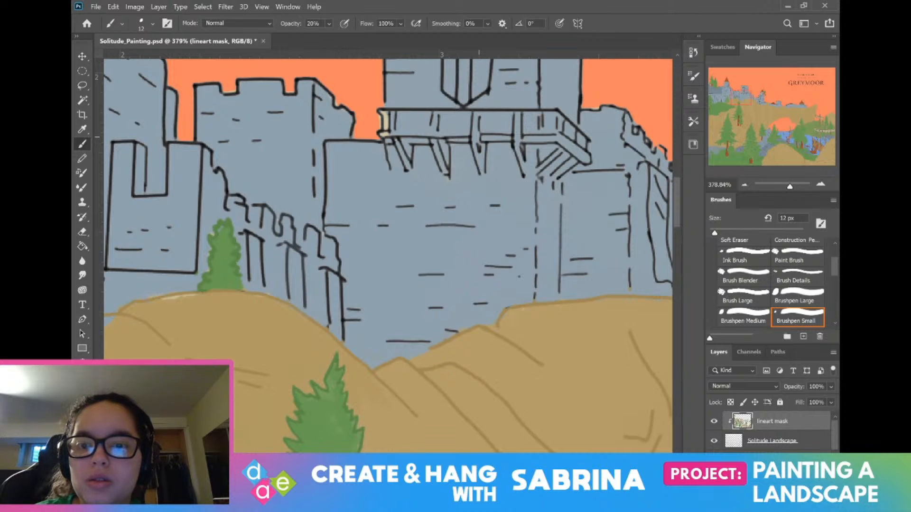
Step: Test the Brushpen Medium brush on the stepped battlement wall, and switch to Brushpen Small at 8 px and 100% opacity
{"action": "left_click", "coordinate": [746, 311]}
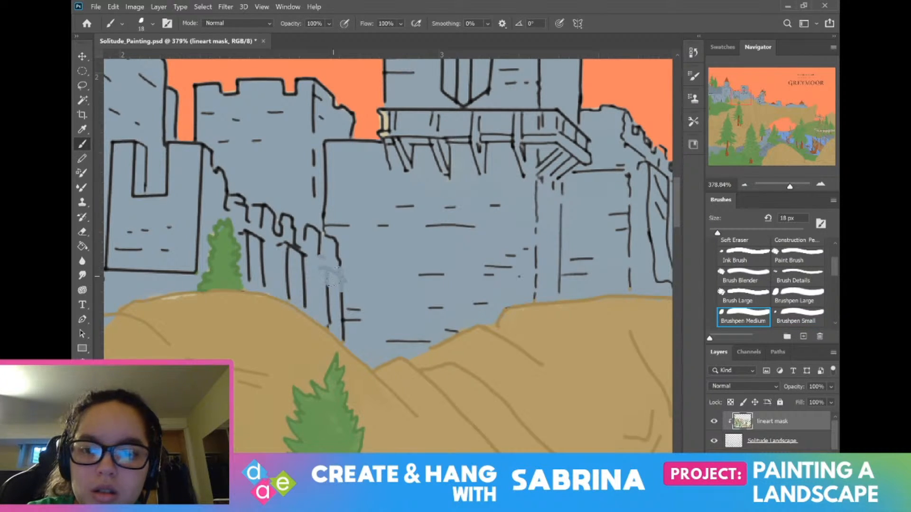
{"action": "left_click_drag", "start_coordinate": [319, 267], "coordinate": [344, 284]}
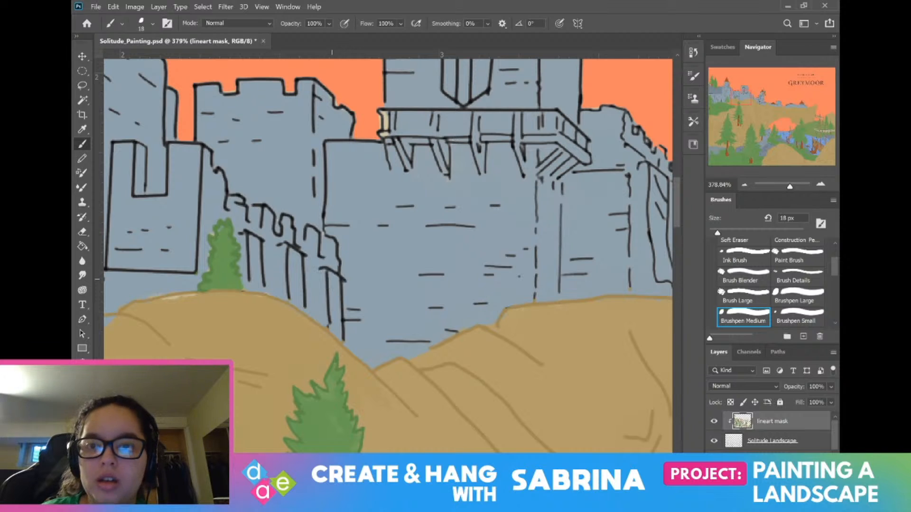
{"action": "scroll", "coordinate": [795, 322], "scroll_direction": "down", "scroll_amount": 1}
{"action": "left_click", "coordinate": [797, 316]}
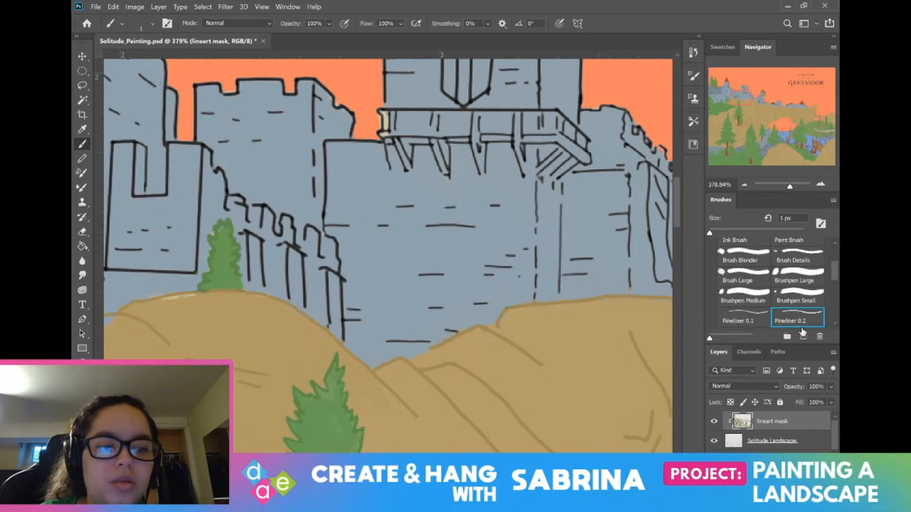
{"action": "left_click", "coordinate": [802, 299]}
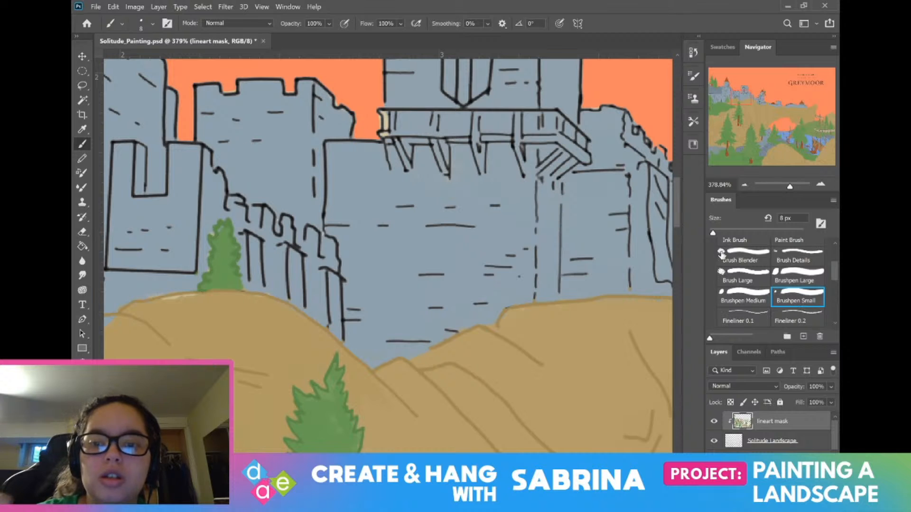
{"action": "mouse_move", "coordinate": [325, 230]}
{"action": "left_mouse_down"}
{"action": "mouse_move", "coordinate": [336, 240]}
{"action": "mouse_move", "coordinate": [337, 273]}
{"action": "left_mouse_up"}
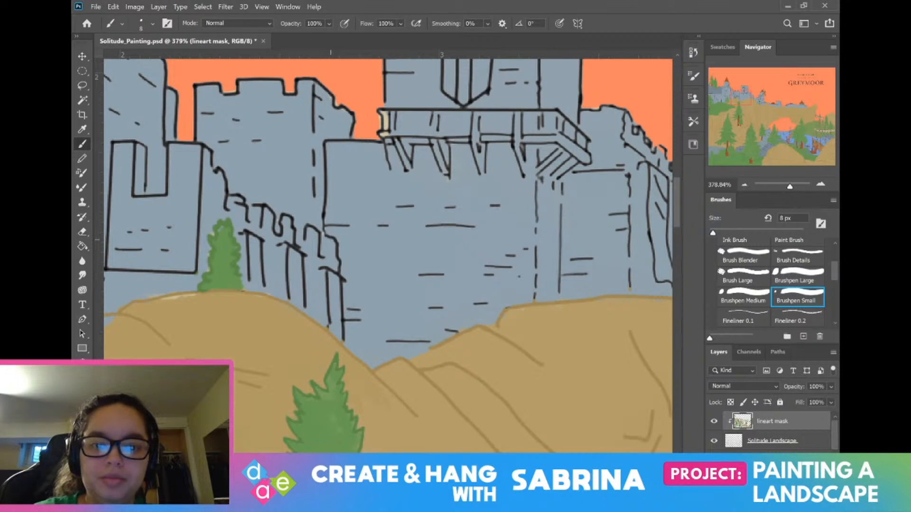
Step: Sample the grey-blue line colour from the already recoloured stone area between the trees by the bridge
{"action": "left_click_drag", "start_coordinate": [331, 240], "coordinate": [214, 49]}
{"action": "left_click_drag", "start_coordinate": [631, 342], "coordinate": [592, 128]}
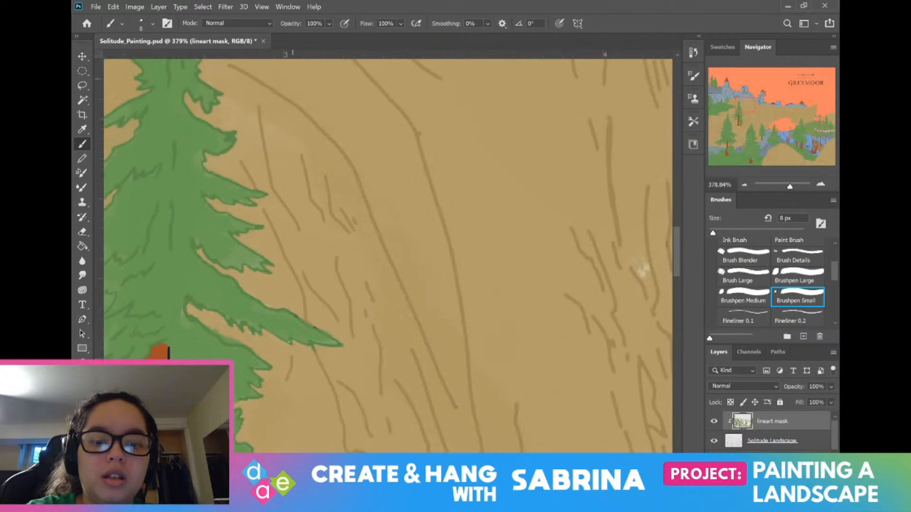
{"action": "left_click_drag", "start_coordinate": [642, 270], "coordinate": [577, 98]}
{"action": "left_click_drag", "start_coordinate": [593, 398], "coordinate": [395, 76]}
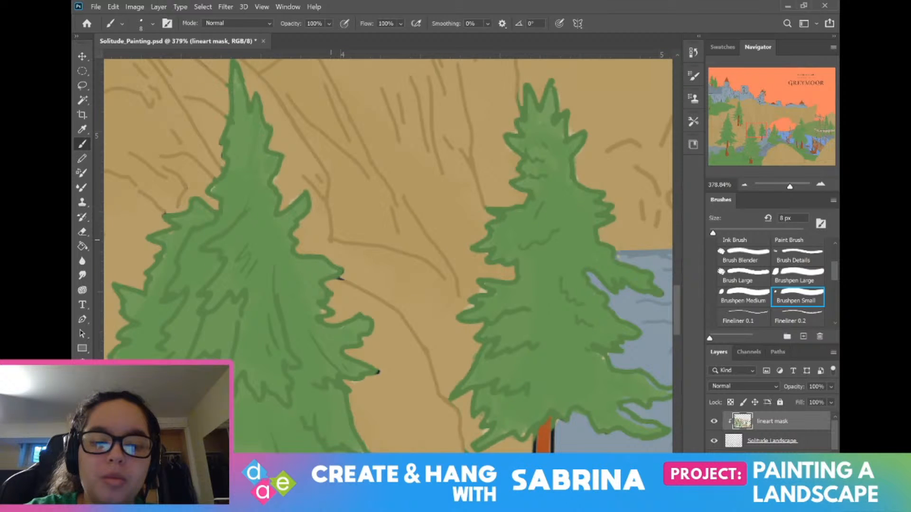
{"action": "left_click_drag", "start_coordinate": [583, 327], "coordinate": [372, 135]}
{"action": "key", "text": "i"}
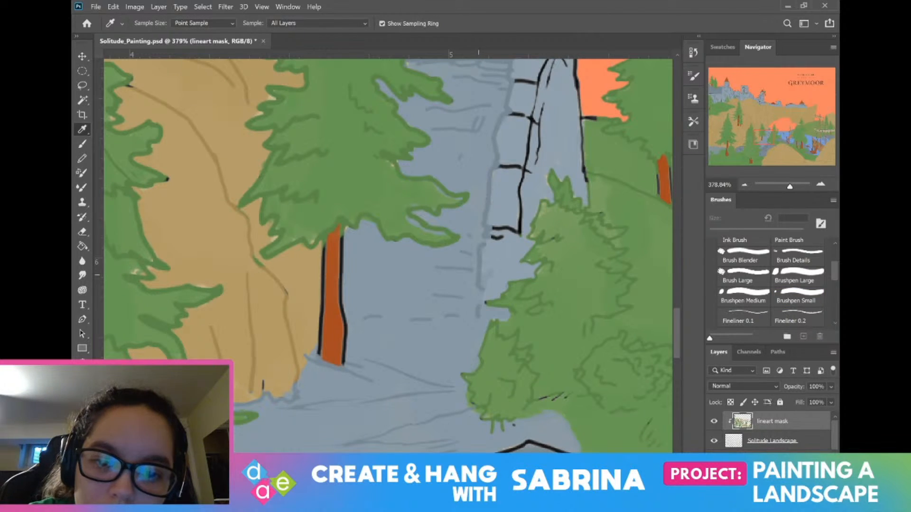
{"action": "left_click_drag", "start_coordinate": [207, 90], "coordinate": [472, 292]}
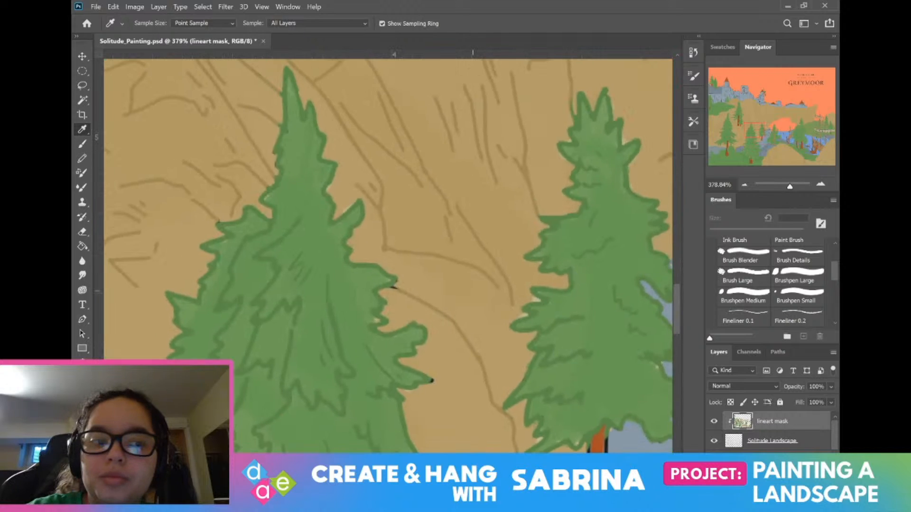
{"action": "left_click_drag", "start_coordinate": [316, 98], "coordinate": [473, 291]}
{"action": "left_click_drag", "start_coordinate": [748, 123], "coordinate": [742, 109]}
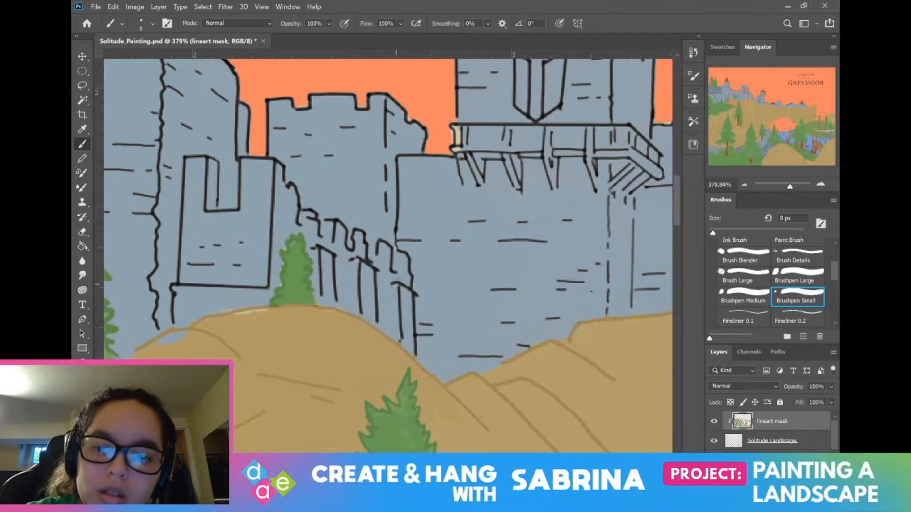
Step: Paint grey-blue over the black outlines and vertical posts of the stepped battlement wall beside the small tree
{"action": "mouse_move", "coordinate": [392, 284]}
{"action": "left_mouse_down"}
{"action": "mouse_move", "coordinate": [418, 295]}
{"action": "mouse_move", "coordinate": [415, 356]}
{"action": "left_mouse_up"}
{"action": "mouse_move", "coordinate": [400, 304]}
{"action": "left_mouse_down"}
{"action": "mouse_move", "coordinate": [402, 340]}
{"action": "mouse_move", "coordinate": [400, 291]}
{"action": "mouse_move", "coordinate": [412, 280]}
{"action": "mouse_move", "coordinate": [400, 243]}
{"action": "mouse_move", "coordinate": [365, 249]}
{"action": "mouse_move", "coordinate": [383, 314]}
{"action": "mouse_move", "coordinate": [372, 290]}
{"action": "mouse_move", "coordinate": [377, 323]}
{"action": "left_mouse_up"}
{"action": "mouse_move", "coordinate": [359, 290]}
{"action": "left_mouse_down"}
{"action": "mouse_move", "coordinate": [361, 311]}
{"action": "mouse_move", "coordinate": [350, 256]}
{"action": "mouse_move", "coordinate": [359, 229]}
{"action": "mouse_move", "coordinate": [346, 244]}
{"action": "mouse_move", "coordinate": [335, 237]}
{"action": "mouse_move", "coordinate": [345, 260]}
{"action": "mouse_move", "coordinate": [322, 247]}
{"action": "mouse_move", "coordinate": [315, 213]}
{"action": "mouse_move", "coordinate": [301, 219]}
{"action": "mouse_move", "coordinate": [291, 210]}
{"action": "left_mouse_up"}
{"action": "left_click_drag", "start_coordinate": [324, 244], "coordinate": [334, 299]}
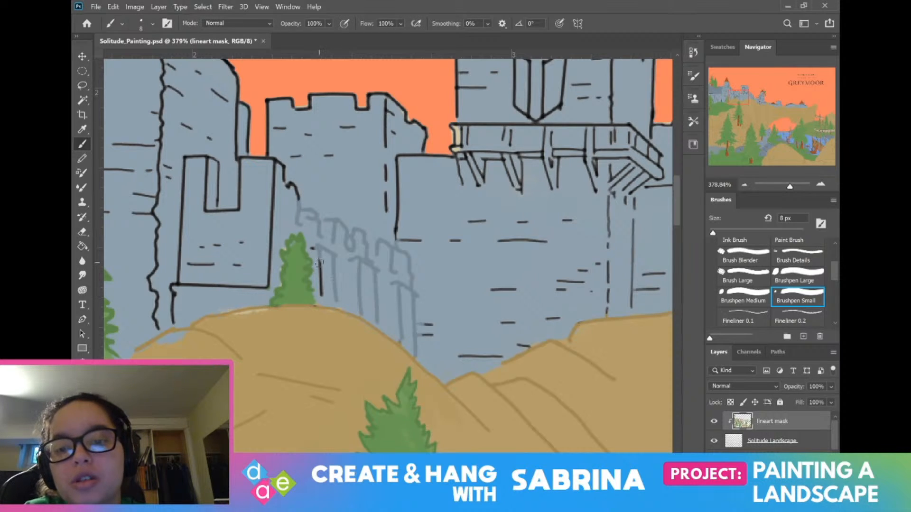
{"action": "left_click_drag", "start_coordinate": [319, 259], "coordinate": [322, 296]}
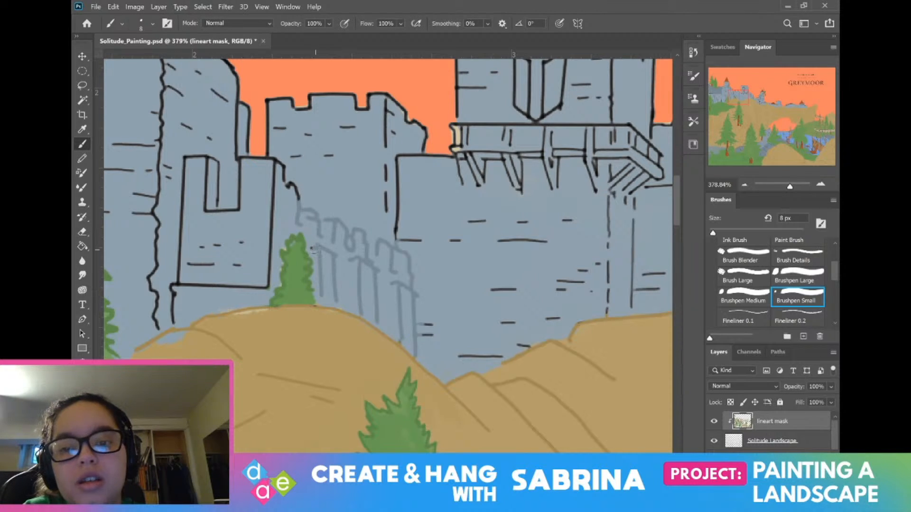
Step: Paint grey-blue over the outlines of the notched wall block and the crenellated tower behind it
{"action": "mouse_move", "coordinate": [299, 199]}
{"action": "left_mouse_down"}
{"action": "mouse_move", "coordinate": [281, 165]}
{"action": "mouse_move", "coordinate": [246, 158]}
{"action": "mouse_move", "coordinate": [257, 156]}
{"action": "mouse_move", "coordinate": [274, 188]}
{"action": "mouse_move", "coordinate": [267, 269]}
{"action": "mouse_move", "coordinate": [275, 269]}
{"action": "mouse_move", "coordinate": [265, 287]}
{"action": "mouse_move", "coordinate": [178, 282]}
{"action": "mouse_move", "coordinate": [171, 319]}
{"action": "left_mouse_up"}
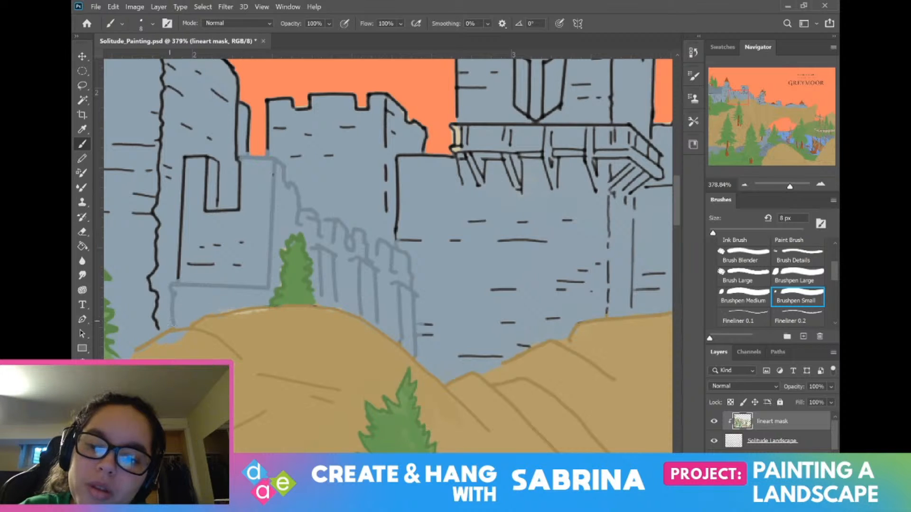
{"action": "mouse_move", "coordinate": [179, 280]}
{"action": "left_mouse_down"}
{"action": "mouse_move", "coordinate": [184, 159]}
{"action": "mouse_move", "coordinate": [216, 163]}
{"action": "mouse_move", "coordinate": [219, 189]}
{"action": "mouse_move", "coordinate": [207, 183]}
{"action": "mouse_move", "coordinate": [208, 210]}
{"action": "mouse_move", "coordinate": [217, 210]}
{"action": "mouse_move", "coordinate": [205, 205]}
{"action": "mouse_move", "coordinate": [230, 209]}
{"action": "mouse_move", "coordinate": [239, 195]}
{"action": "mouse_move", "coordinate": [239, 112]}
{"action": "mouse_move", "coordinate": [240, 166]}
{"action": "mouse_move", "coordinate": [250, 114]}
{"action": "left_mouse_up"}
{"action": "mouse_move", "coordinate": [240, 105]}
{"action": "left_mouse_down"}
{"action": "mouse_move", "coordinate": [268, 142]}
{"action": "mouse_move", "coordinate": [268, 95]}
{"action": "mouse_move", "coordinate": [294, 93]}
{"action": "mouse_move", "coordinate": [277, 100]}
{"action": "mouse_move", "coordinate": [293, 113]}
{"action": "mouse_move", "coordinate": [313, 110]}
{"action": "mouse_move", "coordinate": [309, 99]}
{"action": "mouse_move", "coordinate": [319, 97]}
{"action": "mouse_move", "coordinate": [358, 98]}
{"action": "mouse_move", "coordinate": [355, 109]}
{"action": "mouse_move", "coordinate": [363, 109]}
{"action": "mouse_move", "coordinate": [373, 93]}
{"action": "mouse_move", "coordinate": [394, 94]}
{"action": "mouse_move", "coordinate": [426, 151]}
{"action": "left_mouse_up"}
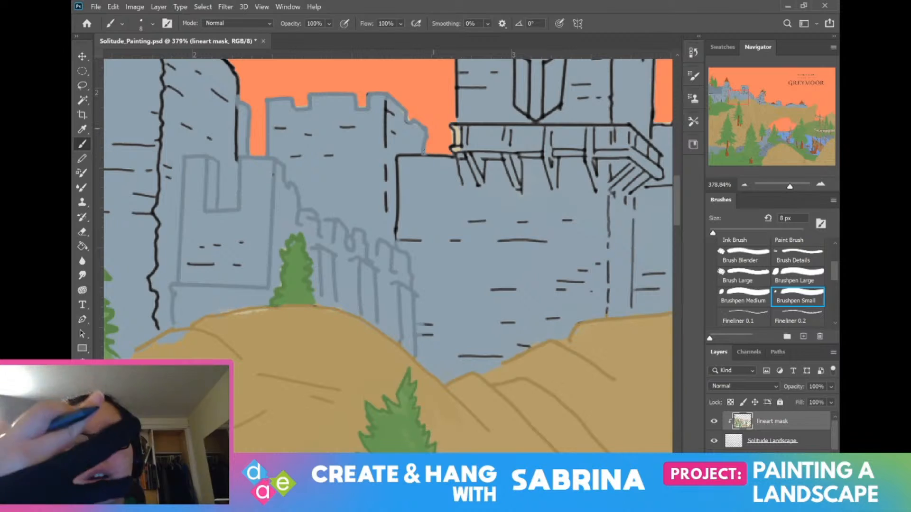
Step: Paint grey-blue over the main castle wall's corner edge and the balcony's railing and support brackets
{"action": "mouse_move", "coordinate": [386, 114]}
{"action": "left_mouse_down"}
{"action": "mouse_move", "coordinate": [387, 213]}
{"action": "mouse_move", "coordinate": [396, 157]}
{"action": "mouse_move", "coordinate": [453, 155]}
{"action": "mouse_move", "coordinate": [460, 183]}
{"action": "mouse_move", "coordinate": [478, 185]}
{"action": "mouse_move", "coordinate": [494, 159]}
{"action": "mouse_move", "coordinate": [512, 156]}
{"action": "mouse_move", "coordinate": [521, 190]}
{"action": "mouse_move", "coordinate": [534, 153]}
{"action": "mouse_move", "coordinate": [560, 169]}
{"action": "mouse_move", "coordinate": [545, 124]}
{"action": "mouse_move", "coordinate": [580, 153]}
{"action": "mouse_move", "coordinate": [594, 147]}
{"action": "mouse_move", "coordinate": [594, 190]}
{"action": "left_mouse_up"}
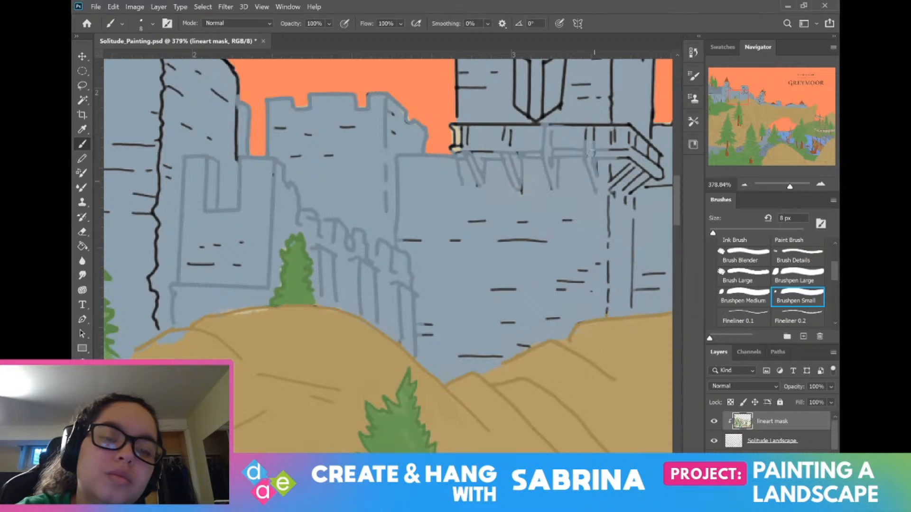
{"action": "left_click_drag", "start_coordinate": [590, 152], "coordinate": [611, 140]}
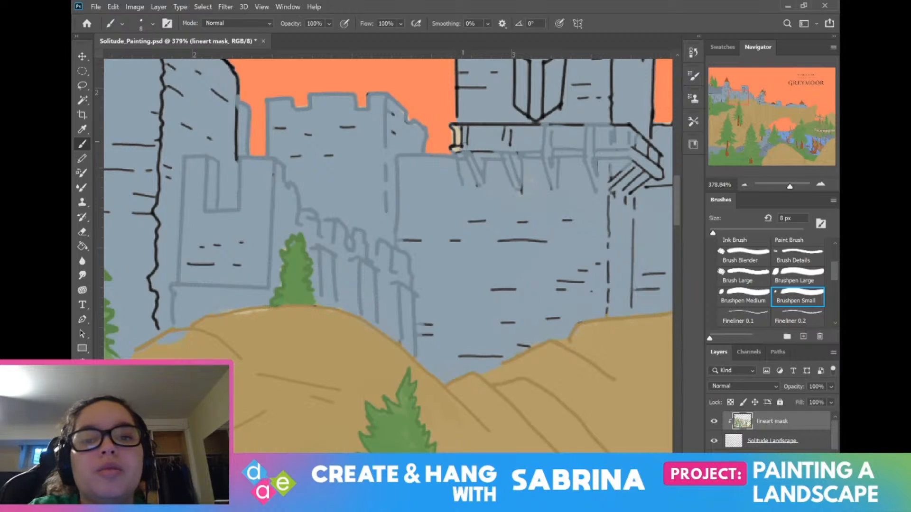
{"action": "left_click_drag", "start_coordinate": [454, 129], "coordinate": [493, 141]}
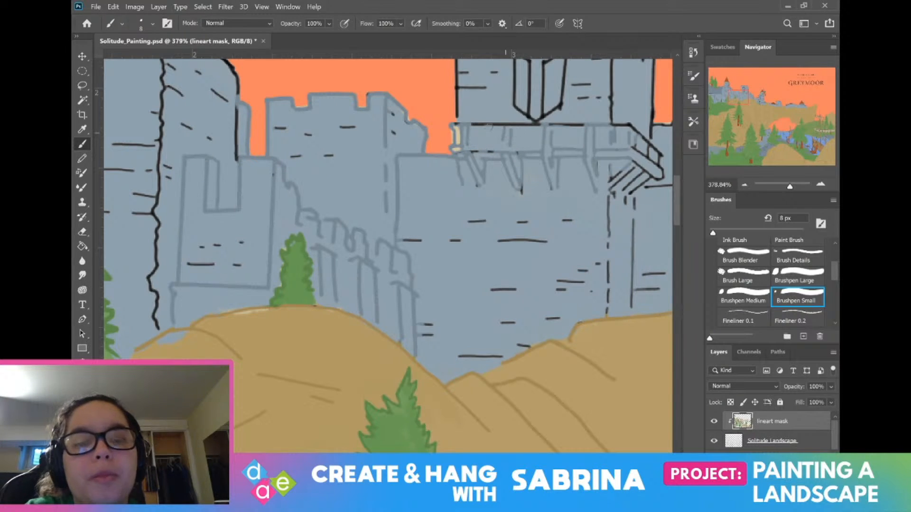
{"action": "mouse_move", "coordinate": [477, 123]}
{"action": "left_mouse_down"}
{"action": "mouse_move", "coordinate": [640, 126]}
{"action": "mouse_move", "coordinate": [660, 154]}
{"action": "mouse_move", "coordinate": [659, 183]}
{"action": "mouse_move", "coordinate": [632, 161]}
{"action": "mouse_move", "coordinate": [642, 150]}
{"action": "mouse_move", "coordinate": [623, 191]}
{"action": "left_mouse_up"}
{"action": "left_click_drag", "start_coordinate": [650, 176], "coordinate": [628, 193]}
Step: Paint grey-blue over the dashed vertical lines below the balcony and the short brick marks across the main castle wall
{"action": "mouse_move", "coordinate": [614, 191]}
{"action": "left_mouse_down"}
{"action": "mouse_move", "coordinate": [625, 204]}
{"action": "mouse_move", "coordinate": [608, 248]}
{"action": "mouse_move", "coordinate": [608, 312]}
{"action": "left_mouse_up"}
{"action": "mouse_move", "coordinate": [634, 200]}
{"action": "left_mouse_down"}
{"action": "mouse_move", "coordinate": [631, 309]}
{"action": "mouse_move", "coordinate": [661, 288]}
{"action": "mouse_move", "coordinate": [642, 274]}
{"action": "left_mouse_up"}
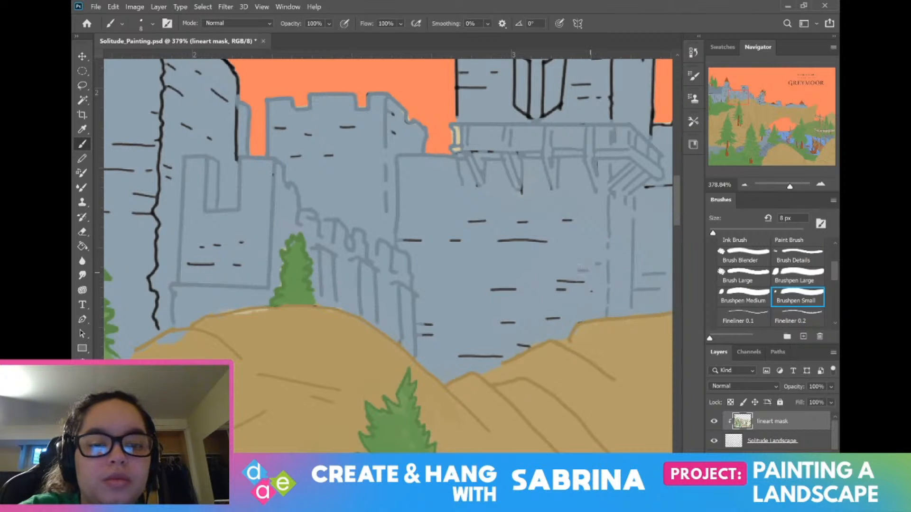
{"action": "left_click_drag", "start_coordinate": [585, 280], "coordinate": [561, 284]}
{"action": "left_click_drag", "start_coordinate": [562, 319], "coordinate": [545, 319]}
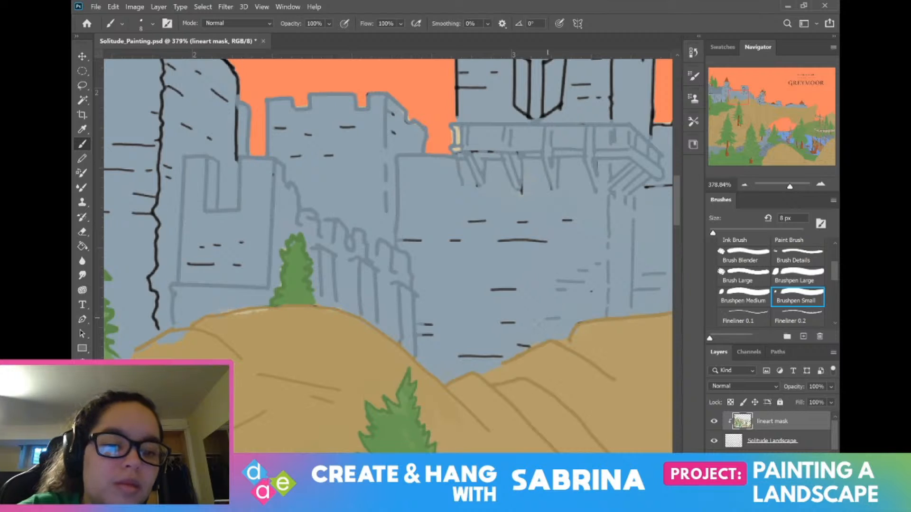
{"action": "left_click_drag", "start_coordinate": [517, 289], "coordinate": [489, 289]}
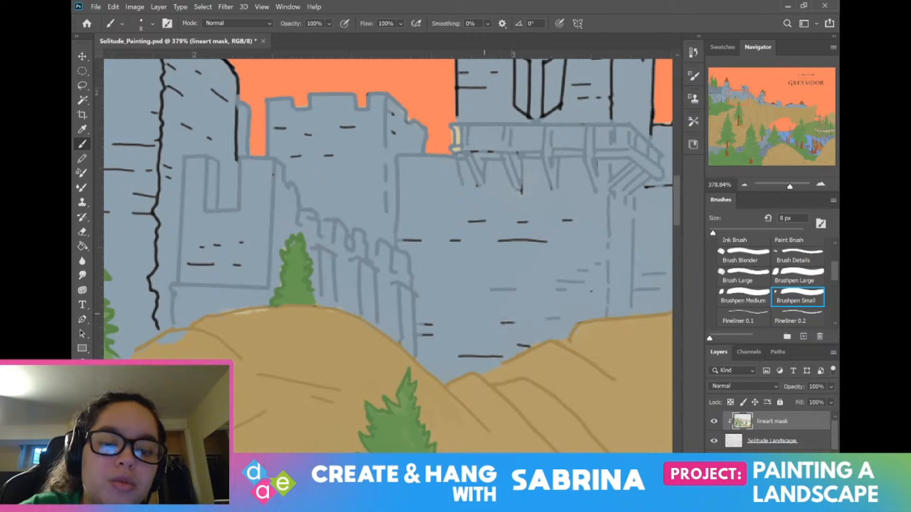
{"action": "mouse_move", "coordinate": [516, 323]}
{"action": "left_mouse_down"}
{"action": "mouse_move", "coordinate": [505, 341]}
{"action": "mouse_move", "coordinate": [532, 344]}
{"action": "mouse_move", "coordinate": [466, 358]}
{"action": "left_mouse_up"}
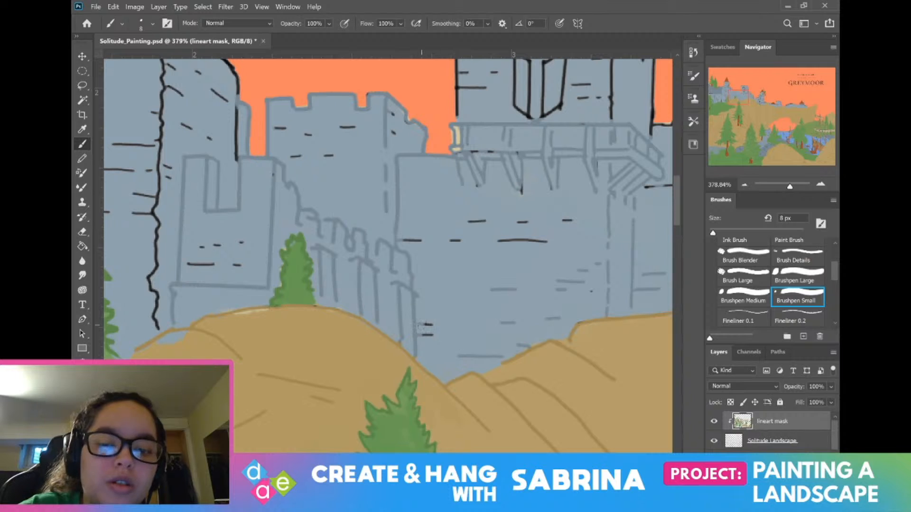
{"action": "left_click_drag", "start_coordinate": [432, 324], "coordinate": [421, 325]}
{"action": "left_click_drag", "start_coordinate": [417, 241], "coordinate": [404, 240]}
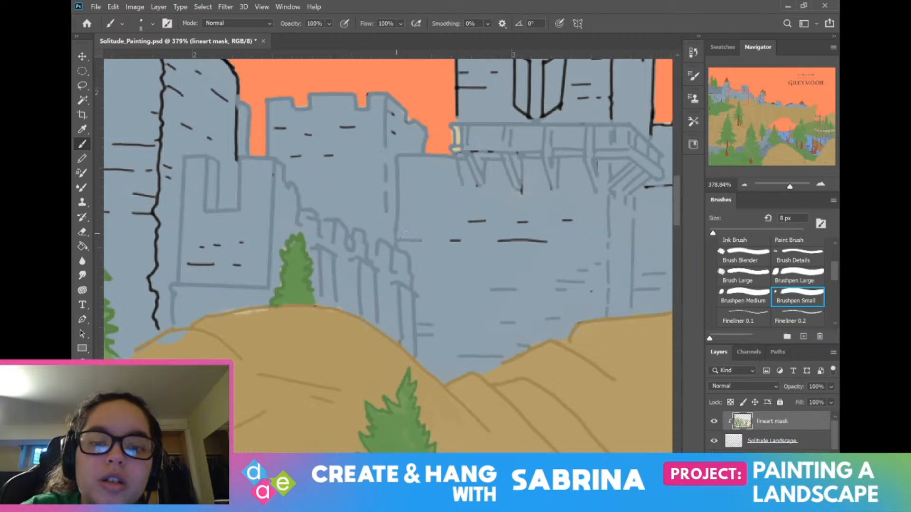
{"action": "mouse_move", "coordinate": [462, 240]}
{"action": "left_mouse_down"}
{"action": "mouse_move", "coordinate": [469, 222]}
{"action": "mouse_move", "coordinate": [492, 219]}
{"action": "mouse_move", "coordinate": [475, 223]}
{"action": "mouse_move", "coordinate": [539, 252]}
{"action": "mouse_move", "coordinate": [567, 250]}
{"action": "mouse_move", "coordinate": [528, 220]}
{"action": "mouse_move", "coordinate": [572, 221]}
{"action": "left_mouse_up"}
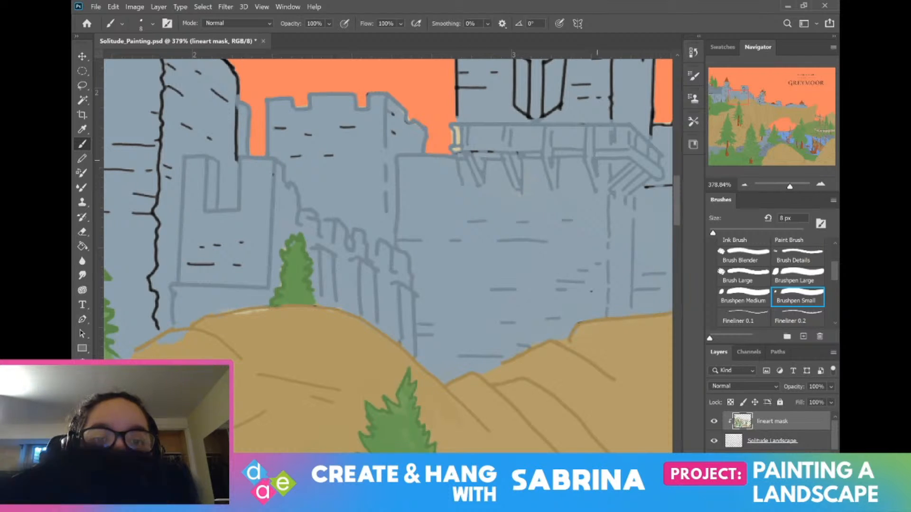
Step: Paint grey-blue over the banner tower's left edge and the brick marks between that edge and the banner
{"action": "left_click_drag", "start_coordinate": [601, 170], "coordinate": [548, 270]}
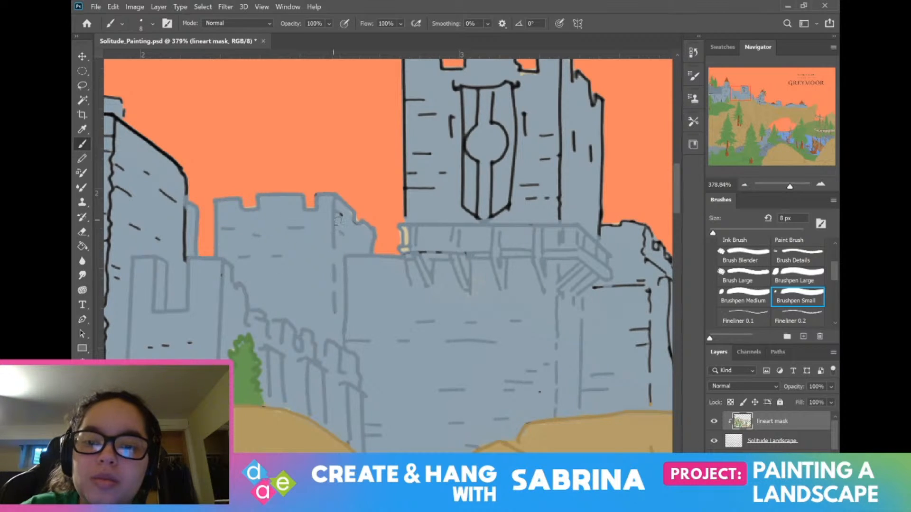
{"action": "left_click_drag", "start_coordinate": [402, 219], "coordinate": [404, 53]}
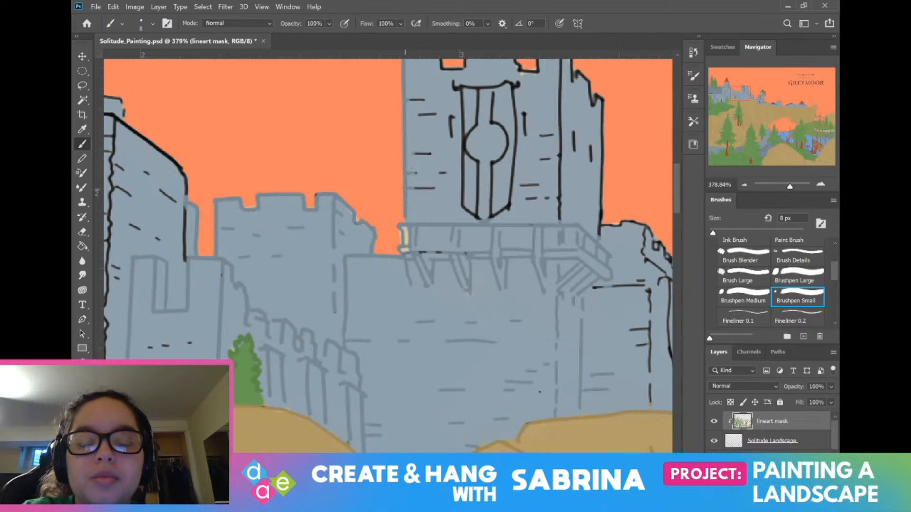
{"action": "left_click_drag", "start_coordinate": [430, 195], "coordinate": [417, 99]}
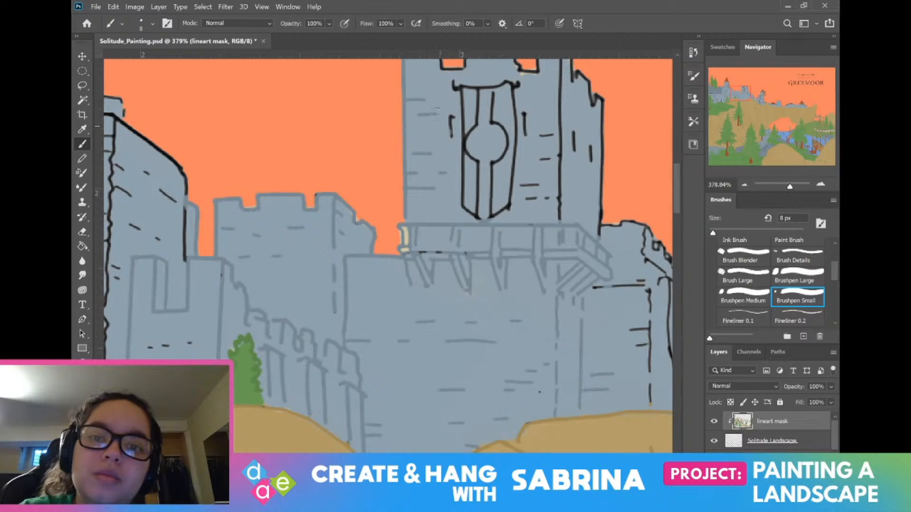
Step: Paint grey-blue over the banner tower's battlements, corner edges and remaining brick marks, including the short marks flanking the banner
{"action": "scroll", "coordinate": [419, 114], "scroll_direction": "up", "scroll_amount": 3}
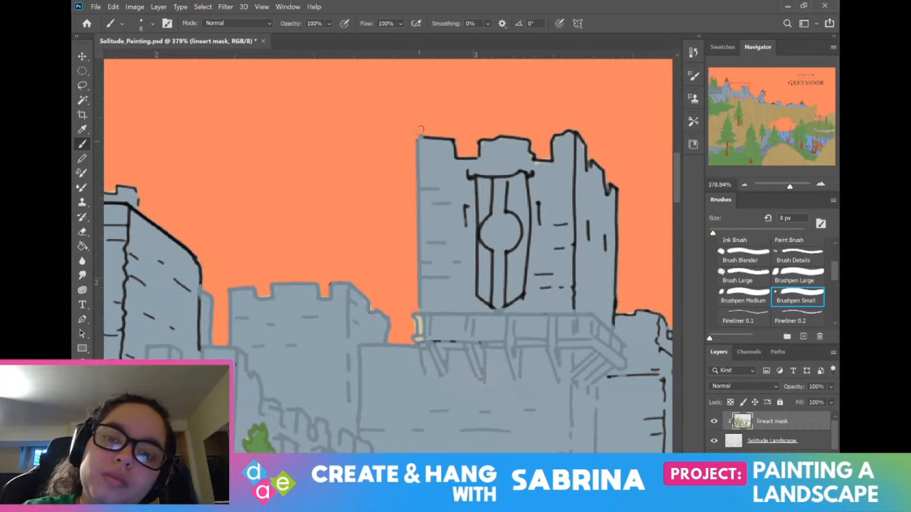
{"action": "mouse_move", "coordinate": [420, 129]}
{"action": "left_mouse_down"}
{"action": "mouse_move", "coordinate": [464, 142]}
{"action": "mouse_move", "coordinate": [451, 141]}
{"action": "mouse_move", "coordinate": [458, 167]}
{"action": "mouse_move", "coordinate": [482, 156]}
{"action": "mouse_move", "coordinate": [477, 139]}
{"action": "mouse_move", "coordinate": [481, 161]}
{"action": "mouse_move", "coordinate": [484, 140]}
{"action": "mouse_move", "coordinate": [502, 141]}
{"action": "mouse_move", "coordinate": [482, 139]}
{"action": "mouse_move", "coordinate": [512, 137]}
{"action": "mouse_move", "coordinate": [499, 127]}
{"action": "mouse_move", "coordinate": [489, 132]}
{"action": "mouse_move", "coordinate": [532, 139]}
{"action": "mouse_move", "coordinate": [530, 156]}
{"action": "mouse_move", "coordinate": [546, 169]}
{"action": "mouse_move", "coordinate": [537, 164]}
{"action": "mouse_move", "coordinate": [546, 142]}
{"action": "mouse_move", "coordinate": [575, 130]}
{"action": "mouse_move", "coordinate": [606, 191]}
{"action": "mouse_move", "coordinate": [616, 181]}
{"action": "mouse_move", "coordinate": [615, 324]}
{"action": "mouse_move", "coordinate": [610, 307]}
{"action": "mouse_move", "coordinate": [617, 330]}
{"action": "mouse_move", "coordinate": [573, 313]}
{"action": "mouse_move", "coordinate": [572, 136]}
{"action": "mouse_move", "coordinate": [572, 321]}
{"action": "mouse_move", "coordinate": [566, 271]}
{"action": "mouse_move", "coordinate": [571, 315]}
{"action": "mouse_move", "coordinate": [544, 276]}
{"action": "left_mouse_up"}
{"action": "left_click_drag", "start_coordinate": [567, 223], "coordinate": [554, 224]}
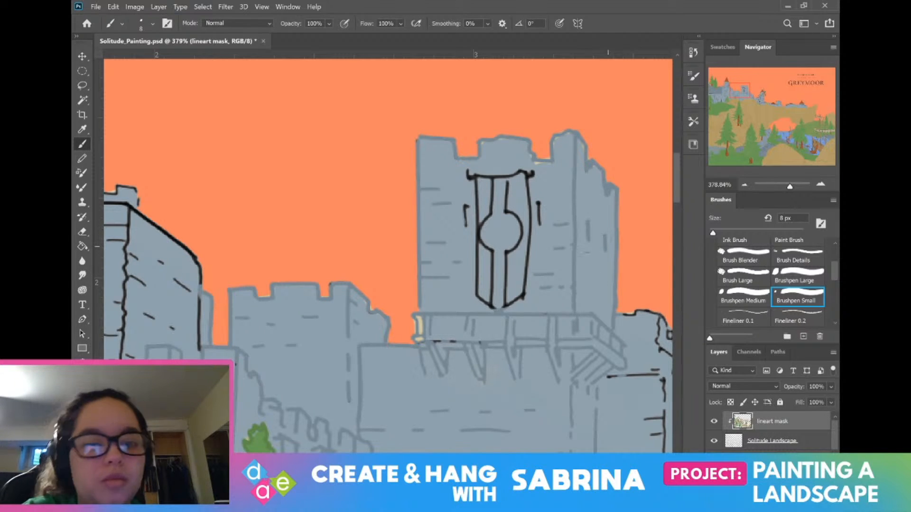
{"action": "mouse_move", "coordinate": [539, 201]}
{"action": "left_mouse_down"}
{"action": "mouse_move", "coordinate": [539, 223]}
{"action": "mouse_move", "coordinate": [539, 211]}
{"action": "left_mouse_up"}
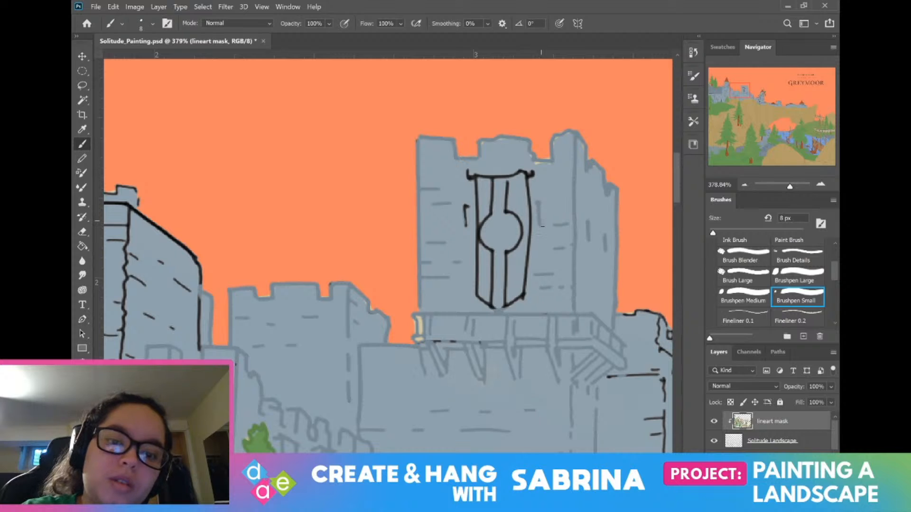
{"action": "left_click_drag", "start_coordinate": [465, 205], "coordinate": [467, 227]}
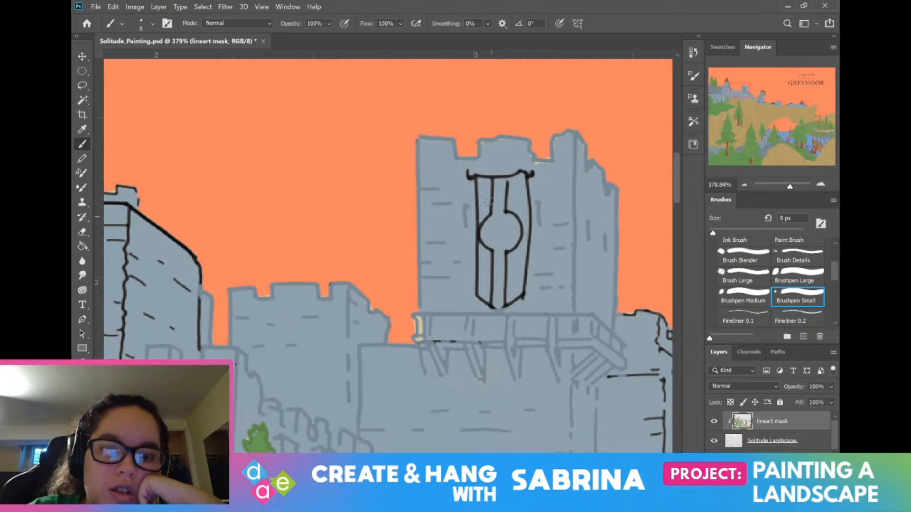
Step: Paint grey-blue over the wall section beside the balcony and the stepped battlements descending from it, leaving the hanging drapes black
{"action": "left_click_drag", "start_coordinate": [485, 212], "coordinate": [285, 181]}
{"action": "mouse_move", "coordinate": [419, 283]}
{"action": "left_mouse_down"}
{"action": "mouse_move", "coordinate": [456, 277]}
{"action": "mouse_move", "coordinate": [478, 340]}
{"action": "mouse_move", "coordinate": [468, 333]}
{"action": "mouse_move", "coordinate": [420, 344]}
{"action": "mouse_move", "coordinate": [420, 355]}
{"action": "mouse_move", "coordinate": [409, 349]}
{"action": "mouse_move", "coordinate": [450, 366]}
{"action": "mouse_move", "coordinate": [469, 357]}
{"action": "mouse_move", "coordinate": [454, 398]}
{"action": "mouse_move", "coordinate": [459, 359]}
{"action": "mouse_move", "coordinate": [463, 446]}
{"action": "left_mouse_up"}
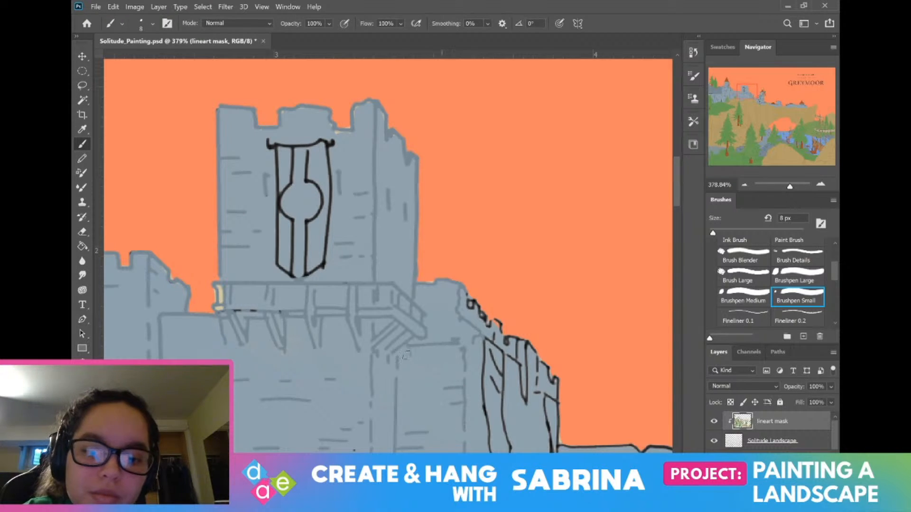
{"action": "mouse_move", "coordinate": [467, 298]}
{"action": "left_mouse_down"}
{"action": "mouse_move", "coordinate": [490, 311]}
{"action": "mouse_move", "coordinate": [484, 318]}
{"action": "mouse_move", "coordinate": [493, 308]}
{"action": "mouse_move", "coordinate": [494, 318]}
{"action": "mouse_move", "coordinate": [481, 316]}
{"action": "mouse_move", "coordinate": [486, 334]}
{"action": "mouse_move", "coordinate": [521, 367]}
{"action": "left_mouse_up"}
{"action": "mouse_move", "coordinate": [526, 364]}
{"action": "left_mouse_down"}
{"action": "mouse_move", "coordinate": [525, 401]}
{"action": "mouse_move", "coordinate": [451, 325]}
{"action": "mouse_move", "coordinate": [430, 340]}
{"action": "left_mouse_up"}
{"action": "left_click_drag", "start_coordinate": [420, 273], "coordinate": [462, 334]}
Step: Paint grey-blue over the low wall joining the castle to the windmill, covering its top edge, corner, notched inner edge and brick marks
{"action": "left_click_drag", "start_coordinate": [443, 284], "coordinate": [285, 217]}
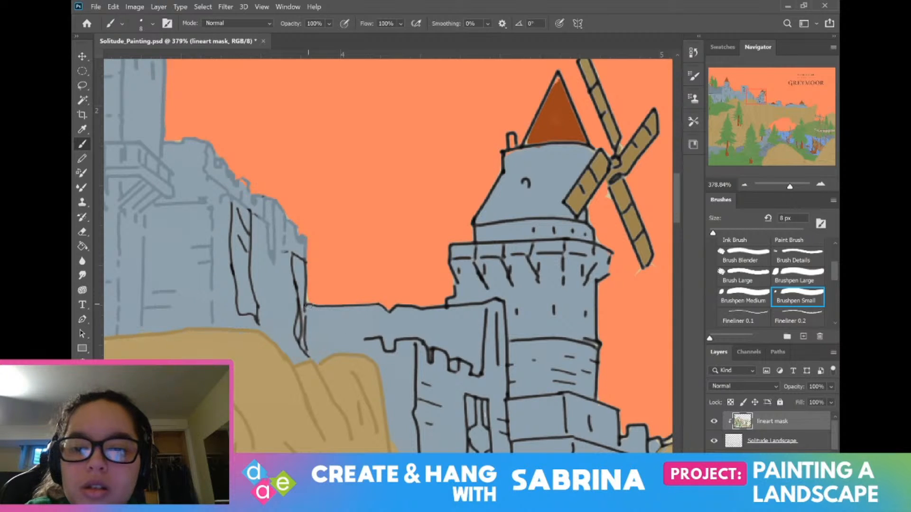
{"action": "mouse_move", "coordinate": [308, 306]}
{"action": "left_mouse_down"}
{"action": "mouse_move", "coordinate": [498, 299]}
{"action": "mouse_move", "coordinate": [512, 452]}
{"action": "left_mouse_up"}
{"action": "left_click_drag", "start_coordinate": [505, 421], "coordinate": [497, 419]}
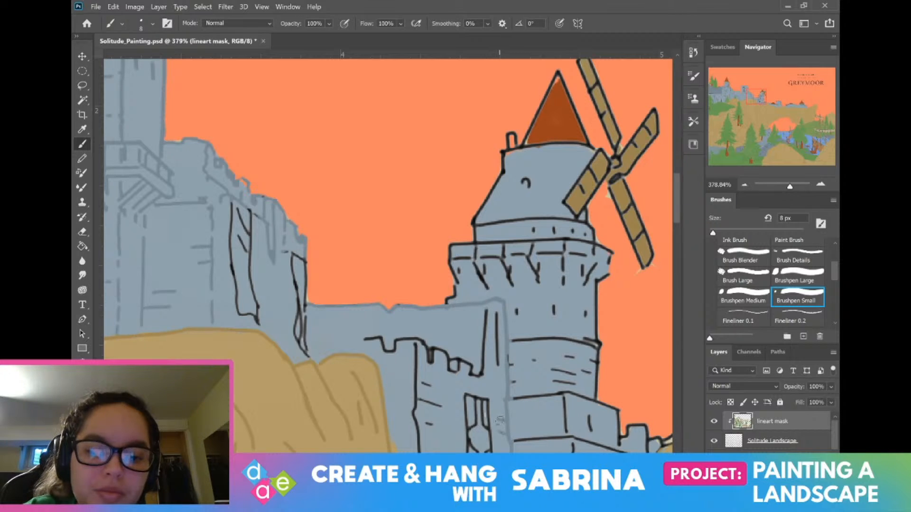
{"action": "mouse_move", "coordinate": [498, 366]}
{"action": "left_mouse_down"}
{"action": "mouse_move", "coordinate": [496, 311]}
{"action": "mouse_move", "coordinate": [480, 376]}
{"action": "mouse_move", "coordinate": [430, 354]}
{"action": "mouse_move", "coordinate": [446, 349]}
{"action": "mouse_move", "coordinate": [406, 336]}
{"action": "mouse_move", "coordinate": [393, 349]}
{"action": "mouse_move", "coordinate": [368, 337]}
{"action": "mouse_move", "coordinate": [417, 401]}
{"action": "mouse_move", "coordinate": [418, 448]}
{"action": "left_mouse_up"}
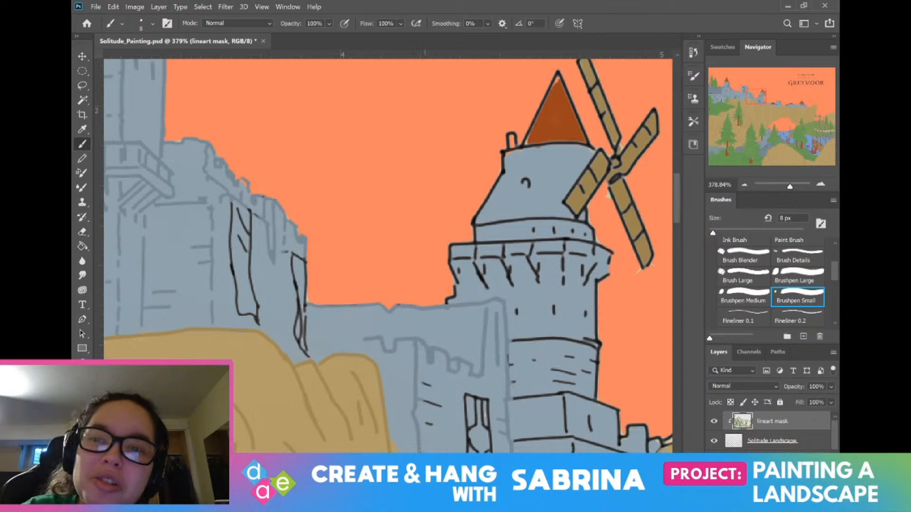
{"action": "mouse_move", "coordinate": [424, 387]}
{"action": "left_mouse_down"}
{"action": "mouse_move", "coordinate": [356, 320]}
{"action": "mouse_move", "coordinate": [367, 341]}
{"action": "left_mouse_up"}
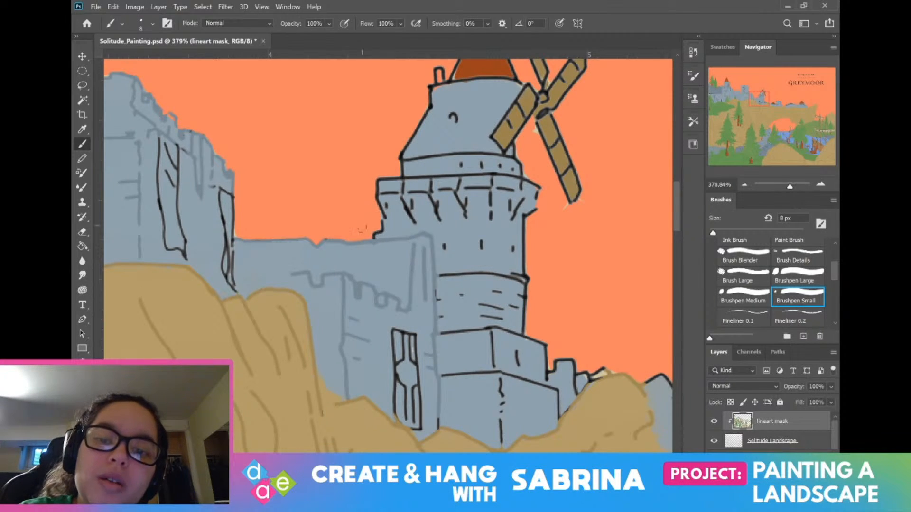
Step: Paint grey-blue over the windmill tower's projecting gallery, its support brackets and the short marks just beneath them
{"action": "mouse_move", "coordinate": [375, 237]}
{"action": "left_mouse_down"}
{"action": "mouse_move", "coordinate": [382, 203]}
{"action": "mouse_move", "coordinate": [403, 180]}
{"action": "mouse_move", "coordinate": [388, 179]}
{"action": "mouse_move", "coordinate": [414, 227]}
{"action": "mouse_move", "coordinate": [435, 190]}
{"action": "mouse_move", "coordinate": [427, 175]}
{"action": "mouse_move", "coordinate": [479, 181]}
{"action": "mouse_move", "coordinate": [440, 174]}
{"action": "left_mouse_up"}
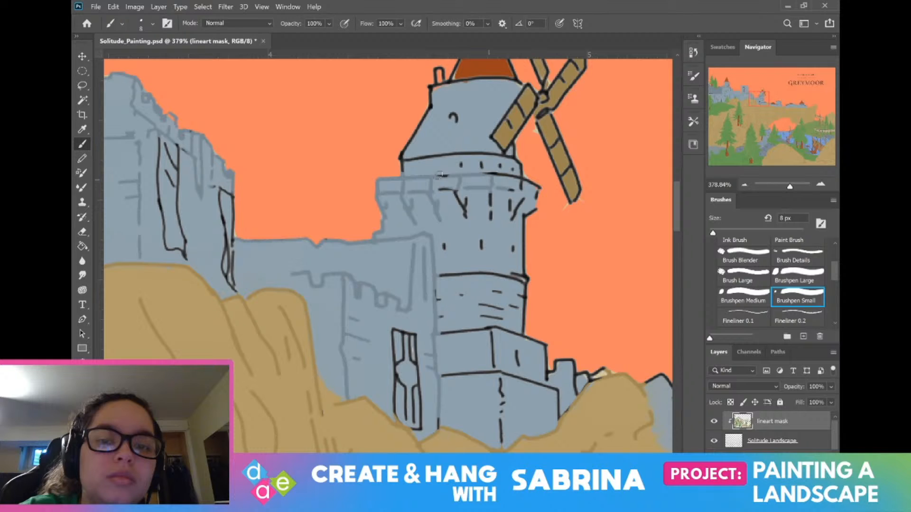
{"action": "left_click_drag", "start_coordinate": [440, 174], "coordinate": [508, 189]}
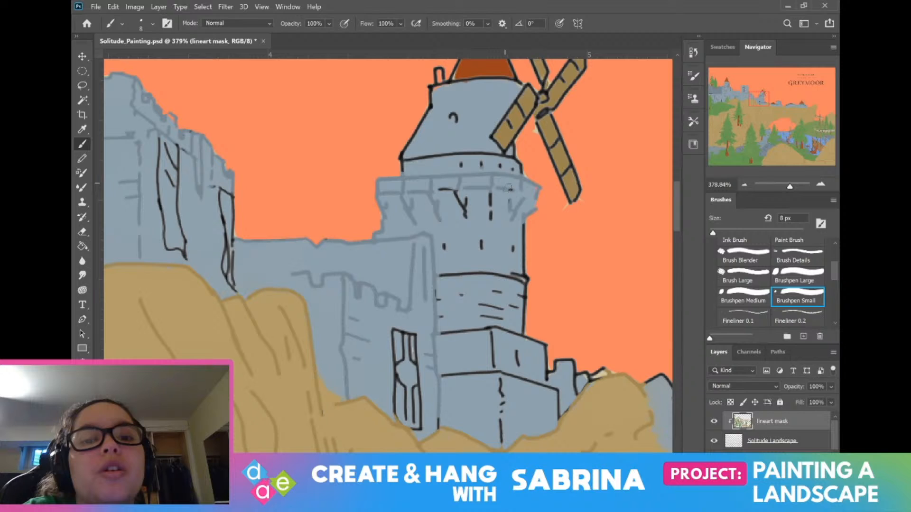
{"action": "left_click_drag", "start_coordinate": [508, 189], "coordinate": [445, 246]}
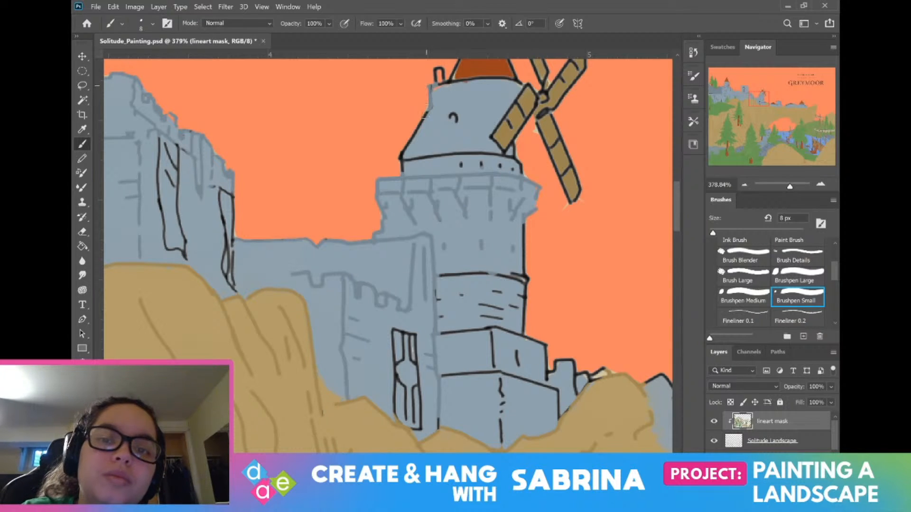
Step: Paint grey-blue over the windmill's sloped upper body, lower tower edges, horizontal band and the brick marks below it
{"action": "mouse_move", "coordinate": [431, 87]}
{"action": "left_mouse_down"}
{"action": "mouse_move", "coordinate": [427, 116]}
{"action": "mouse_move", "coordinate": [415, 125]}
{"action": "left_mouse_up"}
{"action": "mouse_move", "coordinate": [400, 159]}
{"action": "left_mouse_down"}
{"action": "mouse_move", "coordinate": [517, 156]}
{"action": "mouse_move", "coordinate": [511, 172]}
{"action": "left_mouse_up"}
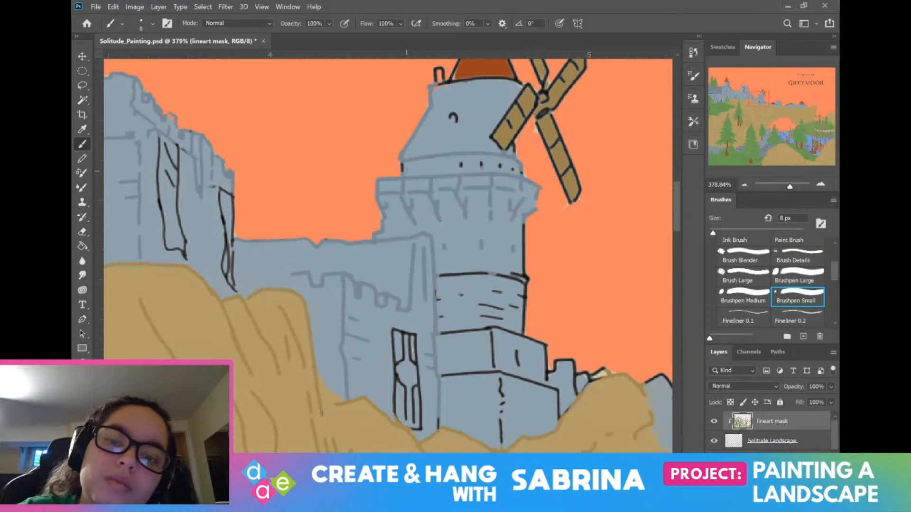
{"action": "left_click_drag", "start_coordinate": [401, 160], "coordinate": [402, 172]}
{"action": "left_click_drag", "start_coordinate": [522, 223], "coordinate": [522, 330]}
{"action": "mouse_move", "coordinate": [515, 277]}
{"action": "left_mouse_down"}
{"action": "mouse_move", "coordinate": [461, 266]}
{"action": "mouse_move", "coordinate": [472, 267]}
{"action": "mouse_move", "coordinate": [439, 275]}
{"action": "left_mouse_up"}
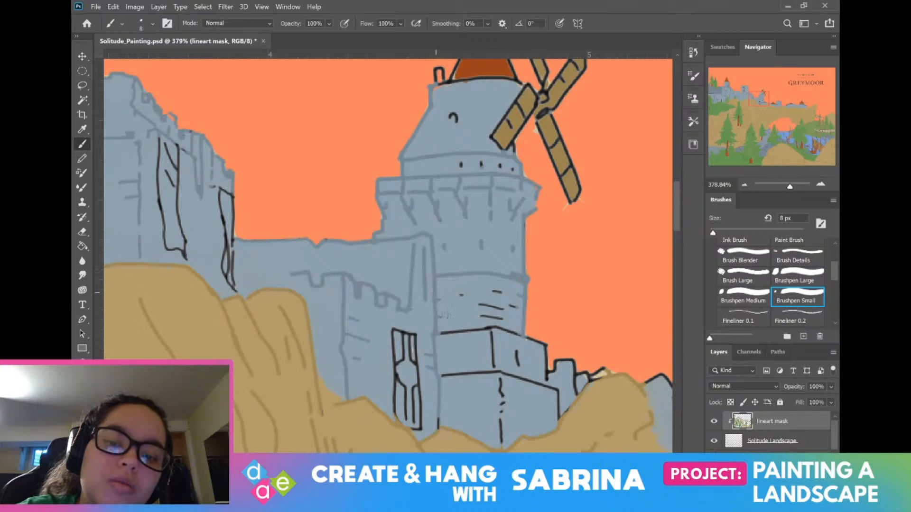
{"action": "mouse_move", "coordinate": [496, 305]}
{"action": "left_mouse_down"}
{"action": "mouse_move", "coordinate": [480, 316]}
{"action": "mouse_move", "coordinate": [491, 291]}
{"action": "left_mouse_up"}
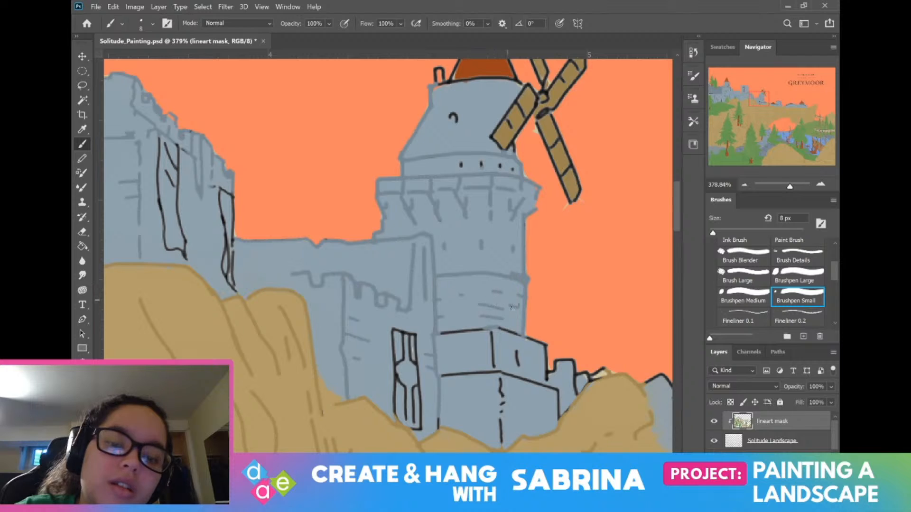
Step: Paint grey-blue over the windmill's stepped base blocks and the small broken wall beside them
{"action": "mouse_move", "coordinate": [433, 343]}
{"action": "left_mouse_down"}
{"action": "mouse_move", "coordinate": [528, 332]}
{"action": "mouse_move", "coordinate": [541, 340]}
{"action": "mouse_move", "coordinate": [532, 343]}
{"action": "mouse_move", "coordinate": [546, 378]}
{"action": "mouse_move", "coordinate": [486, 339]}
{"action": "mouse_move", "coordinate": [464, 384]}
{"action": "mouse_move", "coordinate": [446, 374]}
{"action": "mouse_move", "coordinate": [499, 367]}
{"action": "mouse_move", "coordinate": [495, 417]}
{"action": "left_mouse_up"}
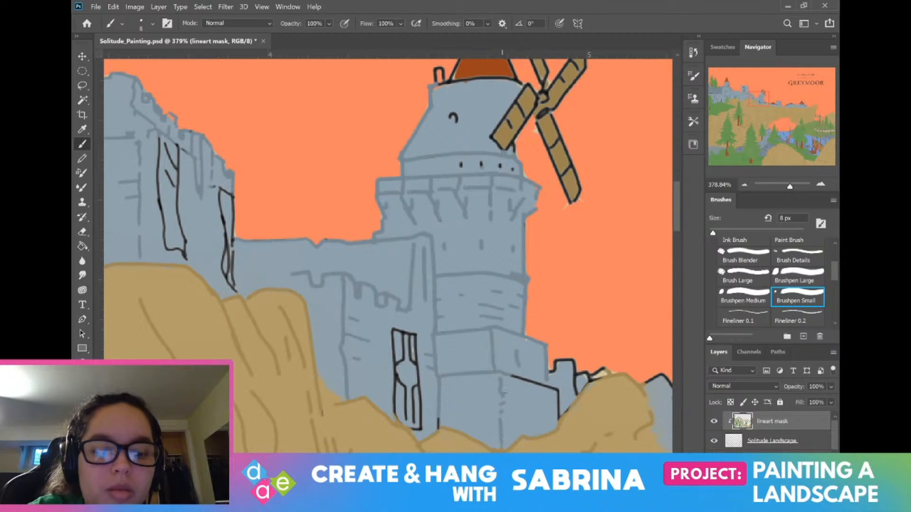
{"action": "mouse_move", "coordinate": [504, 376]}
{"action": "left_mouse_down"}
{"action": "mouse_move", "coordinate": [554, 387]}
{"action": "mouse_move", "coordinate": [558, 419]}
{"action": "left_mouse_up"}
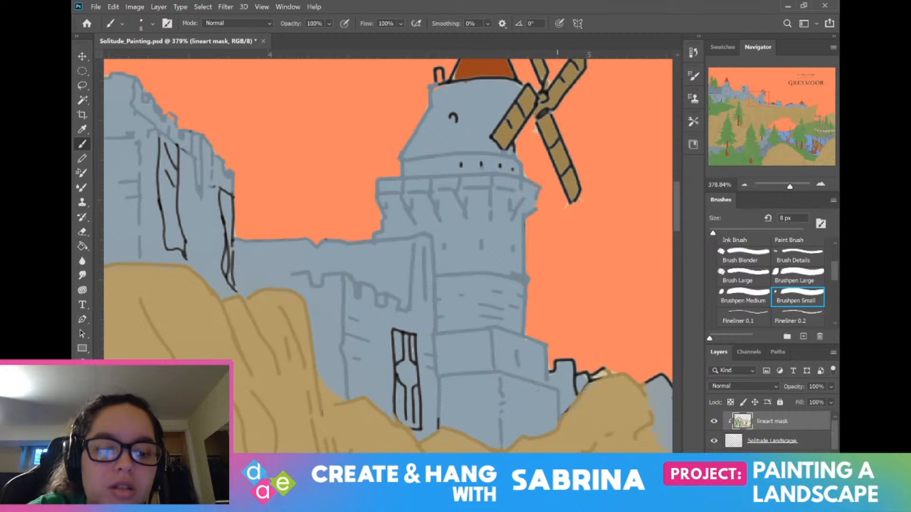
{"action": "mouse_move", "coordinate": [551, 371]}
{"action": "left_mouse_down"}
{"action": "mouse_move", "coordinate": [572, 358]}
{"action": "mouse_move", "coordinate": [575, 393]}
{"action": "mouse_move", "coordinate": [602, 370]}
{"action": "left_mouse_up"}
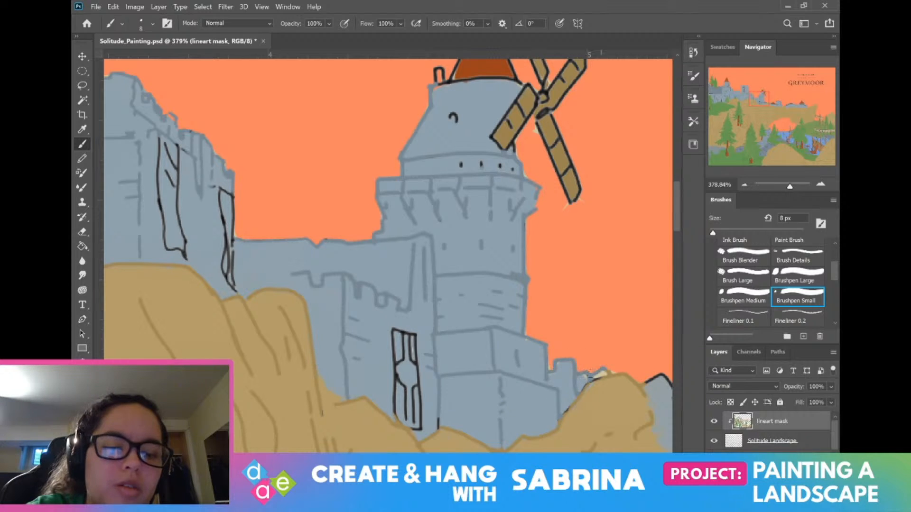
Step: Paint grey-blue over the distant crenellated wall and the square tower, including the tower's inner vertical line
{"action": "mouse_move", "coordinate": [609, 315]}
{"action": "left_mouse_down"}
{"action": "mouse_move", "coordinate": [499, 277]}
{"action": "mouse_move", "coordinate": [373, 275]}
{"action": "left_mouse_up"}
{"action": "mouse_move", "coordinate": [420, 336]}
{"action": "left_mouse_down"}
{"action": "mouse_move", "coordinate": [412, 338]}
{"action": "mouse_move", "coordinate": [442, 353]}
{"action": "mouse_move", "coordinate": [453, 375]}
{"action": "mouse_move", "coordinate": [470, 352]}
{"action": "mouse_move", "coordinate": [494, 374]}
{"action": "mouse_move", "coordinate": [536, 372]}
{"action": "mouse_move", "coordinate": [548, 382]}
{"action": "mouse_move", "coordinate": [554, 373]}
{"action": "mouse_move", "coordinate": [591, 387]}
{"action": "mouse_move", "coordinate": [616, 378]}
{"action": "mouse_move", "coordinate": [660, 396]}
{"action": "mouse_move", "coordinate": [668, 392]}
{"action": "mouse_move", "coordinate": [631, 342]}
{"action": "mouse_move", "coordinate": [630, 296]}
{"action": "mouse_move", "coordinate": [669, 291]}
{"action": "mouse_move", "coordinate": [627, 299]}
{"action": "mouse_move", "coordinate": [614, 288]}
{"action": "mouse_move", "coordinate": [380, 263]}
{"action": "mouse_move", "coordinate": [394, 252]}
{"action": "mouse_move", "coordinate": [472, 270]}
{"action": "mouse_move", "coordinate": [471, 366]}
{"action": "mouse_move", "coordinate": [506, 365]}
{"action": "mouse_move", "coordinate": [500, 377]}
{"action": "mouse_move", "coordinate": [498, 365]}
{"action": "left_mouse_up"}
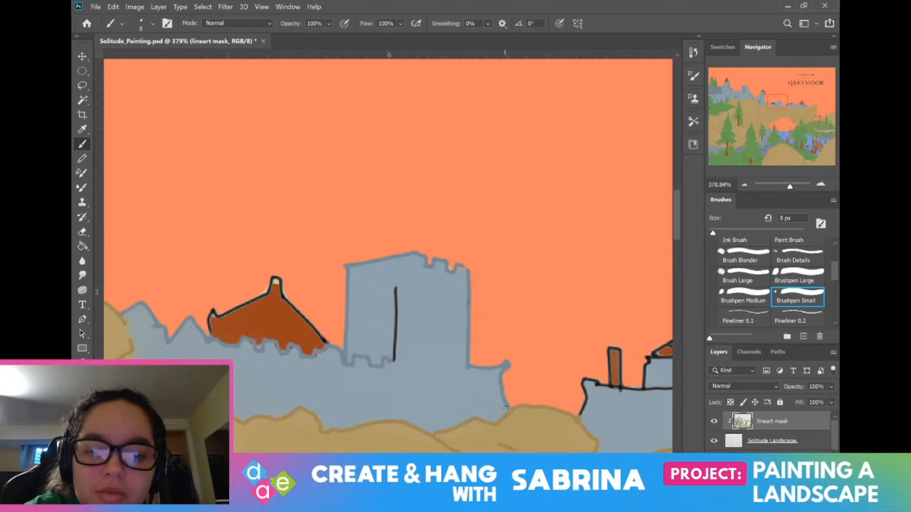
{"action": "left_click_drag", "start_coordinate": [395, 362], "coordinate": [395, 286]}
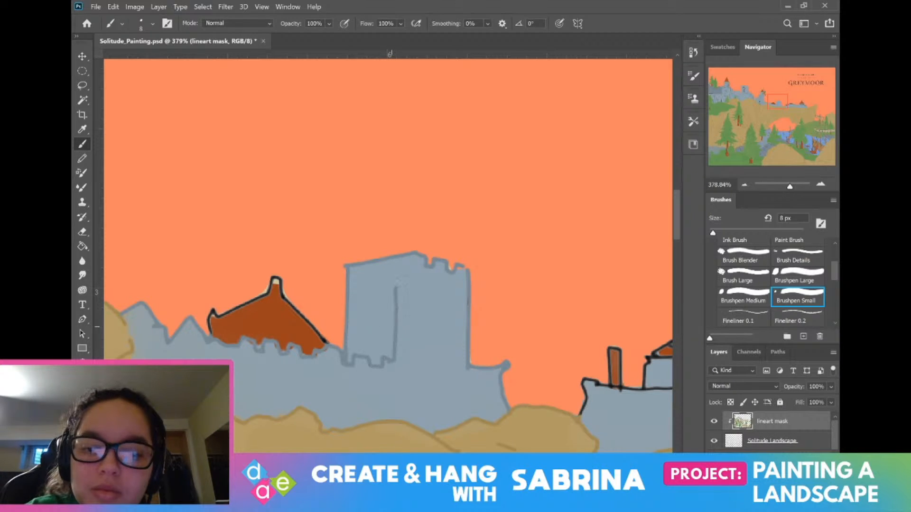
Step: Paint grey-blue over the stone outlines of the far town wall, the domed building's base and the small round window
{"action": "mouse_move", "coordinate": [412, 327]}
{"action": "left_mouse_down"}
{"action": "mouse_move", "coordinate": [366, 312]}
{"action": "mouse_move", "coordinate": [154, 320]}
{"action": "left_mouse_up"}
{"action": "left_click_drag", "start_coordinate": [417, 277], "coordinate": [382, 239]}
{"action": "mouse_move", "coordinate": [287, 371]}
{"action": "left_mouse_down"}
{"action": "mouse_move", "coordinate": [294, 338]}
{"action": "mouse_move", "coordinate": [400, 345]}
{"action": "mouse_move", "coordinate": [351, 331]}
{"action": "mouse_move", "coordinate": [358, 311]}
{"action": "mouse_move", "coordinate": [392, 317]}
{"action": "mouse_move", "coordinate": [409, 309]}
{"action": "mouse_move", "coordinate": [418, 331]}
{"action": "mouse_move", "coordinate": [420, 311]}
{"action": "mouse_move", "coordinate": [440, 297]}
{"action": "mouse_move", "coordinate": [481, 300]}
{"action": "mouse_move", "coordinate": [491, 311]}
{"action": "mouse_move", "coordinate": [471, 311]}
{"action": "mouse_move", "coordinate": [514, 283]}
{"action": "mouse_move", "coordinate": [503, 288]}
{"action": "mouse_move", "coordinate": [568, 296]}
{"action": "mouse_move", "coordinate": [549, 322]}
{"action": "mouse_move", "coordinate": [510, 313]}
{"action": "mouse_move", "coordinate": [518, 309]}
{"action": "mouse_move", "coordinate": [306, 290]}
{"action": "mouse_move", "coordinate": [434, 302]}
{"action": "mouse_move", "coordinate": [418, 287]}
{"action": "mouse_move", "coordinate": [451, 282]}
{"action": "mouse_move", "coordinate": [443, 298]}
{"action": "mouse_move", "coordinate": [426, 296]}
{"action": "mouse_move", "coordinate": [522, 306]}
{"action": "mouse_move", "coordinate": [463, 309]}
{"action": "mouse_move", "coordinate": [506, 283]}
{"action": "mouse_move", "coordinate": [514, 291]}
{"action": "mouse_move", "coordinate": [541, 280]}
{"action": "mouse_move", "coordinate": [597, 314]}
{"action": "mouse_move", "coordinate": [551, 305]}
{"action": "mouse_move", "coordinate": [617, 322]}
{"action": "mouse_move", "coordinate": [634, 366]}
{"action": "mouse_move", "coordinate": [607, 368]}
{"action": "mouse_move", "coordinate": [603, 333]}
{"action": "left_mouse_up"}
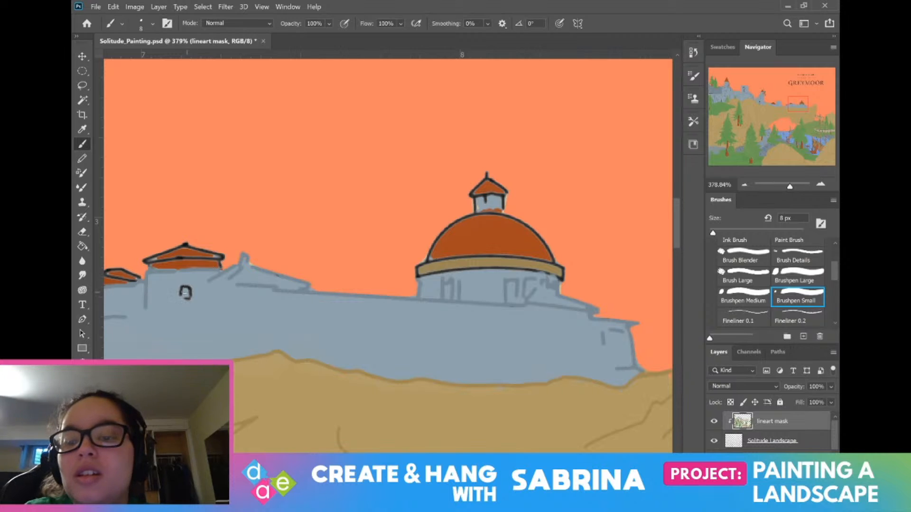
{"action": "mouse_move", "coordinate": [180, 287]}
{"action": "left_mouse_down"}
{"action": "mouse_move", "coordinate": [189, 299]}
{"action": "mouse_move", "coordinate": [467, 261]}
{"action": "left_mouse_up"}
Step: Paint grey-blue over the windmill's small chimney, the stone edge under its roof, the curved window mark and the upper band's marks
{"action": "left_click_drag", "start_coordinate": [308, 313], "coordinate": [271, 313]}
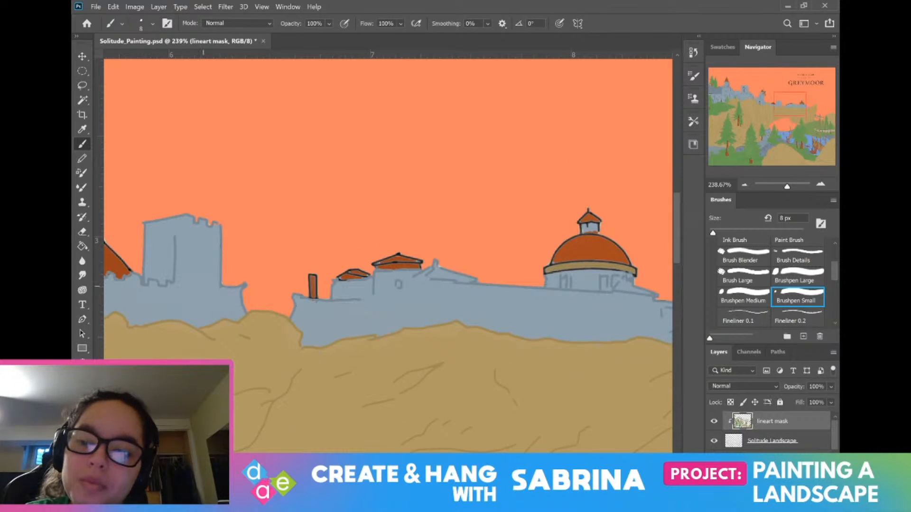
{"action": "left_click_drag", "start_coordinate": [232, 251], "coordinate": [194, 252]}
{"action": "left_click_drag", "start_coordinate": [204, 286], "coordinate": [337, 313]}
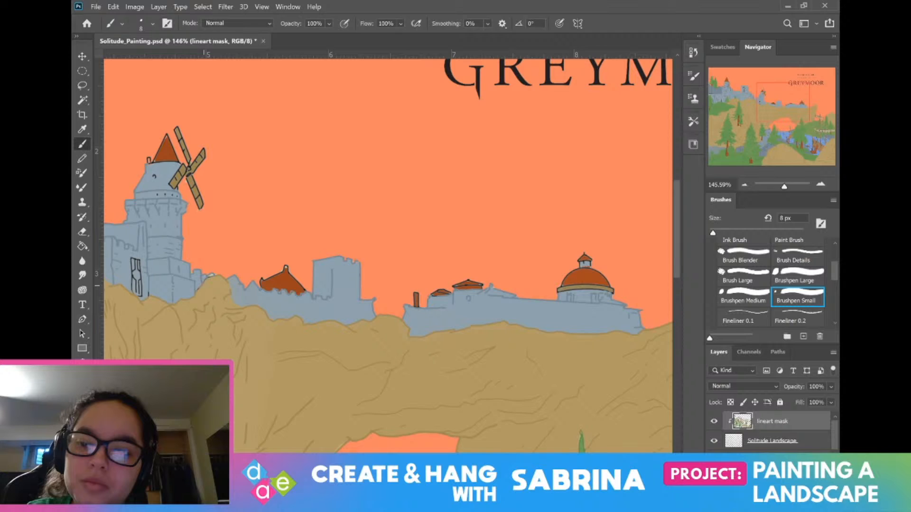
{"action": "left_click_drag", "start_coordinate": [204, 285], "coordinate": [370, 339]}
{"action": "left_click_drag", "start_coordinate": [322, 191], "coordinate": [386, 191]}
{"action": "mouse_move", "coordinate": [306, 254]}
{"action": "left_mouse_down"}
{"action": "mouse_move", "coordinate": [353, 247]}
{"action": "mouse_move", "coordinate": [387, 256]}
{"action": "left_mouse_up"}
{"action": "left_click_drag", "start_coordinate": [313, 244], "coordinate": [308, 239]}
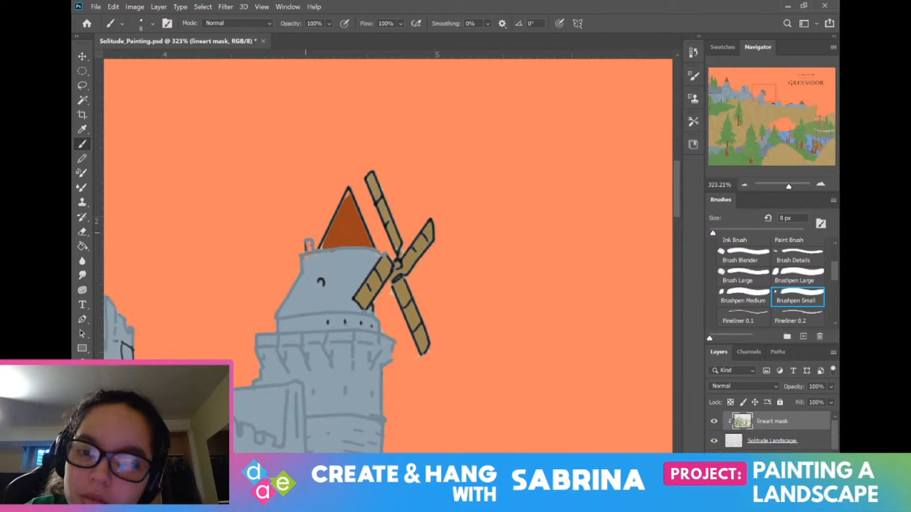
{"action": "left_click_drag", "start_coordinate": [314, 283], "coordinate": [325, 275]}
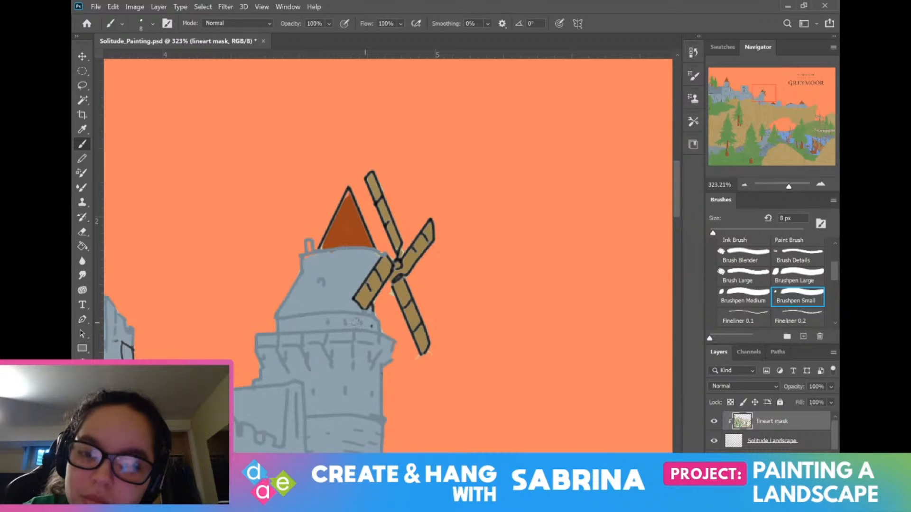
Step: Paint grey-blue over the remaining black brick marks on the notched wall block beside the large banner wall
{"action": "scroll", "coordinate": [375, 325], "scroll_direction": "down", "scroll_amount": 5}
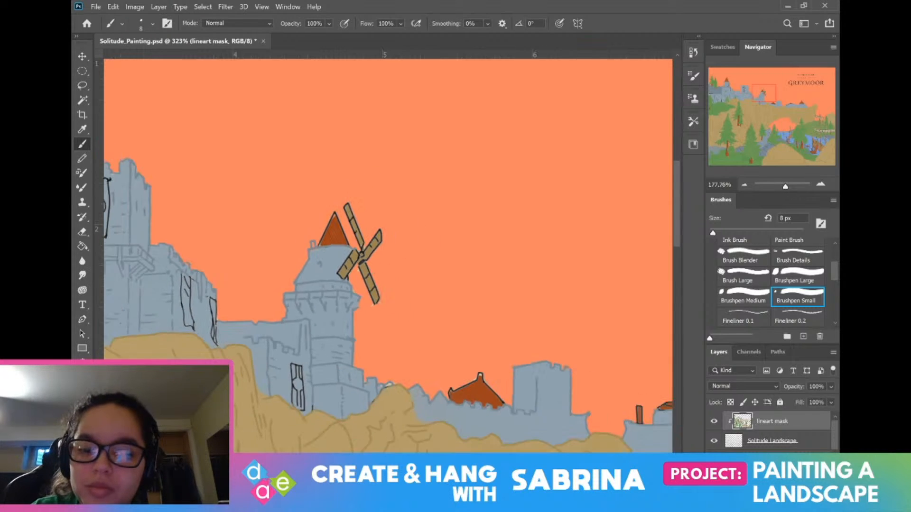
{"action": "scroll", "coordinate": [235, 278], "scroll_direction": "down", "scroll_amount": 3}
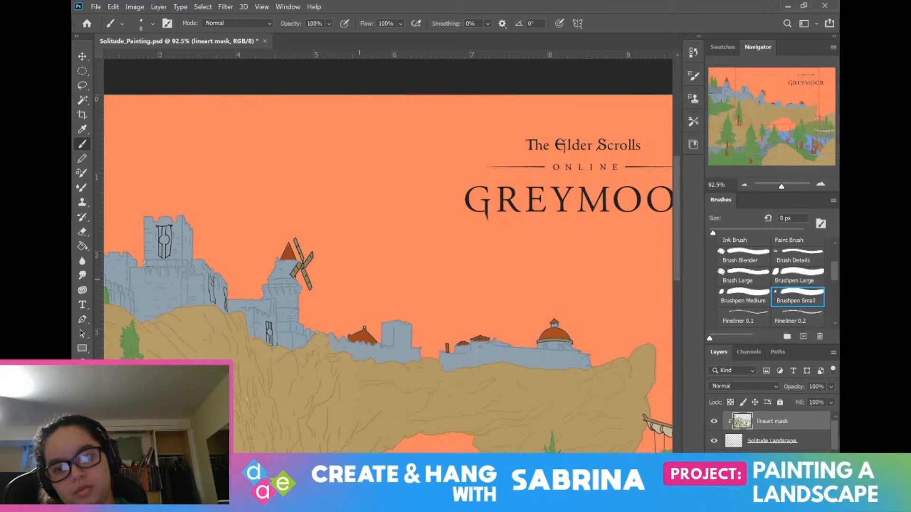
{"action": "left_click_drag", "start_coordinate": [359, 279], "coordinate": [423, 285]}
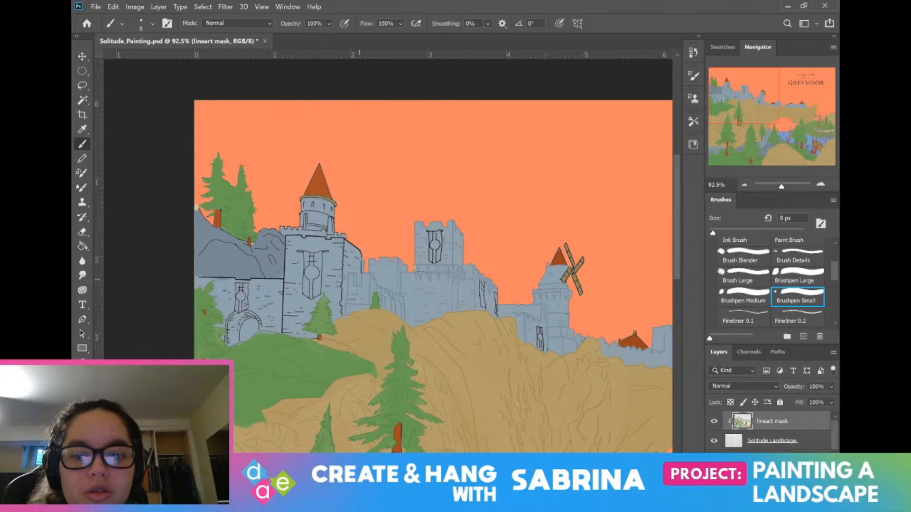
{"action": "scroll", "coordinate": [359, 280], "scroll_direction": "up", "scroll_amount": 8}
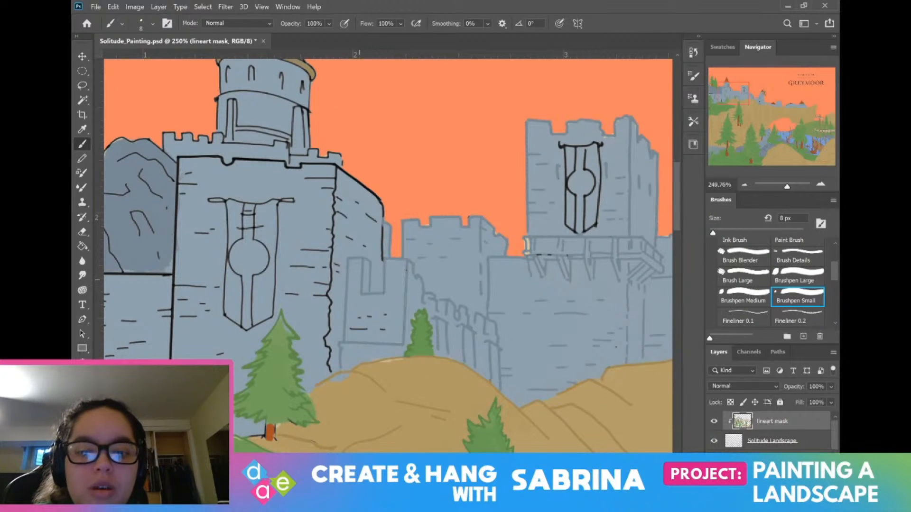
{"action": "scroll", "coordinate": [367, 287], "scroll_direction": "up", "scroll_amount": 4}
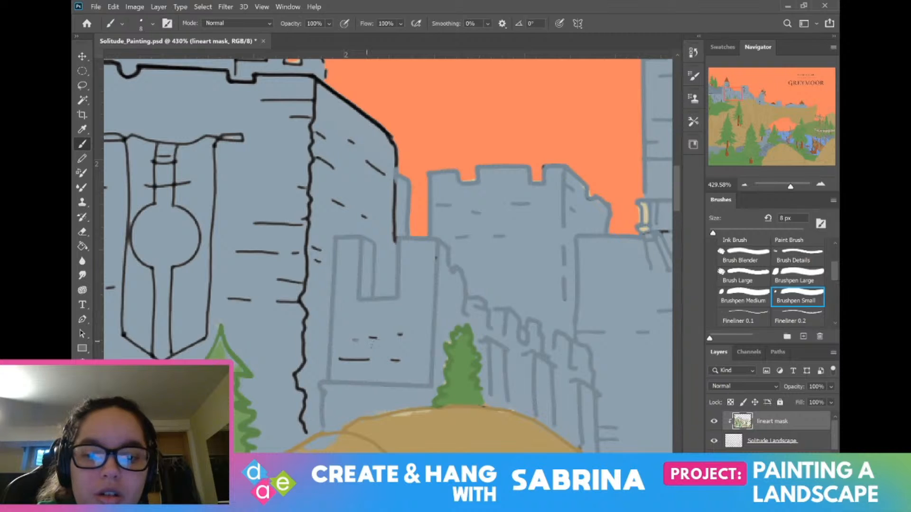
{"action": "left_click_drag", "start_coordinate": [389, 359], "coordinate": [337, 359]}
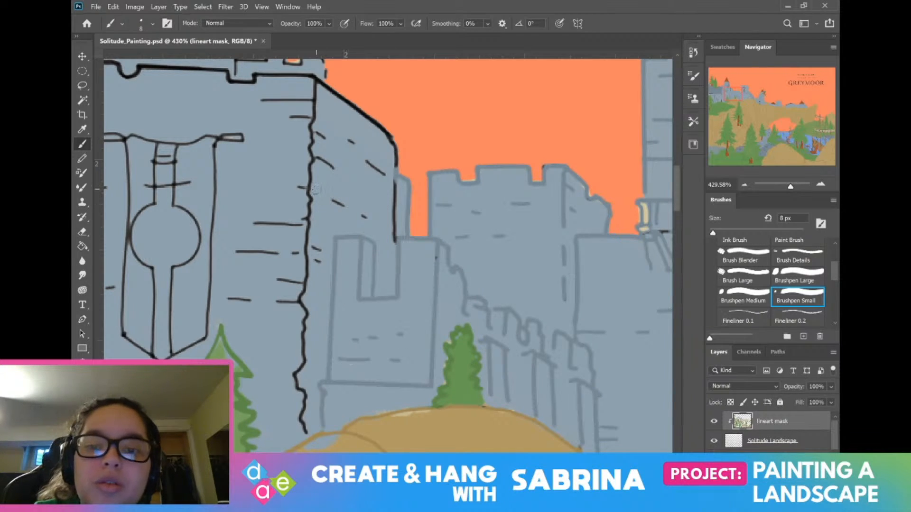
Step: Paint grey-blue over the large banner wall's angled side face, covering its brick marks, sloped top, outer edge and jagged corner
{"action": "left_click_drag", "start_coordinate": [345, 204], "coordinate": [338, 201]}
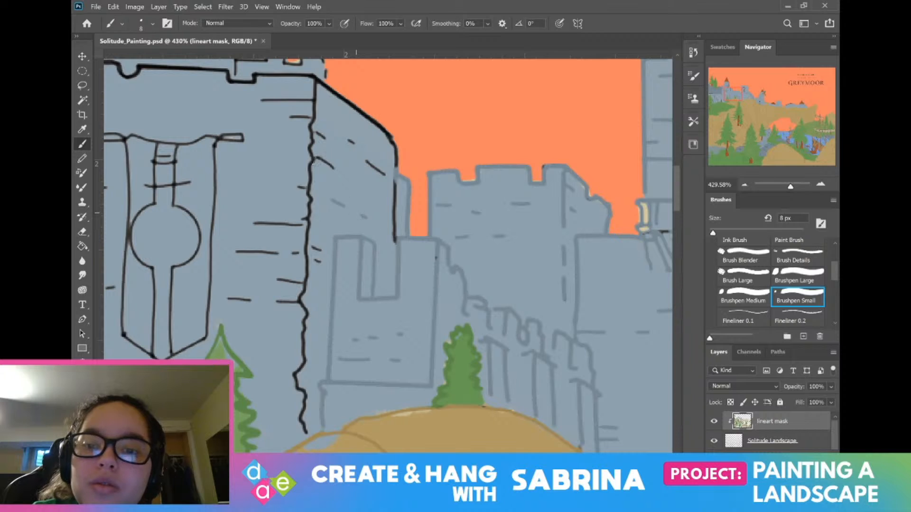
{"action": "left_click_drag", "start_coordinate": [333, 167], "coordinate": [317, 158]}
{"action": "mouse_move", "coordinate": [383, 174]}
{"action": "left_mouse_down"}
{"action": "mouse_move", "coordinate": [368, 158]}
{"action": "mouse_move", "coordinate": [392, 232]}
{"action": "left_mouse_up"}
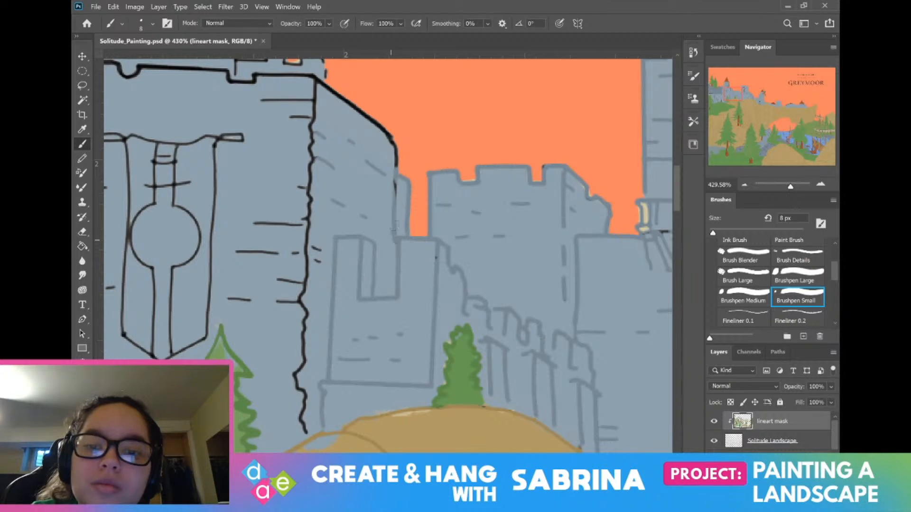
{"action": "mouse_move", "coordinate": [395, 196]}
{"action": "left_mouse_down"}
{"action": "mouse_move", "coordinate": [386, 134]}
{"action": "mouse_move", "coordinate": [303, 79]}
{"action": "mouse_move", "coordinate": [314, 89]}
{"action": "mouse_move", "coordinate": [301, 416]}
{"action": "left_mouse_up"}
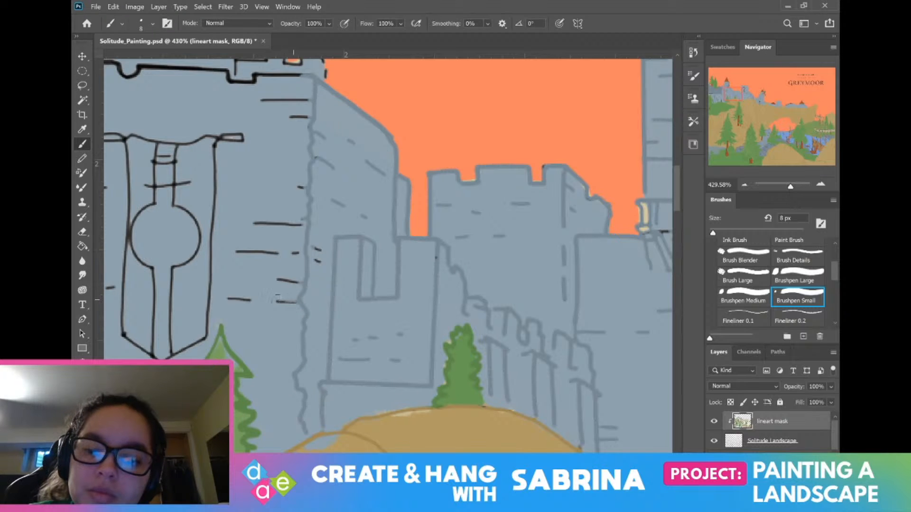
Step: Paint grey-blue over the black brick marks beside the large banner and over the battlement outlines along the top of its wall
{"action": "mouse_move", "coordinate": [278, 280]}
{"action": "left_mouse_down"}
{"action": "mouse_move", "coordinate": [298, 283]}
{"action": "mouse_move", "coordinate": [287, 253]}
{"action": "mouse_move", "coordinate": [236, 250]}
{"action": "left_mouse_up"}
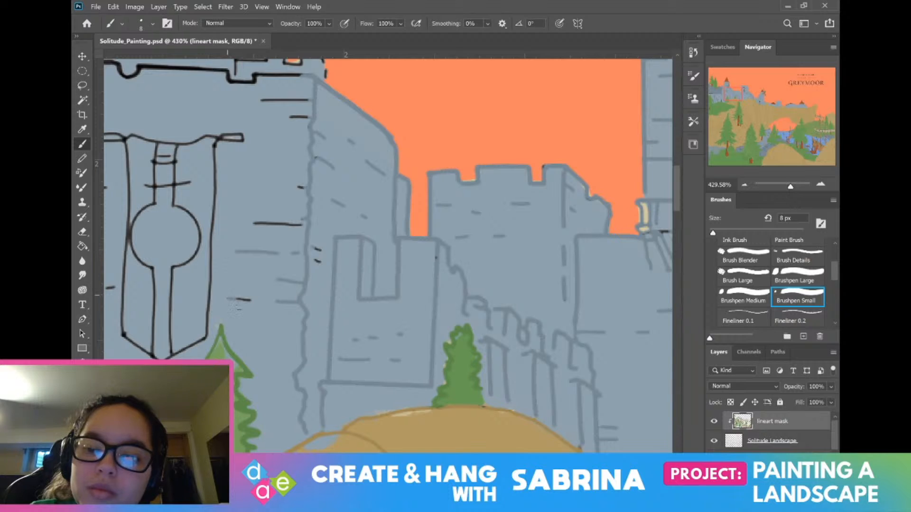
{"action": "left_click_drag", "start_coordinate": [234, 300], "coordinate": [251, 300]}
{"action": "left_click_drag", "start_coordinate": [253, 223], "coordinate": [300, 225]}
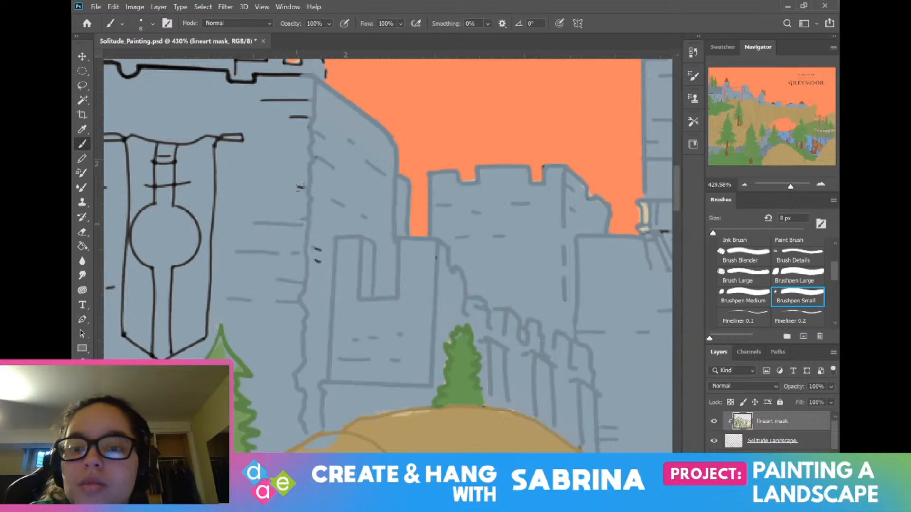
{"action": "mouse_move", "coordinate": [261, 100]}
{"action": "left_mouse_down"}
{"action": "mouse_move", "coordinate": [302, 101]}
{"action": "mouse_move", "coordinate": [452, 268]}
{"action": "left_mouse_up"}
{"action": "mouse_move", "coordinate": [194, 214]}
{"action": "left_mouse_down"}
{"action": "mouse_move", "coordinate": [246, 213]}
{"action": "mouse_move", "coordinate": [295, 227]}
{"action": "mouse_move", "coordinate": [301, 218]}
{"action": "mouse_move", "coordinate": [363, 220]}
{"action": "mouse_move", "coordinate": [401, 234]}
{"action": "mouse_move", "coordinate": [417, 224]}
{"action": "mouse_move", "coordinate": [477, 224]}
{"action": "mouse_move", "coordinate": [484, 233]}
{"action": "mouse_move", "coordinate": [477, 207]}
{"action": "mouse_move", "coordinate": [396, 212]}
{"action": "mouse_move", "coordinate": [391, 195]}
{"action": "mouse_move", "coordinate": [392, 221]}
{"action": "mouse_move", "coordinate": [378, 190]}
{"action": "mouse_move", "coordinate": [293, 192]}
{"action": "mouse_move", "coordinate": [264, 173]}
{"action": "mouse_move", "coordinate": [258, 187]}
{"action": "mouse_move", "coordinate": [180, 172]}
{"action": "mouse_move", "coordinate": [169, 177]}
{"action": "mouse_move", "coordinate": [173, 193]}
{"action": "left_mouse_up"}
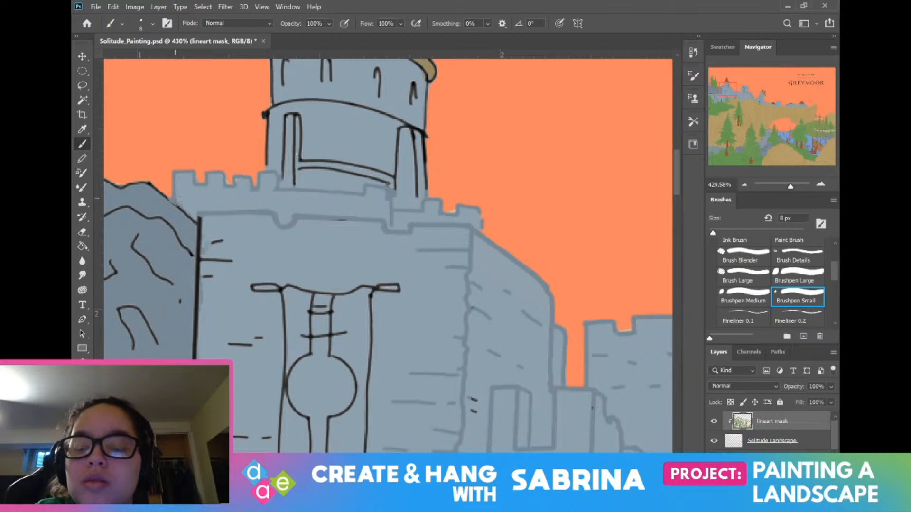
Step: Paint grey-blue over the round tower's lower section, covering its side edges, curved ledge, pillars and railing
{"action": "mouse_move", "coordinate": [268, 166]}
{"action": "left_mouse_down"}
{"action": "mouse_move", "coordinate": [267, 112]}
{"action": "mouse_move", "coordinate": [279, 101]}
{"action": "mouse_move", "coordinate": [361, 104]}
{"action": "mouse_move", "coordinate": [374, 114]}
{"action": "left_mouse_up"}
{"action": "mouse_move", "coordinate": [370, 107]}
{"action": "left_mouse_down"}
{"action": "mouse_move", "coordinate": [423, 132]}
{"action": "mouse_move", "coordinate": [426, 187]}
{"action": "left_mouse_up"}
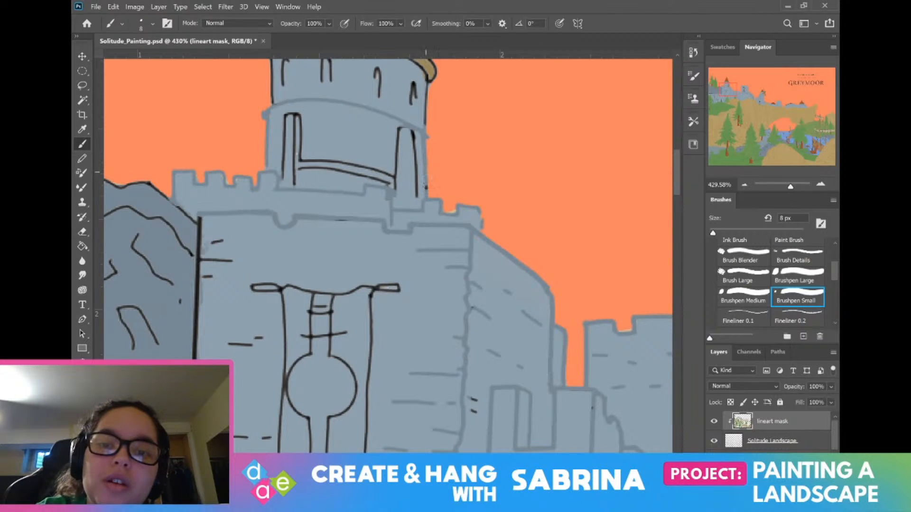
{"action": "left_click_drag", "start_coordinate": [359, 65], "coordinate": [436, 144]}
{"action": "mouse_move", "coordinate": [359, 260]}
{"action": "left_mouse_down"}
{"action": "mouse_move", "coordinate": [367, 185]}
{"action": "mouse_move", "coordinate": [368, 246]}
{"action": "mouse_move", "coordinate": [379, 258]}
{"action": "mouse_move", "coordinate": [377, 237]}
{"action": "mouse_move", "coordinate": [389, 233]}
{"action": "mouse_move", "coordinate": [447, 252]}
{"action": "mouse_move", "coordinate": [386, 239]}
{"action": "mouse_move", "coordinate": [370, 245]}
{"action": "mouse_move", "coordinate": [461, 219]}
{"action": "mouse_move", "coordinate": [471, 266]}
{"action": "mouse_move", "coordinate": [477, 206]}
{"action": "mouse_move", "coordinate": [489, 215]}
{"action": "mouse_move", "coordinate": [491, 267]}
{"action": "left_mouse_up"}
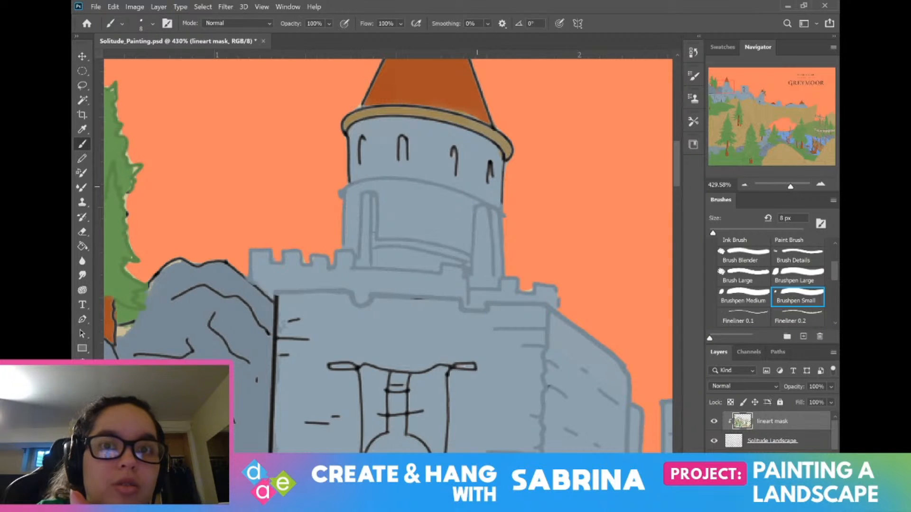
Step: Paint grey-blue over the narrow window slits and both side edges of the round tower's upper band
{"action": "mouse_move", "coordinate": [489, 162]}
{"action": "left_mouse_down"}
{"action": "mouse_move", "coordinate": [489, 183]}
{"action": "mouse_move", "coordinate": [491, 164]}
{"action": "mouse_move", "coordinate": [503, 180]}
{"action": "mouse_move", "coordinate": [502, 204]}
{"action": "left_mouse_up"}
{"action": "mouse_move", "coordinate": [456, 176]}
{"action": "left_mouse_down"}
{"action": "mouse_move", "coordinate": [438, 143]}
{"action": "mouse_move", "coordinate": [398, 160]}
{"action": "left_mouse_up"}
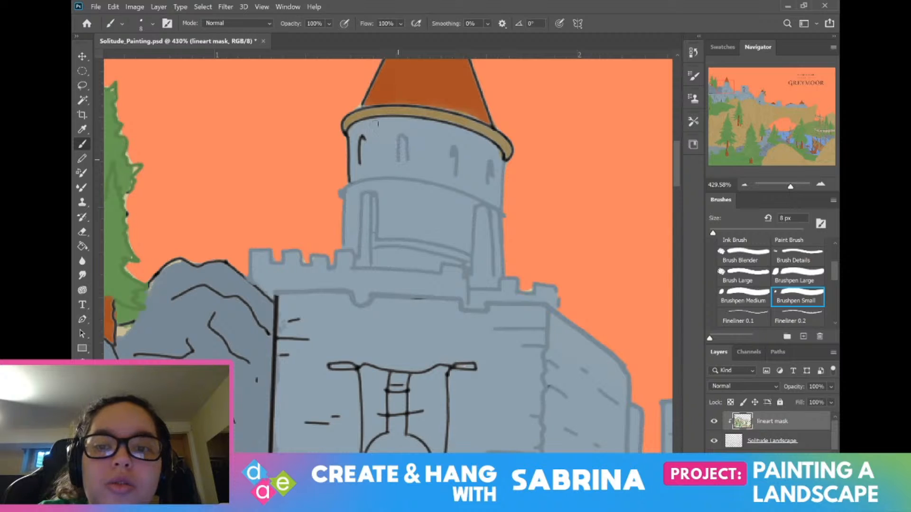
{"action": "mouse_move", "coordinate": [362, 137]}
{"action": "left_mouse_down"}
{"action": "mouse_move", "coordinate": [359, 165]}
{"action": "mouse_move", "coordinate": [348, 156]}
{"action": "mouse_move", "coordinate": [349, 183]}
{"action": "mouse_move", "coordinate": [348, 145]}
{"action": "left_mouse_up"}
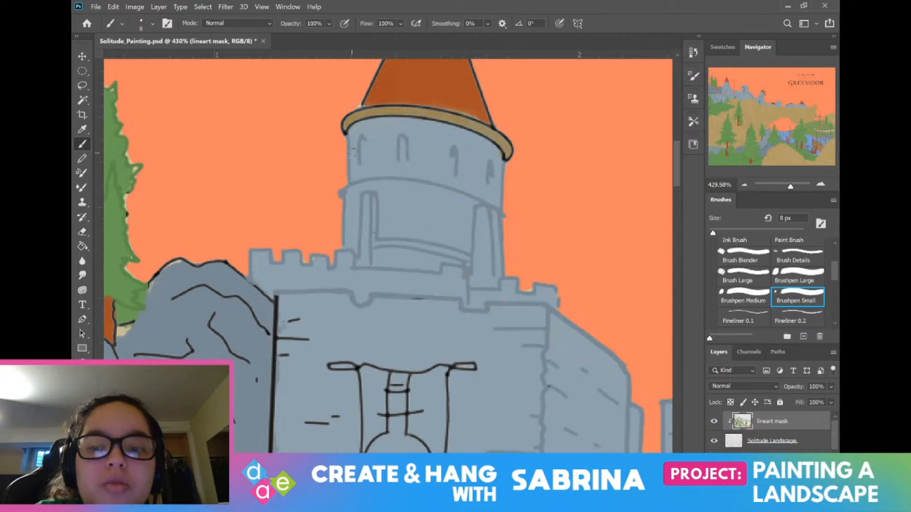
Step: Paint grey-blue over the large banner wall's upper edge beside the rocks and the brick marks between that edge and the banner
{"action": "mouse_move", "coordinate": [352, 153]}
{"action": "left_mouse_down"}
{"action": "mouse_move", "coordinate": [410, 49]}
{"action": "mouse_move", "coordinate": [393, 58]}
{"action": "left_mouse_up"}
{"action": "left_click_drag", "start_coordinate": [341, 189], "coordinate": [339, 264]}
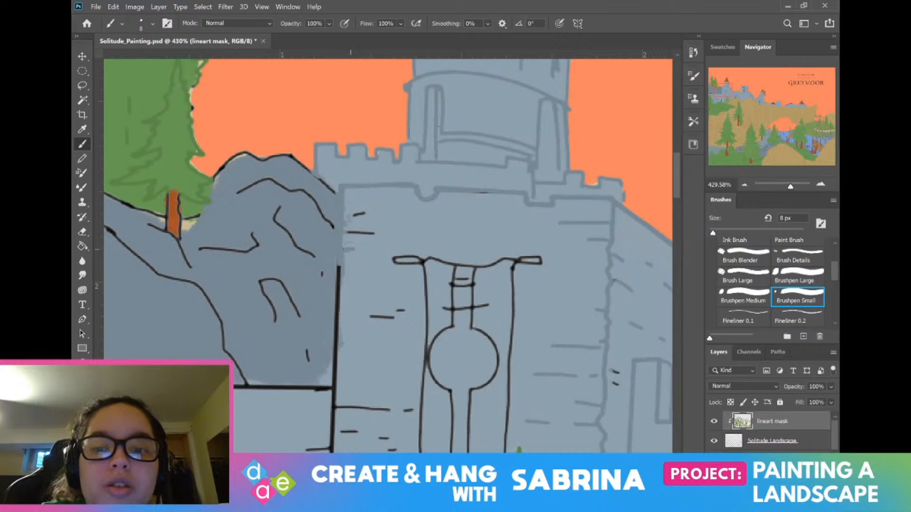
{"action": "mouse_move", "coordinate": [344, 233]}
{"action": "left_mouse_down"}
{"action": "mouse_move", "coordinate": [370, 233]}
{"action": "mouse_move", "coordinate": [352, 215]}
{"action": "left_mouse_up"}
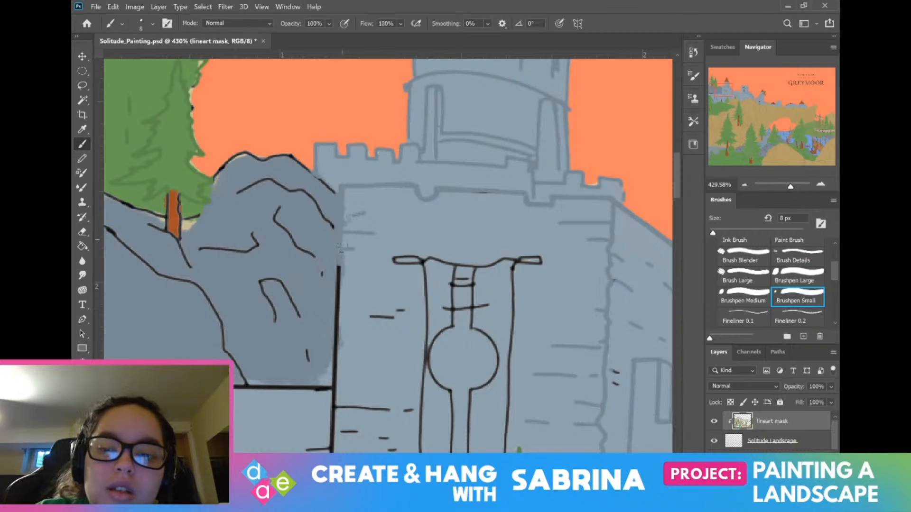
{"action": "left_click_drag", "start_coordinate": [338, 262], "coordinate": [335, 393]}
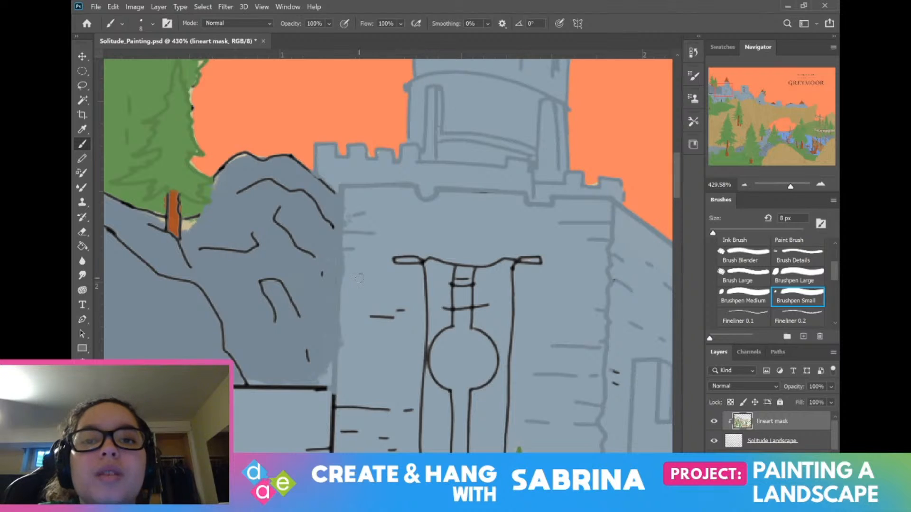
{"action": "left_click_drag", "start_coordinate": [416, 361], "coordinate": [358, 279]}
{"action": "mouse_move", "coordinate": [305, 226]}
{"action": "left_mouse_down"}
{"action": "mouse_move", "coordinate": [338, 228]}
{"action": "mouse_move", "coordinate": [315, 222]}
{"action": "left_mouse_up"}
{"action": "mouse_move", "coordinate": [278, 311]}
{"action": "left_mouse_down"}
{"action": "mouse_move", "coordinate": [274, 339]}
{"action": "mouse_move", "coordinate": [304, 326]}
{"action": "mouse_move", "coordinate": [331, 327]}
{"action": "mouse_move", "coordinate": [382, 217]}
{"action": "left_mouse_up"}
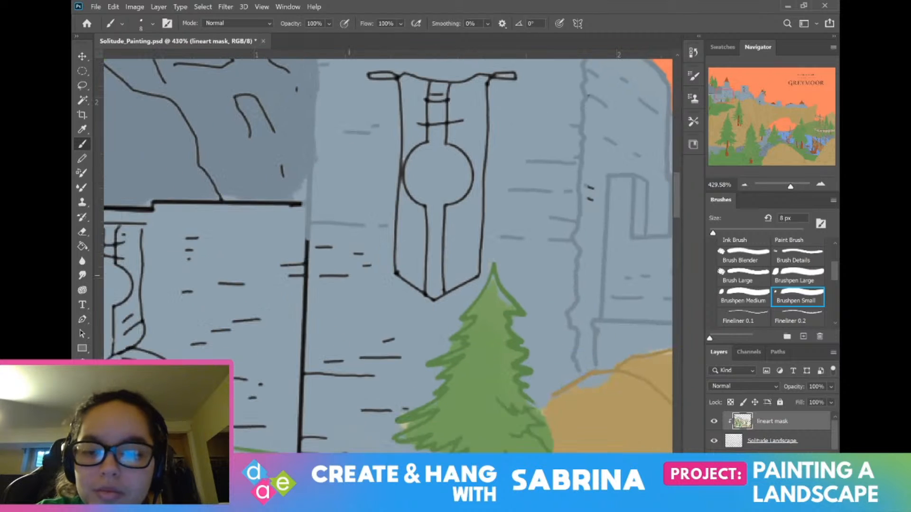
Step: Paint grey-blue over the banner wall's lower vertical edge, the brick marks near the pine and the two marks on its side face
{"action": "mouse_move", "coordinate": [315, 247]}
{"action": "left_mouse_down"}
{"action": "mouse_move", "coordinate": [346, 252]}
{"action": "mouse_move", "coordinate": [357, 269]}
{"action": "mouse_move", "coordinate": [369, 268]}
{"action": "mouse_move", "coordinate": [321, 275]}
{"action": "mouse_move", "coordinate": [324, 283]}
{"action": "mouse_move", "coordinate": [334, 282]}
{"action": "mouse_move", "coordinate": [307, 240]}
{"action": "left_mouse_up"}
{"action": "left_click_drag", "start_coordinate": [305, 301], "coordinate": [306, 275]}
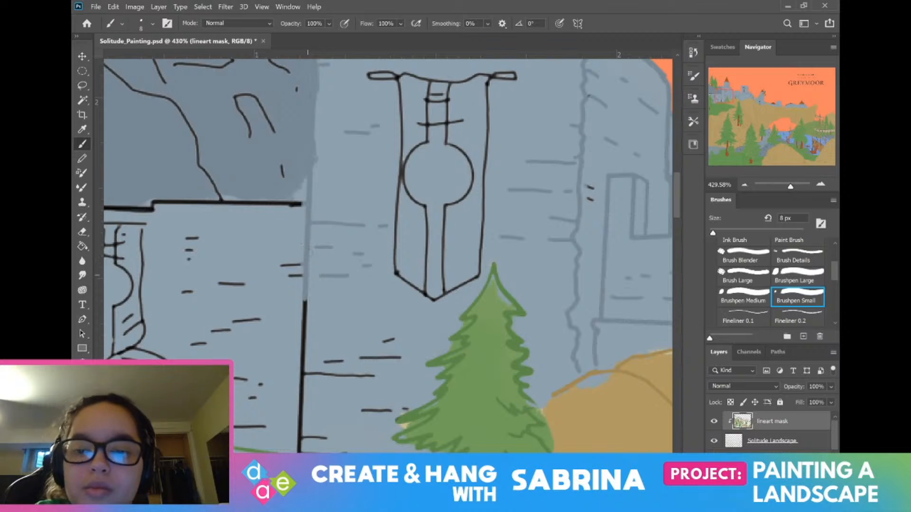
{"action": "mouse_move", "coordinate": [304, 319]}
{"action": "left_mouse_down"}
{"action": "mouse_move", "coordinate": [295, 440]}
{"action": "mouse_move", "coordinate": [301, 426]}
{"action": "mouse_move", "coordinate": [299, 439]}
{"action": "mouse_move", "coordinate": [308, 427]}
{"action": "mouse_move", "coordinate": [326, 437]}
{"action": "left_mouse_up"}
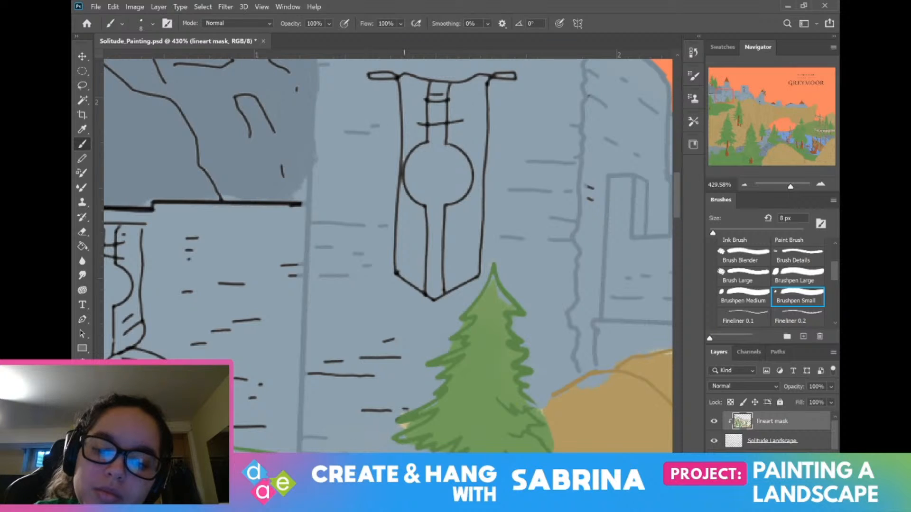
{"action": "left_click_drag", "start_coordinate": [361, 410], "coordinate": [390, 411]}
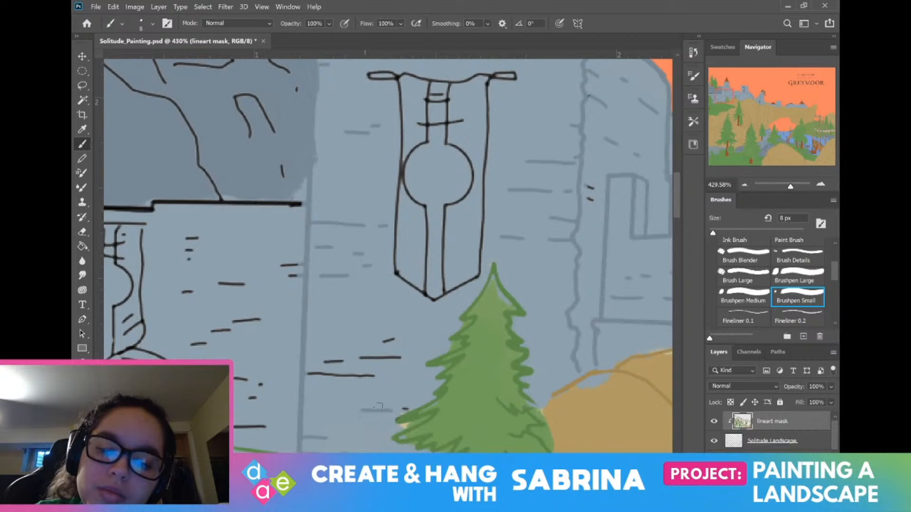
{"action": "mouse_move", "coordinate": [369, 376]}
{"action": "left_mouse_down"}
{"action": "mouse_move", "coordinate": [305, 371]}
{"action": "mouse_move", "coordinate": [359, 373]}
{"action": "mouse_move", "coordinate": [370, 383]}
{"action": "mouse_move", "coordinate": [327, 362]}
{"action": "mouse_move", "coordinate": [403, 359]}
{"action": "mouse_move", "coordinate": [383, 356]}
{"action": "mouse_move", "coordinate": [394, 339]}
{"action": "left_mouse_up"}
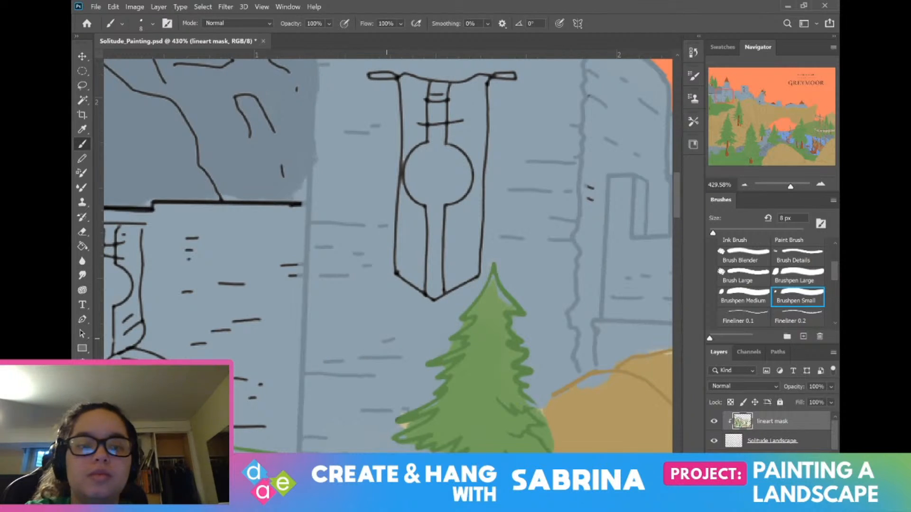
{"action": "left_click_drag", "start_coordinate": [586, 187], "coordinate": [595, 190]}
{"action": "left_click_drag", "start_coordinate": [587, 197], "coordinate": [594, 201]}
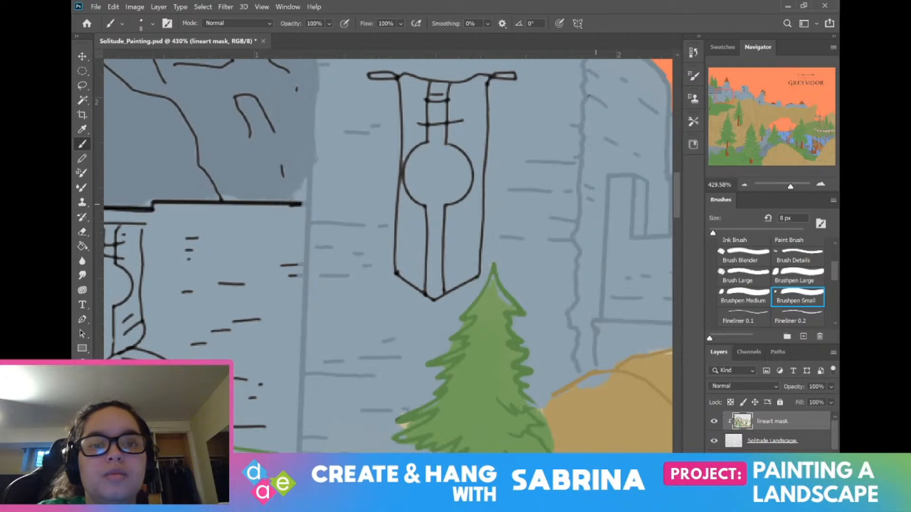
Step: Paint grey-blue over the gate wall's notched top edge below the rocks and the brick marks around the small banner
{"action": "scroll", "coordinate": [253, 289], "scroll_direction": "down", "scroll_amount": 3}
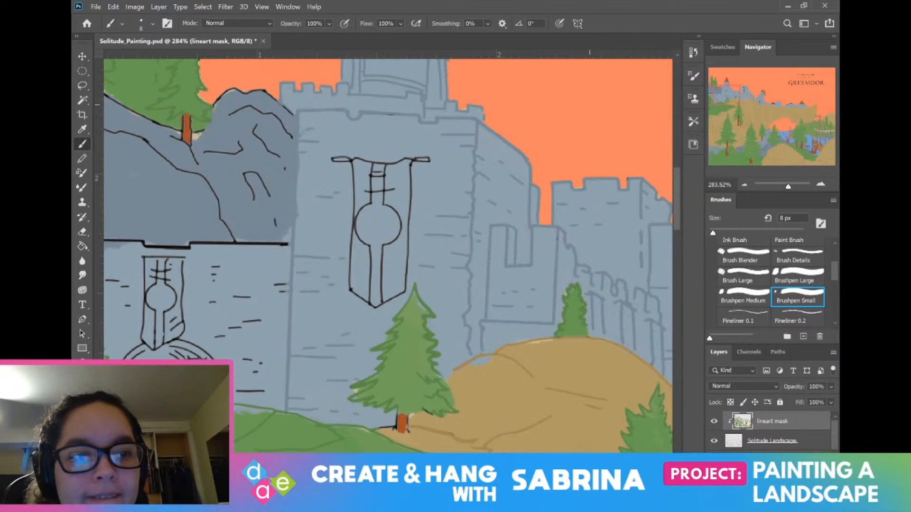
{"action": "left_click_drag", "start_coordinate": [473, 119], "coordinate": [612, 95]}
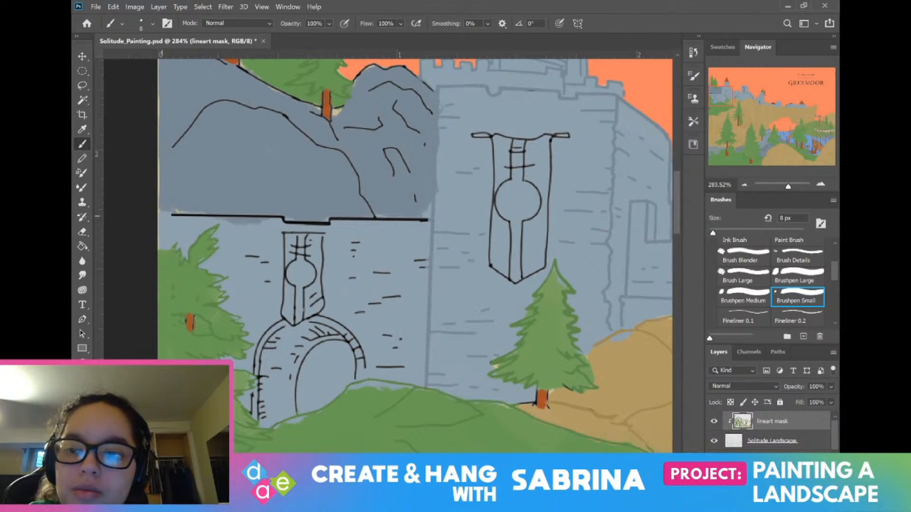
{"action": "mouse_move", "coordinate": [171, 215]}
{"action": "left_mouse_down"}
{"action": "mouse_move", "coordinate": [256, 215]}
{"action": "mouse_move", "coordinate": [236, 210]}
{"action": "mouse_move", "coordinate": [288, 226]}
{"action": "mouse_move", "coordinate": [278, 224]}
{"action": "mouse_move", "coordinate": [423, 218]}
{"action": "left_mouse_up"}
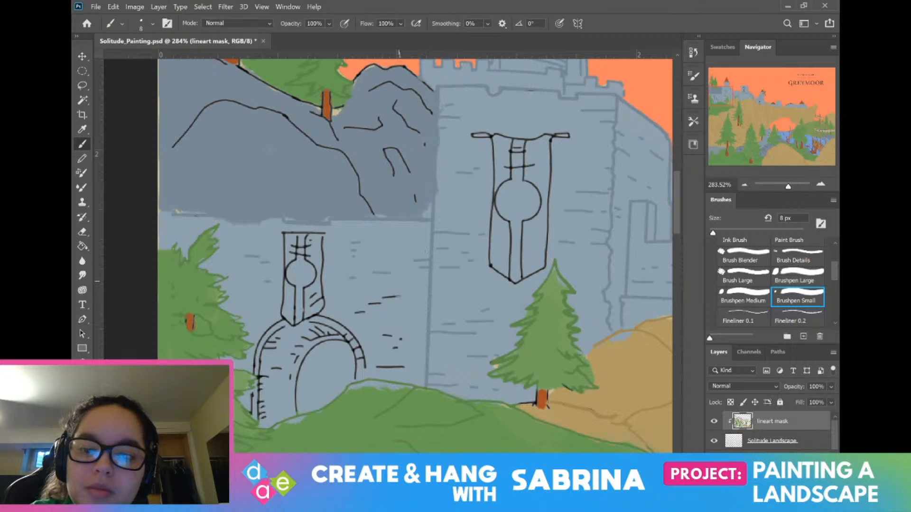
{"action": "left_click_drag", "start_coordinate": [400, 296], "coordinate": [383, 298]}
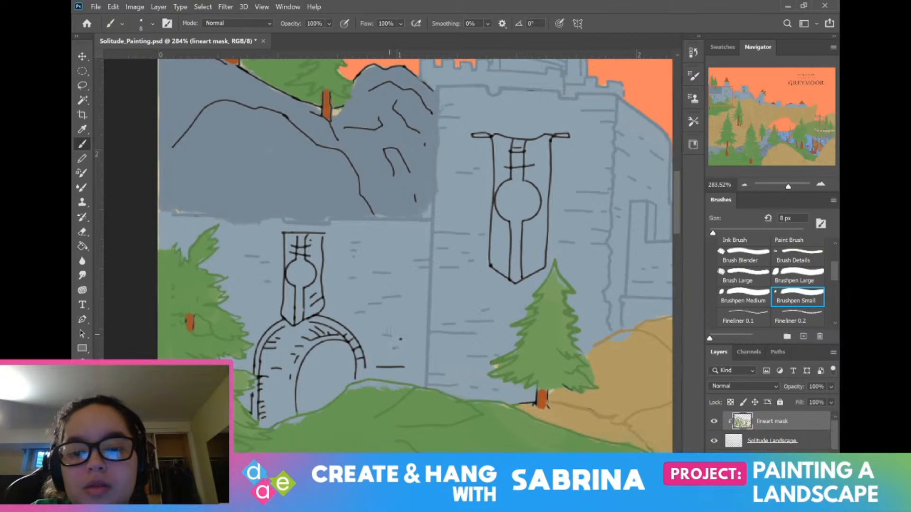
Step: Paint grey-blue over the gate wall's last brick marks and the whole stone archway, redoing the undone arch stroke
{"action": "mouse_move", "coordinate": [385, 367]}
{"action": "left_mouse_down"}
{"action": "mouse_move", "coordinate": [401, 368]}
{"action": "mouse_move", "coordinate": [316, 317]}
{"action": "left_mouse_up"}
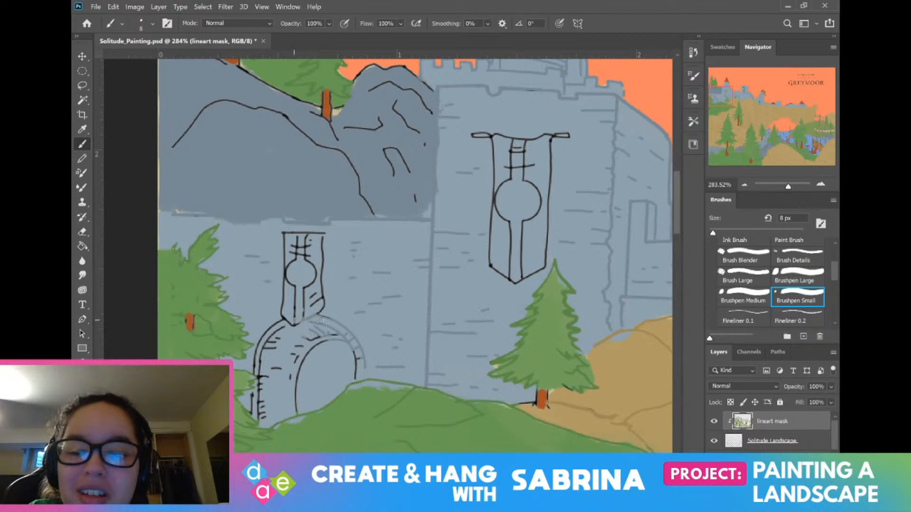
{"action": "key", "text": "ctrl+z"}
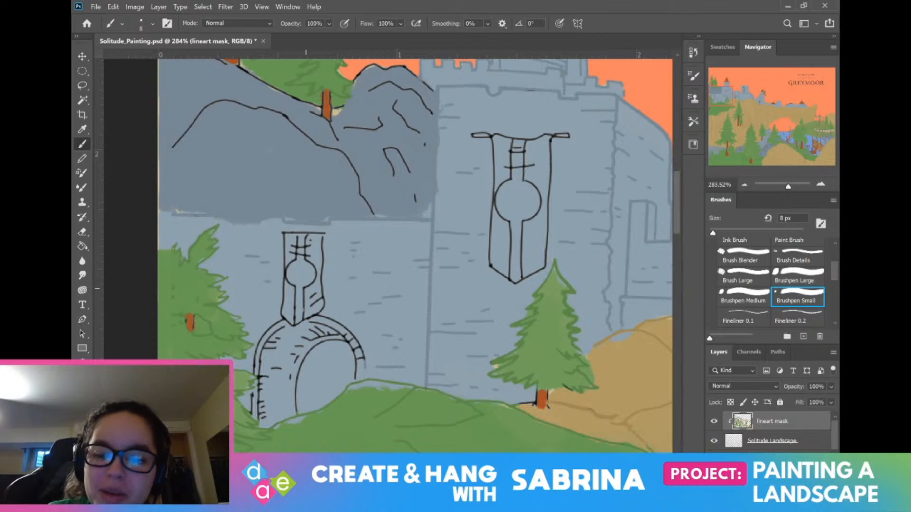
{"action": "mouse_move", "coordinate": [356, 375]}
{"action": "left_mouse_down"}
{"action": "mouse_move", "coordinate": [344, 333]}
{"action": "mouse_move", "coordinate": [311, 319]}
{"action": "mouse_move", "coordinate": [338, 339]}
{"action": "mouse_move", "coordinate": [316, 345]}
{"action": "mouse_move", "coordinate": [328, 332]}
{"action": "mouse_move", "coordinate": [309, 333]}
{"action": "mouse_move", "coordinate": [298, 403]}
{"action": "left_mouse_up"}
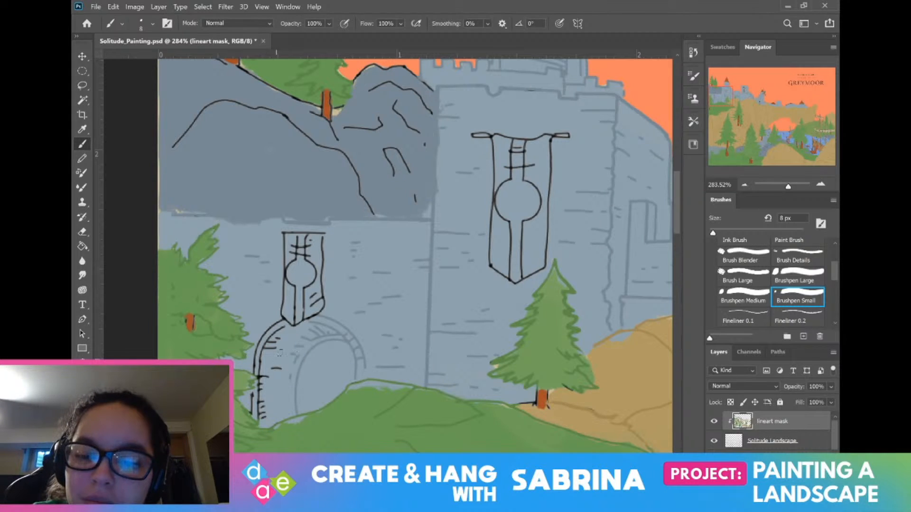
{"action": "mouse_move", "coordinate": [271, 351]}
{"action": "left_mouse_down"}
{"action": "mouse_move", "coordinate": [277, 339]}
{"action": "mouse_move", "coordinate": [265, 352]}
{"action": "left_mouse_up"}
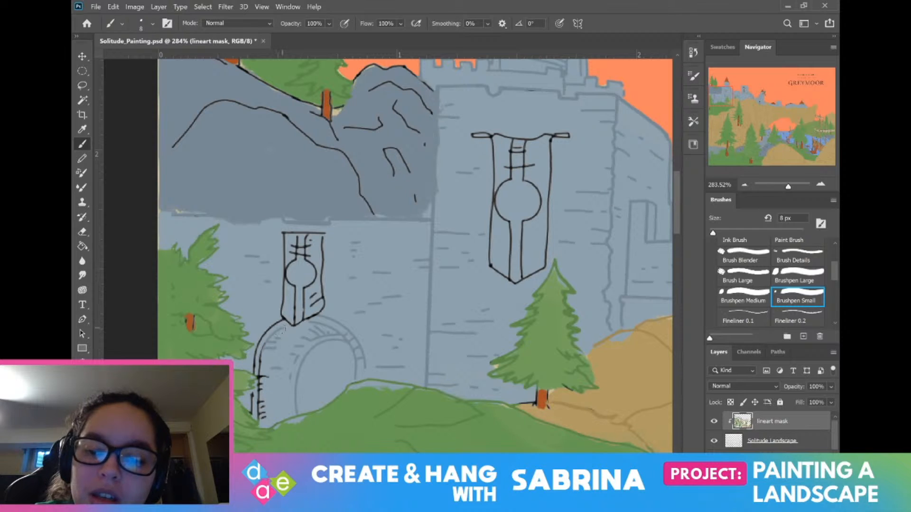
{"action": "mouse_move", "coordinate": [273, 324]}
{"action": "left_mouse_down"}
{"action": "mouse_move", "coordinate": [254, 356]}
{"action": "mouse_move", "coordinate": [258, 377]}
{"action": "mouse_move", "coordinate": [264, 360]}
{"action": "mouse_move", "coordinate": [259, 412]}
{"action": "left_mouse_up"}
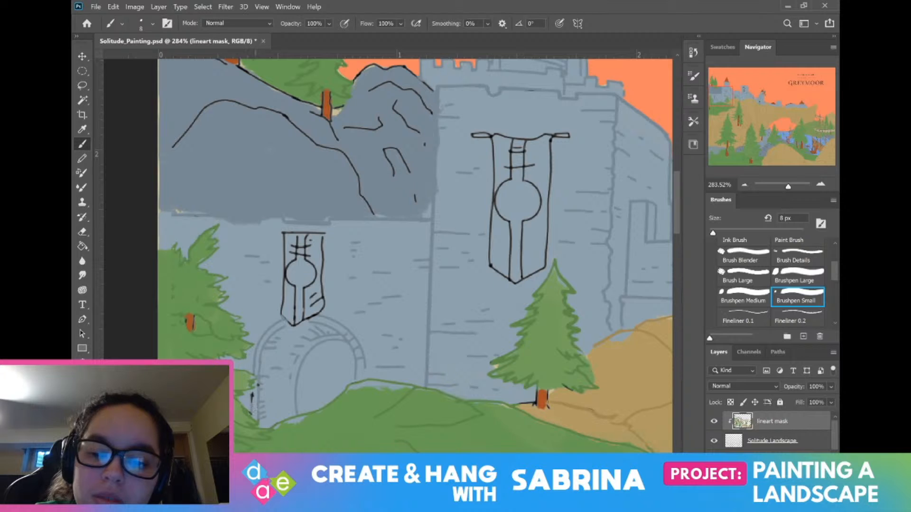
{"action": "left_click_drag", "start_coordinate": [252, 402], "coordinate": [253, 395]}
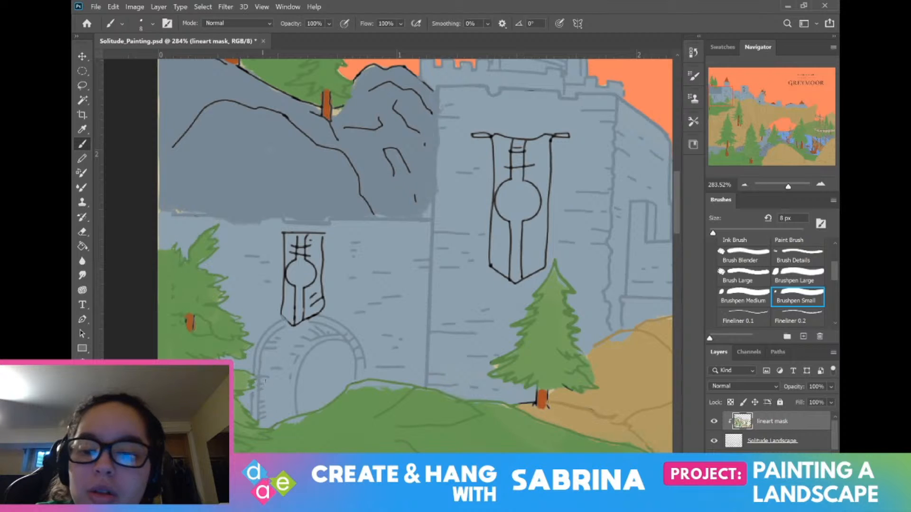
Step: Check the castle, windmill, distant town and harbour area for stone lineart that is still black
{"action": "scroll", "coordinate": [256, 301], "scroll_direction": "down", "scroll_amount": 5}
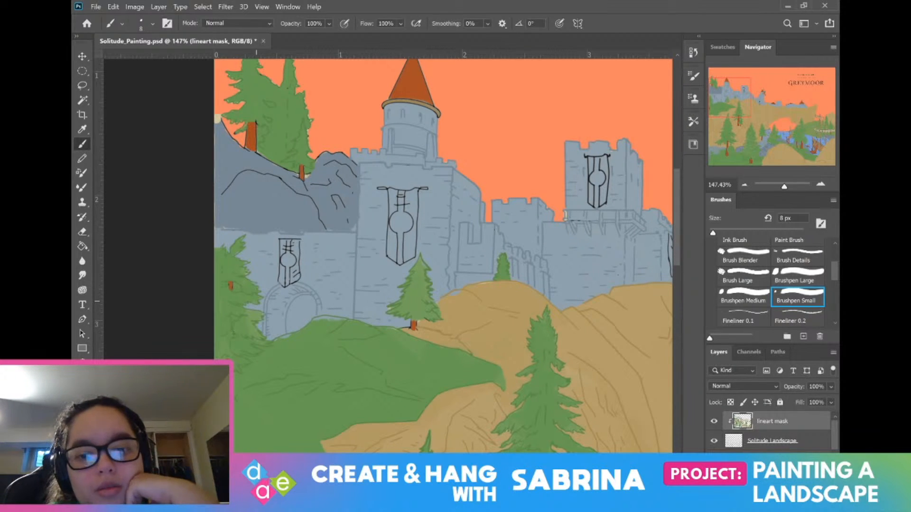
{"action": "left_click_drag", "start_coordinate": [256, 302], "coordinate": [166, 232]}
{"action": "left_click_drag", "start_coordinate": [225, 227], "coordinate": [256, 301]}
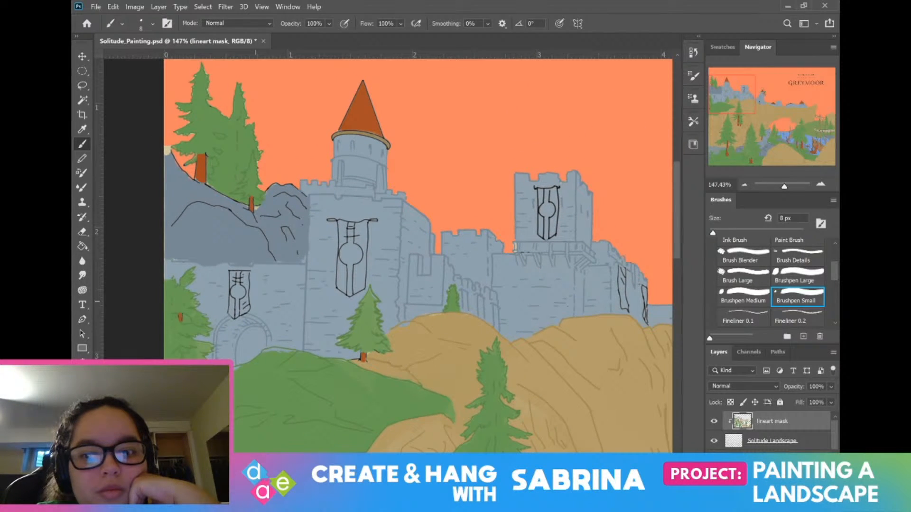
{"action": "scroll", "coordinate": [256, 301], "scroll_direction": "down", "scroll_amount": 4}
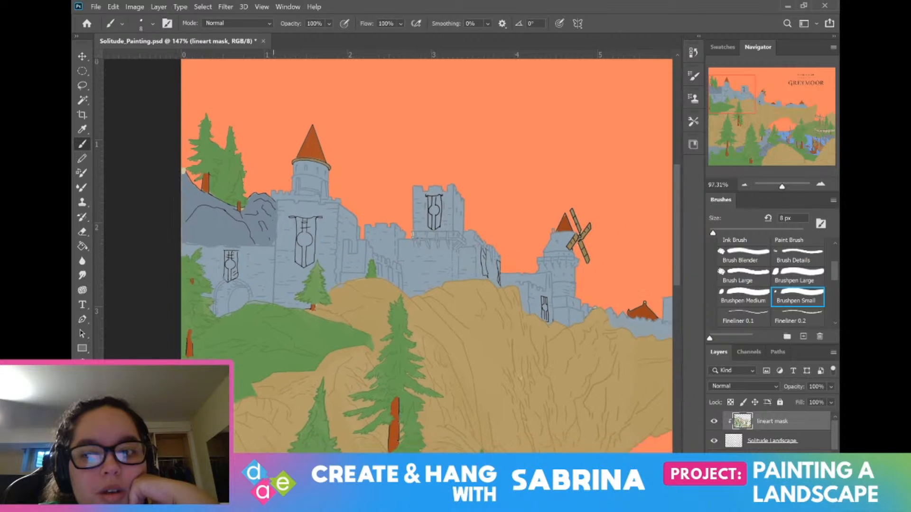
{"action": "scroll", "coordinate": [256, 301], "scroll_direction": "down", "scroll_amount": 2}
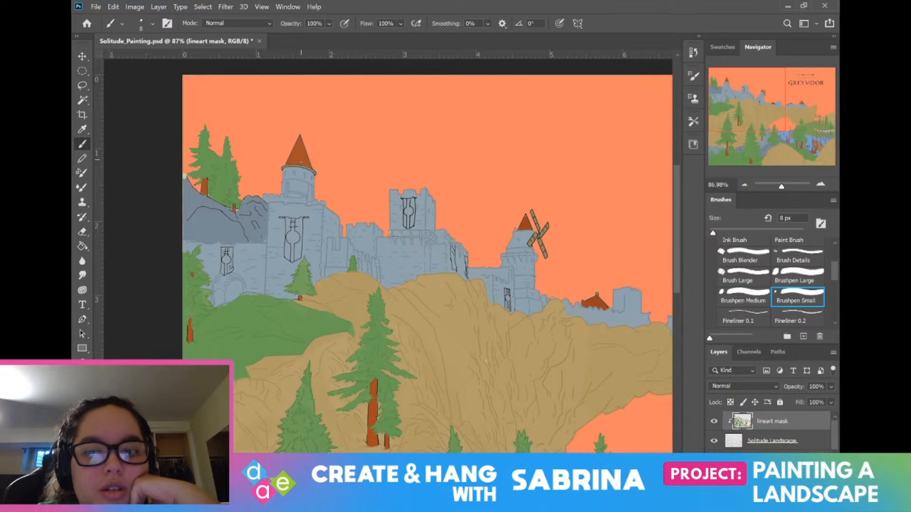
{"action": "mouse_move", "coordinate": [294, 172]}
{"action": "left_mouse_down"}
{"action": "mouse_move", "coordinate": [189, 77]}
{"action": "mouse_move", "coordinate": [282, 170]}
{"action": "mouse_move", "coordinate": [238, 136]}
{"action": "left_mouse_up"}
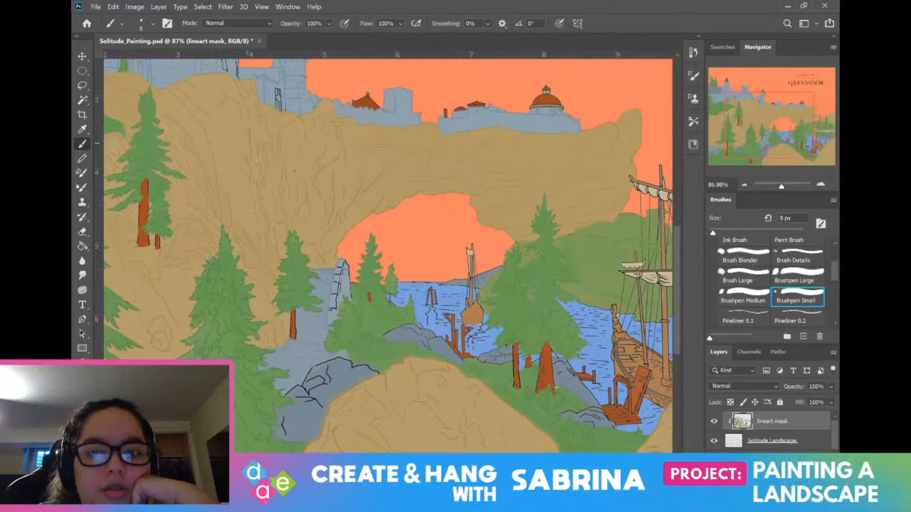
Step: Set the brush colour to grey-blue 8594a0 and paint over the black edges and brick lines of the stone wall end below the cliff
{"action": "scroll", "coordinate": [294, 172], "scroll_direction": "up", "scroll_amount": 5}
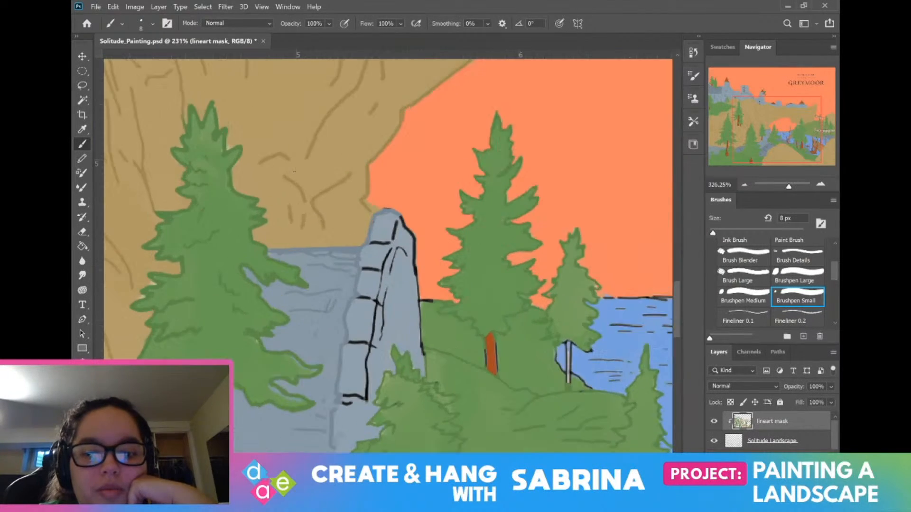
{"action": "scroll", "coordinate": [294, 171], "scroll_direction": "down", "scroll_amount": 1}
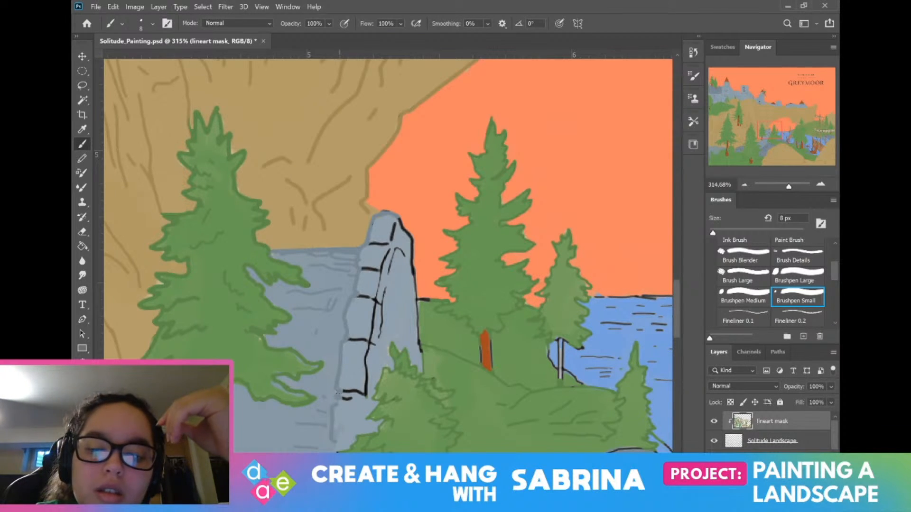
{"action": "key", "text": "i"}
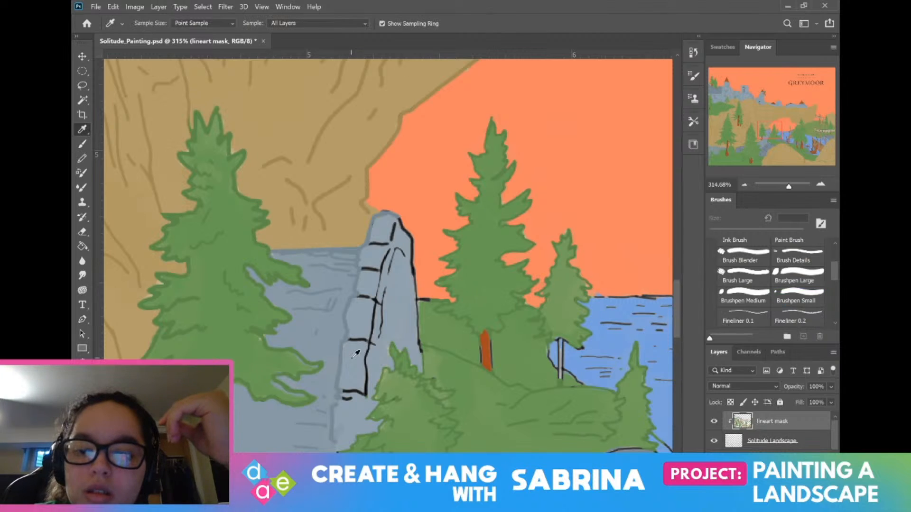
{"action": "left_click", "coordinate": [79, 415]}
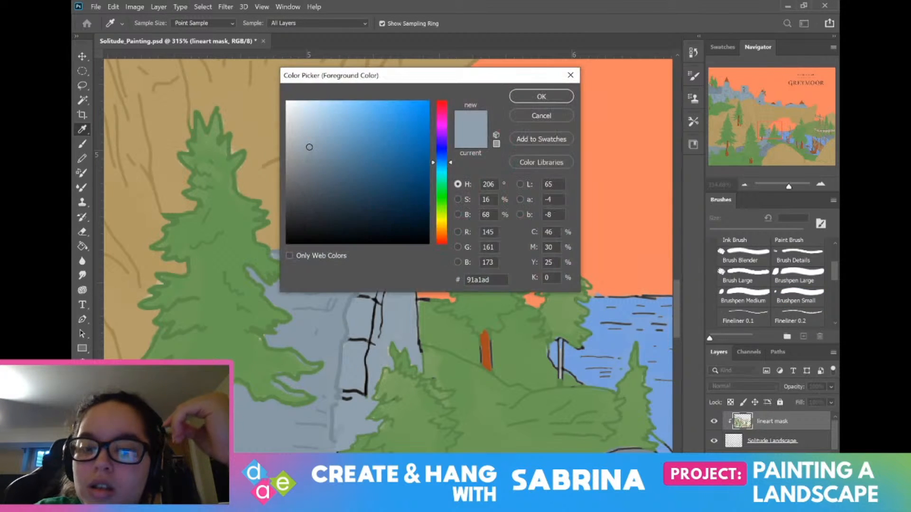
{"action": "left_click", "coordinate": [309, 155]}
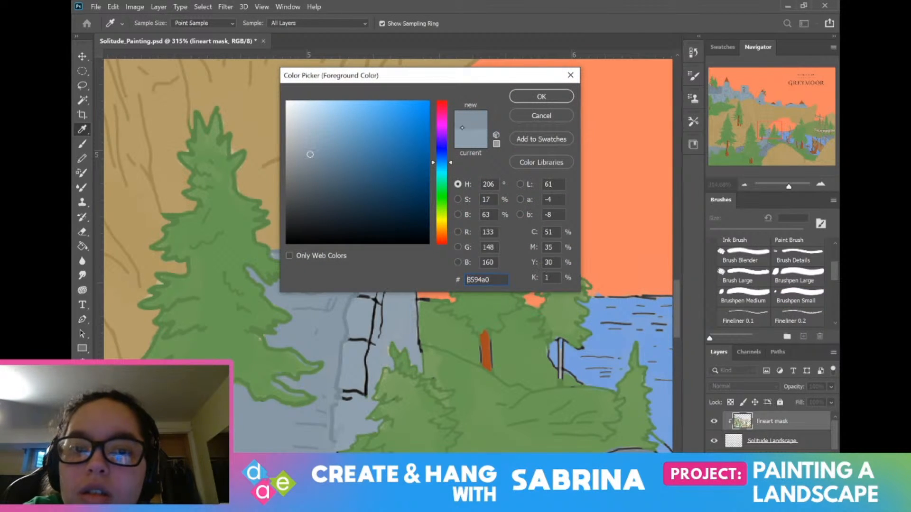
{"action": "left_click", "coordinate": [541, 97]}
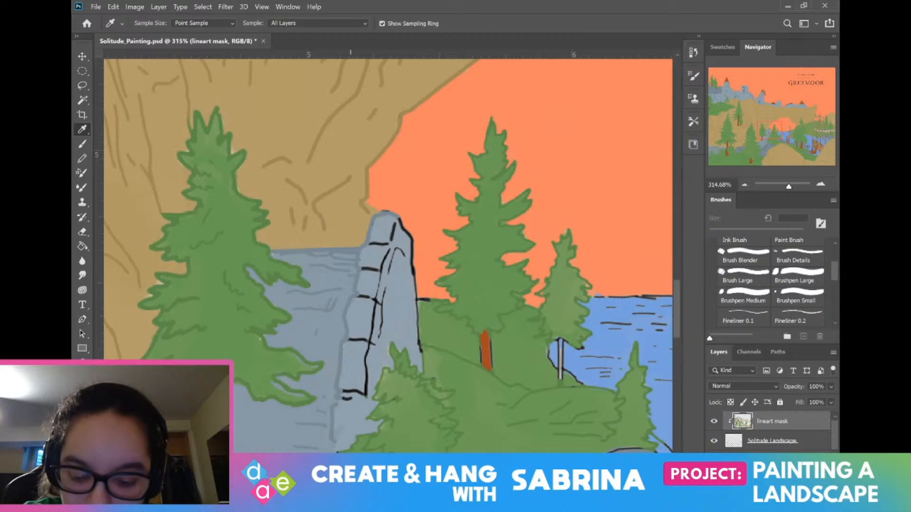
{"action": "key", "text": "b"}
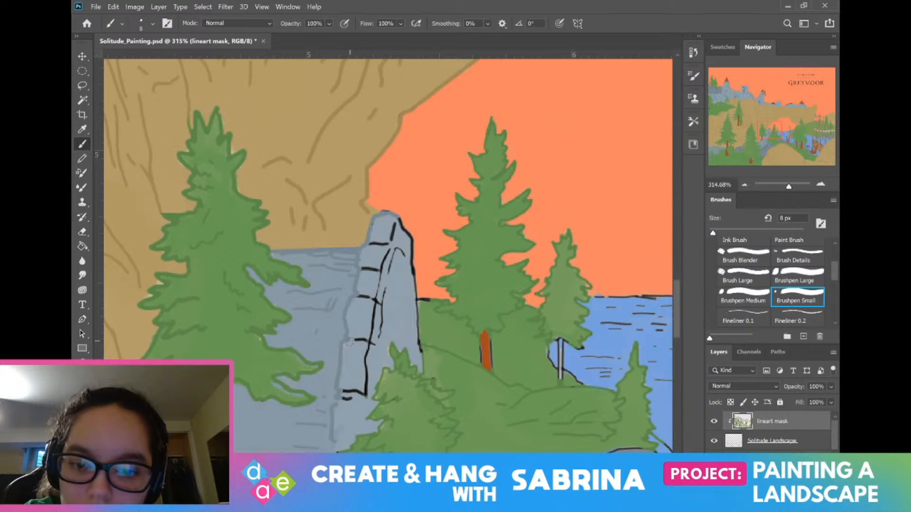
{"action": "mouse_move", "coordinate": [350, 343]}
{"action": "left_mouse_down"}
{"action": "mouse_move", "coordinate": [372, 346]}
{"action": "mouse_move", "coordinate": [366, 394]}
{"action": "mouse_move", "coordinate": [346, 399]}
{"action": "left_mouse_up"}
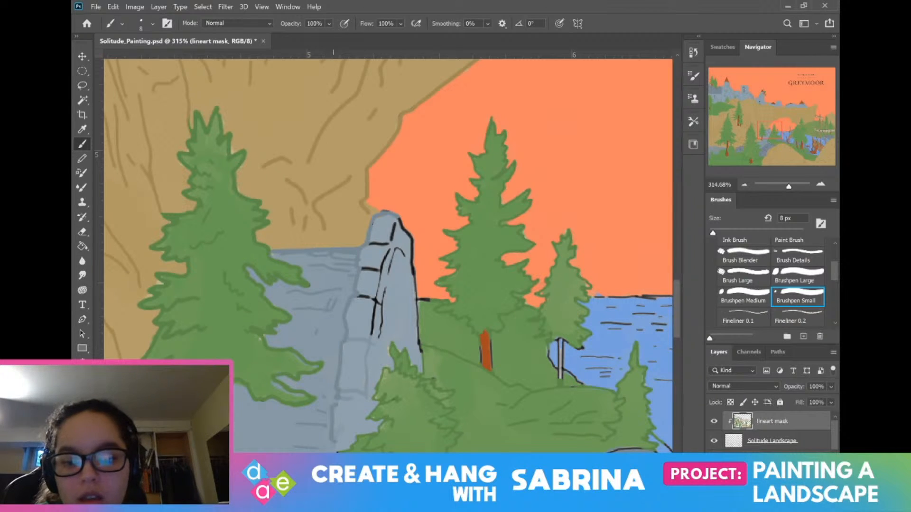
{"action": "mouse_move", "coordinate": [371, 335]}
{"action": "left_mouse_down"}
{"action": "mouse_move", "coordinate": [377, 302]}
{"action": "mouse_move", "coordinate": [379, 309]}
{"action": "mouse_move", "coordinate": [374, 294]}
{"action": "mouse_move", "coordinate": [365, 296]}
{"action": "mouse_move", "coordinate": [376, 269]}
{"action": "mouse_move", "coordinate": [359, 269]}
{"action": "mouse_move", "coordinate": [385, 268]}
{"action": "mouse_move", "coordinate": [391, 250]}
{"action": "mouse_move", "coordinate": [403, 250]}
{"action": "mouse_move", "coordinate": [393, 227]}
{"action": "mouse_move", "coordinate": [395, 242]}
{"action": "mouse_move", "coordinate": [373, 244]}
{"action": "mouse_move", "coordinate": [399, 222]}
{"action": "mouse_move", "coordinate": [420, 358]}
{"action": "left_mouse_up"}
{"action": "left_click_drag", "start_coordinate": [411, 302], "coordinate": [424, 300]}
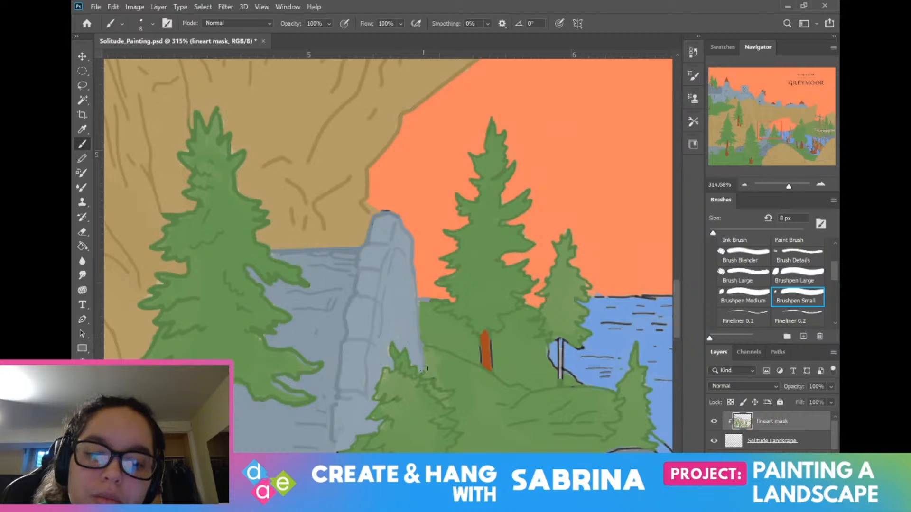
Step: Sample the rock's base colour, darken it to 6c7a84 and paint over the outline and cracks of the rock behind the large pine
{"action": "scroll", "coordinate": [423, 285], "scroll_direction": "down", "scroll_amount": 5}
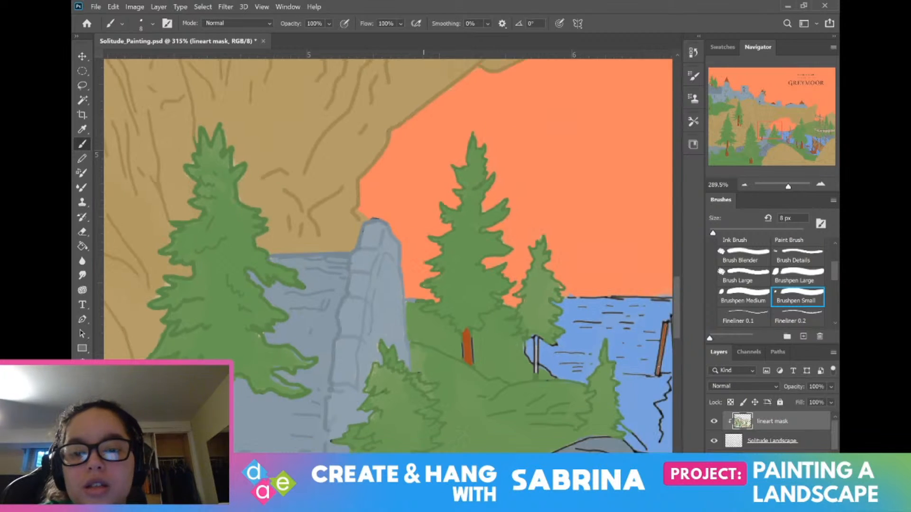
{"action": "left_click_drag", "start_coordinate": [423, 285], "coordinate": [509, 253]}
{"action": "left_click_drag", "start_coordinate": [423, 237], "coordinate": [413, 306]}
{"action": "scroll", "coordinate": [319, 228], "scroll_direction": "down", "scroll_amount": 3}
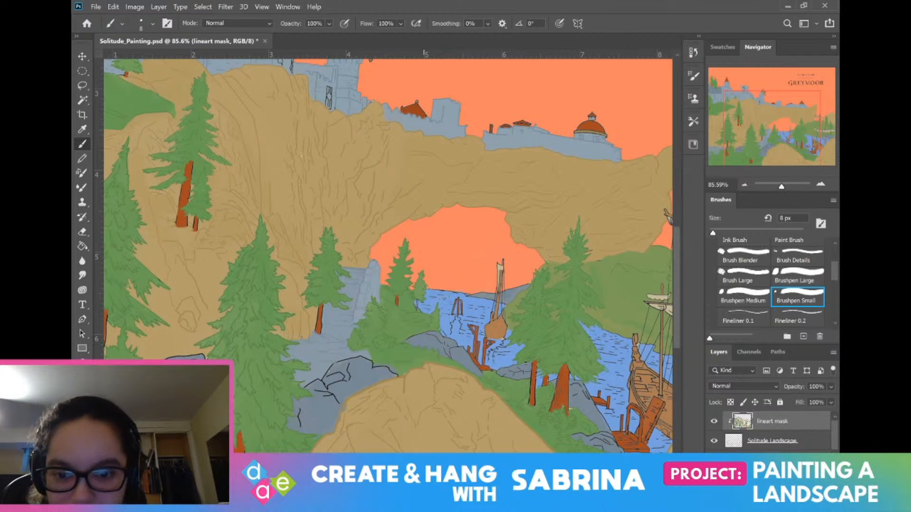
{"action": "left_click_drag", "start_coordinate": [424, 256], "coordinate": [535, 237]}
{"action": "scroll", "coordinate": [290, 362], "scroll_direction": "up", "scroll_amount": 5}
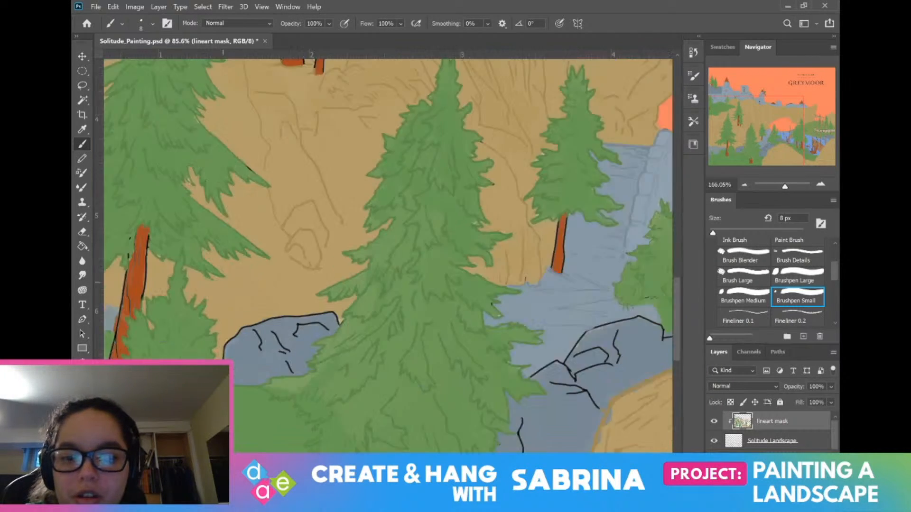
{"action": "key", "text": "i"}
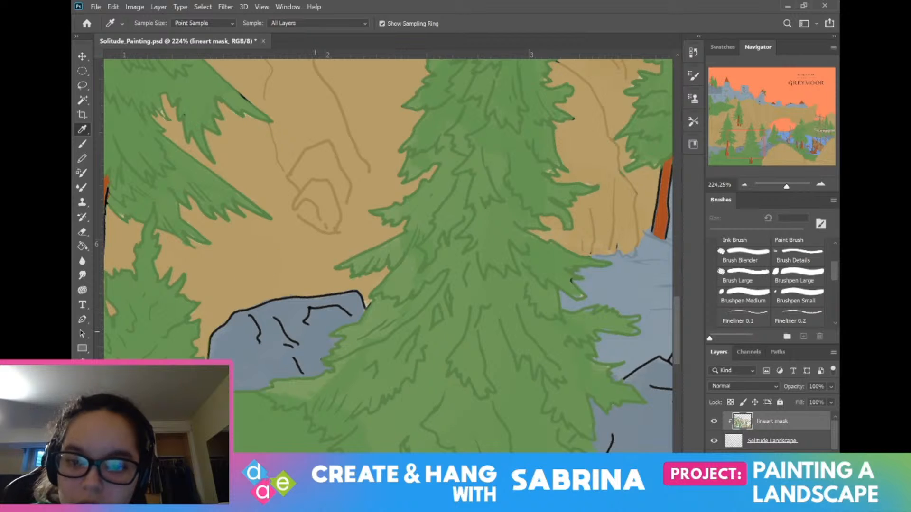
{"action": "key", "text": "b"}
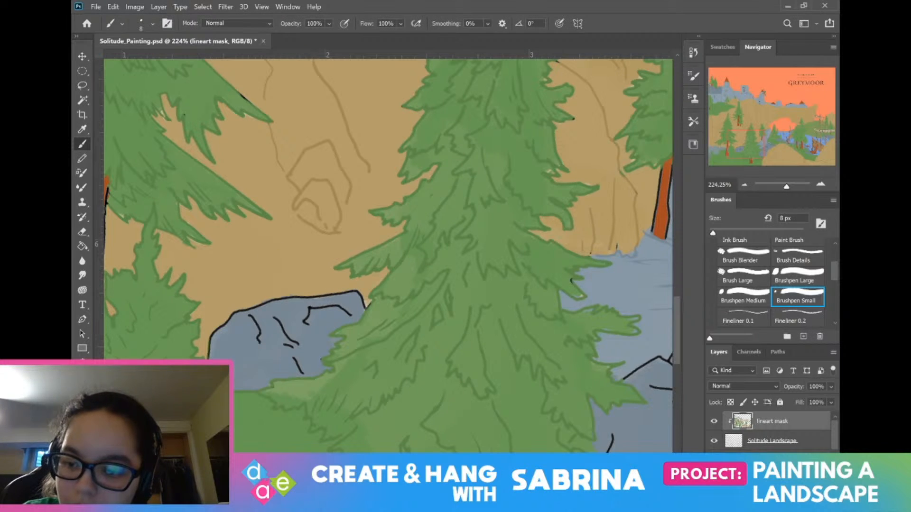
{"action": "left_click", "coordinate": [80, 414]}
{"action": "left_click", "coordinate": [312, 169]}
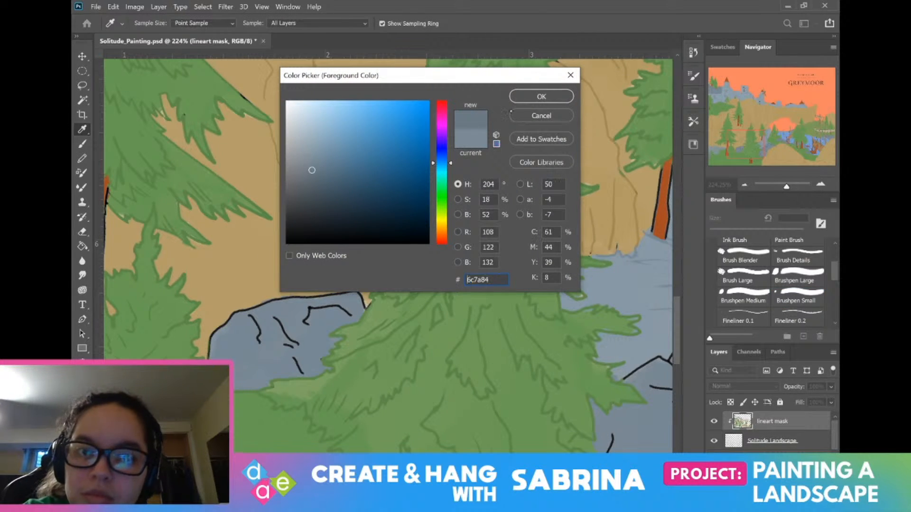
{"action": "key", "text": "Return"}
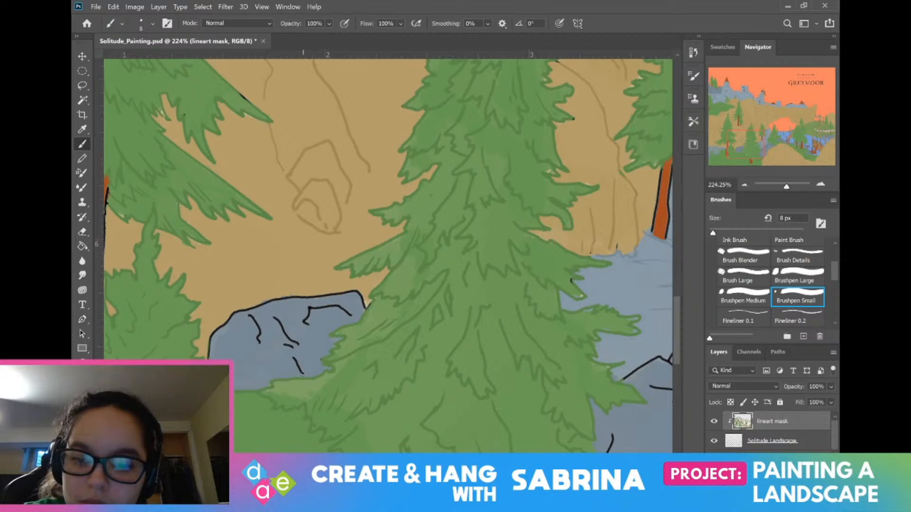
{"action": "mouse_move", "coordinate": [295, 360]}
{"action": "left_mouse_down"}
{"action": "mouse_move", "coordinate": [302, 373]}
{"action": "mouse_move", "coordinate": [273, 317]}
{"action": "mouse_move", "coordinate": [260, 345]}
{"action": "mouse_move", "coordinate": [249, 316]}
{"action": "left_mouse_up"}
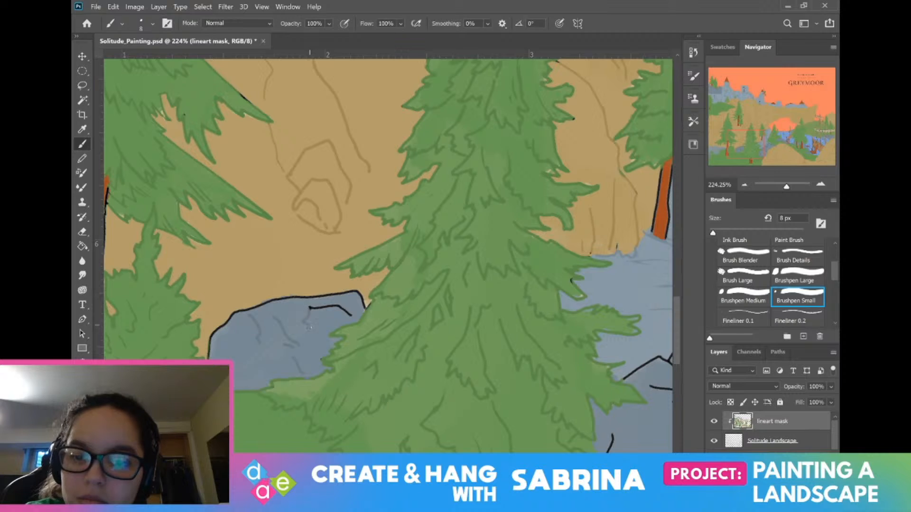
{"action": "left_click_drag", "start_coordinate": [325, 308], "coordinate": [348, 312]}
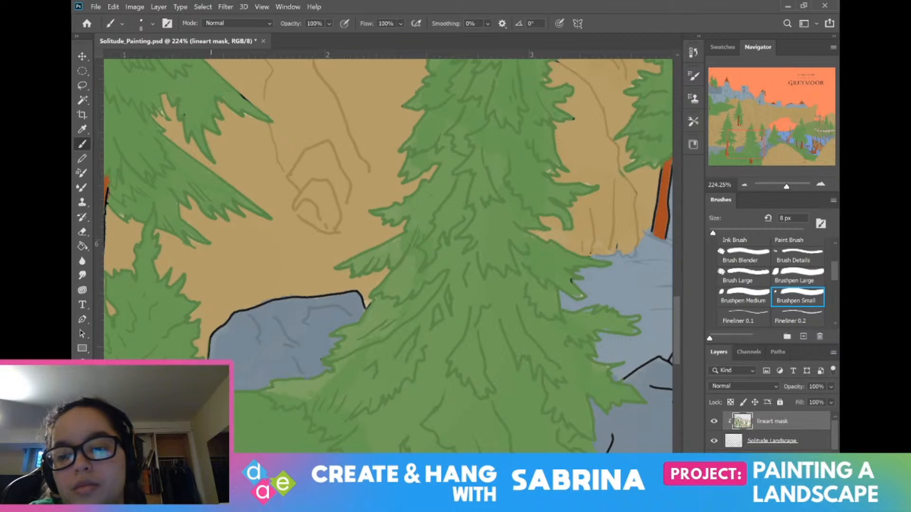
{"action": "mouse_move", "coordinate": [209, 358]}
{"action": "left_mouse_down"}
{"action": "mouse_move", "coordinate": [217, 328]}
{"action": "mouse_move", "coordinate": [258, 302]}
{"action": "mouse_move", "coordinate": [246, 304]}
{"action": "mouse_move", "coordinate": [354, 289]}
{"action": "mouse_move", "coordinate": [344, 291]}
{"action": "mouse_move", "coordinate": [367, 309]}
{"action": "left_mouse_up"}
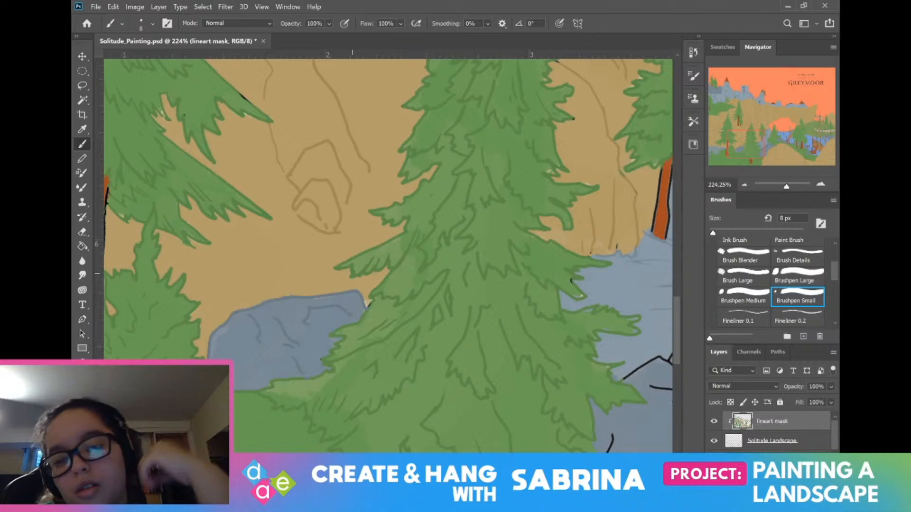
Step: Paint the darker grey-blue over the outlines and inner cracks of the boulders between the large pine and the tan foreground rock
{"action": "scroll", "coordinate": [353, 274], "scroll_direction": "down", "scroll_amount": 4}
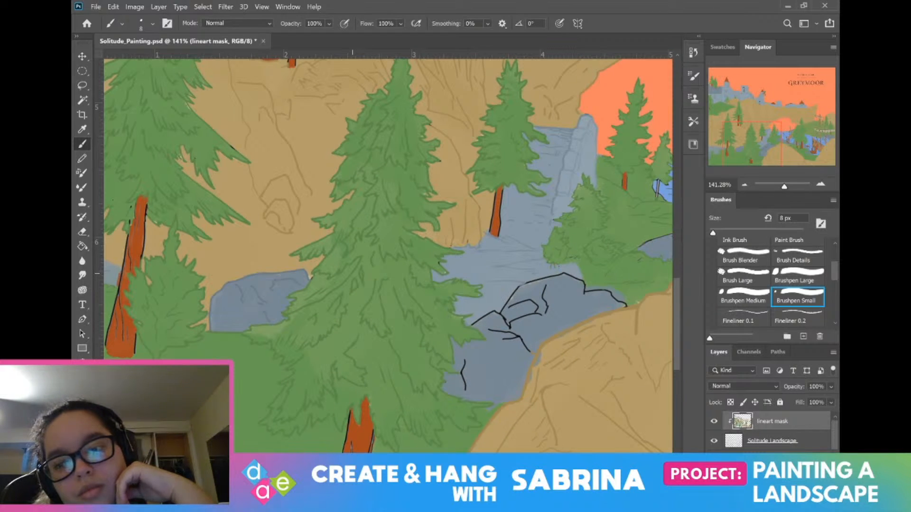
{"action": "left_click_drag", "start_coordinate": [352, 273], "coordinate": [146, 173]}
{"action": "scroll", "coordinate": [146, 173], "scroll_direction": "up", "scroll_amount": 3}
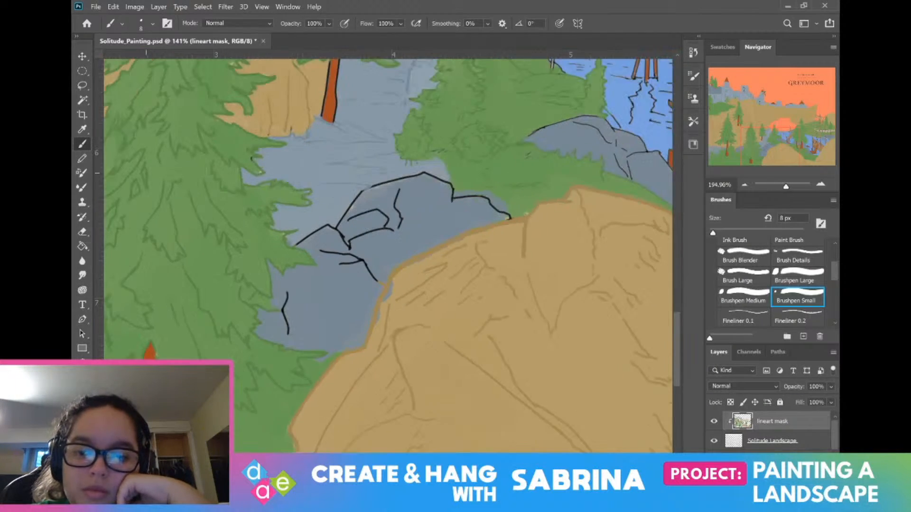
{"action": "scroll", "coordinate": [314, 246], "scroll_direction": "up", "scroll_amount": 2}
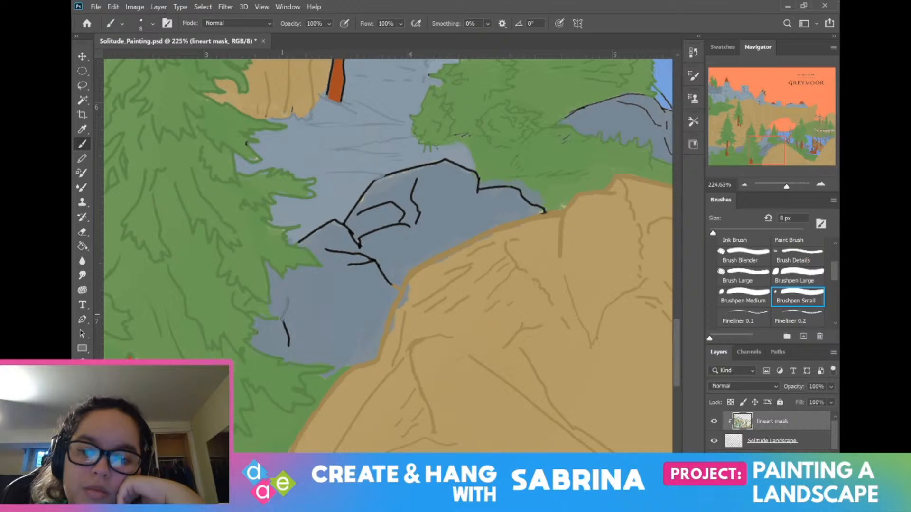
{"action": "left_click_drag", "start_coordinate": [283, 318], "coordinate": [289, 343]}
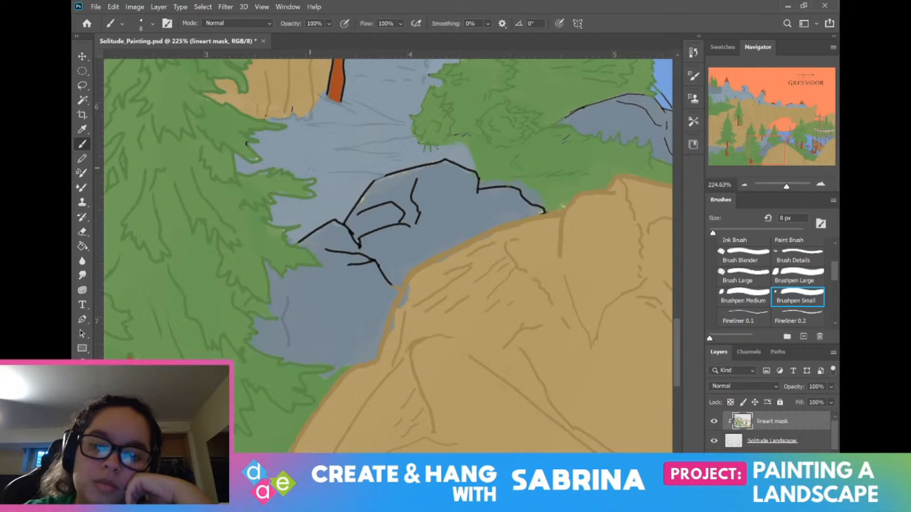
{"action": "mouse_move", "coordinate": [297, 244]}
{"action": "left_mouse_down"}
{"action": "mouse_move", "coordinate": [334, 220]}
{"action": "mouse_move", "coordinate": [360, 247]}
{"action": "mouse_move", "coordinate": [341, 257]}
{"action": "mouse_move", "coordinate": [327, 250]}
{"action": "mouse_move", "coordinate": [379, 274]}
{"action": "left_mouse_up"}
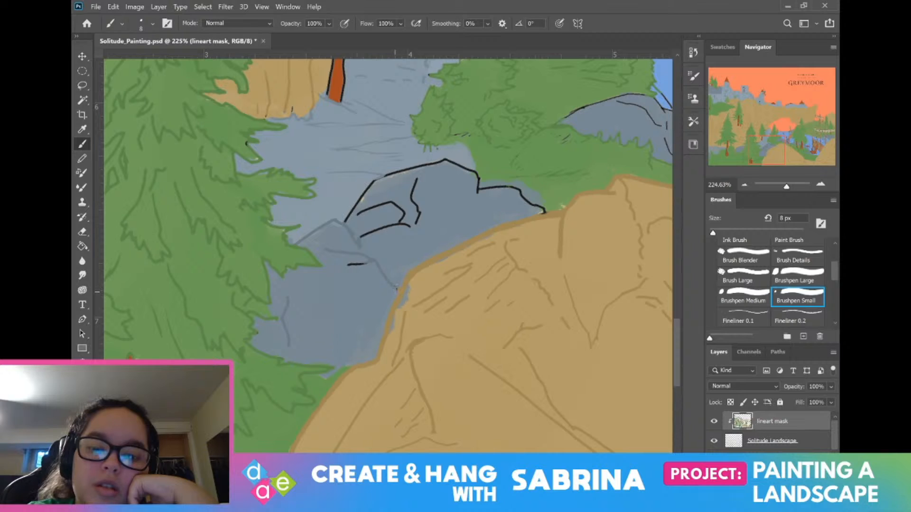
{"action": "left_click_drag", "start_coordinate": [366, 264], "coordinate": [348, 265]}
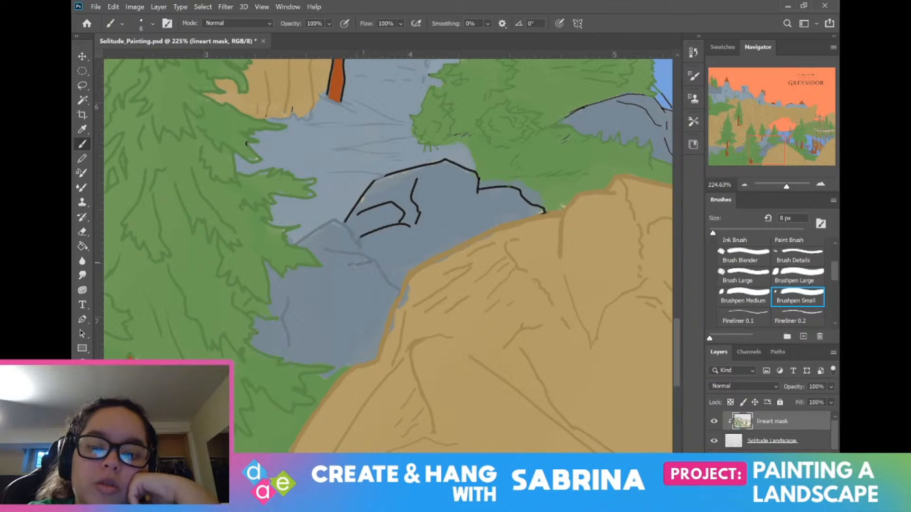
{"action": "mouse_move", "coordinate": [359, 233]}
{"action": "left_mouse_down"}
{"action": "mouse_move", "coordinate": [406, 225]}
{"action": "mouse_move", "coordinate": [399, 209]}
{"action": "mouse_move", "coordinate": [364, 214]}
{"action": "mouse_move", "coordinate": [365, 201]}
{"action": "mouse_move", "coordinate": [345, 210]}
{"action": "mouse_move", "coordinate": [384, 175]}
{"action": "mouse_move", "coordinate": [441, 160]}
{"action": "mouse_move", "coordinate": [474, 171]}
{"action": "mouse_move", "coordinate": [478, 198]}
{"action": "mouse_move", "coordinate": [478, 188]}
{"action": "mouse_move", "coordinate": [505, 186]}
{"action": "mouse_move", "coordinate": [546, 216]}
{"action": "left_mouse_up"}
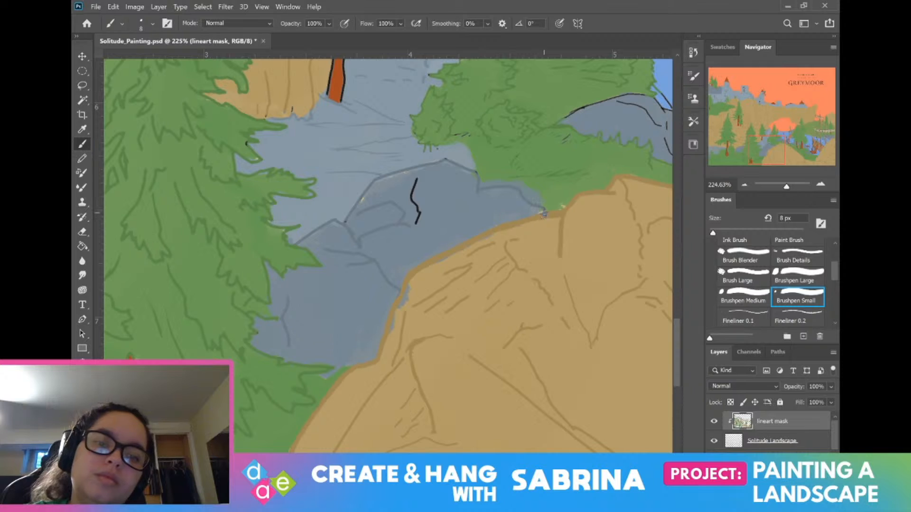
{"action": "left_click_drag", "start_coordinate": [416, 180], "coordinate": [418, 217]}
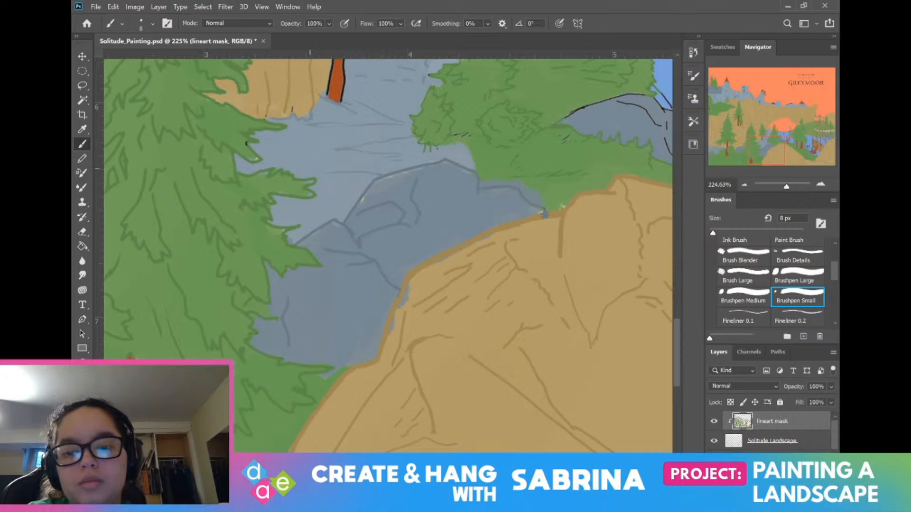
Step: Paint the darker grey-blue over the outer edge and inner cracks of the rocks on the grassy bank beside the wooden dock
{"action": "scroll", "coordinate": [310, 168], "scroll_direction": "right", "scroll_amount": 3}
{"action": "scroll", "coordinate": [310, 169], "scroll_direction": "up", "scroll_amount": 2}
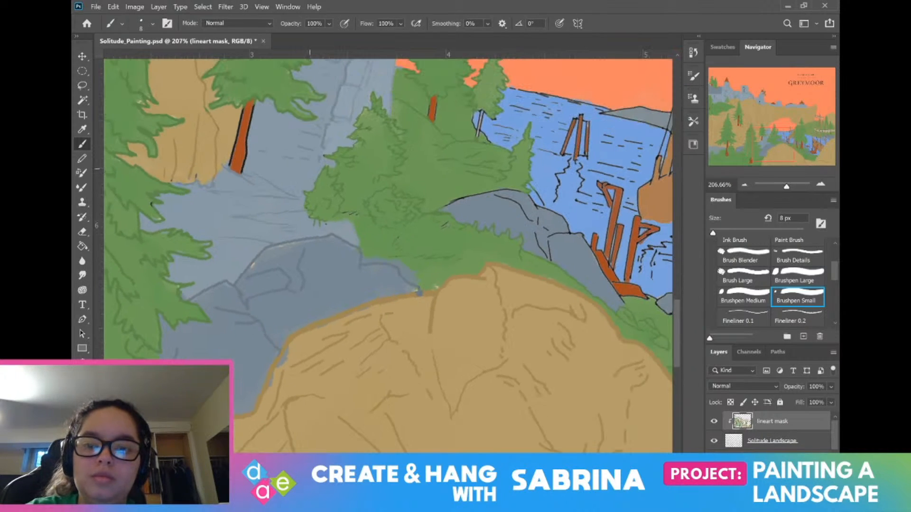
{"action": "scroll", "coordinate": [309, 169], "scroll_direction": "right", "scroll_amount": 3}
{"action": "scroll", "coordinate": [310, 169], "scroll_direction": "up", "scroll_amount": 5}
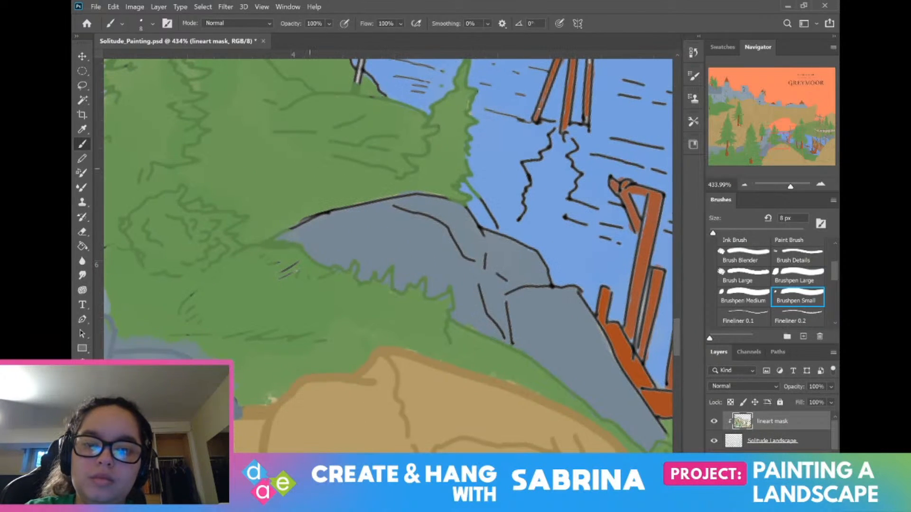
{"action": "mouse_move", "coordinate": [291, 229]}
{"action": "left_mouse_down"}
{"action": "mouse_move", "coordinate": [340, 204]}
{"action": "mouse_move", "coordinate": [422, 192]}
{"action": "mouse_move", "coordinate": [468, 200]}
{"action": "mouse_move", "coordinate": [483, 235]}
{"action": "mouse_move", "coordinate": [530, 253]}
{"action": "mouse_move", "coordinate": [550, 285]}
{"action": "mouse_move", "coordinate": [577, 284]}
{"action": "mouse_move", "coordinate": [598, 339]}
{"action": "mouse_move", "coordinate": [596, 325]}
{"action": "mouse_move", "coordinate": [665, 433]}
{"action": "left_mouse_up"}
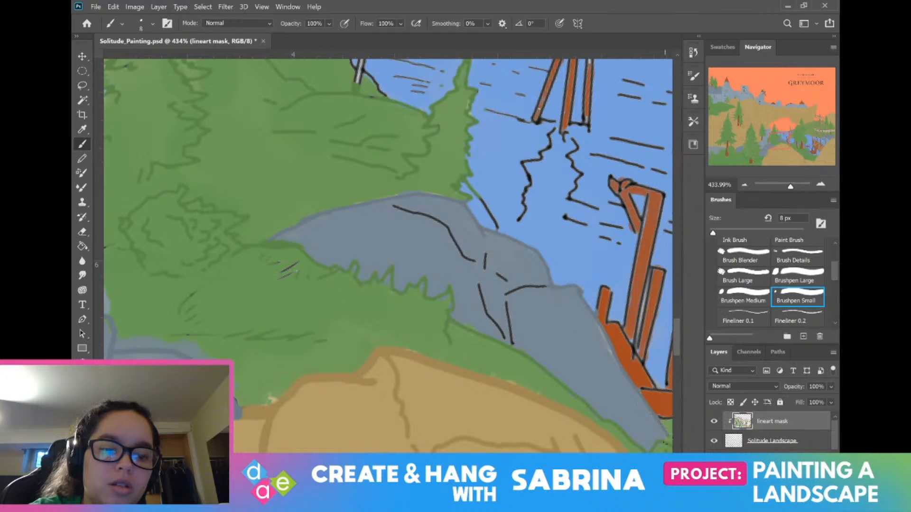
{"action": "mouse_move", "coordinate": [398, 207]}
{"action": "left_mouse_down"}
{"action": "mouse_move", "coordinate": [450, 235]}
{"action": "mouse_move", "coordinate": [462, 254]}
{"action": "left_mouse_up"}
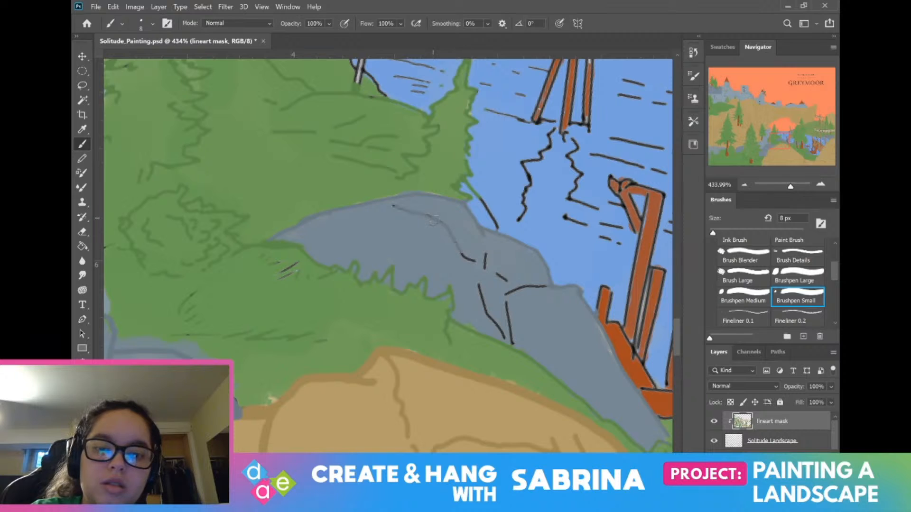
{"action": "left_click_drag", "start_coordinate": [400, 206], "coordinate": [453, 247]}
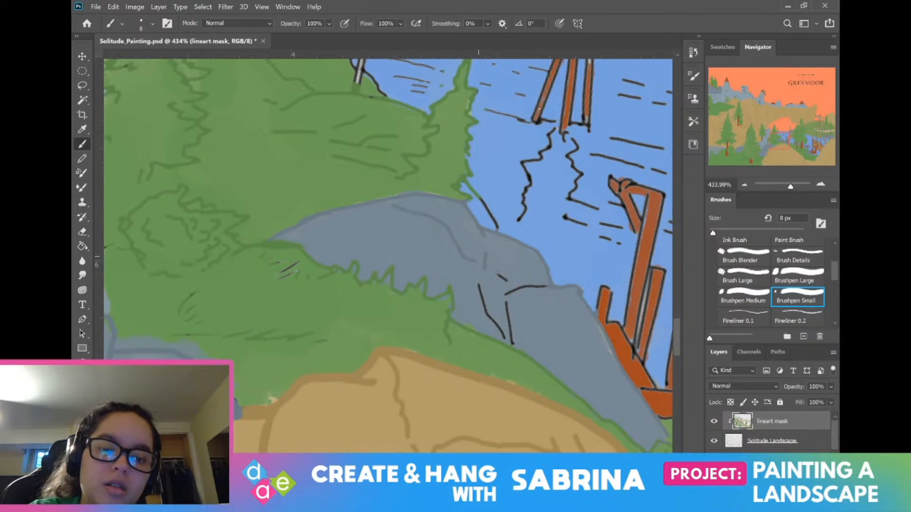
{"action": "mouse_move", "coordinate": [499, 275]}
{"action": "left_mouse_down"}
{"action": "mouse_move", "coordinate": [539, 290]}
{"action": "mouse_move", "coordinate": [525, 276]}
{"action": "mouse_move", "coordinate": [506, 310]}
{"action": "mouse_move", "coordinate": [510, 341]}
{"action": "mouse_move", "coordinate": [477, 284]}
{"action": "left_mouse_up"}
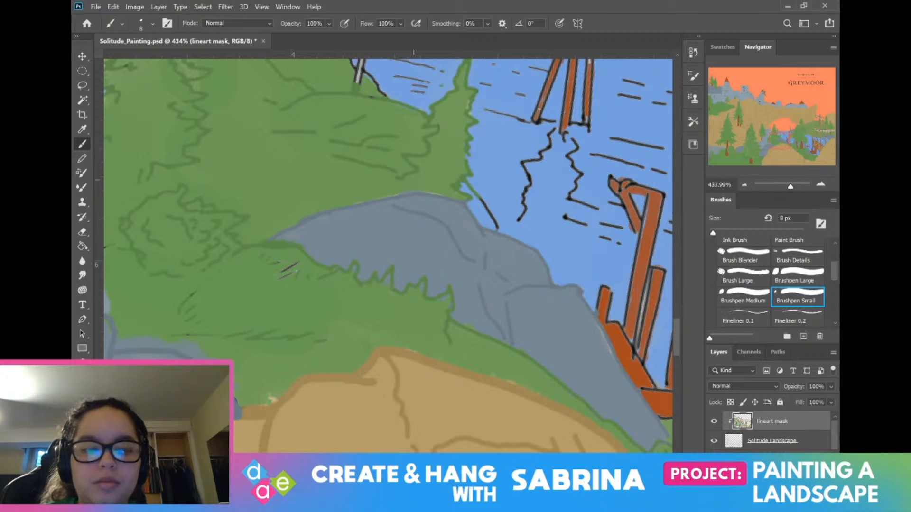
{"action": "left_click", "coordinate": [782, 186]}
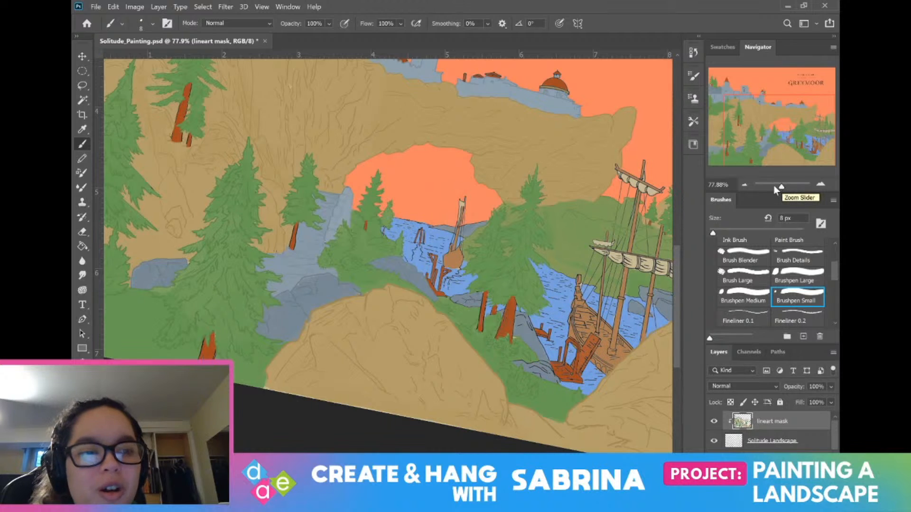
{"action": "scroll", "coordinate": [388, 257], "scroll_direction": "down", "scroll_amount": 1}
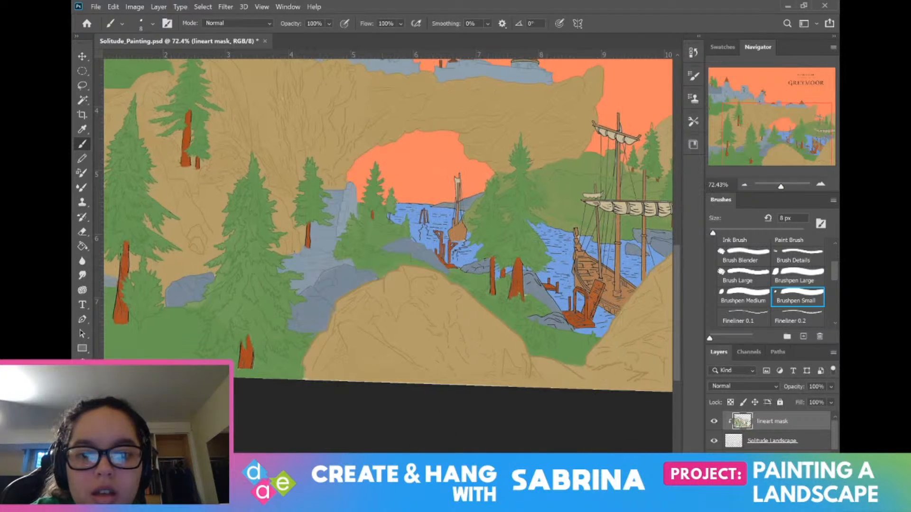
Step: Paint the darker grey-blue over the black outline and inner cracks of the low waterside rock beside the thin pine trunk
{"action": "scroll", "coordinate": [505, 278], "scroll_direction": "up", "scroll_amount": 5}
{"action": "scroll", "coordinate": [438, 239], "scroll_direction": "up", "scroll_amount": 5}
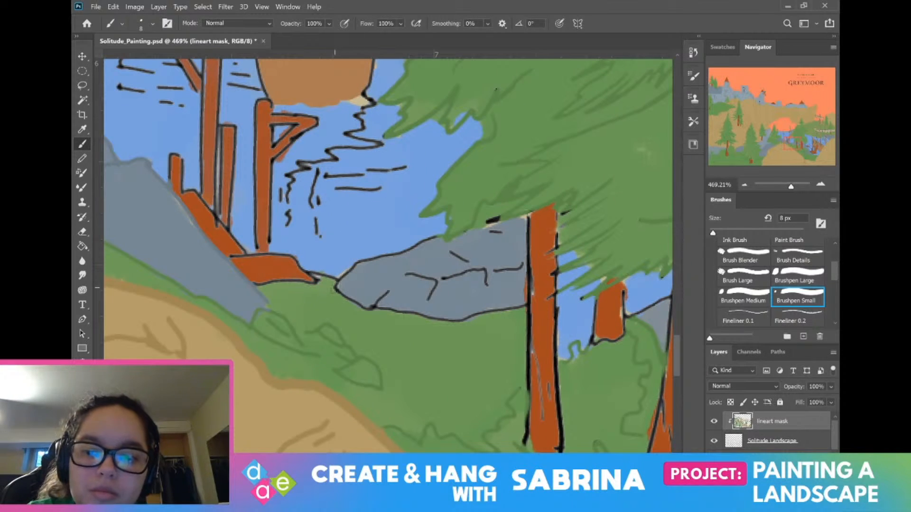
{"action": "mouse_move", "coordinate": [334, 281]}
{"action": "left_mouse_down"}
{"action": "mouse_move", "coordinate": [376, 311]}
{"action": "mouse_move", "coordinate": [389, 292]}
{"action": "mouse_move", "coordinate": [381, 309]}
{"action": "mouse_move", "coordinate": [467, 319]}
{"action": "mouse_move", "coordinate": [519, 309]}
{"action": "left_mouse_up"}
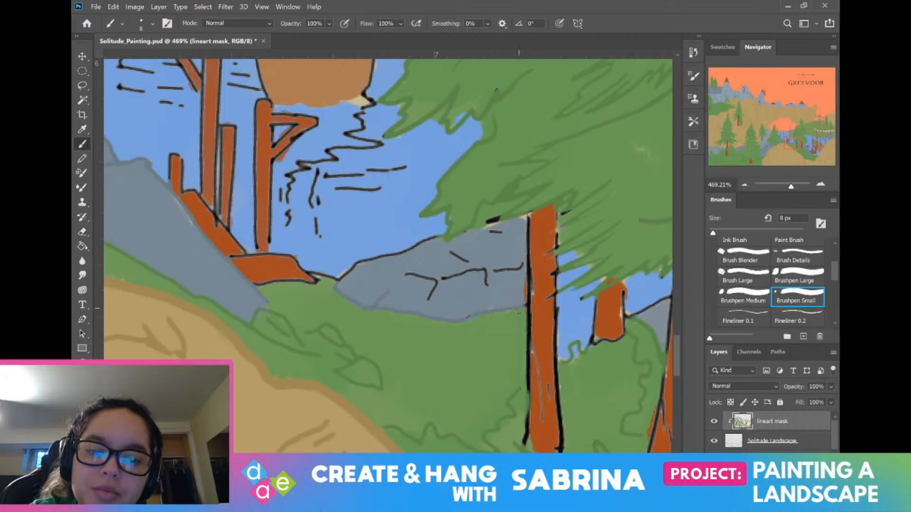
{"action": "mouse_move", "coordinate": [483, 268]}
{"action": "left_mouse_down"}
{"action": "mouse_move", "coordinate": [485, 284]}
{"action": "mouse_move", "coordinate": [463, 270]}
{"action": "mouse_move", "coordinate": [418, 277]}
{"action": "mouse_move", "coordinate": [429, 296]}
{"action": "left_mouse_up"}
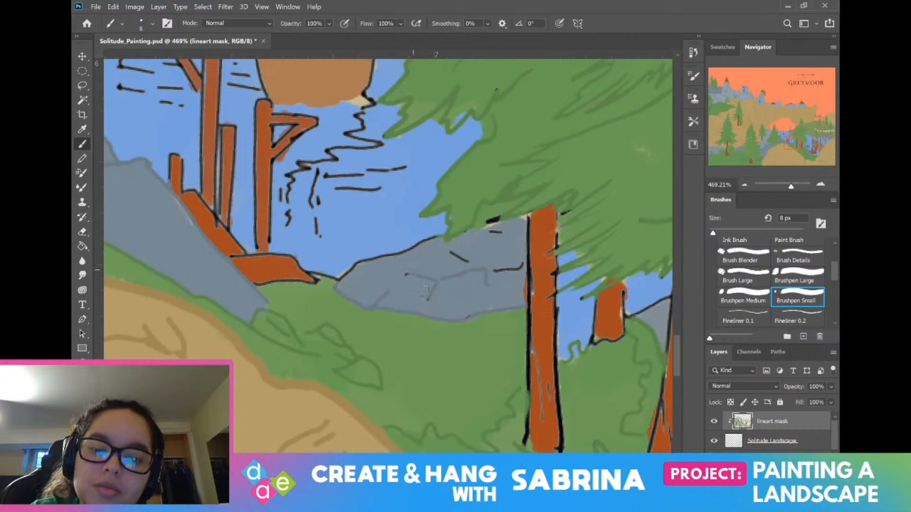
{"action": "left_click_drag", "start_coordinate": [467, 261], "coordinate": [452, 252]}
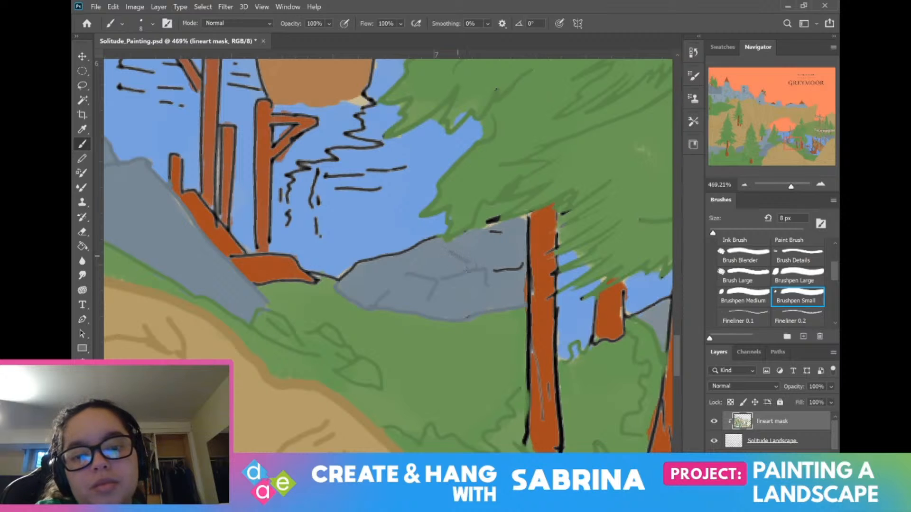
{"action": "mouse_move", "coordinate": [504, 268]}
{"action": "left_mouse_down"}
{"action": "mouse_move", "coordinate": [490, 274]}
{"action": "mouse_move", "coordinate": [522, 260]}
{"action": "left_mouse_up"}
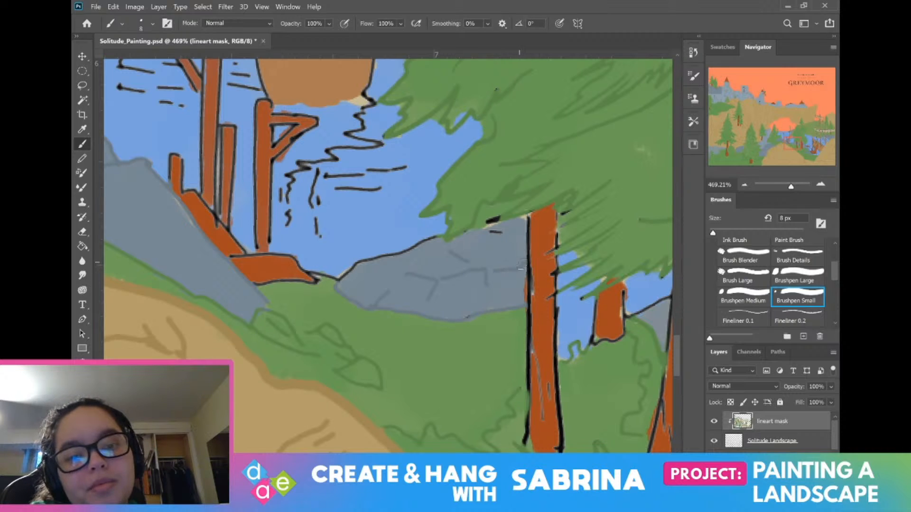
{"action": "left_click_drag", "start_coordinate": [501, 231], "coordinate": [487, 235]}
{"action": "left_click_drag", "start_coordinate": [337, 280], "coordinate": [437, 236]}
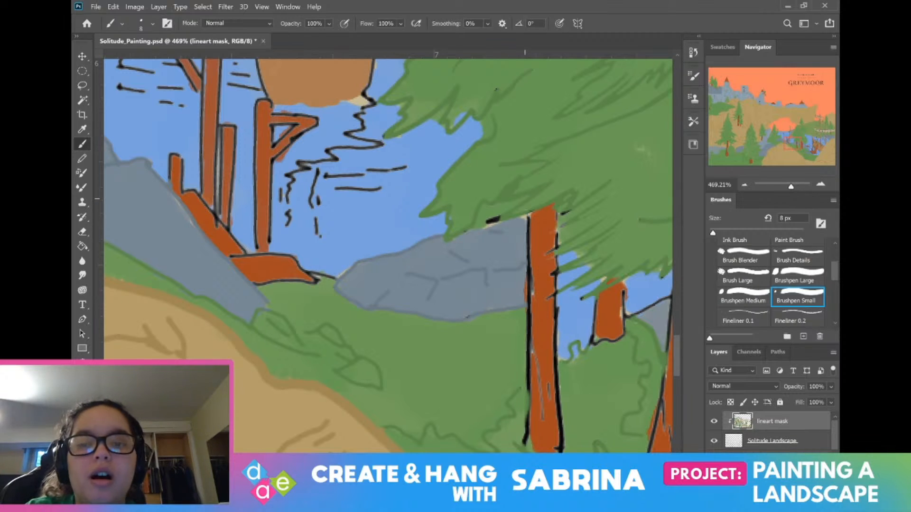
Step: Paint the darker grey-blue over the outer edges and inner cracks of the steep rock behind the thick pine trunk
{"action": "left_click_drag", "start_coordinate": [524, 198], "coordinate": [408, 165]}
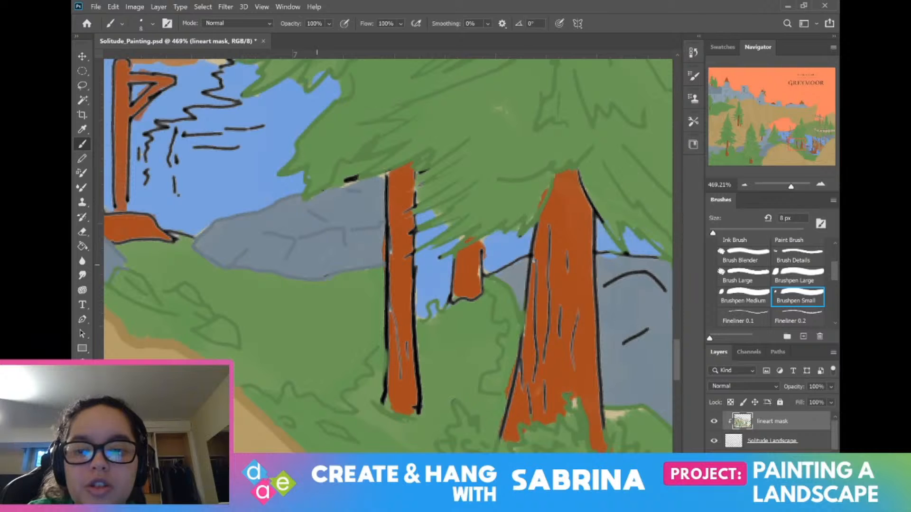
{"action": "left_click_drag", "start_coordinate": [316, 266], "coordinate": [279, 200]}
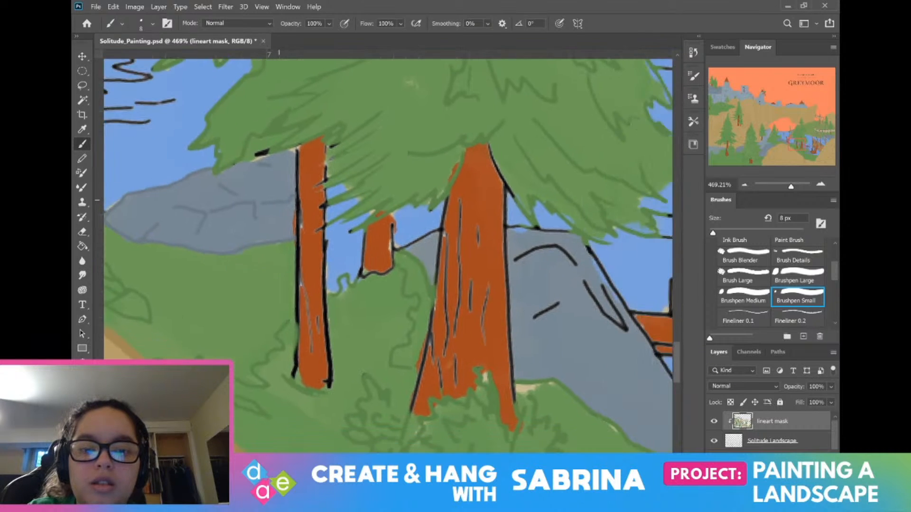
{"action": "left_click_drag", "start_coordinate": [379, 256], "coordinate": [294, 247]}
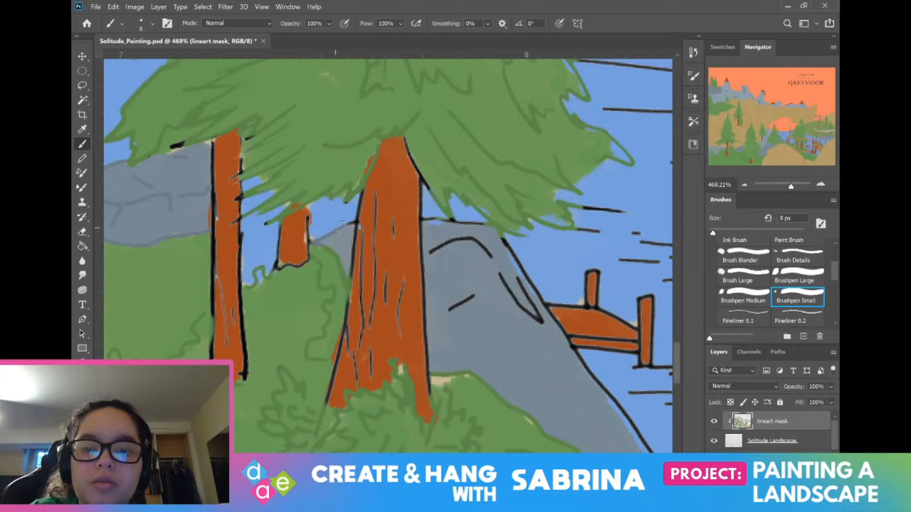
{"action": "mouse_move", "coordinate": [425, 219]}
{"action": "left_mouse_down"}
{"action": "mouse_move", "coordinate": [484, 224]}
{"action": "mouse_move", "coordinate": [651, 451]}
{"action": "left_mouse_up"}
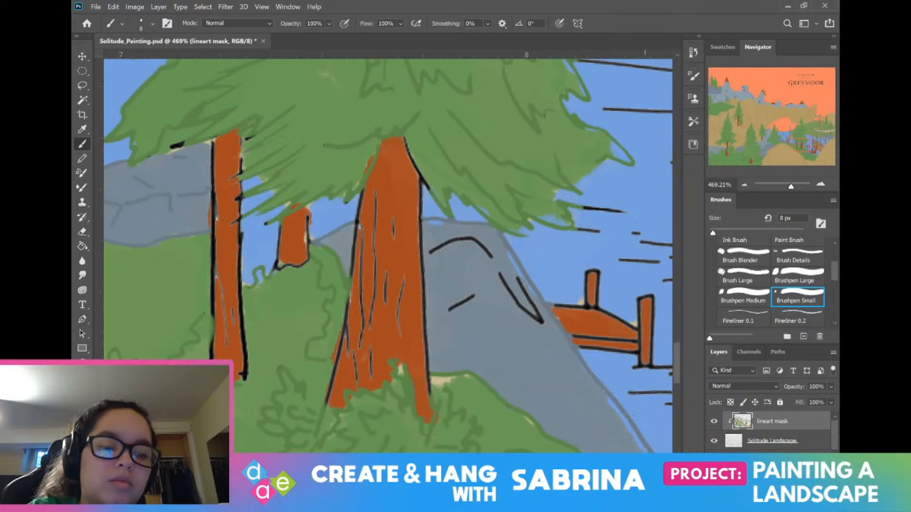
{"action": "mouse_move", "coordinate": [543, 322]}
{"action": "left_mouse_down"}
{"action": "mouse_move", "coordinate": [516, 280]}
{"action": "mouse_move", "coordinate": [519, 304]}
{"action": "left_mouse_up"}
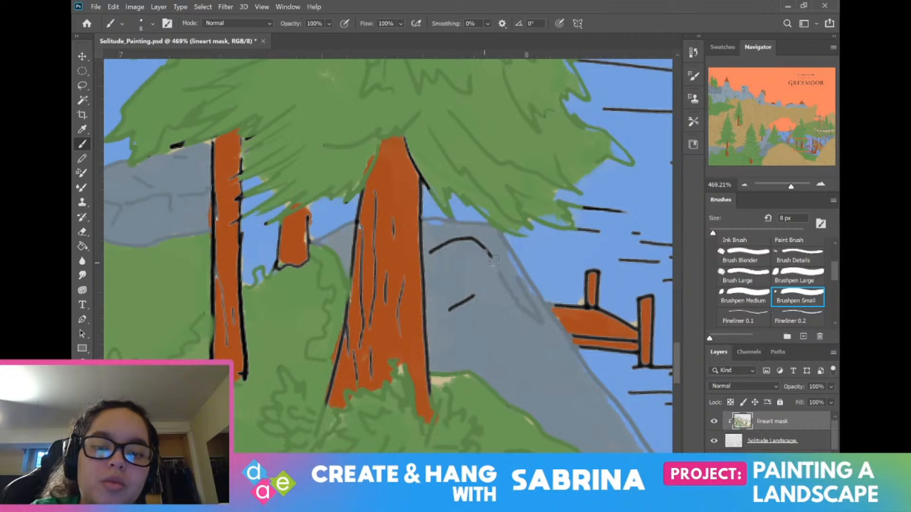
{"action": "mouse_move", "coordinate": [494, 259]}
{"action": "left_mouse_down"}
{"action": "mouse_move", "coordinate": [466, 239]}
{"action": "mouse_move", "coordinate": [429, 254]}
{"action": "left_mouse_up"}
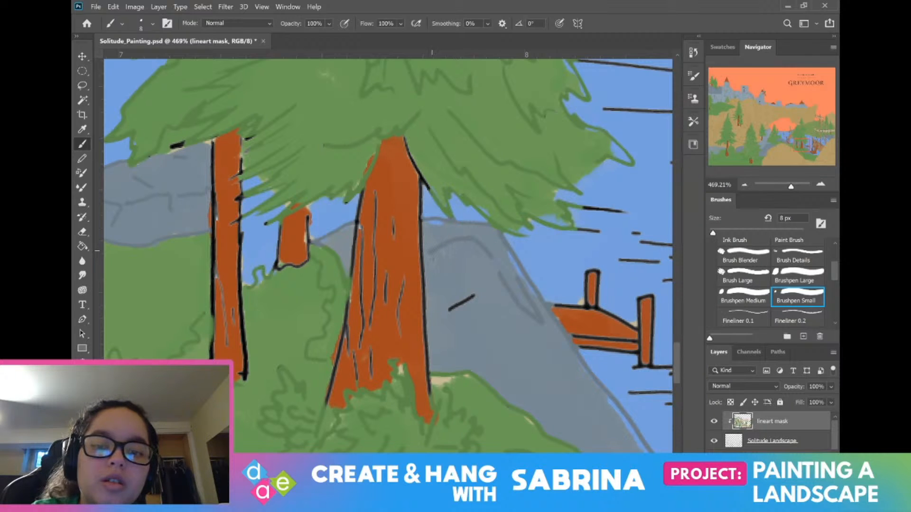
{"action": "left_click_drag", "start_coordinate": [475, 296], "coordinate": [449, 311]}
Step: Paint the darker grey-blue over the outline and inner cracks of the low rock between the grassy bank and the ship's wooden dock
{"action": "mouse_move", "coordinate": [477, 368]}
{"action": "left_mouse_down"}
{"action": "mouse_move", "coordinate": [424, 298]}
{"action": "mouse_move", "coordinate": [298, 178]}
{"action": "left_mouse_up"}
{"action": "mouse_move", "coordinate": [260, 335]}
{"action": "left_mouse_down"}
{"action": "mouse_move", "coordinate": [318, 321]}
{"action": "mouse_move", "coordinate": [365, 335]}
{"action": "mouse_move", "coordinate": [444, 303]}
{"action": "mouse_move", "coordinate": [502, 319]}
{"action": "left_mouse_up"}
{"action": "mouse_move", "coordinate": [513, 338]}
{"action": "left_mouse_down"}
{"action": "mouse_move", "coordinate": [539, 398]}
{"action": "mouse_move", "coordinate": [551, 380]}
{"action": "mouse_move", "coordinate": [575, 410]}
{"action": "mouse_move", "coordinate": [575, 432]}
{"action": "mouse_move", "coordinate": [554, 402]}
{"action": "left_mouse_up"}
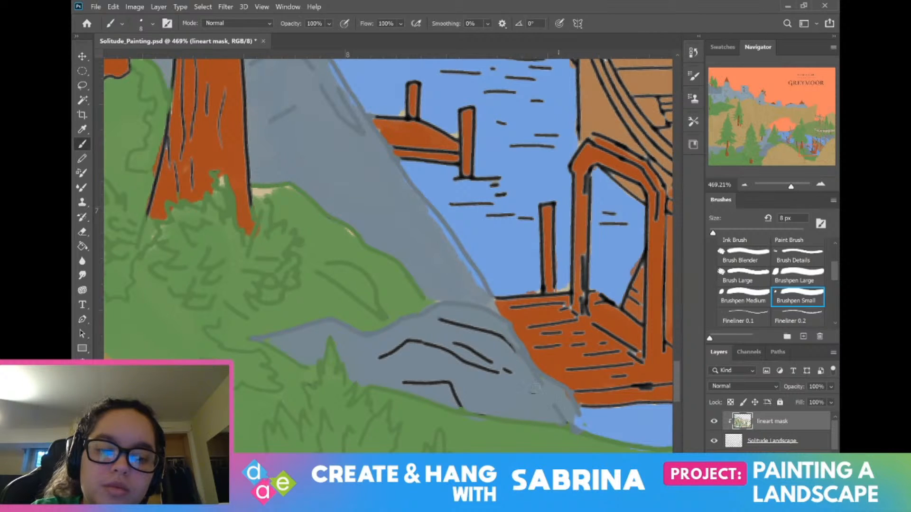
{"action": "mouse_move", "coordinate": [515, 352]}
{"action": "left_mouse_down"}
{"action": "mouse_move", "coordinate": [502, 337]}
{"action": "mouse_move", "coordinate": [438, 316]}
{"action": "mouse_move", "coordinate": [493, 372]}
{"action": "mouse_move", "coordinate": [411, 337]}
{"action": "mouse_move", "coordinate": [377, 358]}
{"action": "mouse_move", "coordinate": [414, 383]}
{"action": "mouse_move", "coordinate": [454, 387]}
{"action": "mouse_move", "coordinate": [486, 416]}
{"action": "left_mouse_up"}
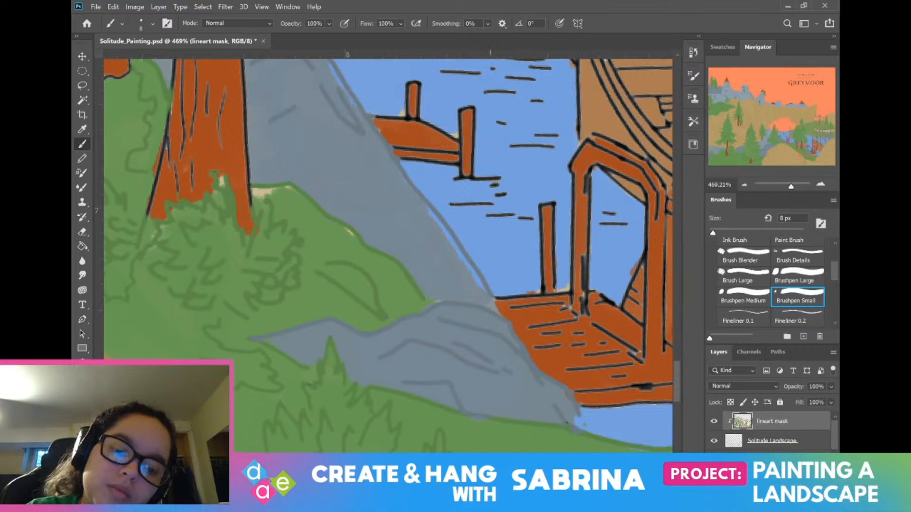
Step: Look over the lower part of the painting for rocks that still have black lineart
{"action": "scroll", "coordinate": [222, 212], "scroll_direction": "down", "scroll_amount": 5}
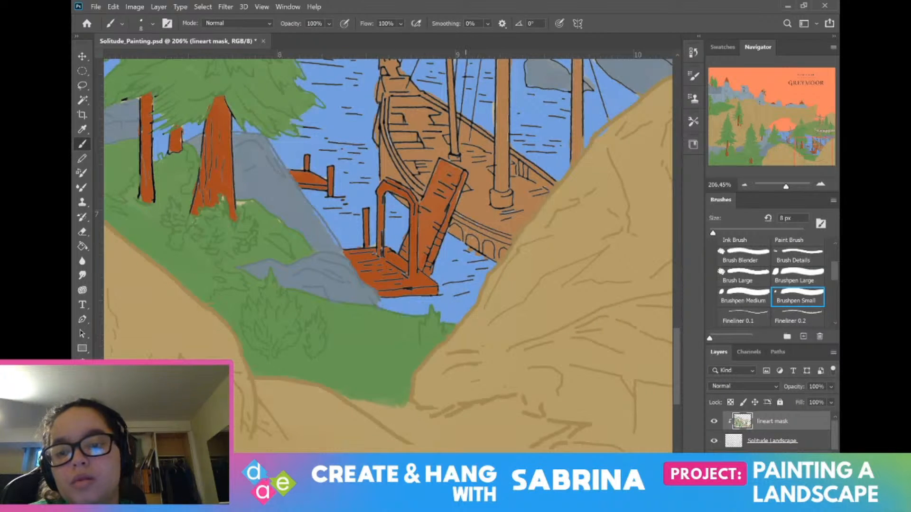
{"action": "scroll", "coordinate": [222, 212], "scroll_direction": "down", "scroll_amount": 3}
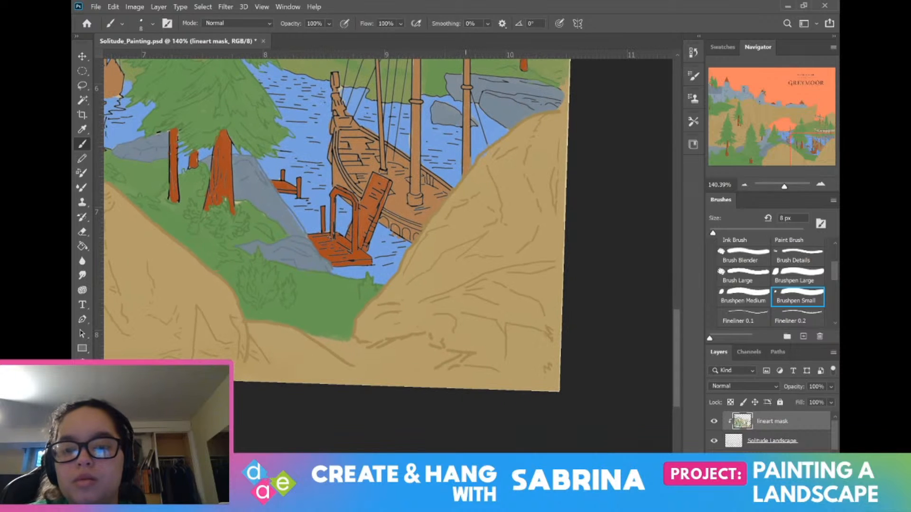
{"action": "left_click_drag", "start_coordinate": [465, 214], "coordinate": [595, 277]}
{"action": "left_click_drag", "start_coordinate": [351, 237], "coordinate": [465, 269]}
{"action": "left_click_drag", "start_coordinate": [341, 266], "coordinate": [545, 218]}
{"action": "left_click_drag", "start_coordinate": [481, 237], "coordinate": [613, 233]}
{"action": "left_click_drag", "start_coordinate": [279, 238], "coordinate": [465, 255]}
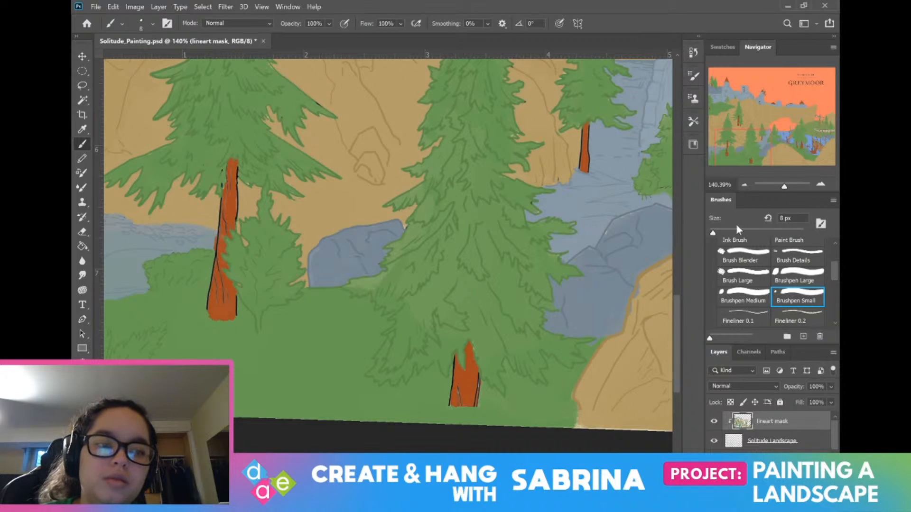
{"action": "left_click_drag", "start_coordinate": [752, 144], "coordinate": [830, 130]}
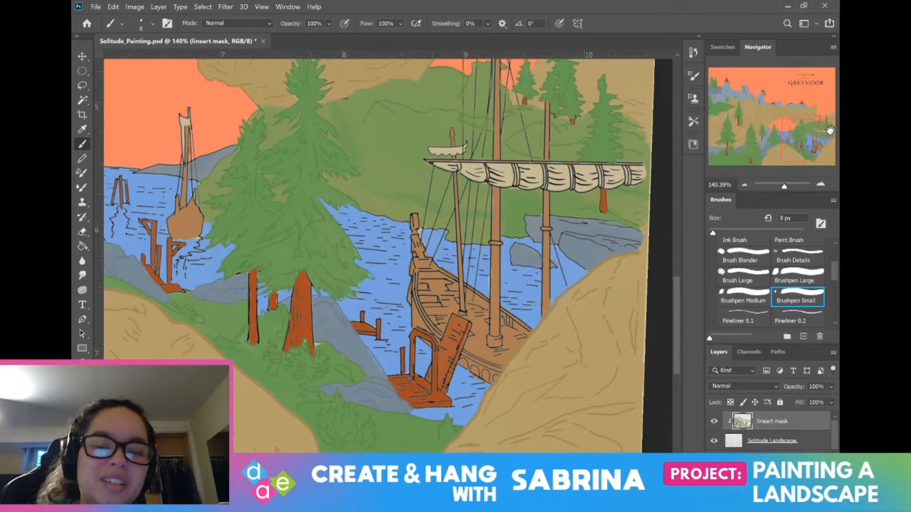
Step: Paint the darker grey-blue over the outlines of the small rock in the water and the far-shore rocks behind the ship's masts
{"action": "scroll", "coordinate": [529, 256], "scroll_direction": "up", "scroll_amount": 7}
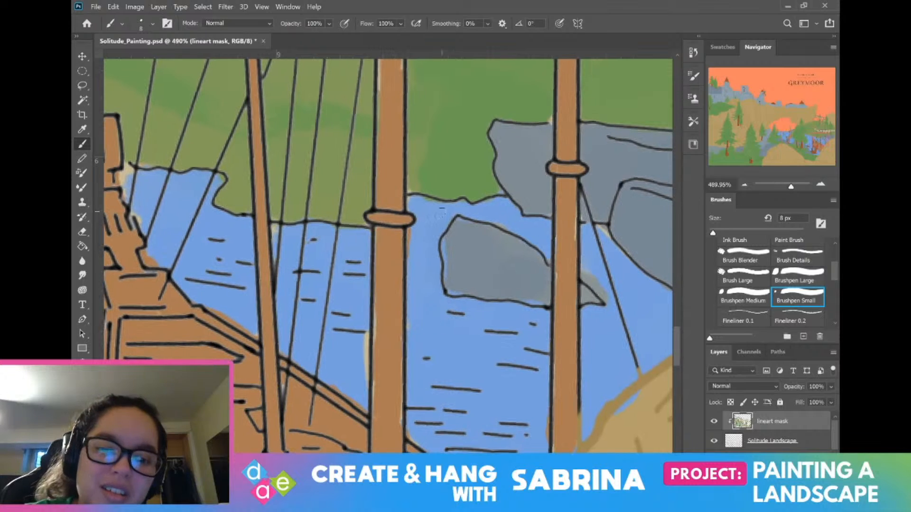
{"action": "left_click_drag", "start_coordinate": [436, 246], "coordinate": [447, 294]}
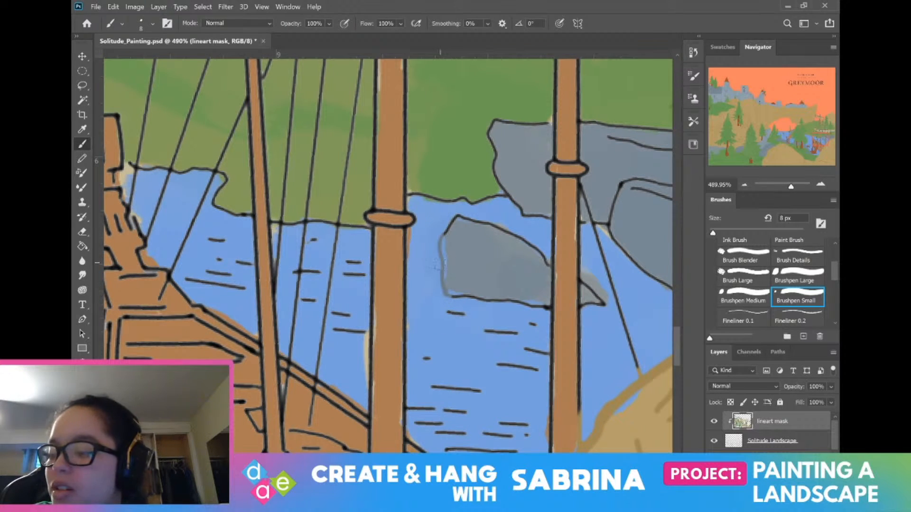
{"action": "mouse_move", "coordinate": [455, 218]}
{"action": "left_mouse_down"}
{"action": "mouse_move", "coordinate": [503, 229]}
{"action": "mouse_move", "coordinate": [485, 235]}
{"action": "mouse_move", "coordinate": [526, 265]}
{"action": "mouse_move", "coordinate": [531, 252]}
{"action": "mouse_move", "coordinate": [543, 268]}
{"action": "mouse_move", "coordinate": [593, 287]}
{"action": "mouse_move", "coordinate": [586, 280]}
{"action": "mouse_move", "coordinate": [598, 309]}
{"action": "mouse_move", "coordinate": [595, 302]}
{"action": "mouse_move", "coordinate": [589, 311]}
{"action": "mouse_move", "coordinate": [529, 309]}
{"action": "mouse_move", "coordinate": [516, 293]}
{"action": "mouse_move", "coordinate": [501, 309]}
{"action": "mouse_move", "coordinate": [453, 296]}
{"action": "left_mouse_up"}
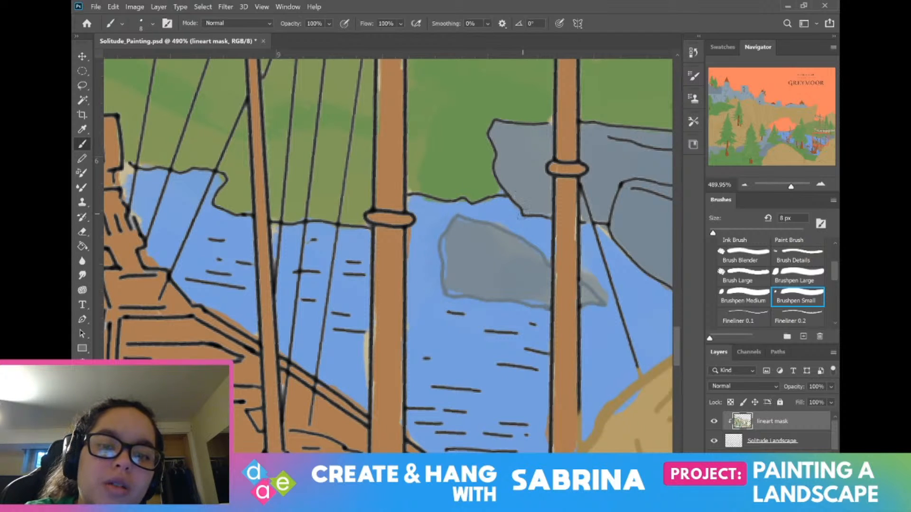
{"action": "mouse_move", "coordinate": [527, 217]}
{"action": "left_mouse_down"}
{"action": "mouse_move", "coordinate": [489, 144]}
{"action": "mouse_move", "coordinate": [502, 116]}
{"action": "mouse_move", "coordinate": [533, 133]}
{"action": "mouse_move", "coordinate": [593, 123]}
{"action": "mouse_move", "coordinate": [584, 125]}
{"action": "mouse_move", "coordinate": [596, 138]}
{"action": "mouse_move", "coordinate": [645, 146]}
{"action": "mouse_move", "coordinate": [652, 159]}
{"action": "mouse_move", "coordinate": [651, 149]}
{"action": "mouse_move", "coordinate": [661, 159]}
{"action": "mouse_move", "coordinate": [664, 139]}
{"action": "left_mouse_up"}
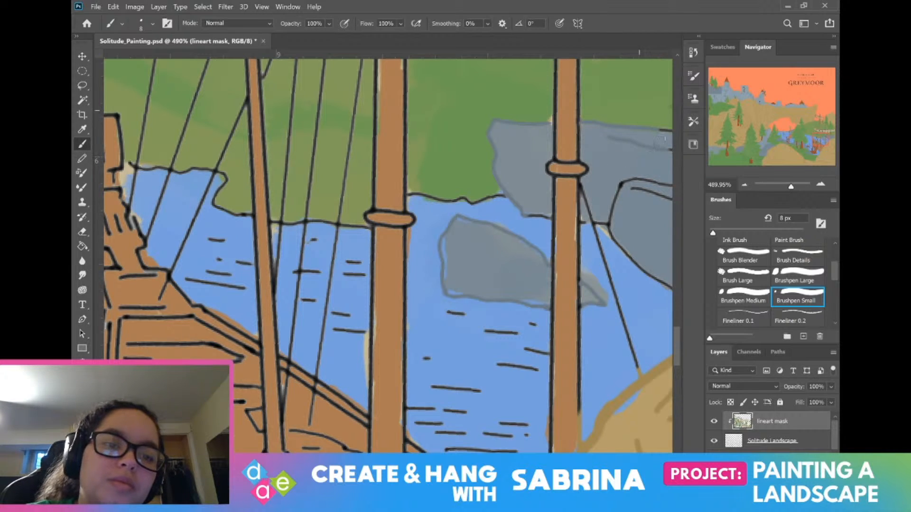
{"action": "mouse_move", "coordinate": [671, 186]}
{"action": "left_mouse_down"}
{"action": "mouse_move", "coordinate": [654, 209]}
{"action": "mouse_move", "coordinate": [621, 173]}
{"action": "mouse_move", "coordinate": [612, 229]}
{"action": "mouse_move", "coordinate": [602, 217]}
{"action": "mouse_move", "coordinate": [623, 249]}
{"action": "mouse_move", "coordinate": [669, 287]}
{"action": "left_mouse_up"}
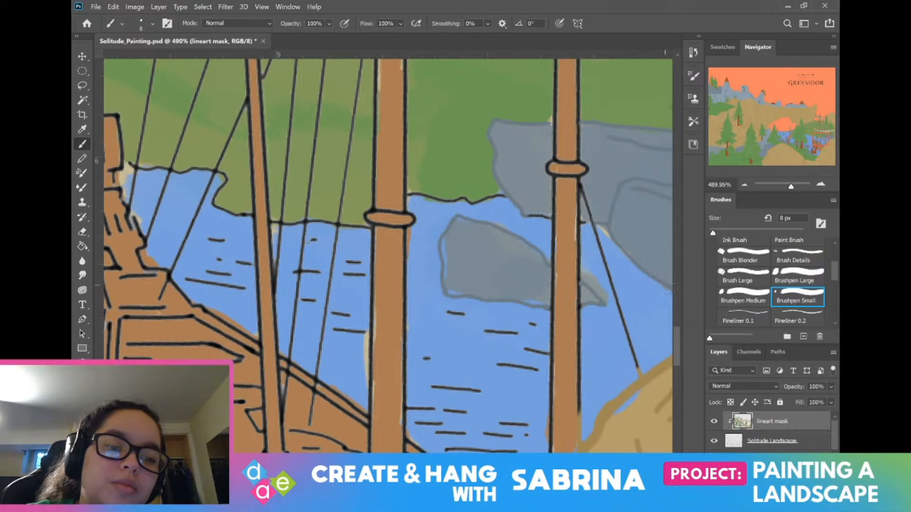
{"action": "mouse_move", "coordinate": [582, 223]}
{"action": "left_mouse_down"}
{"action": "mouse_move", "coordinate": [554, 290]}
{"action": "mouse_move", "coordinate": [532, 285]}
{"action": "mouse_move", "coordinate": [529, 216]}
{"action": "left_mouse_up"}
Step: Paint the darker grey-blue over the ridge line and waterline of the distant hill behind the small sailboat
{"action": "scroll", "coordinate": [318, 192], "scroll_direction": "down", "scroll_amount": 4}
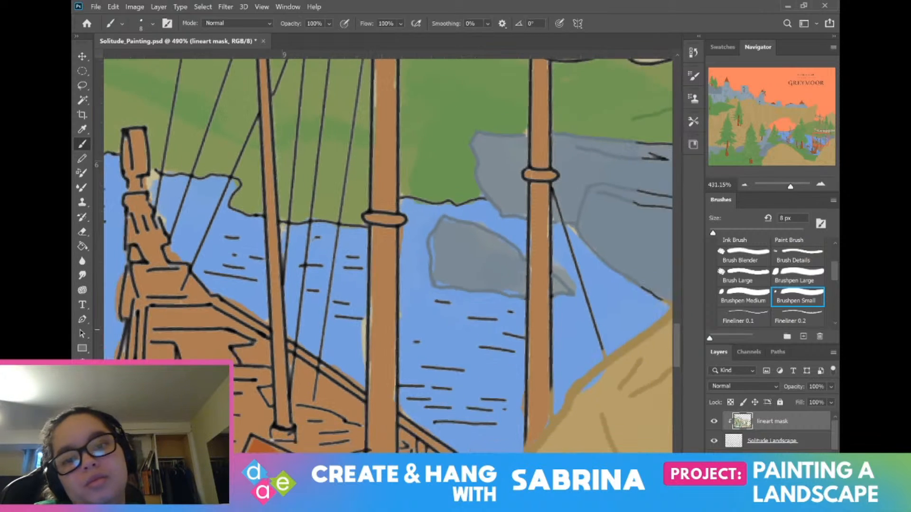
{"action": "left_click_drag", "start_coordinate": [285, 157], "coordinate": [521, 266]}
{"action": "left_click_drag", "start_coordinate": [376, 100], "coordinate": [631, 220]}
{"action": "left_click_drag", "start_coordinate": [204, 119], "coordinate": [314, 136]}
{"action": "scroll", "coordinate": [314, 135], "scroll_direction": "up", "scroll_amount": 2}
{"action": "scroll", "coordinate": [314, 135], "scroll_direction": "up", "scroll_amount": 3}
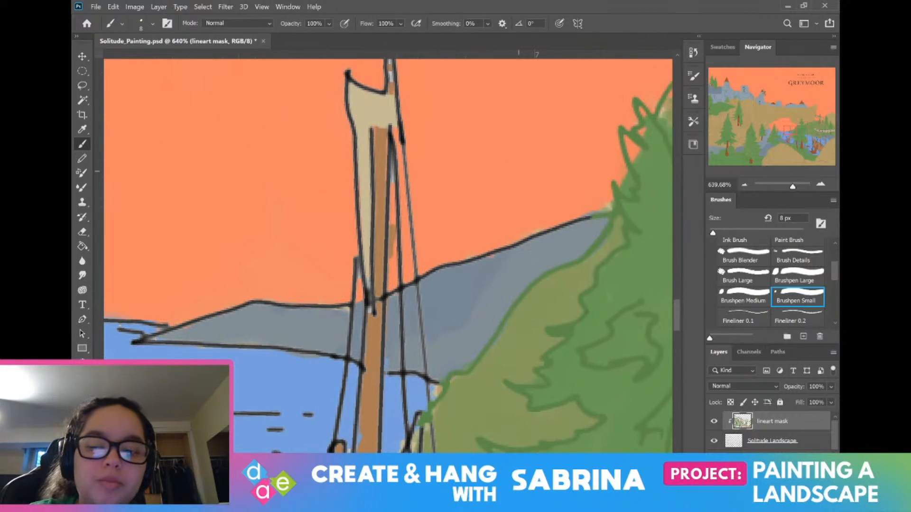
{"action": "left_click_drag", "start_coordinate": [522, 185], "coordinate": [565, 171]}
{"action": "mouse_move", "coordinate": [175, 328]}
{"action": "left_mouse_down"}
{"action": "mouse_move", "coordinate": [231, 305]}
{"action": "mouse_move", "coordinate": [242, 312]}
{"action": "mouse_move", "coordinate": [299, 284]}
{"action": "mouse_move", "coordinate": [345, 296]}
{"action": "mouse_move", "coordinate": [377, 295]}
{"action": "mouse_move", "coordinate": [341, 285]}
{"action": "mouse_move", "coordinate": [338, 292]}
{"action": "mouse_move", "coordinate": [374, 286]}
{"action": "mouse_move", "coordinate": [386, 297]}
{"action": "mouse_move", "coordinate": [404, 289]}
{"action": "left_mouse_up"}
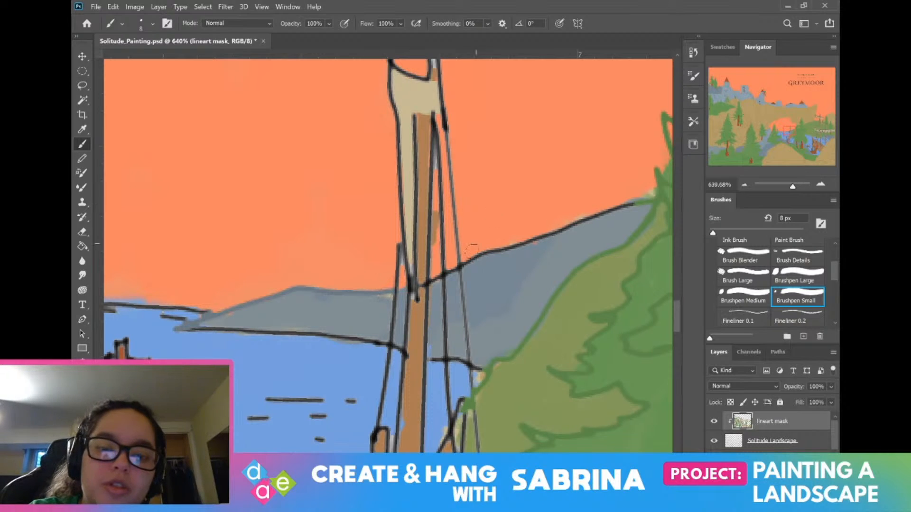
{"action": "mouse_move", "coordinate": [457, 270]}
{"action": "left_mouse_down"}
{"action": "mouse_move", "coordinate": [445, 288]}
{"action": "mouse_move", "coordinate": [456, 246]}
{"action": "mouse_move", "coordinate": [475, 264]}
{"action": "mouse_move", "coordinate": [470, 282]}
{"action": "mouse_move", "coordinate": [474, 266]}
{"action": "mouse_move", "coordinate": [519, 248]}
{"action": "mouse_move", "coordinate": [494, 245]}
{"action": "mouse_move", "coordinate": [549, 231]}
{"action": "mouse_move", "coordinate": [525, 247]}
{"action": "mouse_move", "coordinate": [636, 203]}
{"action": "left_mouse_up"}
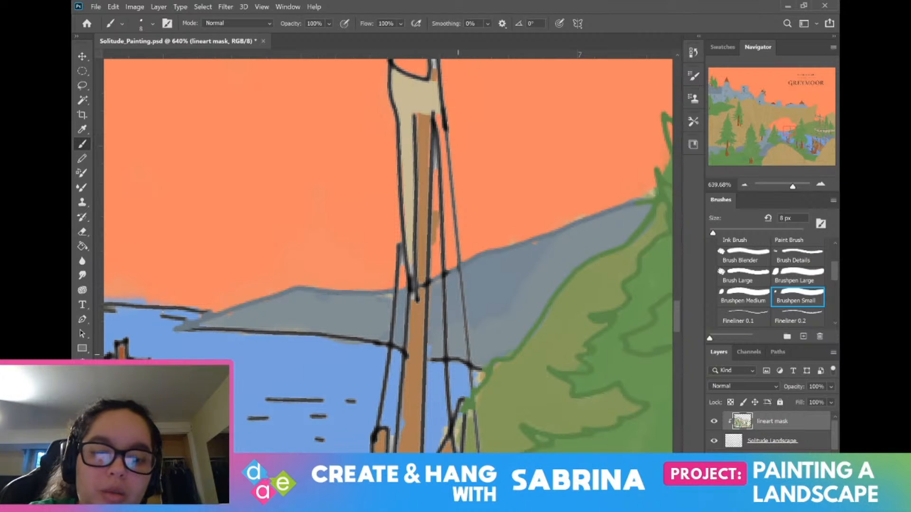
{"action": "mouse_move", "coordinate": [458, 359]}
{"action": "left_mouse_down"}
{"action": "mouse_move", "coordinate": [436, 351]}
{"action": "mouse_move", "coordinate": [435, 366]}
{"action": "mouse_move", "coordinate": [373, 332]}
{"action": "mouse_move", "coordinate": [380, 346]}
{"action": "mouse_move", "coordinate": [316, 325]}
{"action": "mouse_move", "coordinate": [186, 323]}
{"action": "left_mouse_up"}
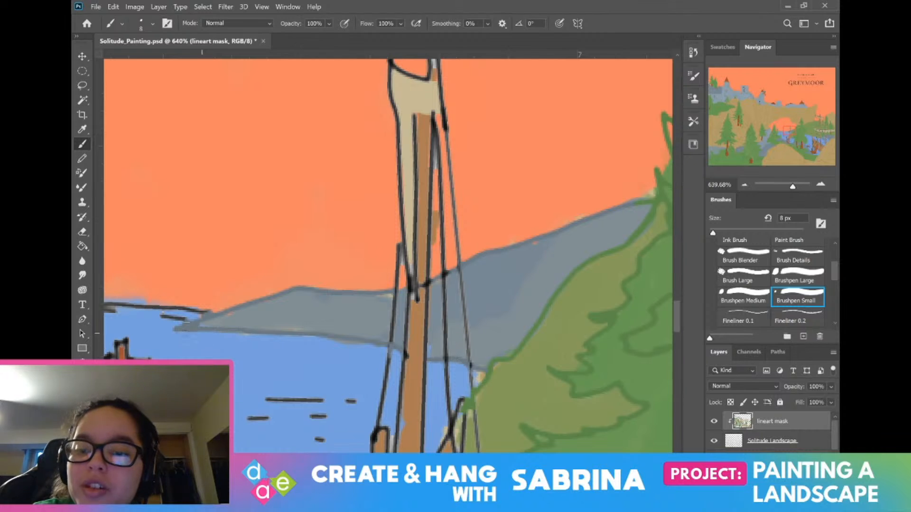
Step: Paint the darker grey-blue over the remaining inner cracks and lower edge of the far-shore rocks beneath the large ship's furled sail
{"action": "left_click_drag", "start_coordinate": [193, 282], "coordinate": [421, 256]}
{"action": "scroll", "coordinate": [193, 283], "scroll_direction": "down", "scroll_amount": 5}
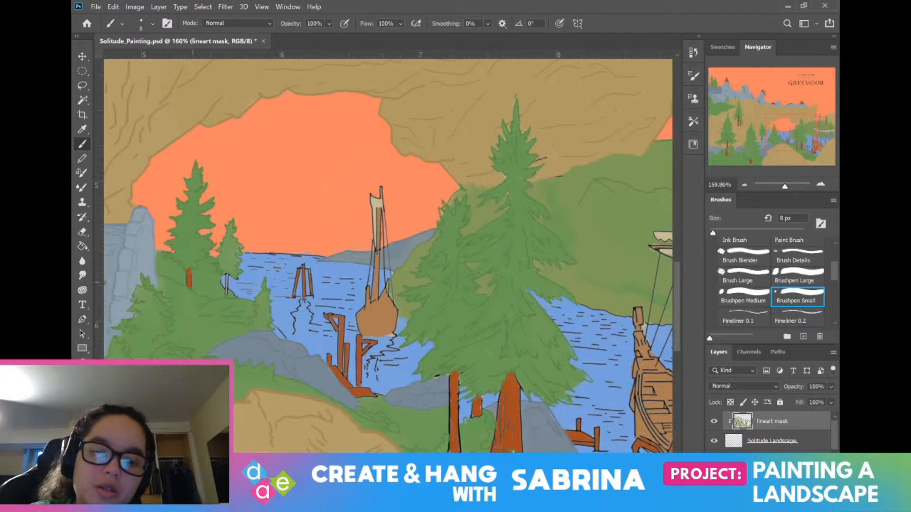
{"action": "scroll", "coordinate": [291, 238], "scroll_direction": "down", "scroll_amount": 5}
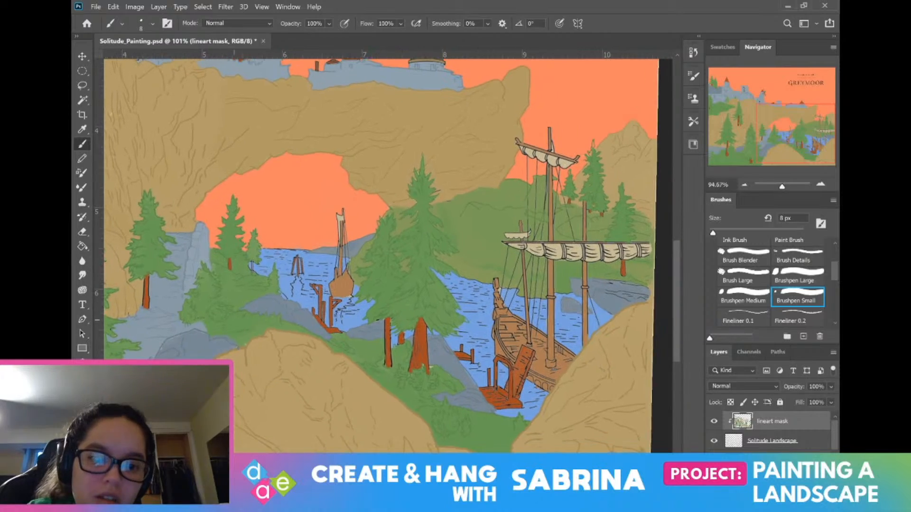
{"action": "scroll", "coordinate": [665, 289], "scroll_direction": "up", "scroll_amount": 6}
{"action": "scroll", "coordinate": [495, 220], "scroll_direction": "up", "scroll_amount": 4}
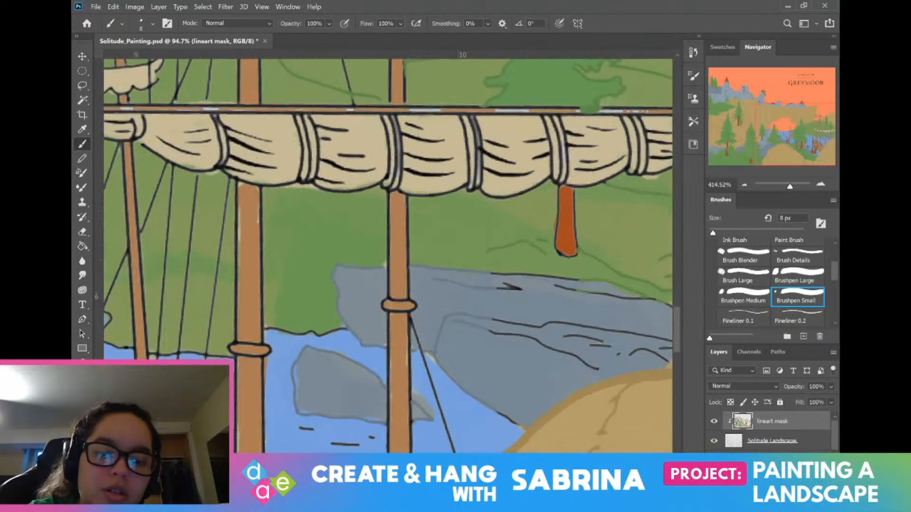
{"action": "mouse_move", "coordinate": [496, 294]}
{"action": "left_mouse_down"}
{"action": "mouse_move", "coordinate": [442, 267]}
{"action": "mouse_move", "coordinate": [528, 262]}
{"action": "left_mouse_up"}
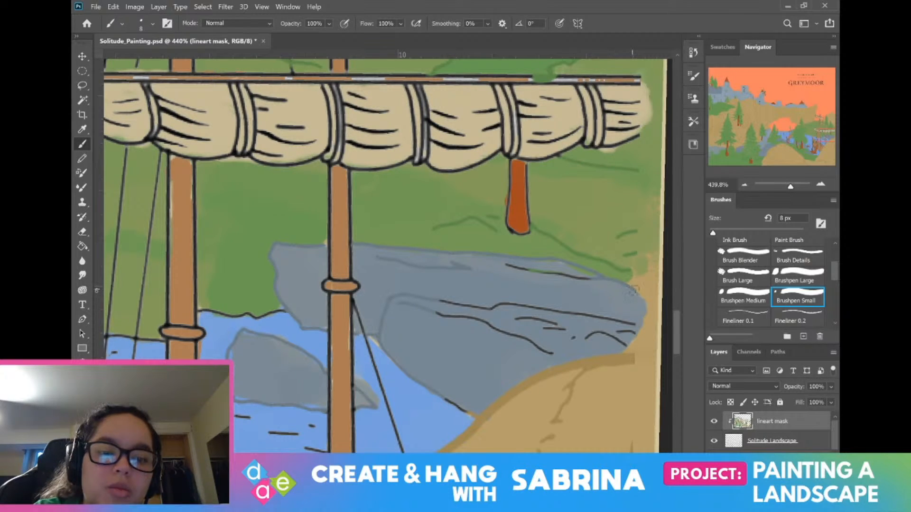
{"action": "left_click_drag", "start_coordinate": [595, 275], "coordinate": [503, 267]}
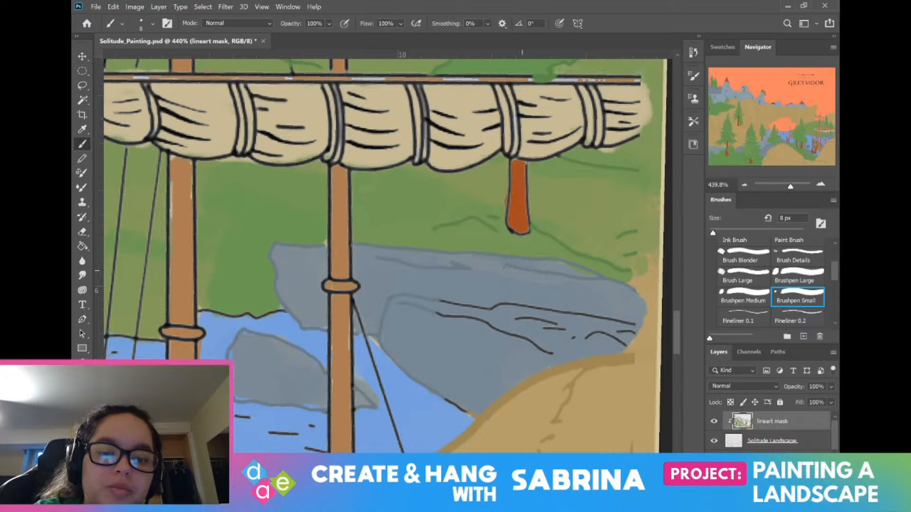
{"action": "left_click_drag", "start_coordinate": [476, 307], "coordinate": [432, 300]}
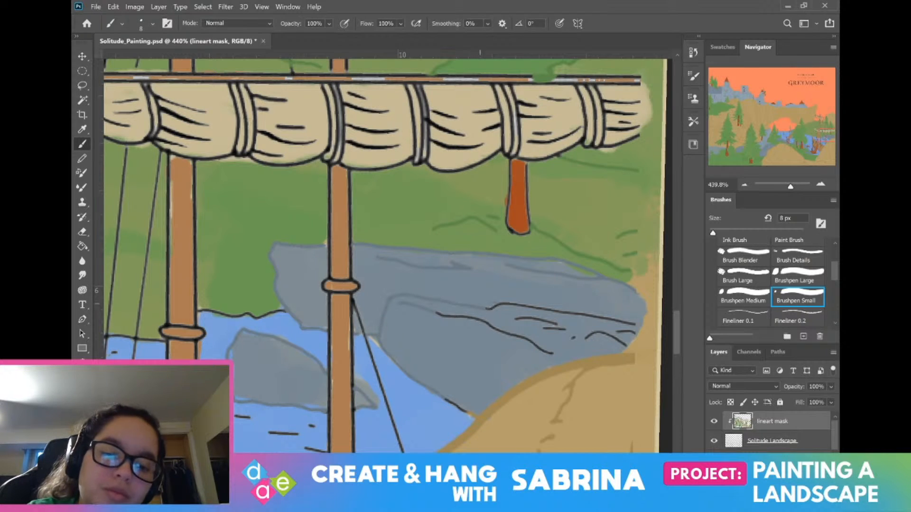
{"action": "mouse_move", "coordinate": [486, 307]}
{"action": "left_mouse_down"}
{"action": "mouse_move", "coordinate": [631, 322]}
{"action": "mouse_move", "coordinate": [594, 310]}
{"action": "mouse_move", "coordinate": [623, 344]}
{"action": "mouse_move", "coordinate": [585, 319]}
{"action": "mouse_move", "coordinate": [569, 334]}
{"action": "mouse_move", "coordinate": [548, 314]}
{"action": "left_mouse_up"}
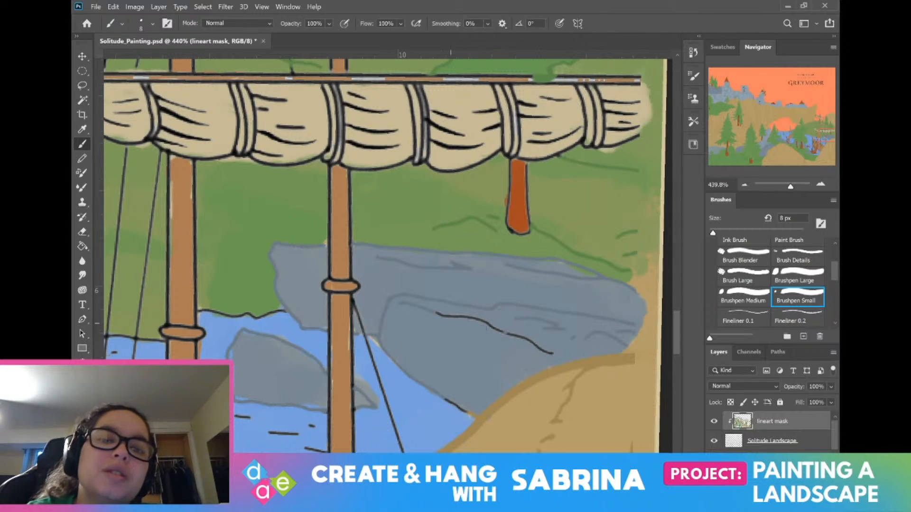
{"action": "mouse_move", "coordinate": [422, 310]}
{"action": "left_mouse_down"}
{"action": "mouse_move", "coordinate": [460, 322]}
{"action": "mouse_move", "coordinate": [465, 312]}
{"action": "mouse_move", "coordinate": [524, 337]}
{"action": "left_mouse_up"}
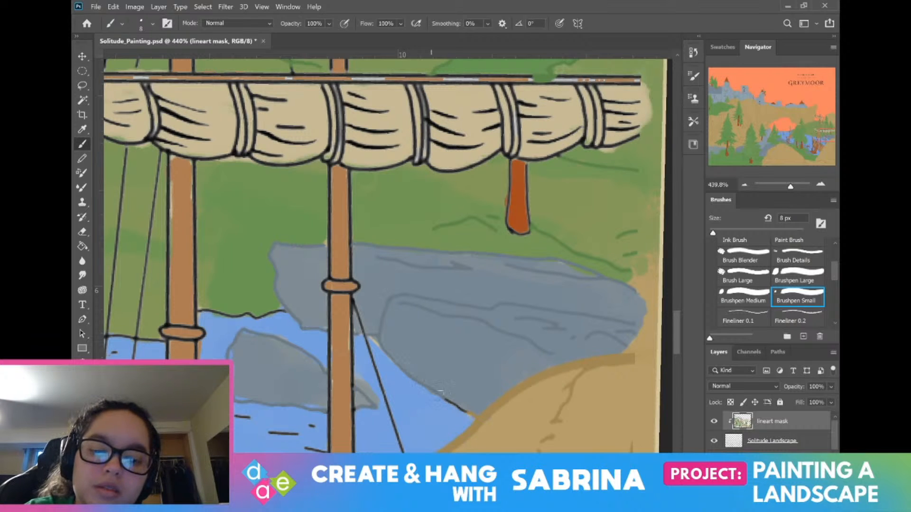
{"action": "left_click_drag", "start_coordinate": [436, 392], "coordinate": [467, 417]}
Step: Check the lower landscape for missed stone lineart and paint the grey-blue over the edge of the rock at the painting's left border
{"action": "mouse_move", "coordinate": [283, 225]}
{"action": "left_mouse_down"}
{"action": "mouse_move", "coordinate": [208, 225]}
{"action": "mouse_move", "coordinate": [678, 249]}
{"action": "left_mouse_up"}
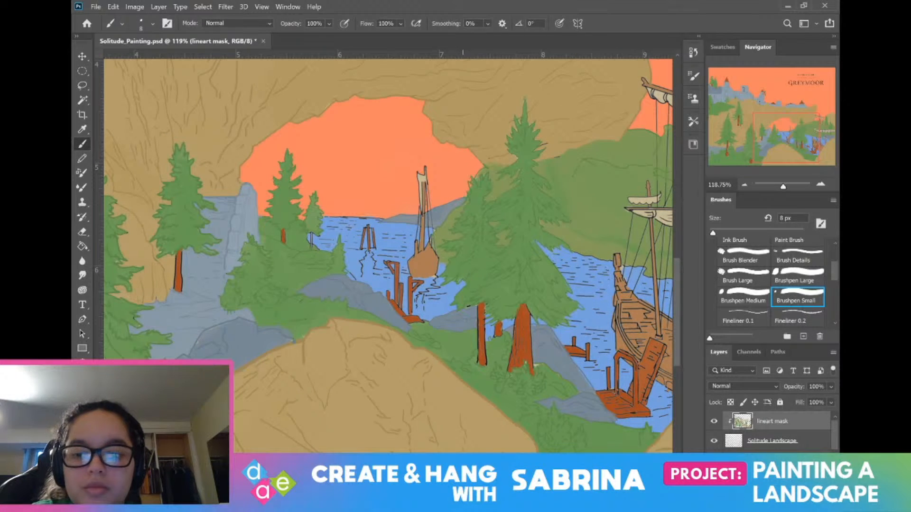
{"action": "left_click_drag", "start_coordinate": [183, 208], "coordinate": [159, 208]}
{"action": "mouse_move", "coordinate": [462, 228]}
{"action": "left_mouse_down"}
{"action": "mouse_move", "coordinate": [517, 252]}
{"action": "mouse_move", "coordinate": [573, 244]}
{"action": "mouse_move", "coordinate": [672, 257]}
{"action": "left_mouse_up"}
{"action": "mouse_move", "coordinate": [300, 249]}
{"action": "left_mouse_down"}
{"action": "mouse_move", "coordinate": [463, 247]}
{"action": "mouse_move", "coordinate": [453, 269]}
{"action": "left_mouse_up"}
{"action": "left_click_drag", "start_coordinate": [223, 402], "coordinate": [463, 320]}
{"action": "left_click_drag", "start_coordinate": [306, 301], "coordinate": [309, 426]}
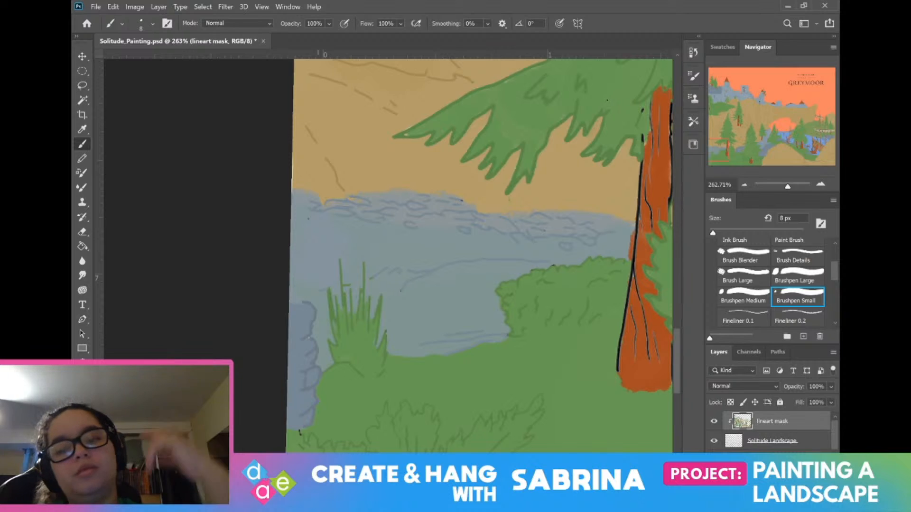
{"action": "key", "text": "ctrl+0"}
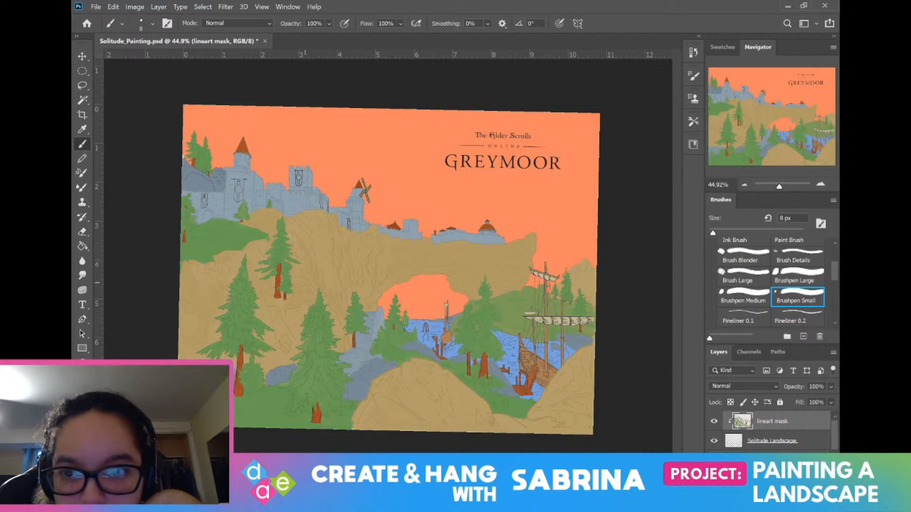
Step: Paint the darker grey-blue over the slope outline below the pines and the long inner ridge line of the mountain beside the castle
{"action": "scroll", "coordinate": [388, 270], "scroll_direction": "up", "scroll_amount": 10}
{"action": "left_click_drag", "start_coordinate": [305, 199], "coordinate": [576, 346]}
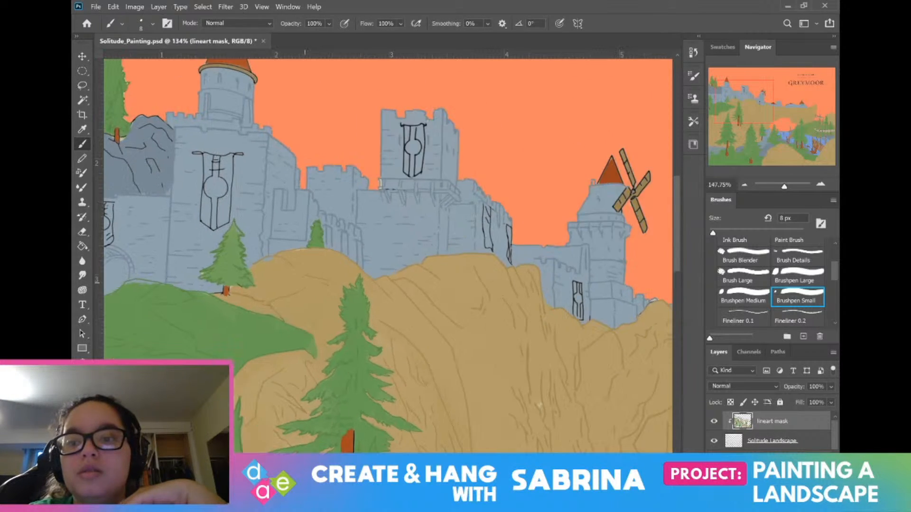
{"action": "scroll", "coordinate": [305, 281], "scroll_direction": "up", "scroll_amount": 1}
{"action": "left_click_drag", "start_coordinate": [305, 281], "coordinate": [474, 400]}
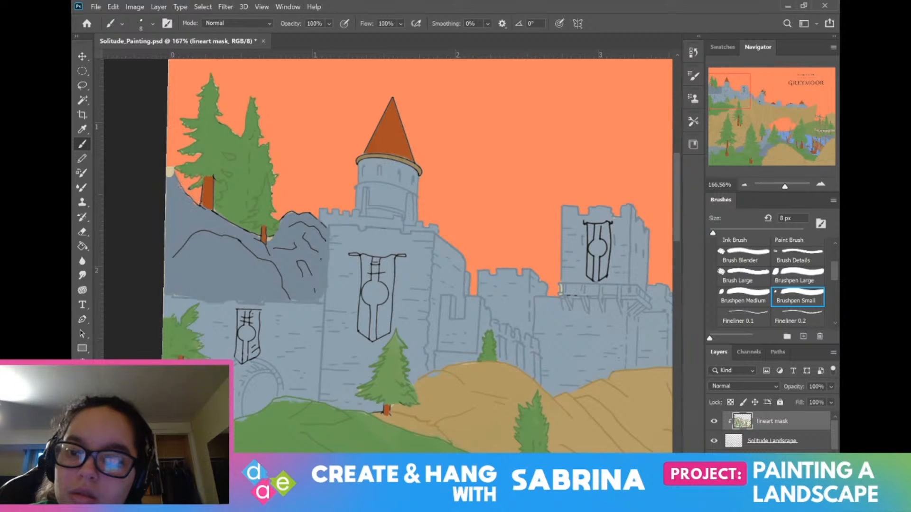
{"action": "scroll", "coordinate": [173, 189], "scroll_direction": "up", "scroll_amount": 6}
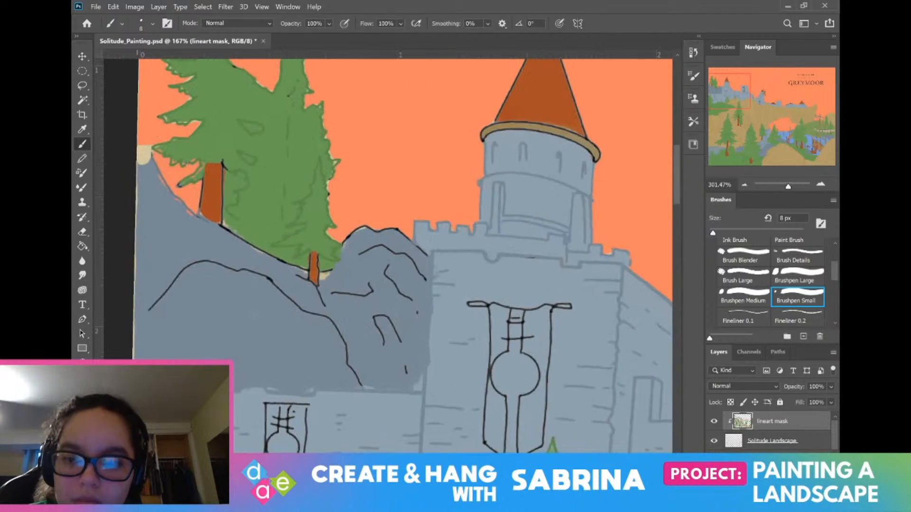
{"action": "left_click_drag", "start_coordinate": [249, 227], "coordinate": [336, 275]}
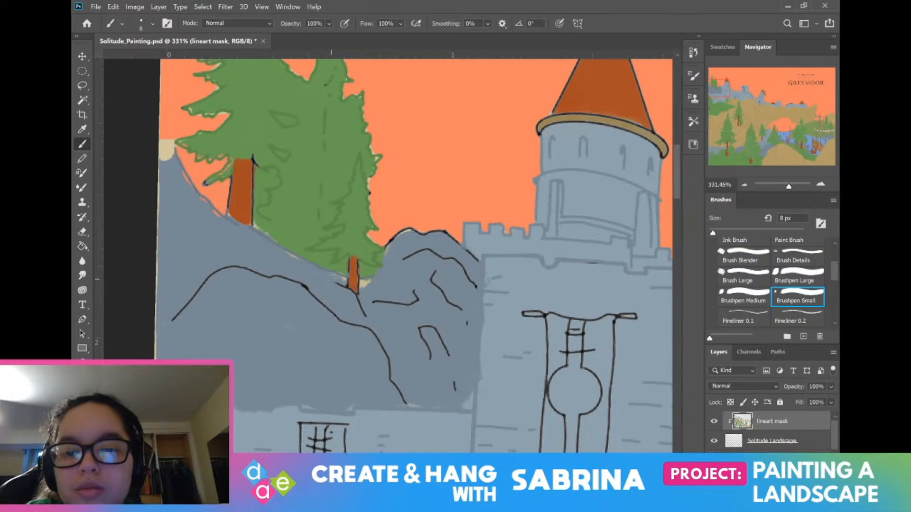
{"action": "mouse_move", "coordinate": [337, 281]}
{"action": "left_mouse_down"}
{"action": "mouse_move", "coordinate": [355, 291]}
{"action": "mouse_move", "coordinate": [373, 333]}
{"action": "left_mouse_up"}
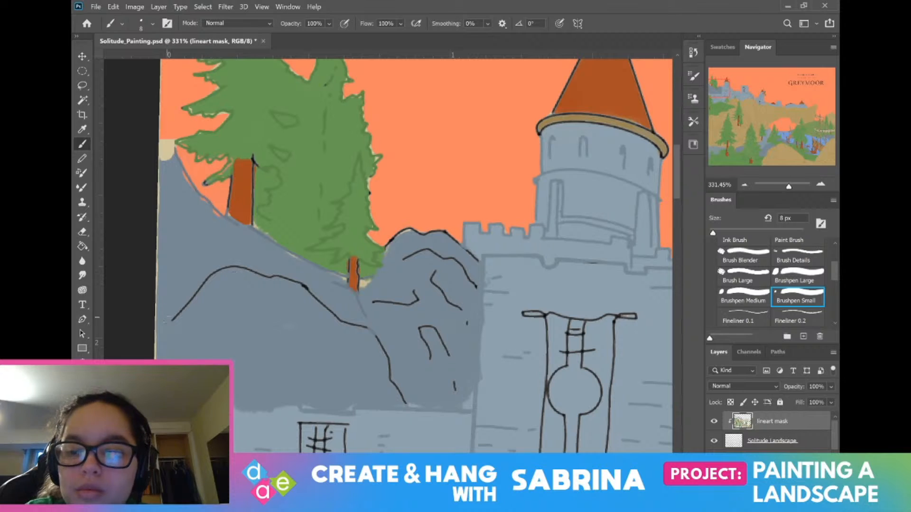
{"action": "mouse_move", "coordinate": [174, 318]}
{"action": "left_mouse_down"}
{"action": "mouse_move", "coordinate": [205, 277]}
{"action": "mouse_move", "coordinate": [257, 271]}
{"action": "mouse_move", "coordinate": [311, 288]}
{"action": "mouse_move", "coordinate": [385, 357]}
{"action": "left_mouse_up"}
{"action": "left_click_drag", "start_coordinate": [400, 396], "coordinate": [406, 406]}
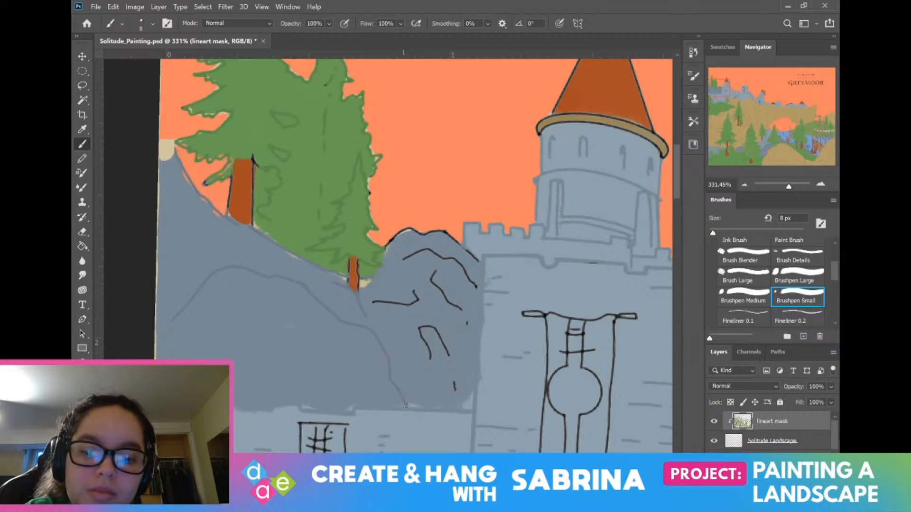
Step: Paint the darker grey-blue over the small cracks and crest outline of the mountain peak next to the castle tower
{"action": "mouse_move", "coordinate": [431, 358]}
{"action": "left_mouse_down"}
{"action": "mouse_move", "coordinate": [439, 338]}
{"action": "mouse_move", "coordinate": [448, 355]}
{"action": "left_mouse_up"}
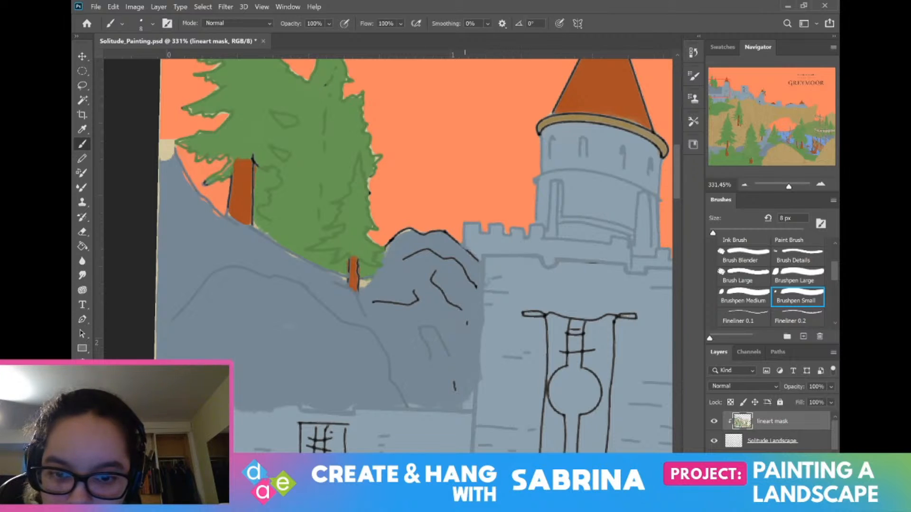
{"action": "left_click_drag", "start_coordinate": [454, 391], "coordinate": [454, 377]}
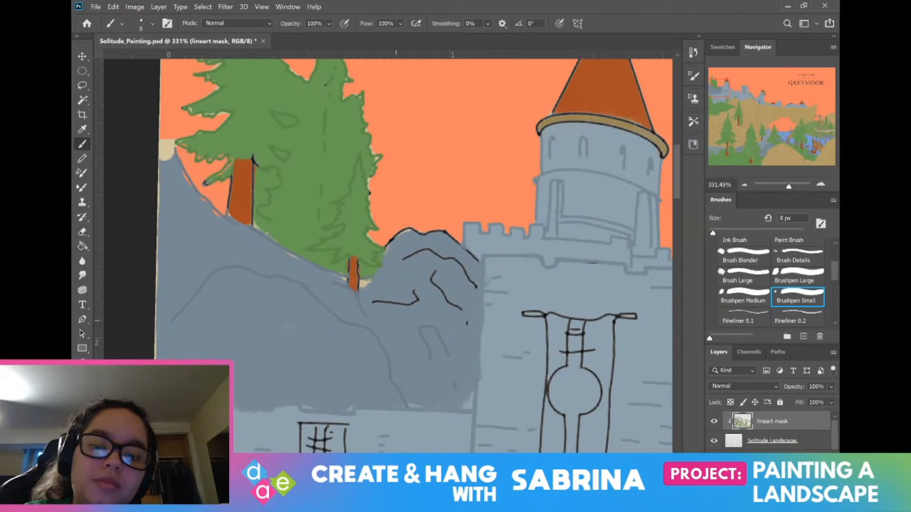
{"action": "mouse_move", "coordinate": [375, 302]}
{"action": "left_mouse_down"}
{"action": "mouse_move", "coordinate": [397, 303]}
{"action": "mouse_move", "coordinate": [388, 306]}
{"action": "left_mouse_up"}
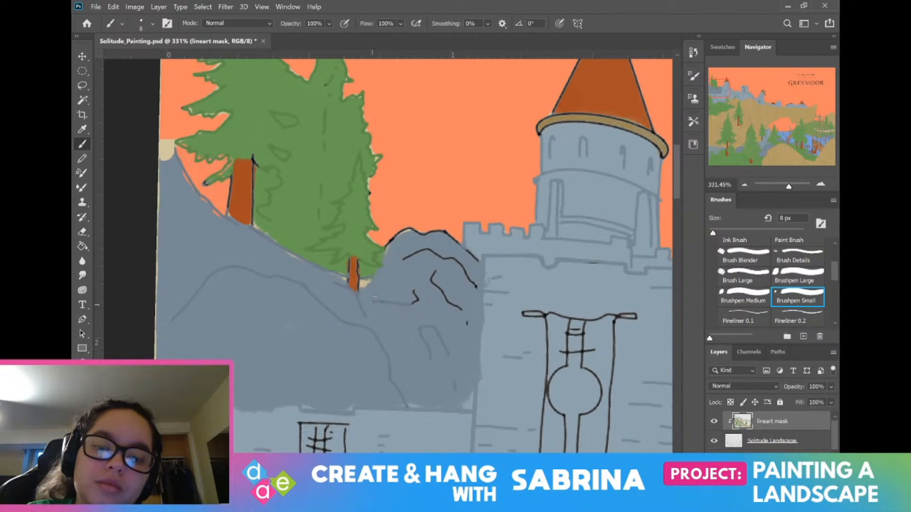
{"action": "left_click_drag", "start_coordinate": [402, 260], "coordinate": [461, 265]}
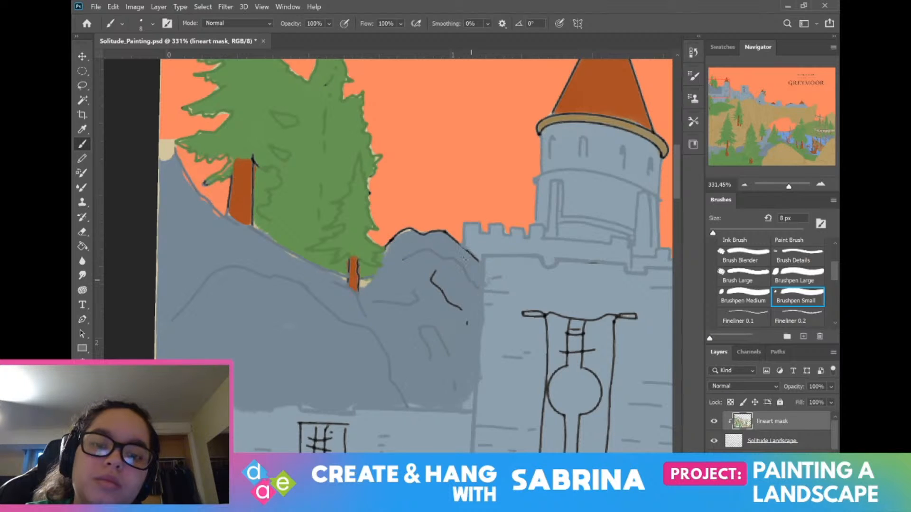
{"action": "mouse_move", "coordinate": [464, 259]}
{"action": "left_mouse_down"}
{"action": "mouse_move", "coordinate": [433, 221]}
{"action": "mouse_move", "coordinate": [436, 235]}
{"action": "mouse_move", "coordinate": [412, 227]}
{"action": "mouse_move", "coordinate": [388, 246]}
{"action": "left_mouse_up"}
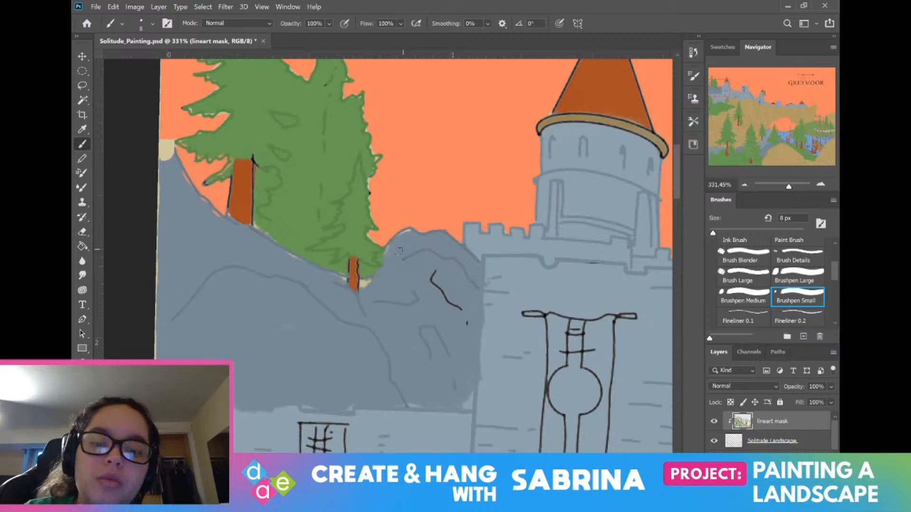
{"action": "left_click_drag", "start_coordinate": [464, 311], "coordinate": [431, 276]}
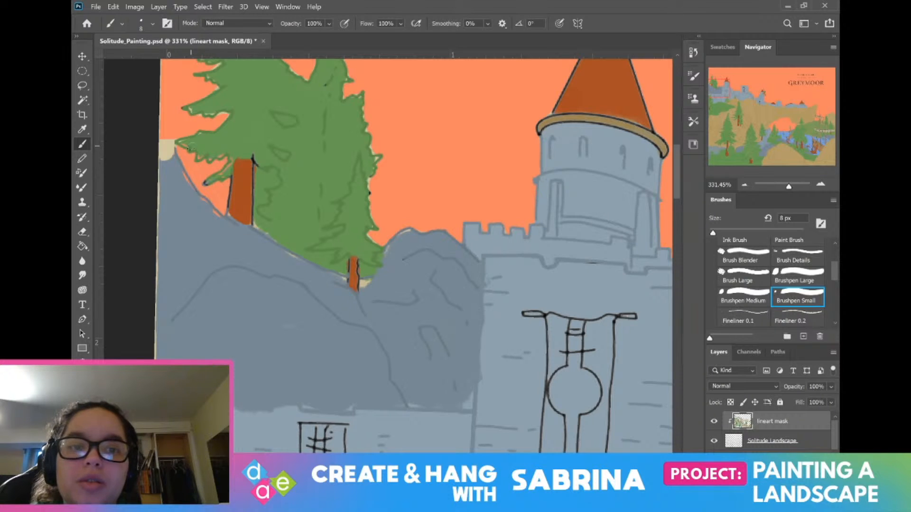
Step: Sample the water's blue, set the foreground colour to the darker blue 6b93ce, and return to the brush
{"action": "left_click_drag", "start_coordinate": [191, 148], "coordinate": [85, 67]}
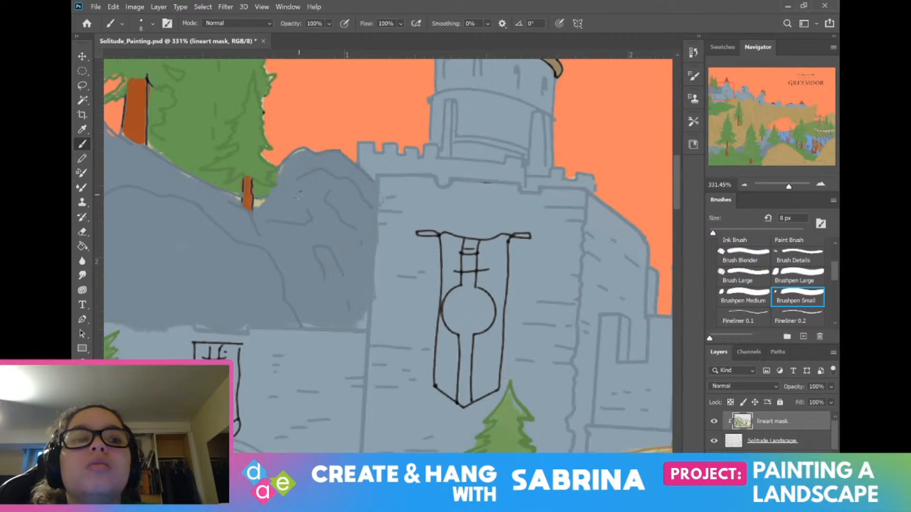
{"action": "scroll", "coordinate": [299, 194], "scroll_direction": "down", "scroll_amount": 3}
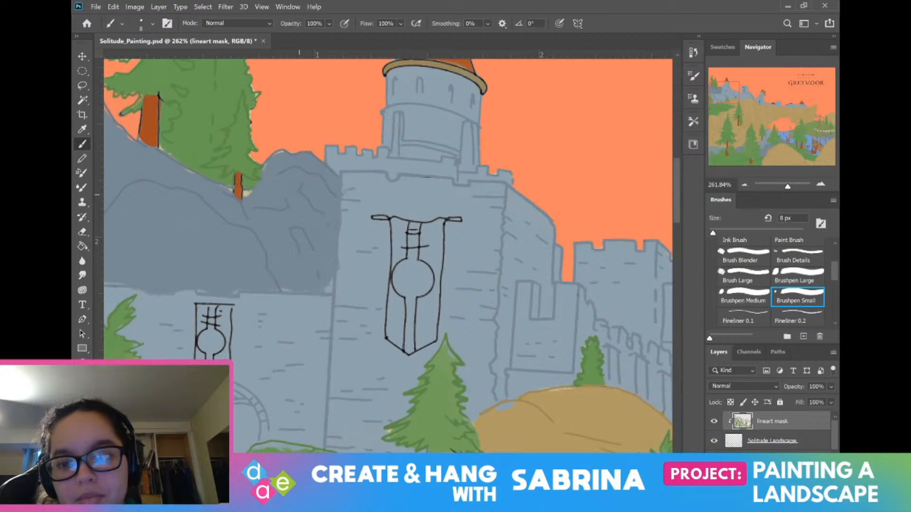
{"action": "scroll", "coordinate": [299, 195], "scroll_direction": "down", "scroll_amount": 4}
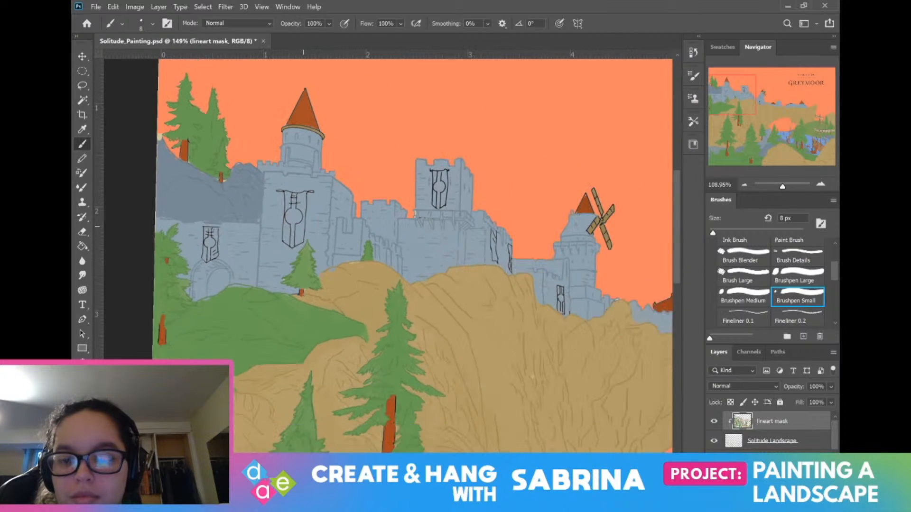
{"action": "scroll", "coordinate": [304, 227], "scroll_direction": "down", "scroll_amount": 3}
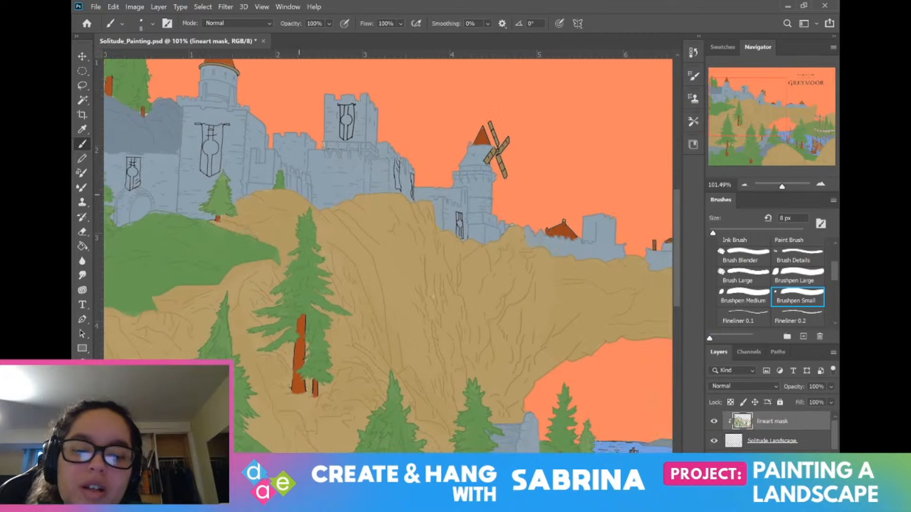
{"action": "left_click_drag", "start_coordinate": [284, 181], "coordinate": [260, 157]}
{"action": "scroll", "coordinate": [299, 194], "scroll_direction": "down", "scroll_amount": 3}
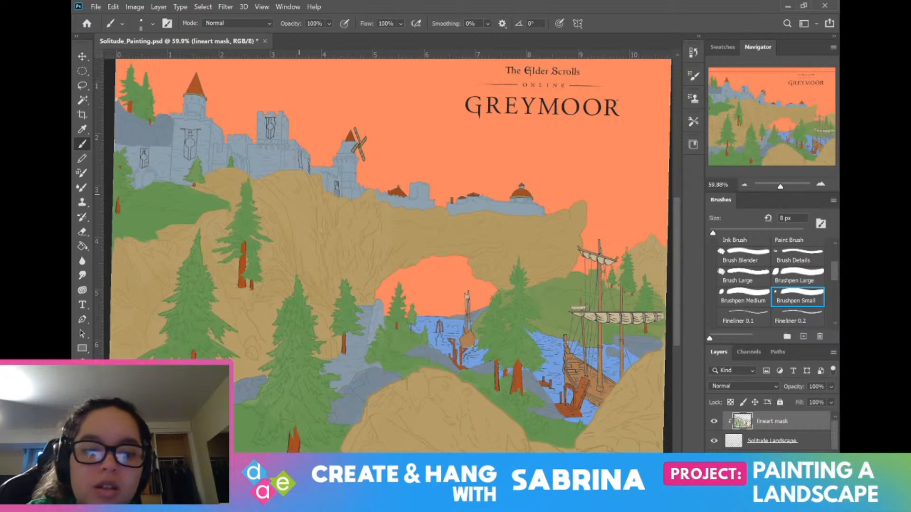
{"action": "scroll", "coordinate": [472, 325], "scroll_direction": "up", "scroll_amount": 5}
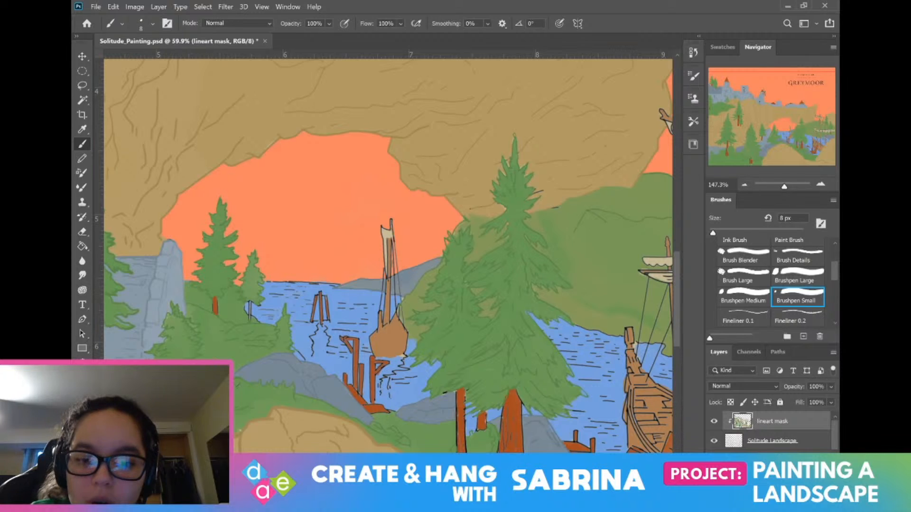
{"action": "scroll", "coordinate": [270, 290], "scroll_direction": "up", "scroll_amount": 1}
{"action": "key", "text": "i"}
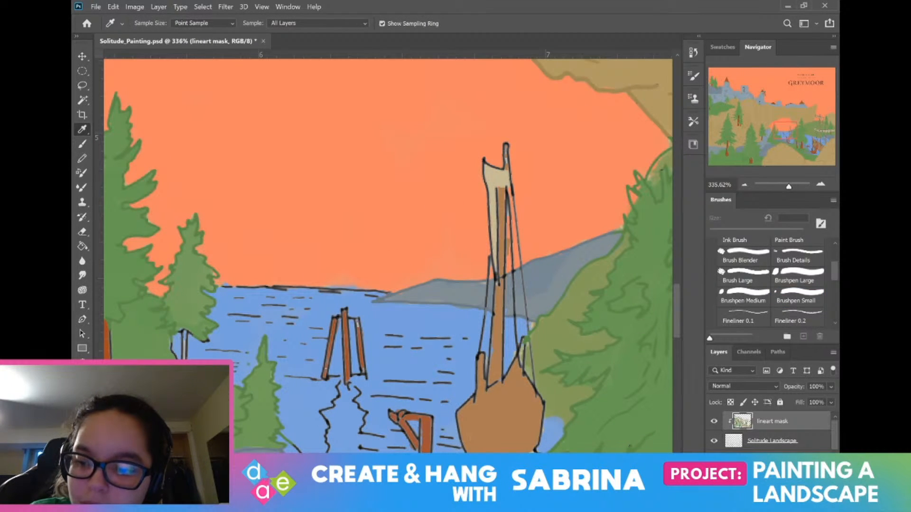
{"action": "left_click", "coordinate": [80, 416]}
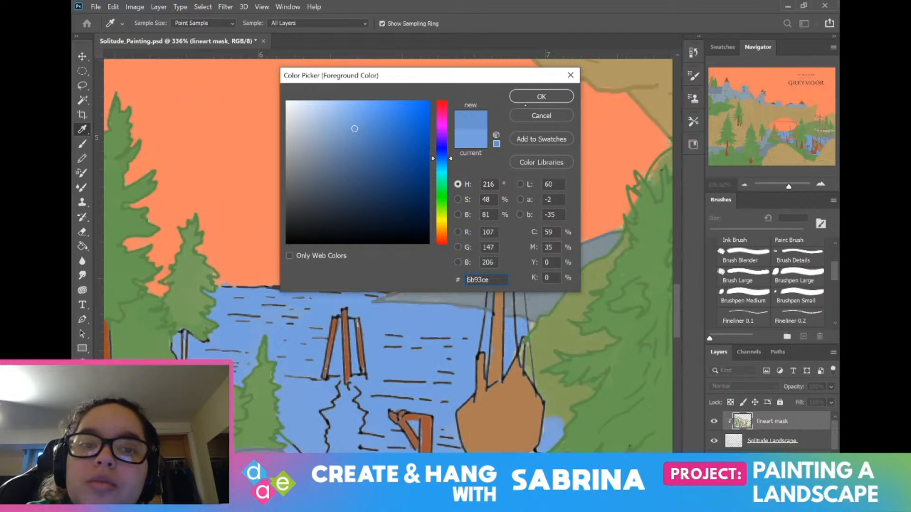
{"action": "left_click", "coordinate": [523, 100]}
{"action": "key", "text": "b"}
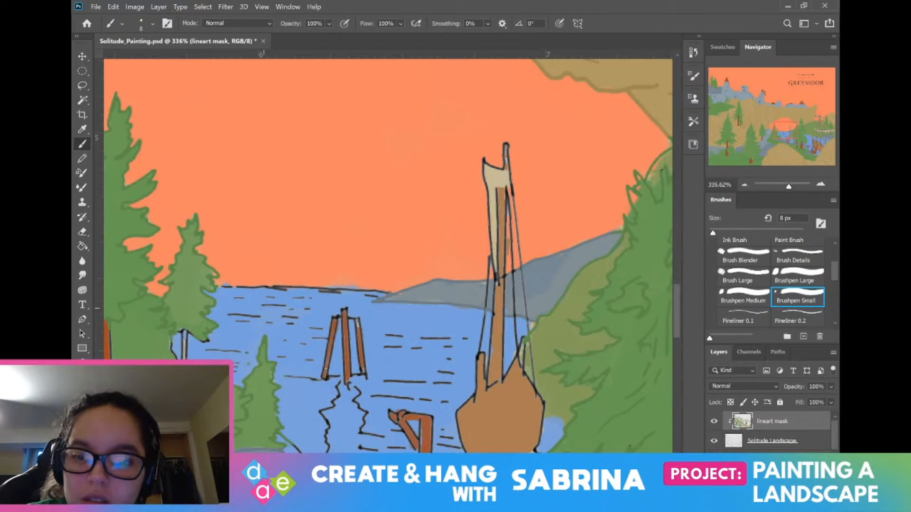
Step: Paint the darker blue over the ripples beside the wooden posts and over the wavy reflection lines beneath them
{"action": "mouse_move", "coordinate": [263, 306]}
{"action": "left_mouse_down"}
{"action": "mouse_move", "coordinate": [283, 309]}
{"action": "mouse_move", "coordinate": [336, 288]}
{"action": "left_mouse_up"}
{"action": "mouse_move", "coordinate": [339, 384]}
{"action": "left_mouse_down"}
{"action": "mouse_move", "coordinate": [320, 412]}
{"action": "mouse_move", "coordinate": [323, 437]}
{"action": "left_mouse_up"}
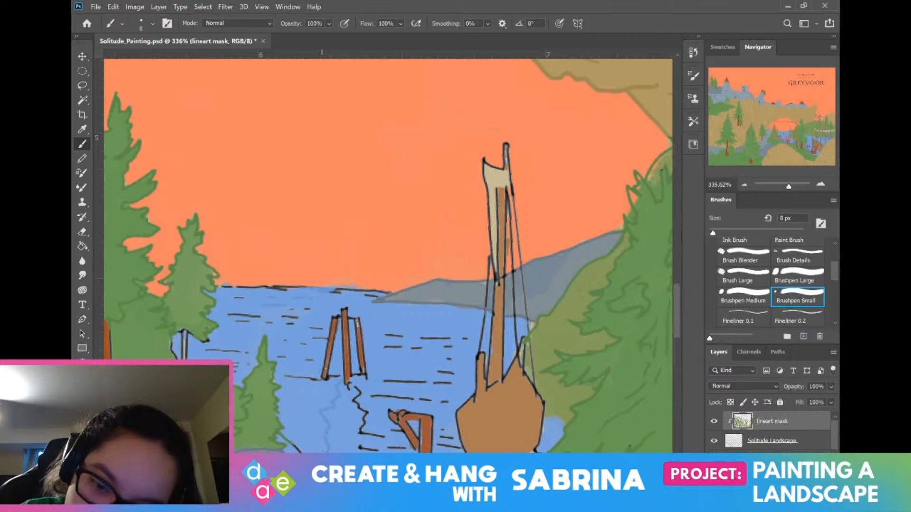
{"action": "scroll", "coordinate": [227, 287], "scroll_direction": "down", "scroll_amount": 4}
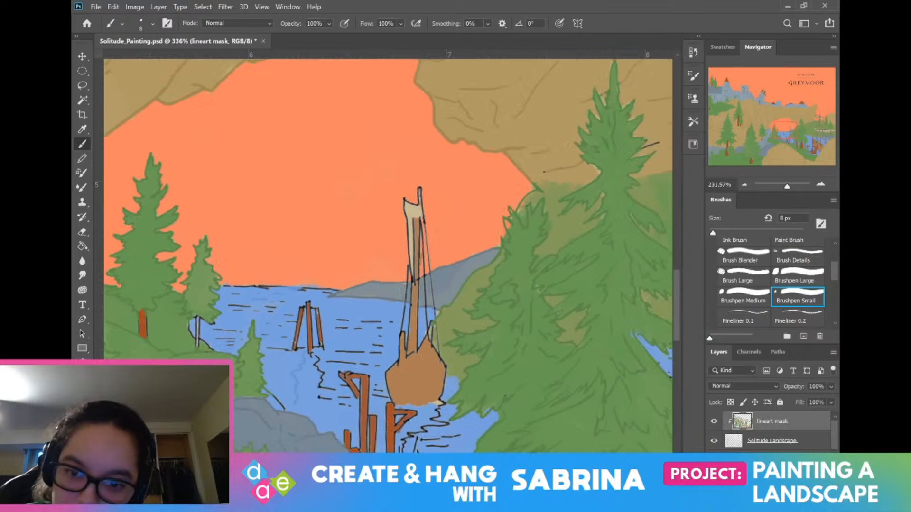
{"action": "scroll", "coordinate": [227, 284], "scroll_direction": "down", "scroll_amount": 1}
{"action": "scroll", "coordinate": [228, 264], "scroll_direction": "up", "scroll_amount": 6}
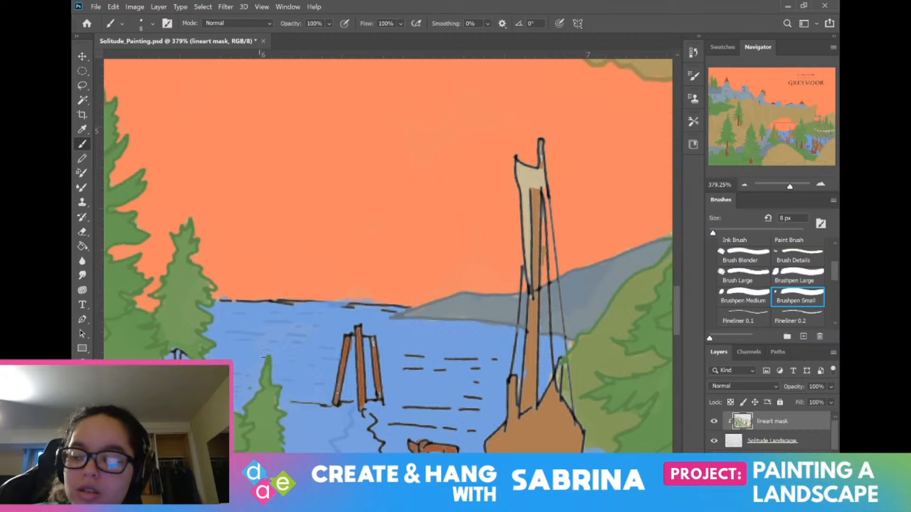
{"action": "mouse_move", "coordinate": [290, 402]}
{"action": "left_mouse_down"}
{"action": "mouse_move", "coordinate": [342, 412]}
{"action": "mouse_move", "coordinate": [339, 403]}
{"action": "mouse_move", "coordinate": [370, 428]}
{"action": "mouse_move", "coordinate": [376, 417]}
{"action": "mouse_move", "coordinate": [383, 452]}
{"action": "left_mouse_up"}
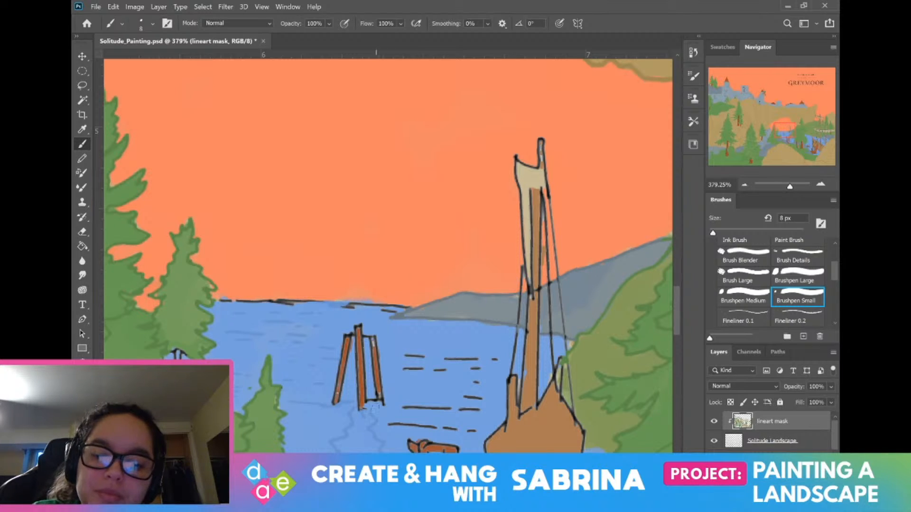
Step: Paint the darker blue over the ripples between the wooden posts and the small boat, and over the water's horizon line
{"action": "mouse_move", "coordinate": [376, 406]}
{"action": "left_mouse_down"}
{"action": "mouse_move", "coordinate": [417, 426]}
{"action": "mouse_move", "coordinate": [476, 431]}
{"action": "mouse_move", "coordinate": [480, 409]}
{"action": "mouse_move", "coordinate": [427, 407]}
{"action": "left_mouse_up"}
{"action": "mouse_move", "coordinate": [402, 369]}
{"action": "left_mouse_down"}
{"action": "mouse_move", "coordinate": [422, 369]}
{"action": "mouse_move", "coordinate": [425, 356]}
{"action": "mouse_move", "coordinate": [447, 370]}
{"action": "left_mouse_up"}
{"action": "left_click_drag", "start_coordinate": [445, 359], "coordinate": [469, 359]}
{"action": "left_click_drag", "start_coordinate": [471, 369], "coordinate": [478, 359]}
{"action": "mouse_move", "coordinate": [474, 381]}
{"action": "left_mouse_down"}
{"action": "mouse_move", "coordinate": [476, 401]}
{"action": "mouse_move", "coordinate": [463, 398]}
{"action": "left_mouse_up"}
{"action": "mouse_move", "coordinate": [354, 306]}
{"action": "left_mouse_down"}
{"action": "mouse_move", "coordinate": [338, 305]}
{"action": "mouse_move", "coordinate": [394, 308]}
{"action": "mouse_move", "coordinate": [221, 300]}
{"action": "left_mouse_up"}
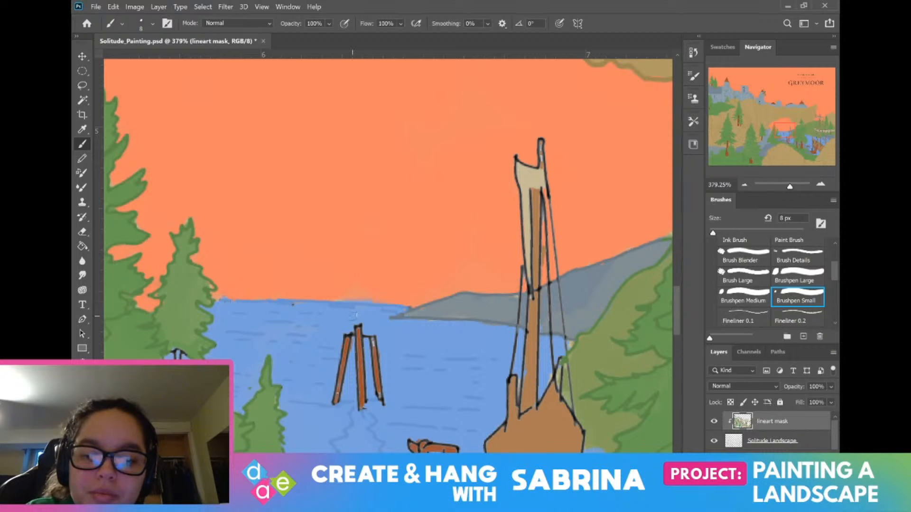
Step: Paint the darker blue over the ripples around the broken dock posts and the reflection lines below the small boat's hull
{"action": "left_click_drag", "start_coordinate": [353, 316], "coordinate": [374, 143]}
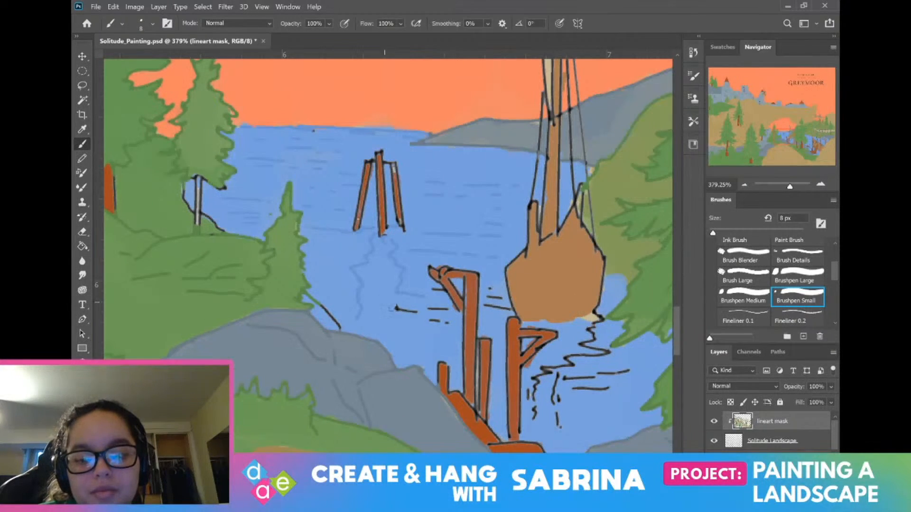
{"action": "mouse_move", "coordinate": [378, 303]}
{"action": "left_mouse_down"}
{"action": "mouse_move", "coordinate": [432, 319]}
{"action": "mouse_move", "coordinate": [434, 332]}
{"action": "left_mouse_up"}
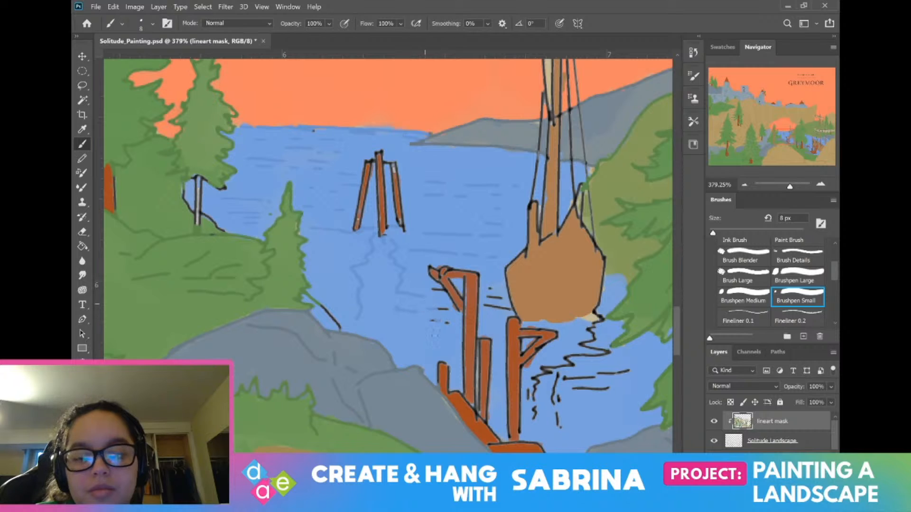
{"action": "mouse_move", "coordinate": [432, 291]}
{"action": "left_mouse_down"}
{"action": "mouse_move", "coordinate": [492, 304]}
{"action": "mouse_move", "coordinate": [489, 287]}
{"action": "mouse_move", "coordinate": [487, 313]}
{"action": "mouse_move", "coordinate": [510, 310]}
{"action": "left_mouse_up"}
{"action": "mouse_move", "coordinate": [594, 326]}
{"action": "left_mouse_down"}
{"action": "mouse_move", "coordinate": [599, 320]}
{"action": "mouse_move", "coordinate": [586, 340]}
{"action": "mouse_move", "coordinate": [606, 354]}
{"action": "mouse_move", "coordinate": [533, 377]}
{"action": "mouse_move", "coordinate": [531, 413]}
{"action": "mouse_move", "coordinate": [558, 379]}
{"action": "mouse_move", "coordinate": [553, 371]}
{"action": "mouse_move", "coordinate": [561, 427]}
{"action": "left_mouse_up"}
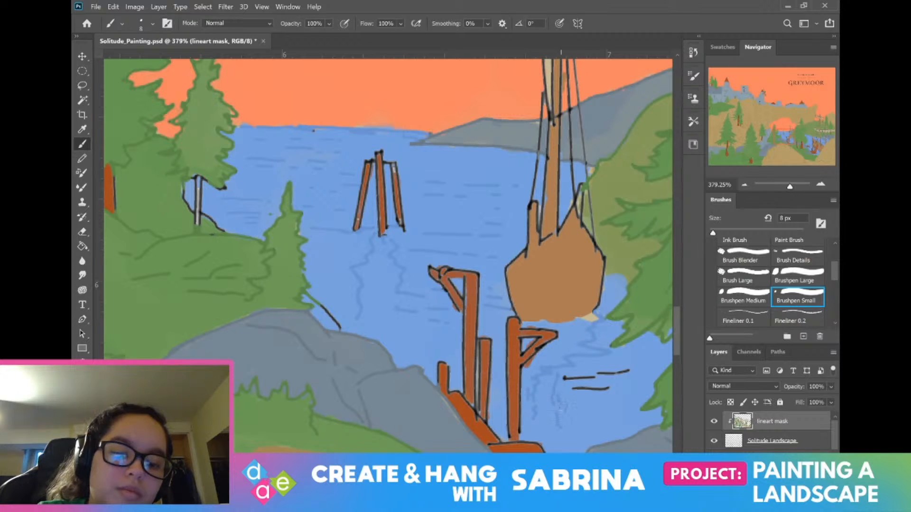
{"action": "mouse_move", "coordinate": [564, 378]}
{"action": "left_mouse_down"}
{"action": "mouse_move", "coordinate": [596, 382]}
{"action": "mouse_move", "coordinate": [615, 372]}
{"action": "mouse_move", "coordinate": [579, 388]}
{"action": "mouse_move", "coordinate": [608, 387]}
{"action": "left_mouse_up"}
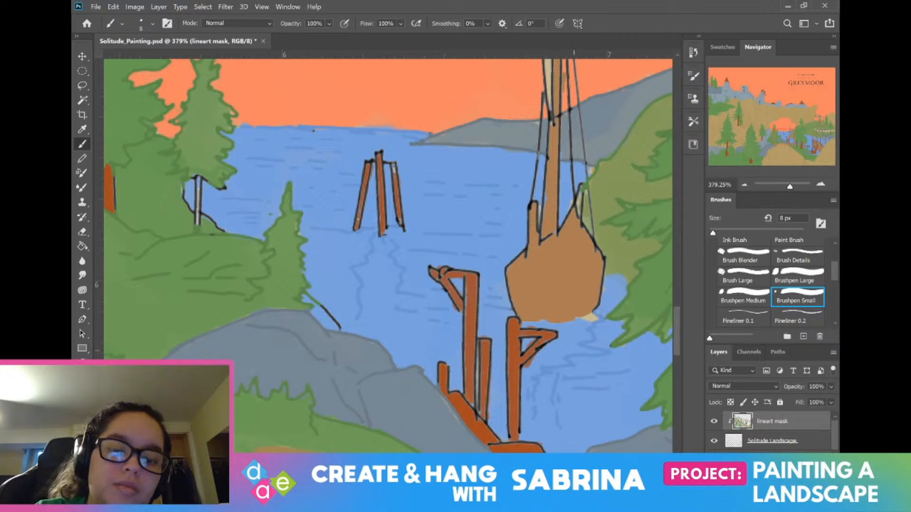
Step: Paint the darker blue over the short diagonal water line between the small pine and the grey rock
{"action": "left_click_drag", "start_coordinate": [573, 351], "coordinate": [398, 214]}
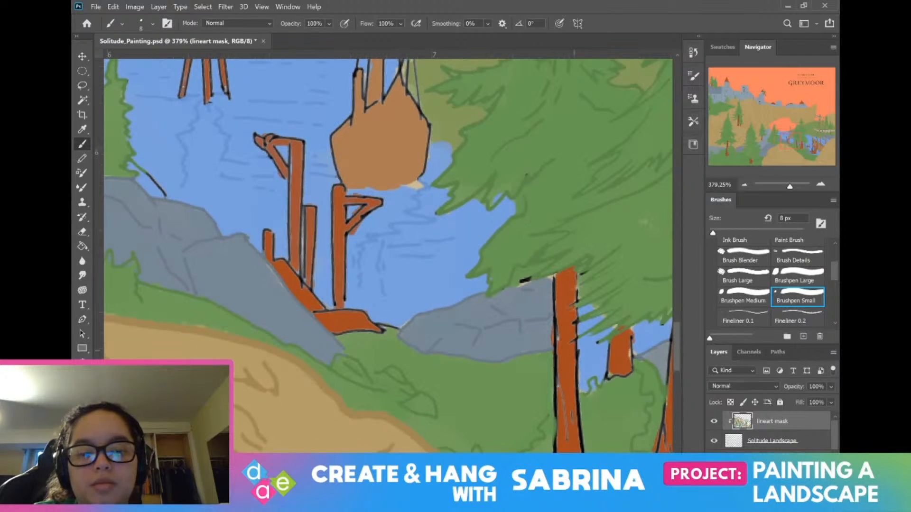
{"action": "left_click_drag", "start_coordinate": [527, 325], "coordinate": [597, 366]}
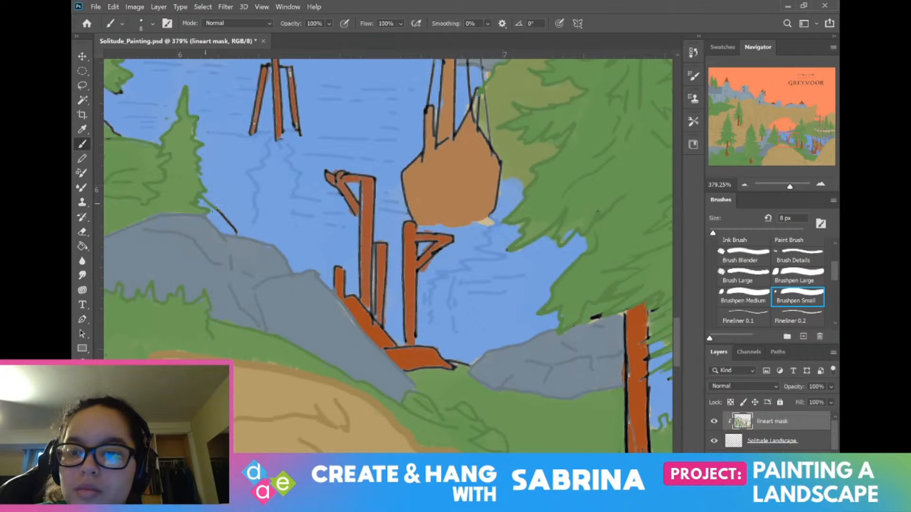
{"action": "left_click_drag", "start_coordinate": [214, 207], "coordinate": [235, 230]}
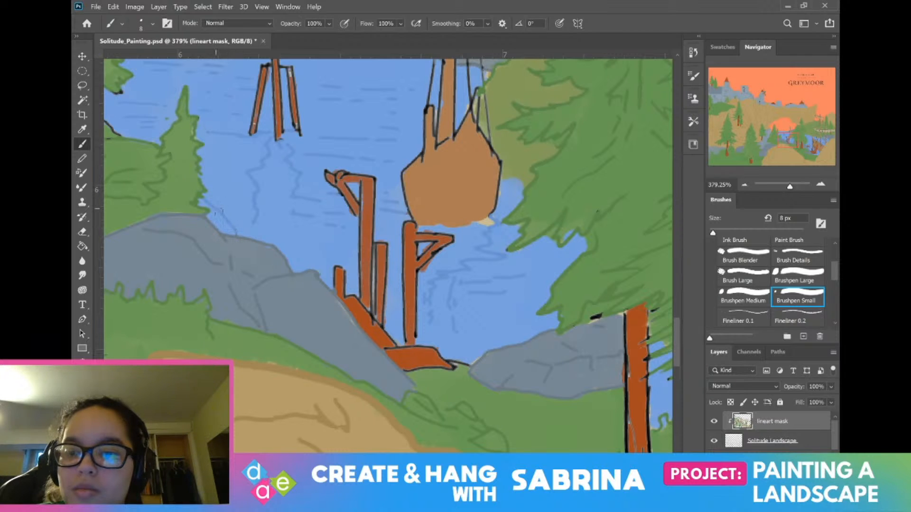
Step: Paint the darker blue over the upper water ripples between the large pine and the far green shore
{"action": "left_click_drag", "start_coordinate": [564, 286], "coordinate": [219, 203]}
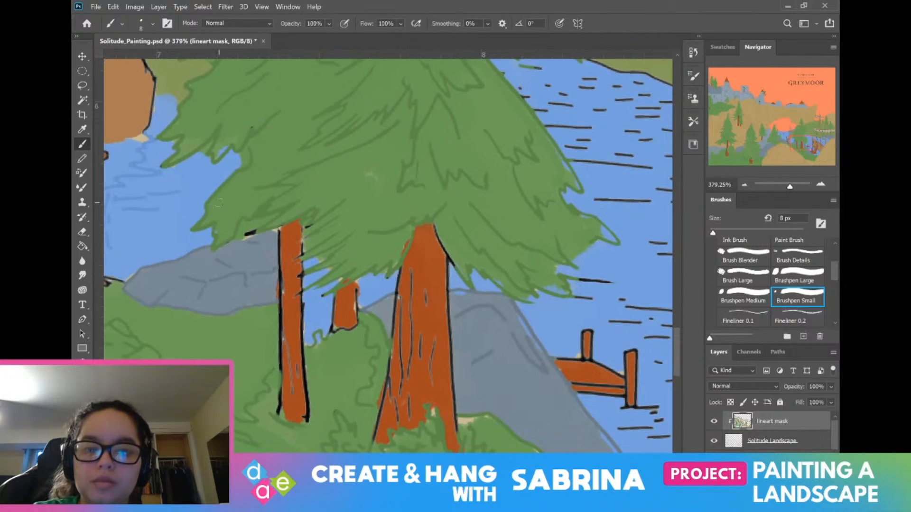
{"action": "left_click_drag", "start_coordinate": [506, 72], "coordinate": [360, 190]}
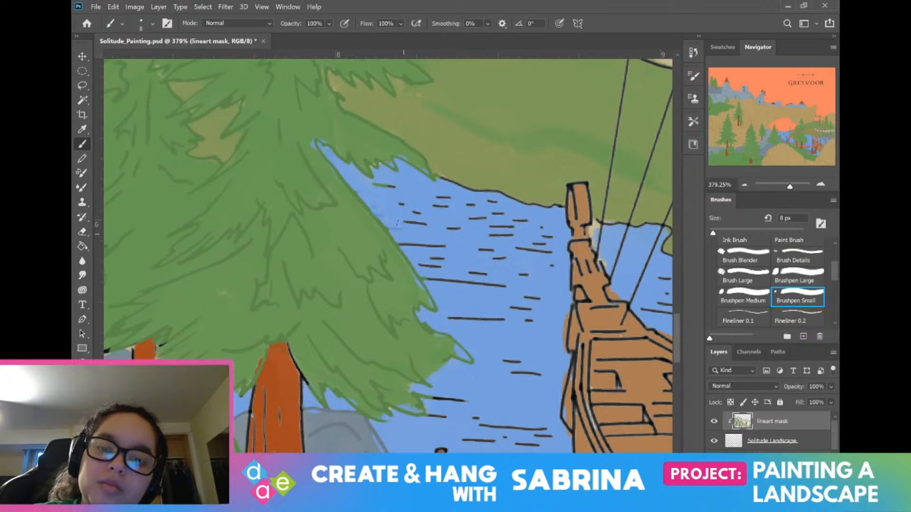
{"action": "mouse_move", "coordinate": [374, 185]}
{"action": "left_mouse_down"}
{"action": "mouse_move", "coordinate": [421, 223]}
{"action": "mouse_move", "coordinate": [399, 206]}
{"action": "mouse_move", "coordinate": [413, 233]}
{"action": "mouse_move", "coordinate": [407, 224]}
{"action": "mouse_move", "coordinate": [403, 247]}
{"action": "mouse_move", "coordinate": [403, 234]}
{"action": "mouse_move", "coordinate": [434, 233]}
{"action": "mouse_move", "coordinate": [413, 205]}
{"action": "mouse_move", "coordinate": [425, 266]}
{"action": "mouse_move", "coordinate": [441, 289]}
{"action": "mouse_move", "coordinate": [426, 265]}
{"action": "mouse_move", "coordinate": [427, 275]}
{"action": "mouse_move", "coordinate": [450, 285]}
{"action": "mouse_move", "coordinate": [442, 277]}
{"action": "mouse_move", "coordinate": [498, 281]}
{"action": "mouse_move", "coordinate": [448, 272]}
{"action": "mouse_move", "coordinate": [480, 290]}
{"action": "mouse_move", "coordinate": [506, 286]}
{"action": "mouse_move", "coordinate": [492, 288]}
{"action": "mouse_move", "coordinate": [488, 252]}
{"action": "left_mouse_up"}
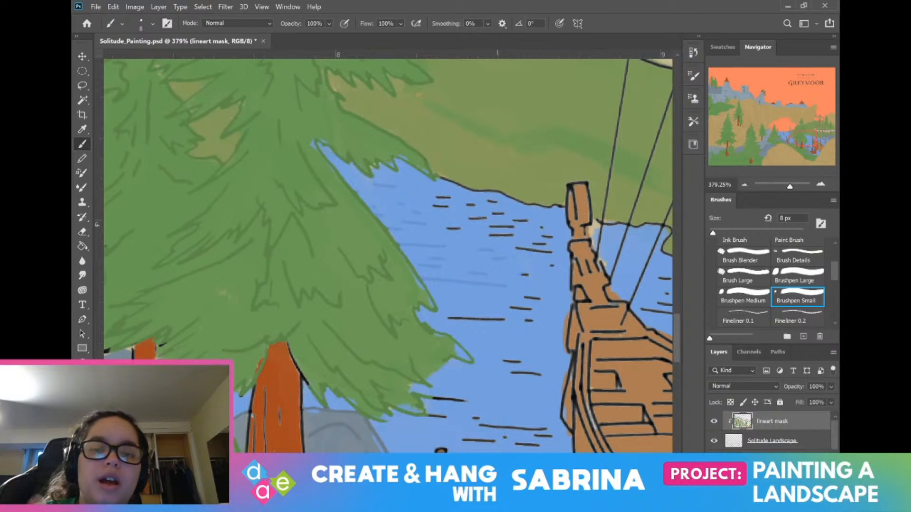
{"action": "left_click_drag", "start_coordinate": [433, 207], "coordinate": [452, 197]}
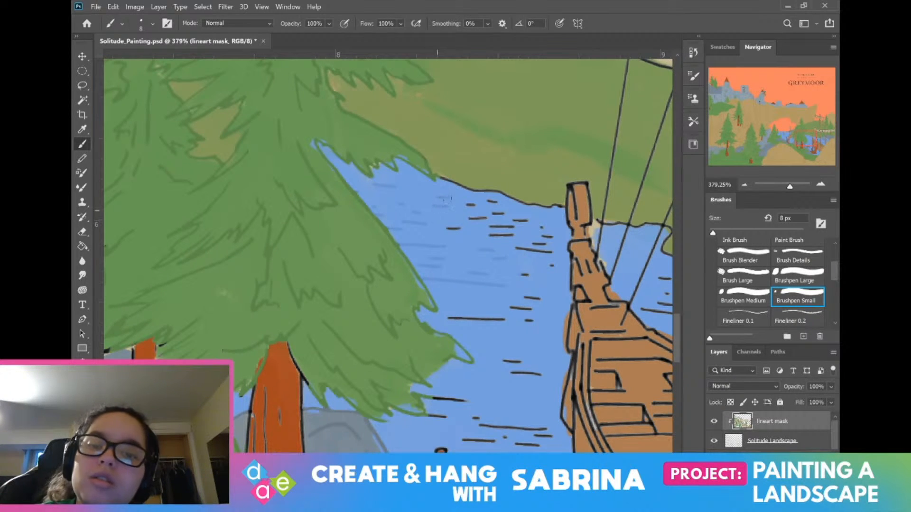
{"action": "mouse_move", "coordinate": [446, 229]}
{"action": "left_mouse_down"}
{"action": "mouse_move", "coordinate": [475, 205]}
{"action": "mouse_move", "coordinate": [481, 219]}
{"action": "mouse_move", "coordinate": [498, 202]}
{"action": "left_mouse_up"}
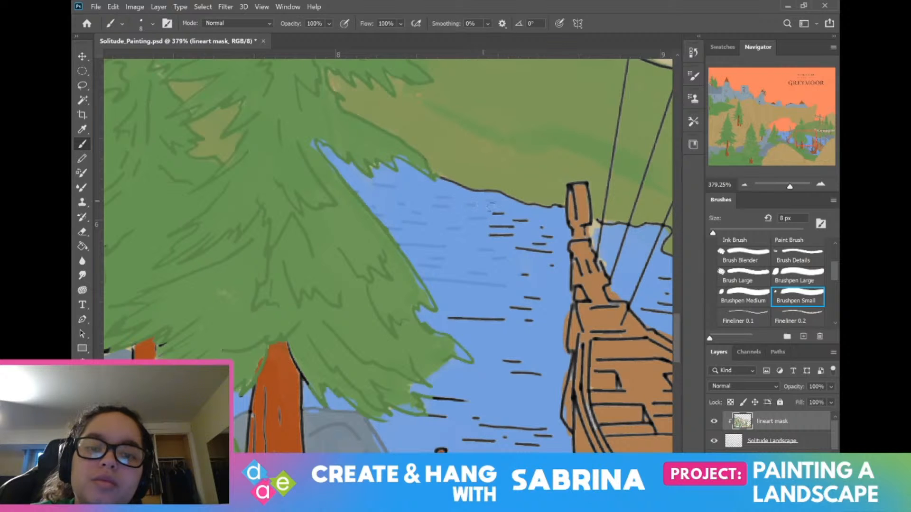
{"action": "mouse_move", "coordinate": [512, 232]}
{"action": "left_mouse_down"}
{"action": "mouse_move", "coordinate": [492, 228]}
{"action": "mouse_move", "coordinate": [511, 221]}
{"action": "left_mouse_up"}
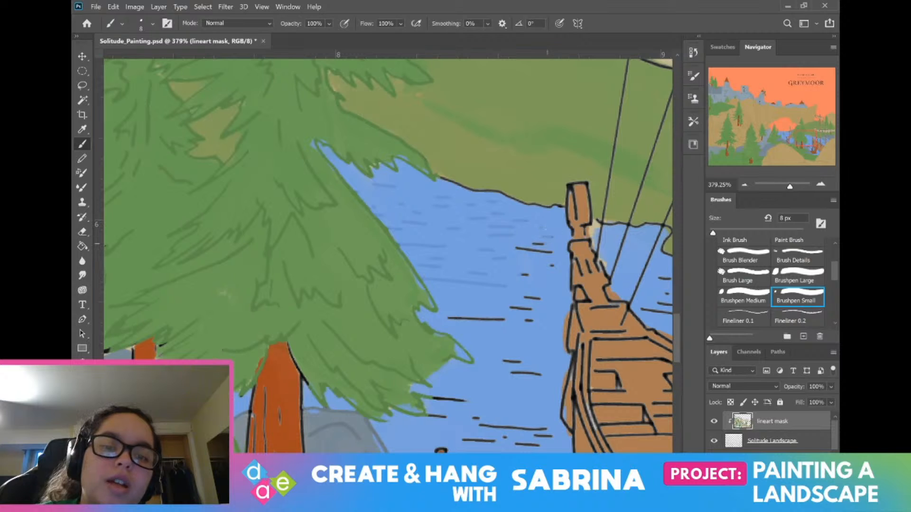
Step: Paint the darker blue over the remaining ripples between the large pine's lower branches and the ship's bow
{"action": "mouse_move", "coordinate": [543, 247]}
{"action": "left_mouse_down"}
{"action": "mouse_move", "coordinate": [516, 230]}
{"action": "mouse_move", "coordinate": [521, 274]}
{"action": "left_mouse_up"}
{"action": "mouse_move", "coordinate": [534, 310]}
{"action": "left_mouse_down"}
{"action": "mouse_move", "coordinate": [530, 298]}
{"action": "mouse_move", "coordinate": [525, 313]}
{"action": "left_mouse_up"}
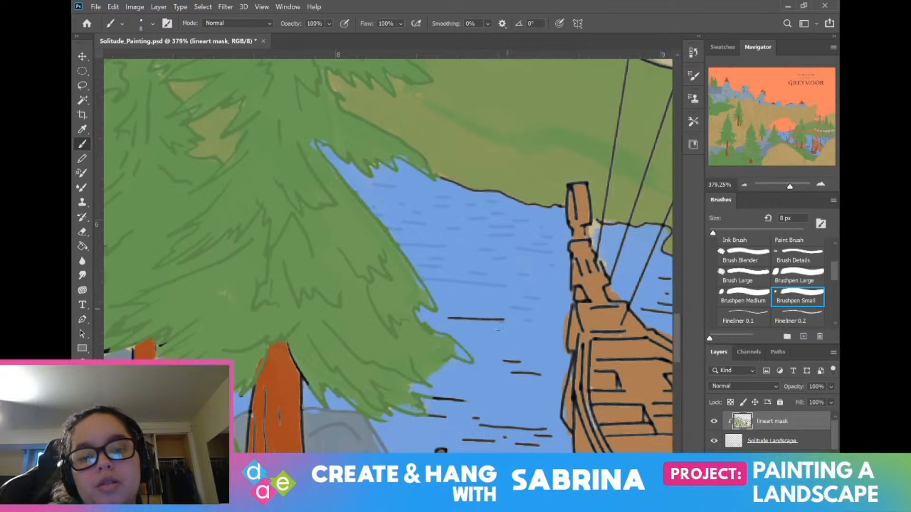
{"action": "mouse_move", "coordinate": [504, 320]}
{"action": "left_mouse_down"}
{"action": "mouse_move", "coordinate": [455, 319]}
{"action": "mouse_move", "coordinate": [504, 320]}
{"action": "left_mouse_up"}
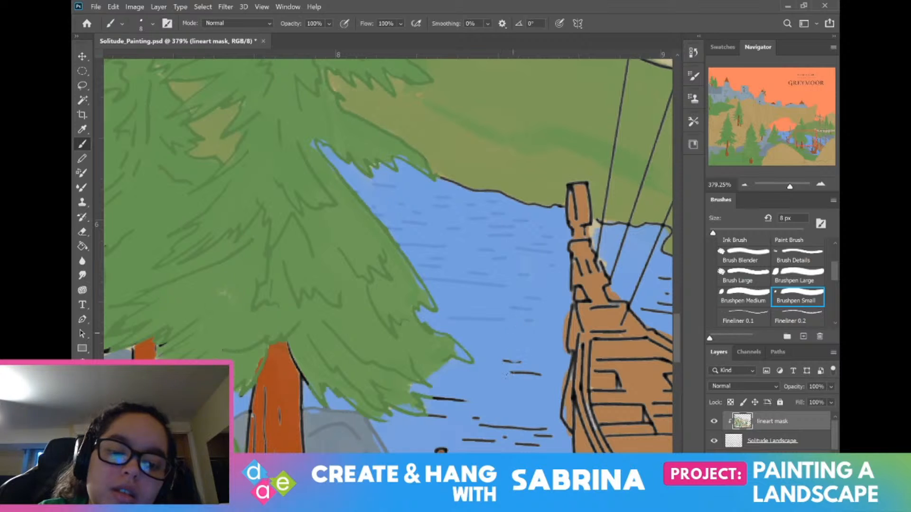
{"action": "left_click_drag", "start_coordinate": [503, 362], "coordinate": [539, 374]}
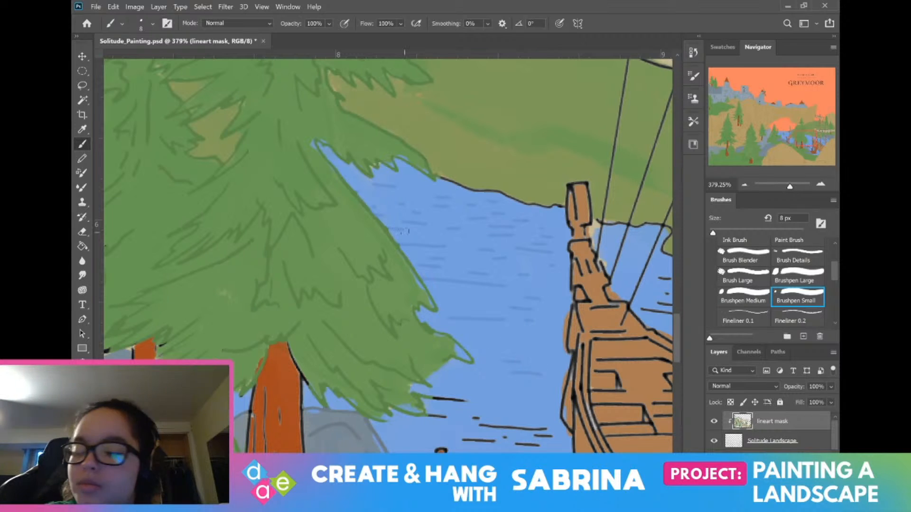
Step: Paint the darker blue over the ripples below the large pine's branches and around the small dock beside the ship
{"action": "mouse_move", "coordinate": [413, 394]}
{"action": "left_mouse_down"}
{"action": "mouse_move", "coordinate": [459, 396]}
{"action": "mouse_move", "coordinate": [448, 401]}
{"action": "mouse_move", "coordinate": [462, 407]}
{"action": "mouse_move", "coordinate": [437, 399]}
{"action": "mouse_move", "coordinate": [442, 418]}
{"action": "mouse_move", "coordinate": [427, 422]}
{"action": "mouse_move", "coordinate": [386, 405]}
{"action": "left_mouse_up"}
{"action": "mouse_move", "coordinate": [468, 414]}
{"action": "left_mouse_down"}
{"action": "mouse_move", "coordinate": [411, 330]}
{"action": "mouse_move", "coordinate": [488, 346]}
{"action": "mouse_move", "coordinate": [406, 356]}
{"action": "mouse_move", "coordinate": [449, 373]}
{"action": "mouse_move", "coordinate": [482, 362]}
{"action": "mouse_move", "coordinate": [489, 378]}
{"action": "left_mouse_up"}
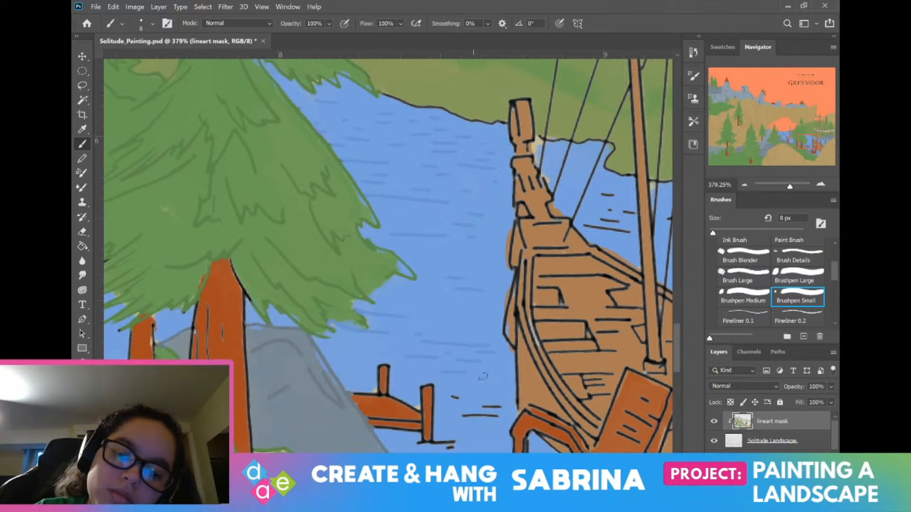
{"action": "mouse_move", "coordinate": [463, 415]}
{"action": "left_mouse_down"}
{"action": "mouse_move", "coordinate": [498, 416]}
{"action": "mouse_move", "coordinate": [501, 407]}
{"action": "left_mouse_up"}
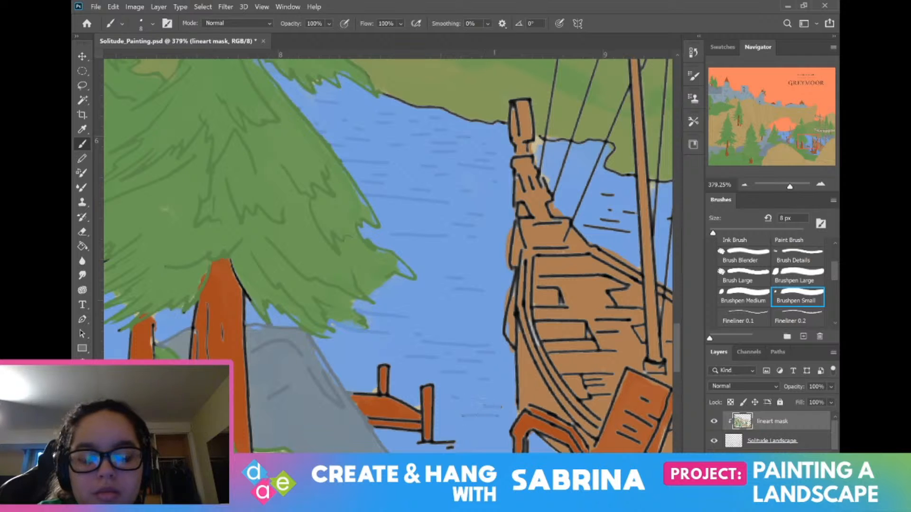
{"action": "left_click_drag", "start_coordinate": [468, 338], "coordinate": [413, 233]}
{"action": "mouse_move", "coordinate": [363, 339]}
{"action": "left_mouse_down"}
{"action": "mouse_move", "coordinate": [396, 340]}
{"action": "mouse_move", "coordinate": [380, 356]}
{"action": "mouse_move", "coordinate": [363, 357]}
{"action": "mouse_move", "coordinate": [397, 351]}
{"action": "mouse_move", "coordinate": [428, 371]}
{"action": "left_mouse_up"}
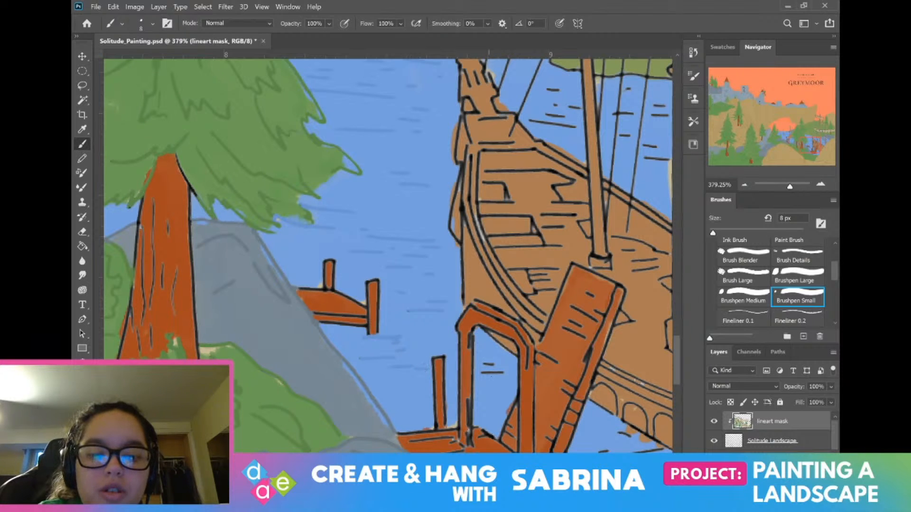
Step: Paint the darker blue over the ripples inside the dock's railing and beside the gangplank, and over the dock's lower waterline
{"action": "left_click_drag", "start_coordinate": [483, 364], "coordinate": [495, 364]}
{"action": "mouse_move", "coordinate": [484, 374]}
{"action": "left_mouse_down"}
{"action": "mouse_move", "coordinate": [497, 373]}
{"action": "mouse_move", "coordinate": [452, 328]}
{"action": "mouse_move", "coordinate": [316, 248]}
{"action": "left_mouse_up"}
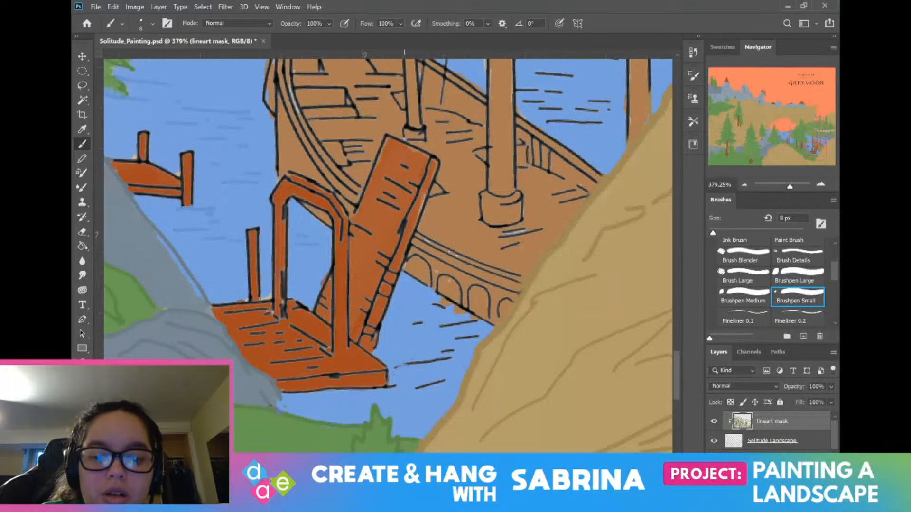
{"action": "mouse_move", "coordinate": [412, 364]}
{"action": "left_mouse_down"}
{"action": "mouse_move", "coordinate": [452, 359]}
{"action": "mouse_move", "coordinate": [465, 342]}
{"action": "mouse_move", "coordinate": [458, 336]}
{"action": "mouse_move", "coordinate": [473, 320]}
{"action": "mouse_move", "coordinate": [416, 329]}
{"action": "mouse_move", "coordinate": [446, 308]}
{"action": "left_mouse_up"}
{"action": "mouse_move", "coordinate": [444, 381]}
{"action": "left_mouse_down"}
{"action": "mouse_move", "coordinate": [411, 388]}
{"action": "mouse_move", "coordinate": [425, 386]}
{"action": "left_mouse_up"}
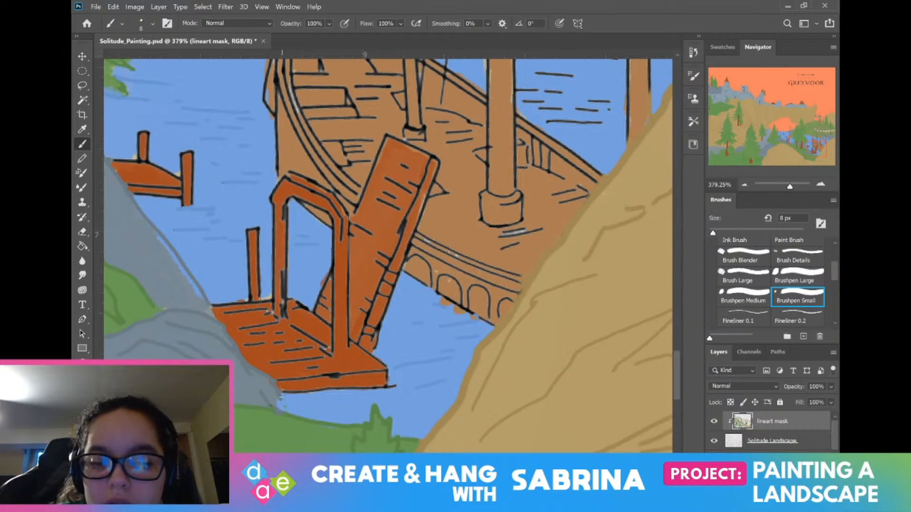
{"action": "left_click_drag", "start_coordinate": [285, 392], "coordinate": [396, 386]}
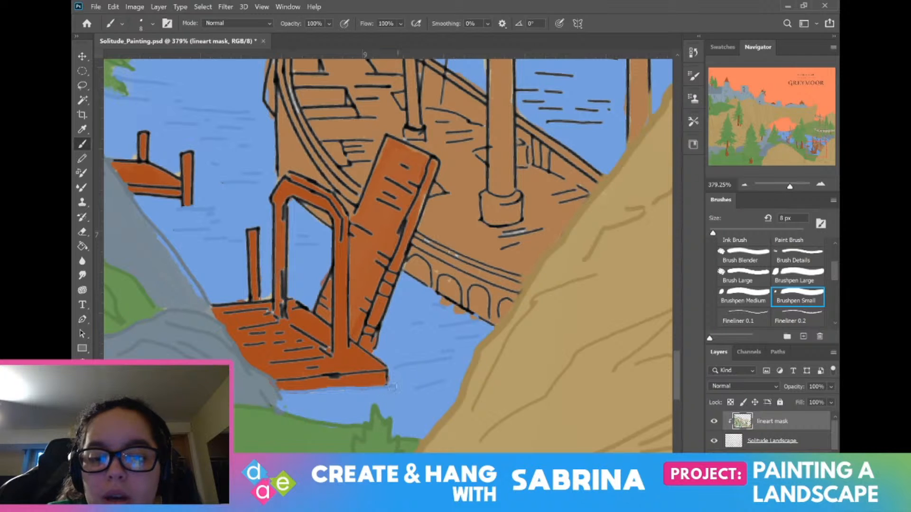
Step: Paint the darker blue over the water ripples behind the large ship, between its masts and below the grey rock
{"action": "scroll", "coordinate": [566, 299], "scroll_direction": "down", "scroll_amount": 1}
{"action": "scroll", "coordinate": [566, 299], "scroll_direction": "down", "scroll_amount": 8}
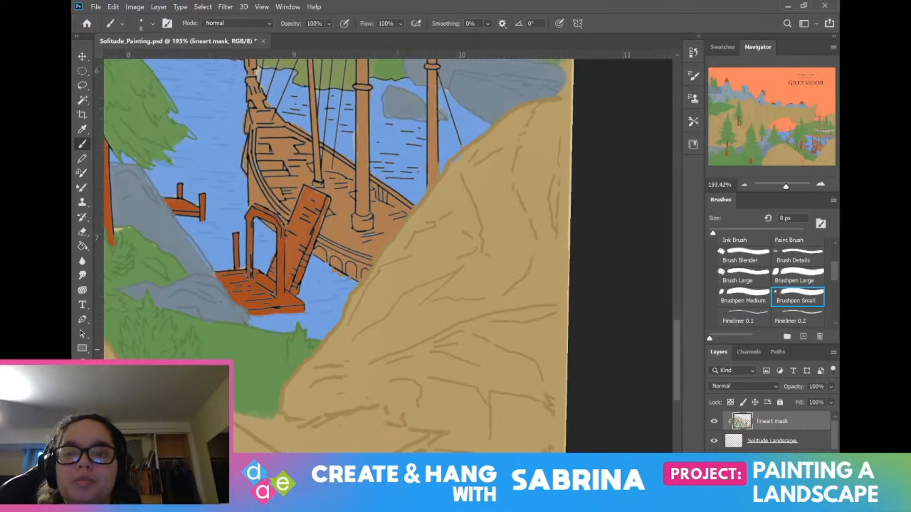
{"action": "left_click_drag", "start_coordinate": [398, 350], "coordinate": [515, 375]}
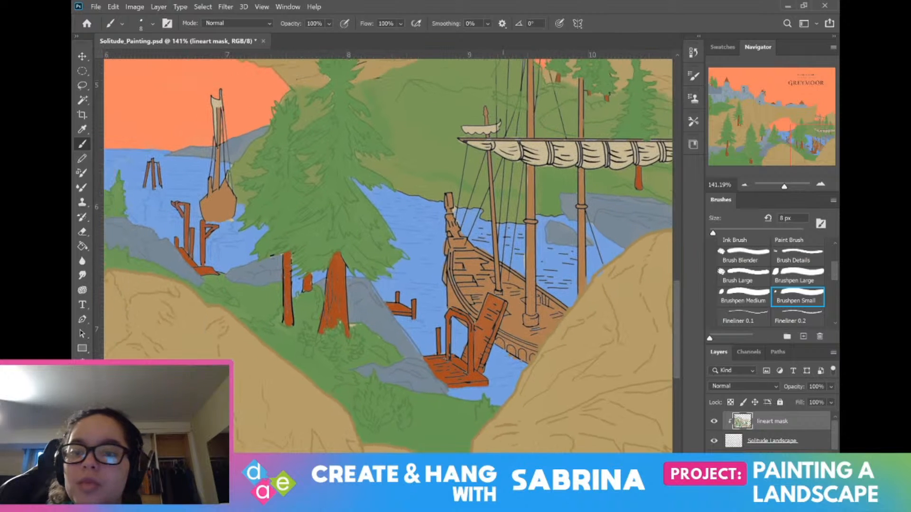
{"action": "scroll", "coordinate": [566, 211], "scroll_direction": "up", "scroll_amount": 7}
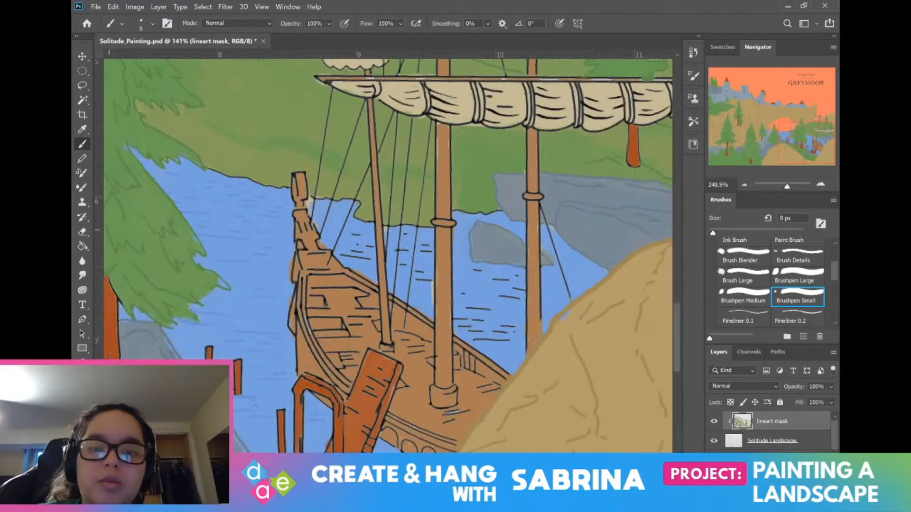
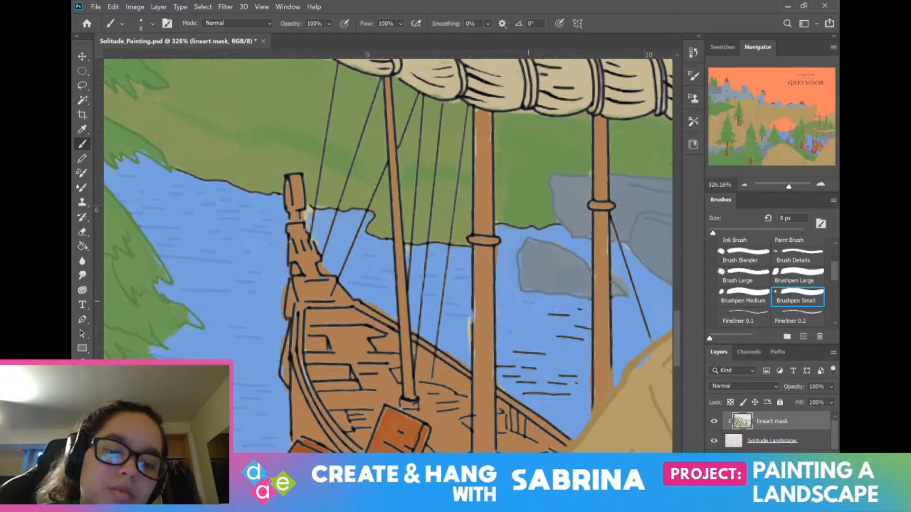
{"action": "mouse_move", "coordinate": [547, 314]}
{"action": "left_mouse_down"}
{"action": "mouse_move", "coordinate": [579, 310]}
{"action": "mouse_move", "coordinate": [578, 335]}
{"action": "mouse_move", "coordinate": [581, 323]}
{"action": "mouse_move", "coordinate": [581, 338]}
{"action": "mouse_move", "coordinate": [587, 331]}
{"action": "mouse_move", "coordinate": [557, 336]}
{"action": "left_mouse_up"}
{"action": "left_click", "coordinate": [580, 309]}
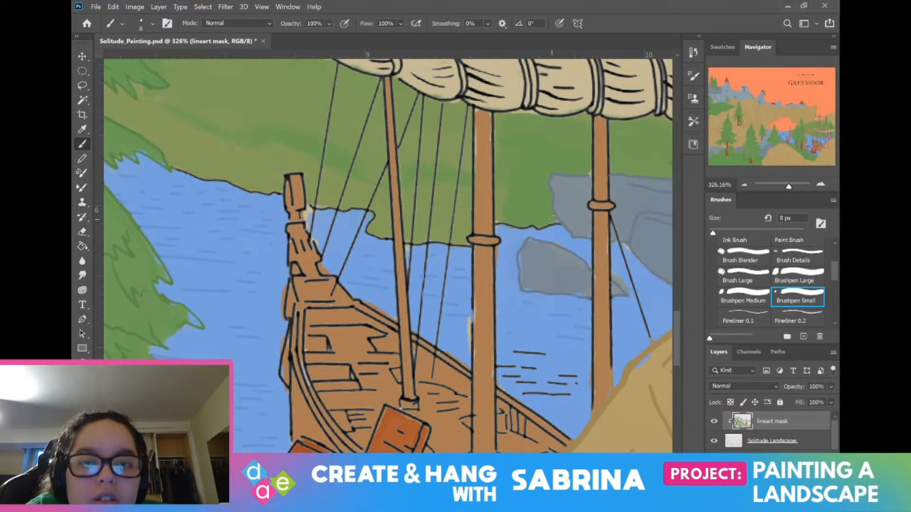
{"action": "mouse_move", "coordinate": [514, 353]}
{"action": "left_mouse_down"}
{"action": "mouse_move", "coordinate": [541, 353]}
{"action": "mouse_move", "coordinate": [496, 367]}
{"action": "mouse_move", "coordinate": [529, 365]}
{"action": "mouse_move", "coordinate": [527, 382]}
{"action": "mouse_move", "coordinate": [537, 394]}
{"action": "mouse_move", "coordinate": [565, 395]}
{"action": "mouse_move", "coordinate": [577, 375]}
{"action": "mouse_move", "coordinate": [548, 383]}
{"action": "left_mouse_up"}
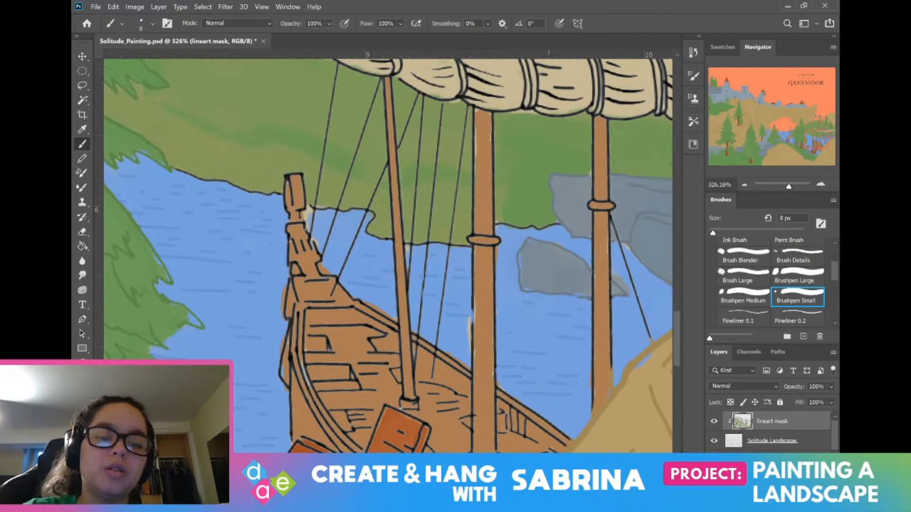
{"action": "scroll", "coordinate": [532, 282], "scroll_direction": "down", "scroll_amount": 5}
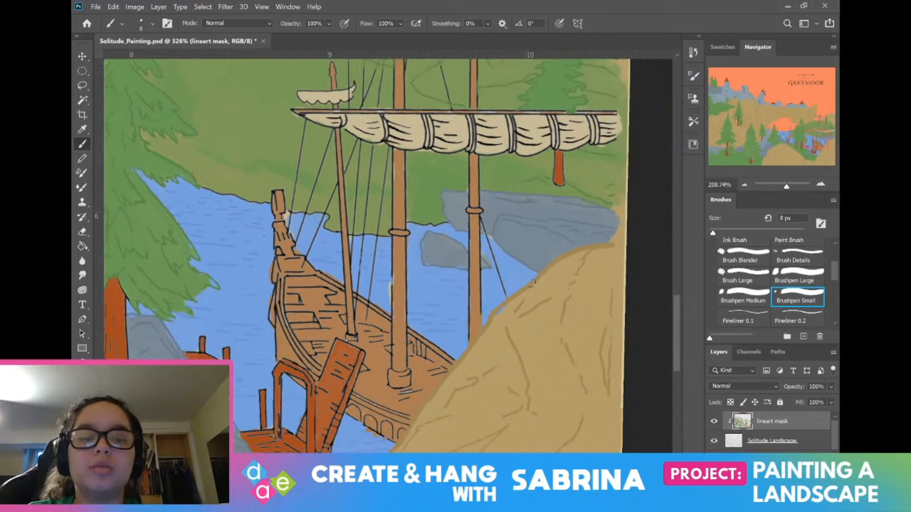
{"action": "left_click_drag", "start_coordinate": [532, 283], "coordinate": [714, 301]}
{"action": "scroll", "coordinate": [517, 178], "scroll_direction": "up", "scroll_amount": 5}
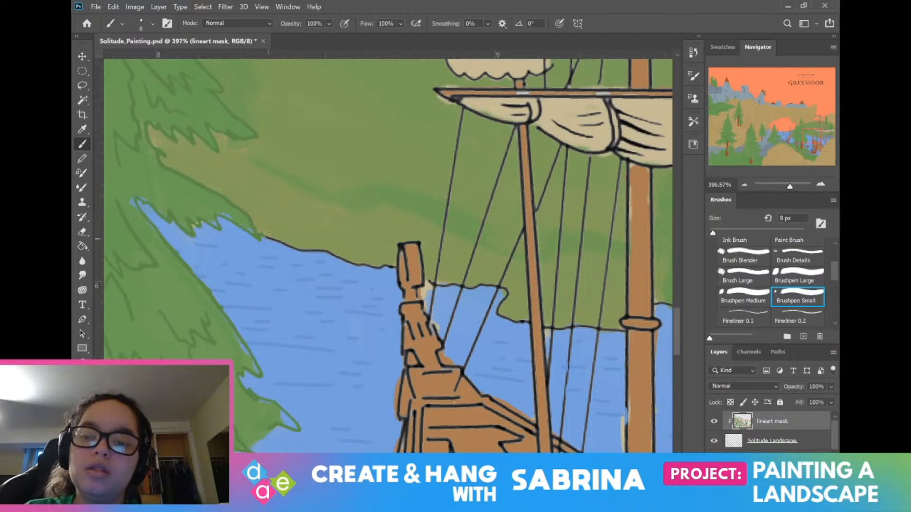
Step: Paint the darker blue over the shoreline from the large pine past the ship's masts to the grey rock, and over the far waterline behind the small boat
{"action": "mouse_move", "coordinate": [268, 238]}
{"action": "left_mouse_down"}
{"action": "mouse_move", "coordinate": [435, 270]}
{"action": "mouse_move", "coordinate": [435, 290]}
{"action": "mouse_move", "coordinate": [446, 278]}
{"action": "mouse_move", "coordinate": [443, 286]}
{"action": "mouse_move", "coordinate": [467, 291]}
{"action": "mouse_move", "coordinate": [467, 282]}
{"action": "mouse_move", "coordinate": [507, 289]}
{"action": "mouse_move", "coordinate": [511, 323]}
{"action": "mouse_move", "coordinate": [569, 329]}
{"action": "left_mouse_up"}
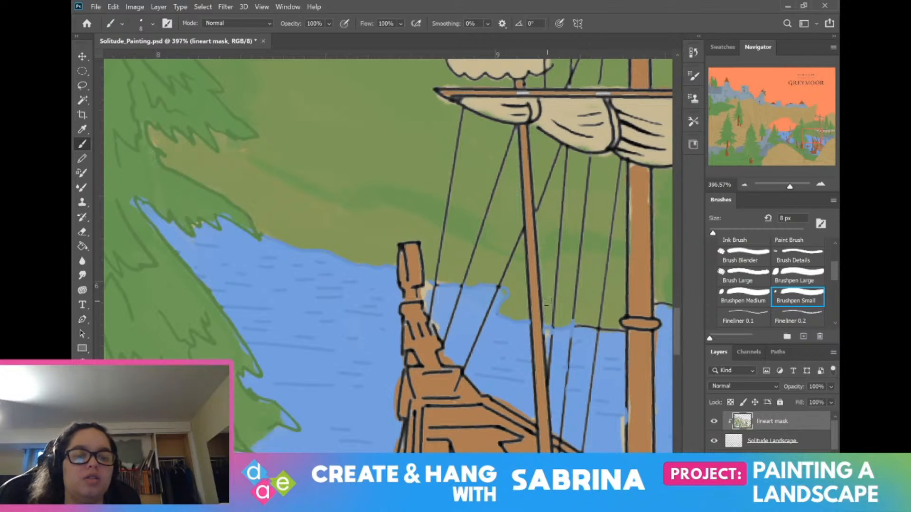
{"action": "mouse_move", "coordinate": [573, 323]}
{"action": "left_mouse_down"}
{"action": "mouse_move", "coordinate": [594, 323]}
{"action": "mouse_move", "coordinate": [593, 332]}
{"action": "mouse_move", "coordinate": [588, 319]}
{"action": "mouse_move", "coordinate": [611, 327]}
{"action": "mouse_move", "coordinate": [331, 271]}
{"action": "mouse_move", "coordinate": [396, 267]}
{"action": "left_mouse_up"}
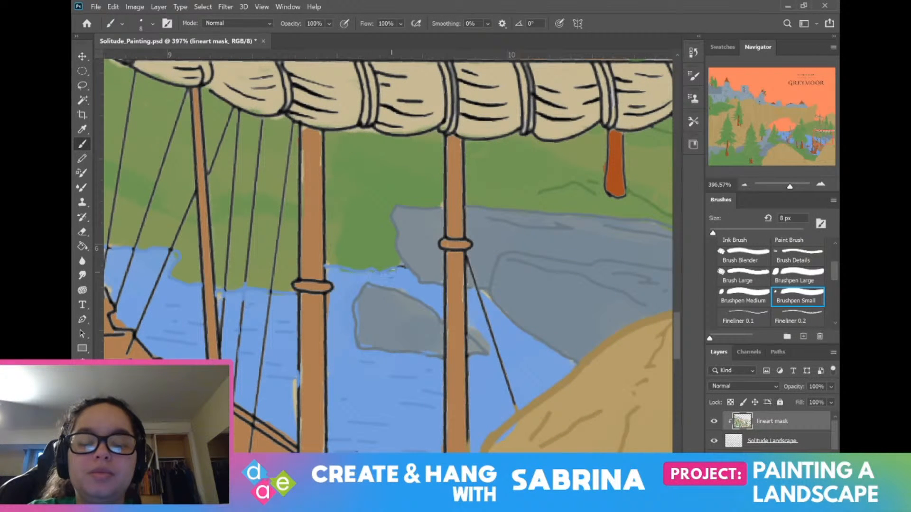
{"action": "scroll", "coordinate": [210, 251], "scroll_direction": "down", "scroll_amount": 5}
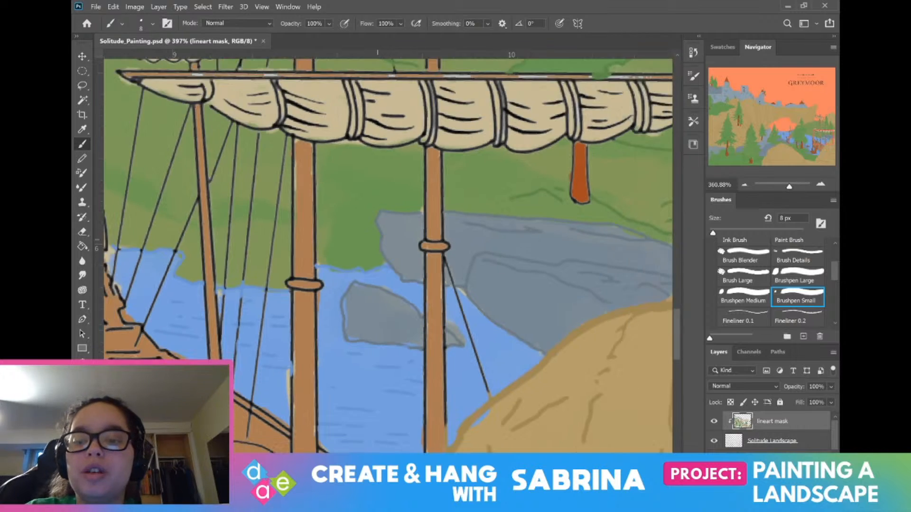
{"action": "scroll", "coordinate": [210, 250], "scroll_direction": "down", "scroll_amount": 2}
{"action": "left_click_drag", "start_coordinate": [212, 250], "coordinate": [469, 241]}
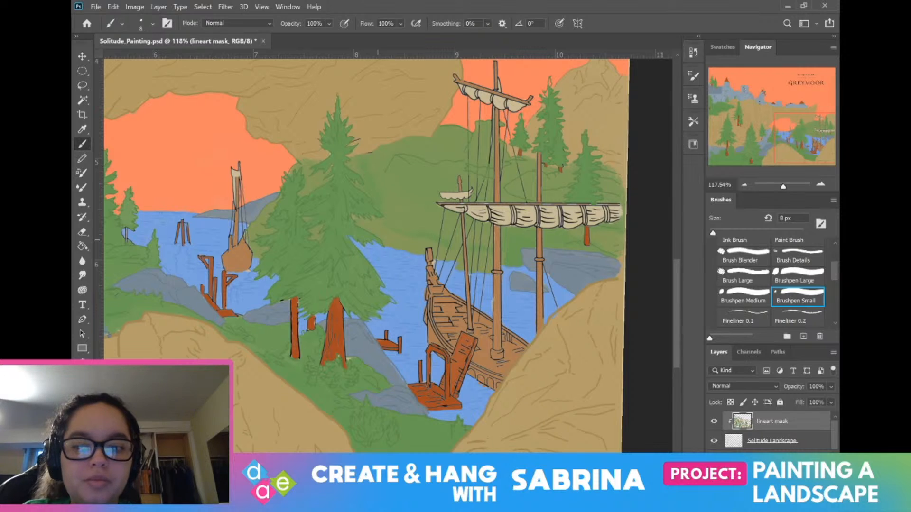
{"action": "scroll", "coordinate": [199, 228], "scroll_direction": "up", "scroll_amount": 5}
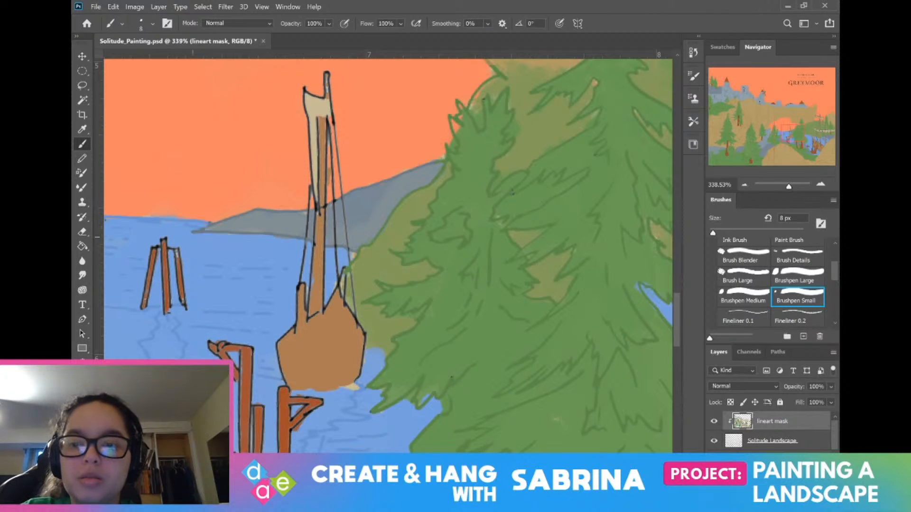
{"action": "mouse_move", "coordinate": [201, 234]}
{"action": "left_mouse_down"}
{"action": "mouse_move", "coordinate": [292, 238]}
{"action": "mouse_move", "coordinate": [331, 253]}
{"action": "mouse_move", "coordinate": [322, 249]}
{"action": "mouse_move", "coordinate": [352, 251]}
{"action": "left_mouse_up"}
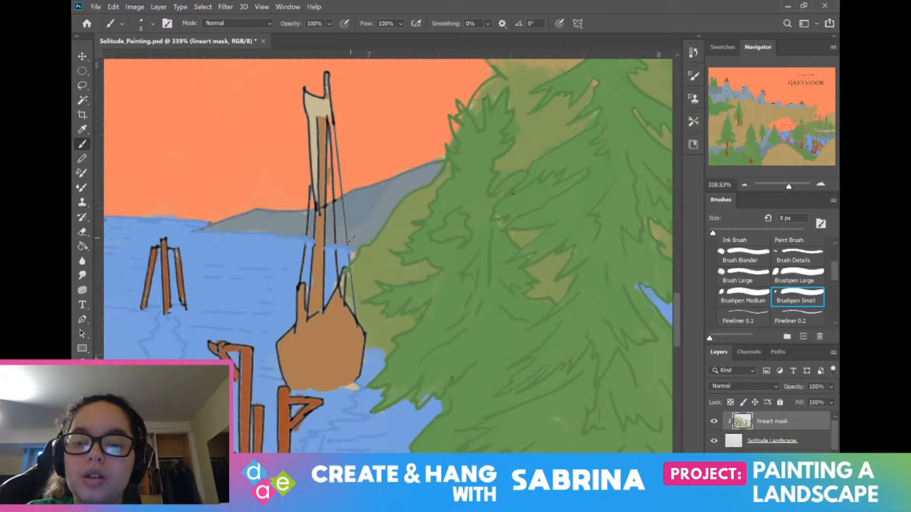
Step: Examine the whole painting for lineart that is still black
{"action": "scroll", "coordinate": [351, 239], "scroll_direction": "down", "scroll_amount": 10}
{"action": "scroll", "coordinate": [351, 239], "scroll_direction": "left", "scroll_amount": 4}
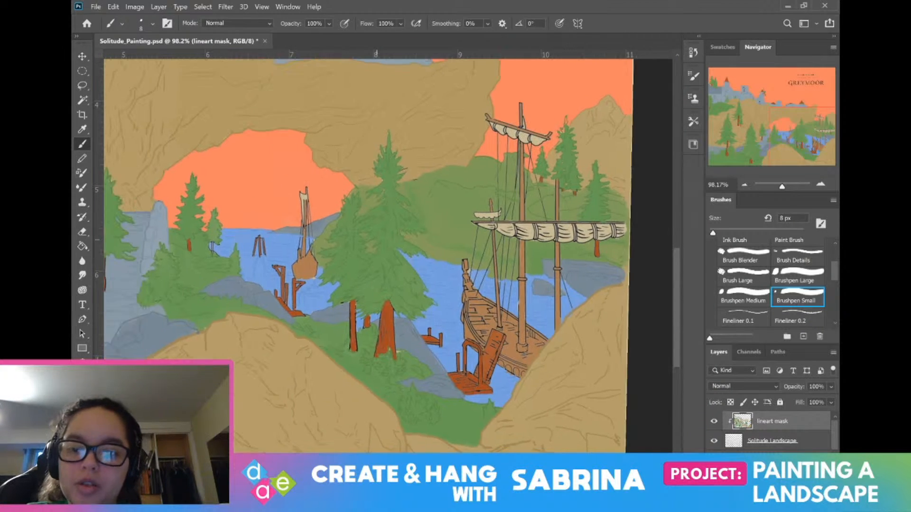
{"action": "scroll", "coordinate": [351, 239], "scroll_direction": "down", "scroll_amount": 2}
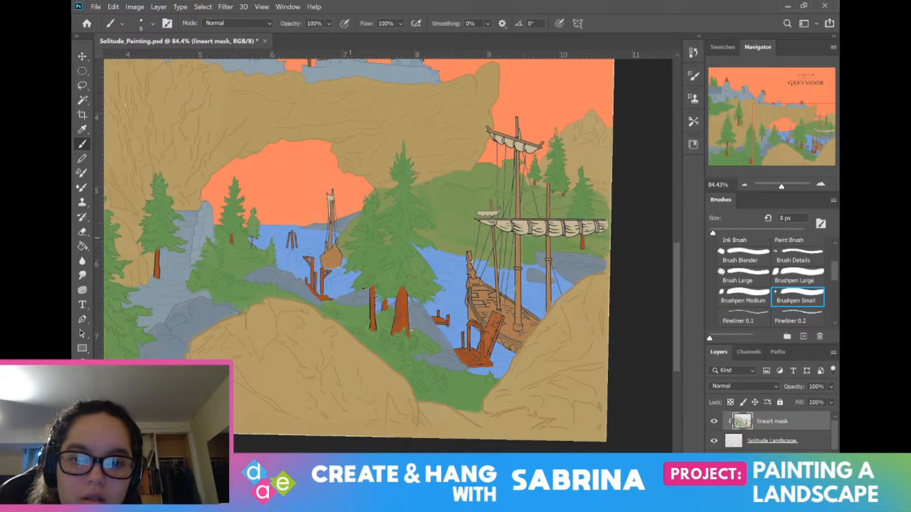
{"action": "left_click_drag", "start_coordinate": [350, 238], "coordinate": [427, 289]}
{"action": "scroll", "coordinate": [421, 306], "scroll_direction": "down", "scroll_amount": 2}
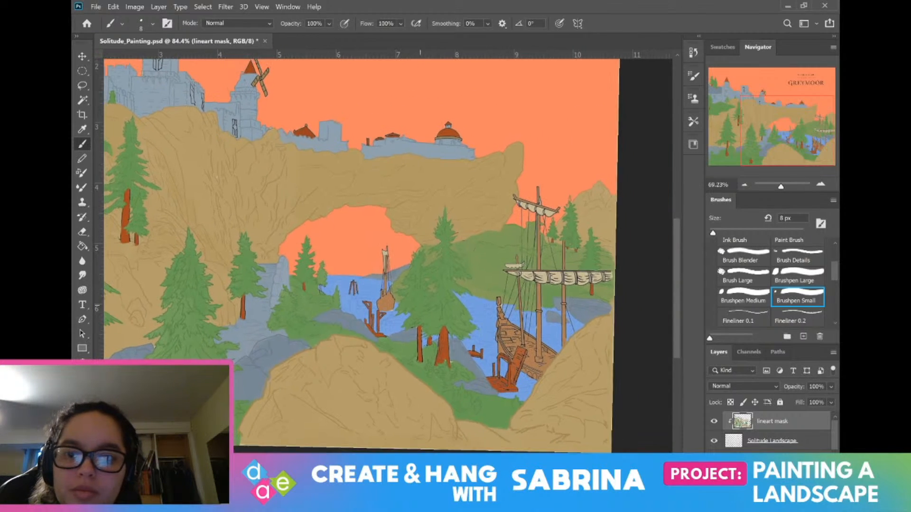
{"action": "scroll", "coordinate": [420, 306], "scroll_direction": "down", "scroll_amount": 2}
{"action": "left_click_drag", "start_coordinate": [339, 230], "coordinate": [448, 267]}
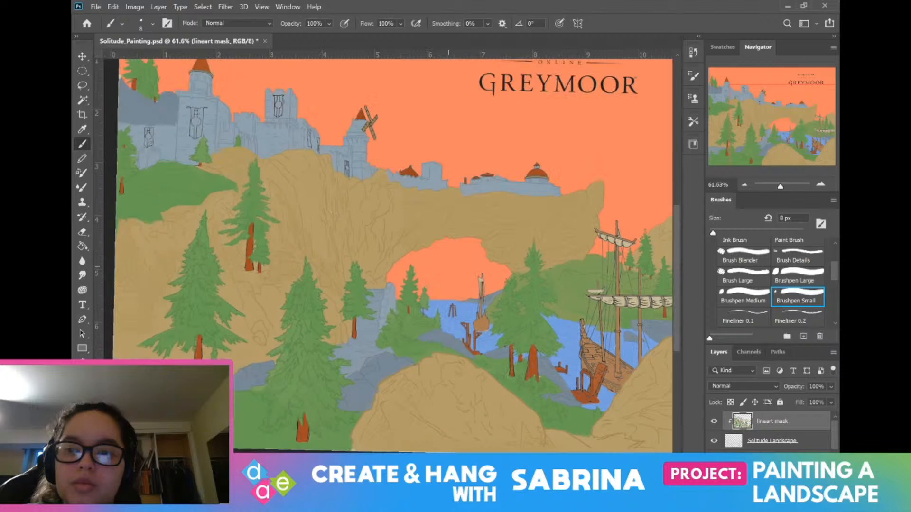
{"action": "scroll", "coordinate": [449, 267], "scroll_direction": "down", "scroll_amount": 1}
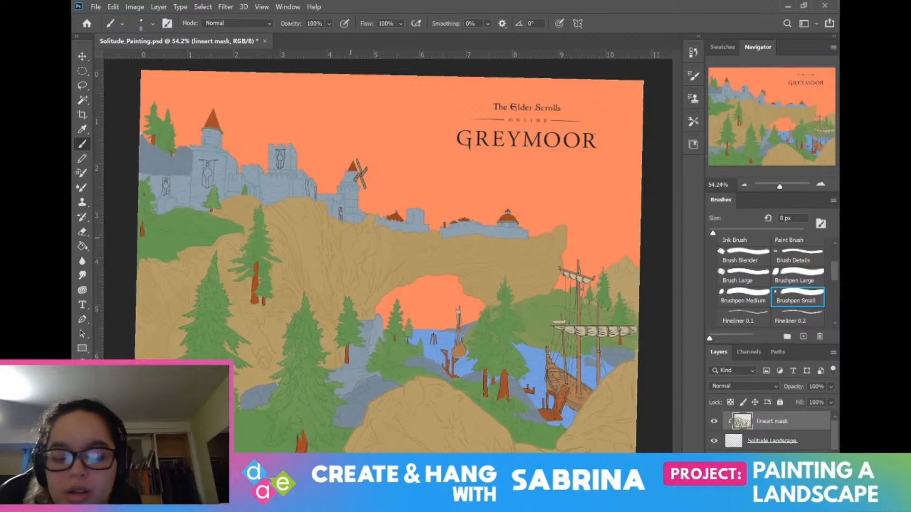
Step: Sample the reddish-brown base colour of the pine trunks
{"action": "key", "text": "i"}
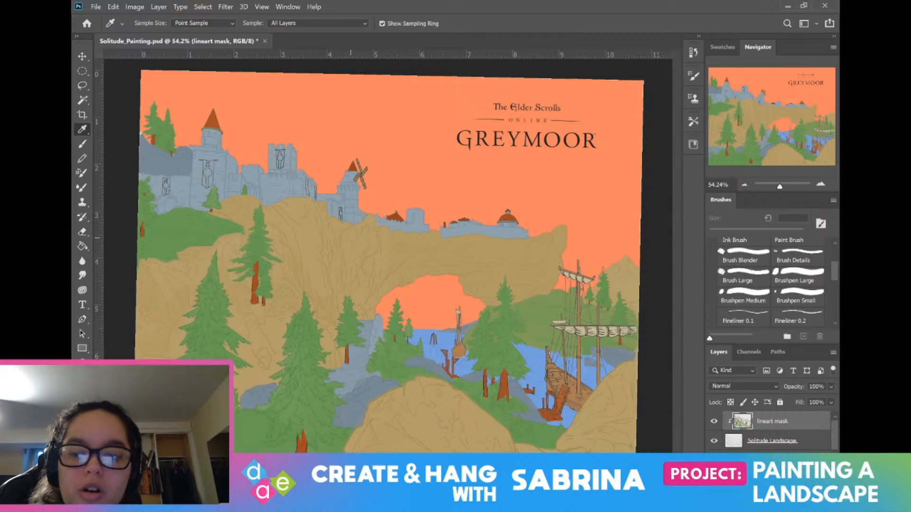
{"action": "scroll", "coordinate": [350, 238], "scroll_direction": "up", "scroll_amount": 5}
{"action": "scroll", "coordinate": [332, 148], "scroll_direction": "up", "scroll_amount": 3}
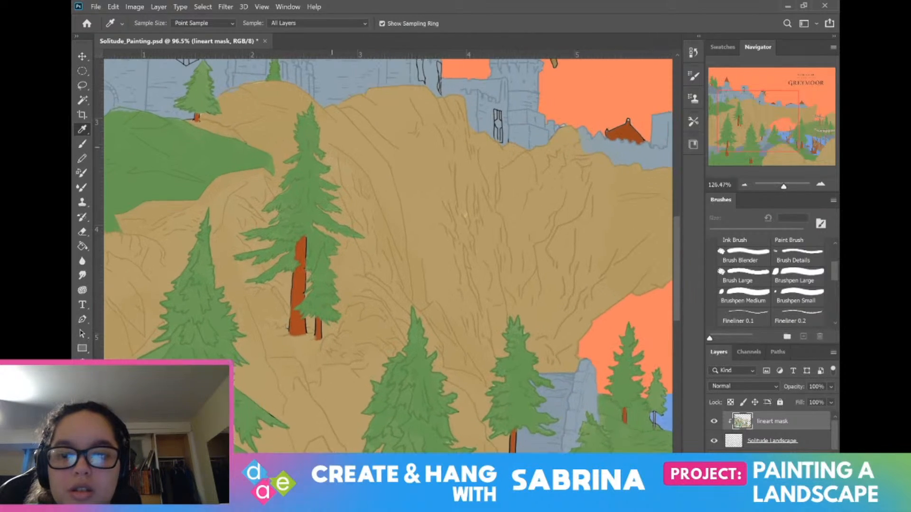
{"action": "scroll", "coordinate": [332, 147], "scroll_direction": "up", "scroll_amount": 3}
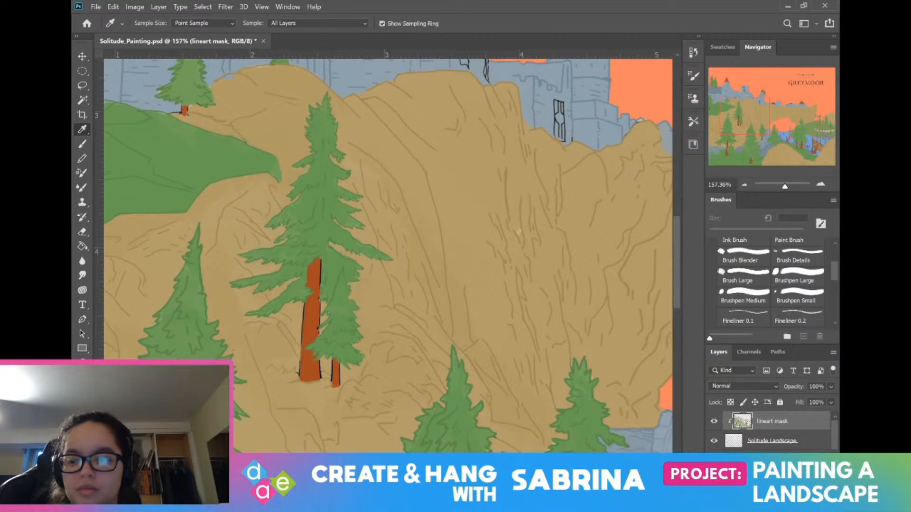
{"action": "left_click", "coordinate": [80, 415]}
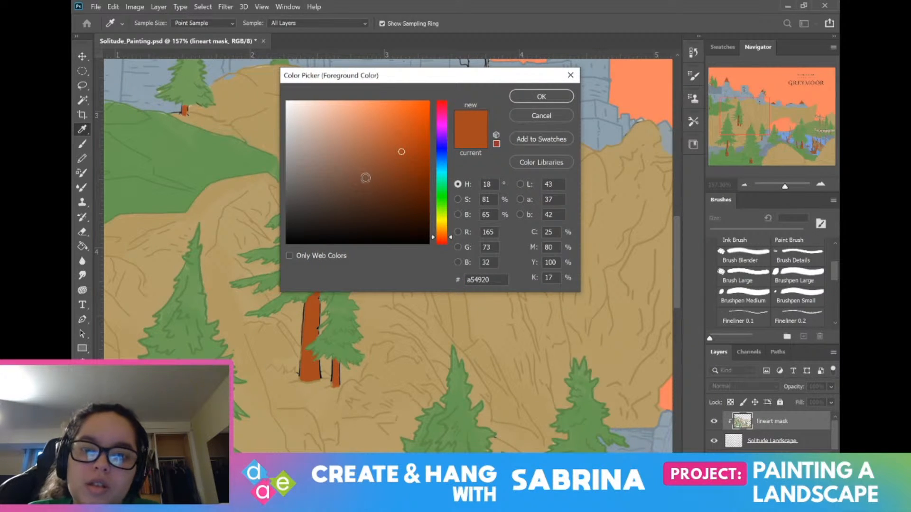
{"action": "left_click_drag", "start_coordinate": [401, 152], "coordinate": [410, 162]}
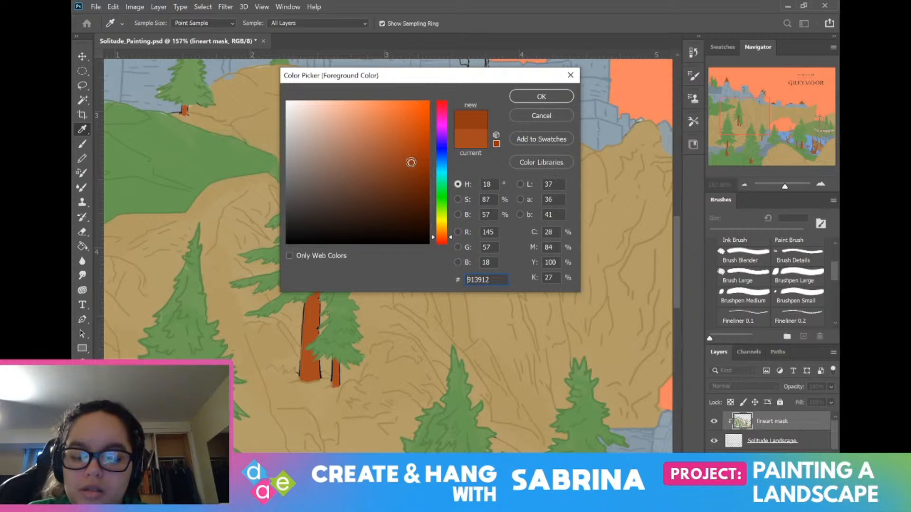
{"action": "left_click", "coordinate": [560, 118]}
Step: Darken the sampled reddish-brown by setting the foreground colour to 95421d
{"action": "left_click", "coordinate": [79, 417]}
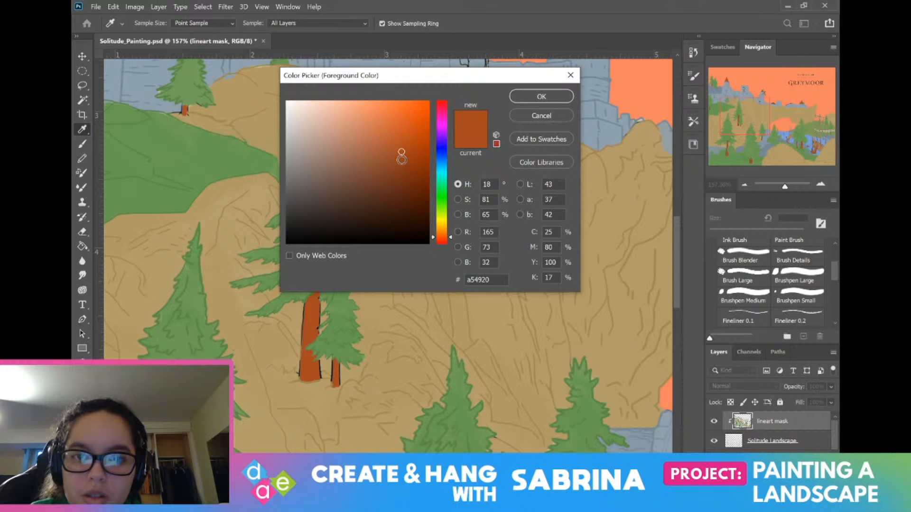
{"action": "left_click", "coordinate": [402, 161]}
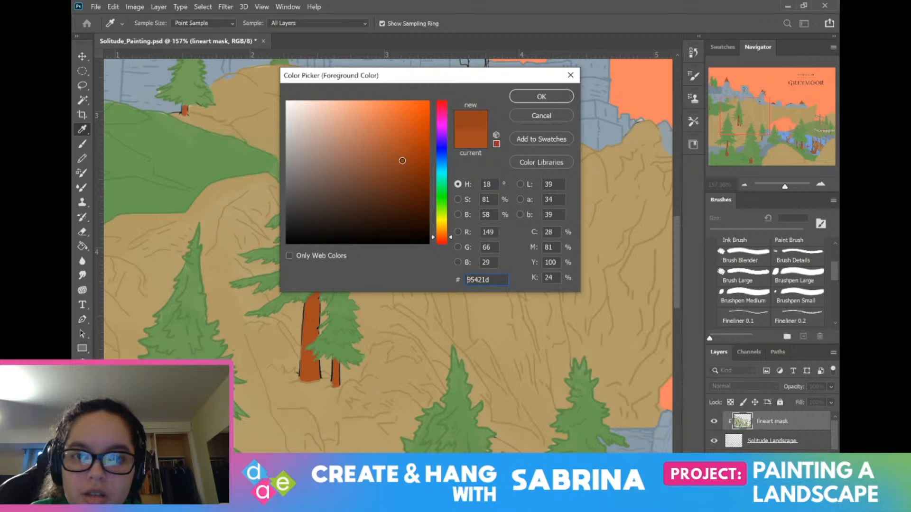
{"action": "left_click", "coordinate": [541, 97]}
Step: Paint the darker brown over the trunk outlines of the two pines on the grey hill beside the castle tower
{"action": "scroll", "coordinate": [545, 95], "scroll_direction": "up", "scroll_amount": 5}
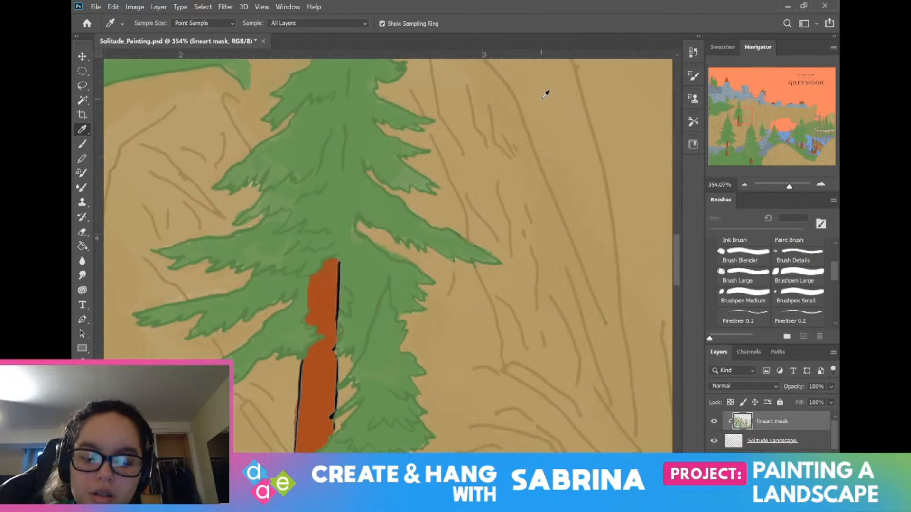
{"action": "scroll", "coordinate": [546, 94], "scroll_direction": "down", "scroll_amount": 4}
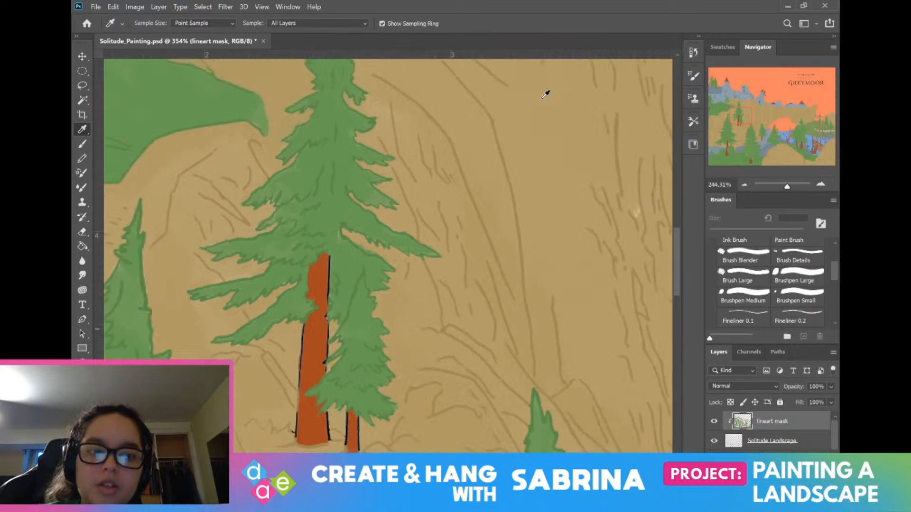
{"action": "scroll", "coordinate": [545, 94], "scroll_direction": "up", "scroll_amount": 10}
{"action": "scroll", "coordinate": [546, 94], "scroll_direction": "left", "scroll_amount": 5}
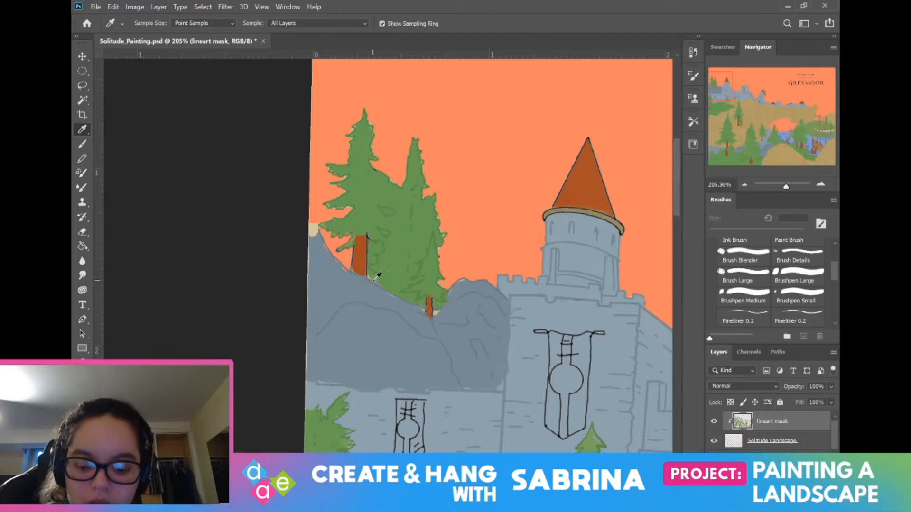
{"action": "key", "text": "b"}
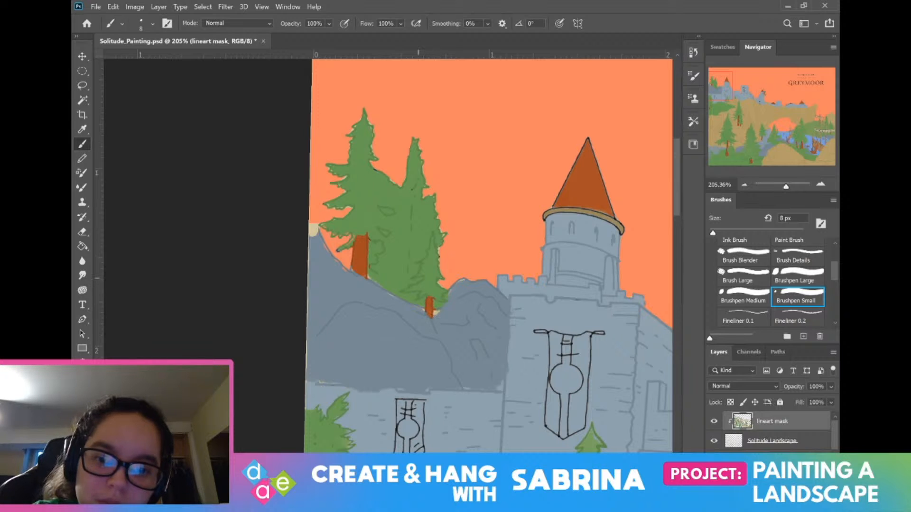
Step: Paint the darker brown over the trunk outlines of the pine at the canvas's left edge, including the small trunk piece between its branches
{"action": "scroll", "coordinate": [350, 227], "scroll_direction": "down", "scroll_amount": 5}
{"action": "left_click_drag", "start_coordinate": [350, 226], "coordinate": [420, 138]}
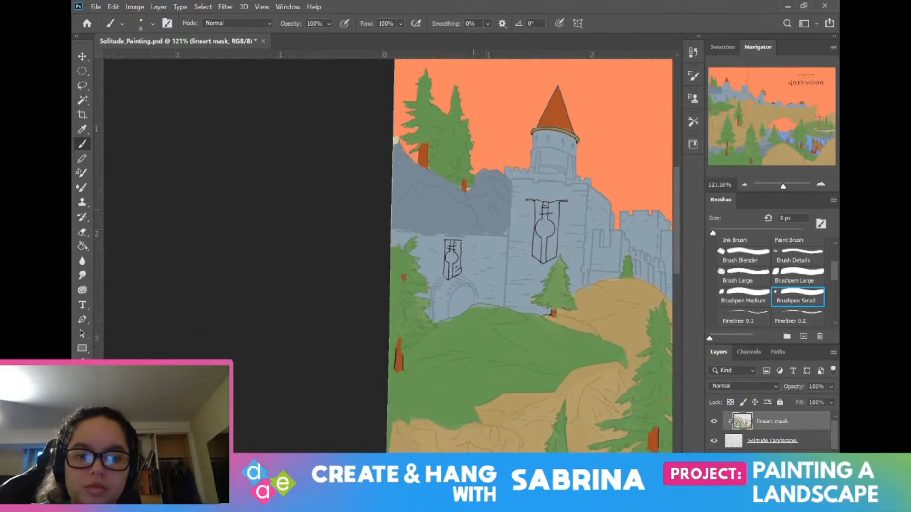
{"action": "scroll", "coordinate": [417, 279], "scroll_direction": "up", "scroll_amount": 6}
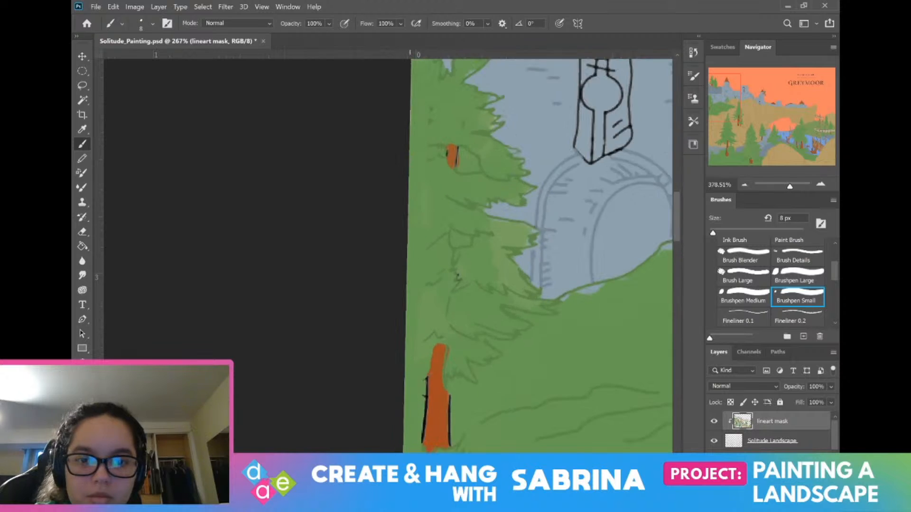
{"action": "left_click_drag", "start_coordinate": [433, 400], "coordinate": [431, 452]}
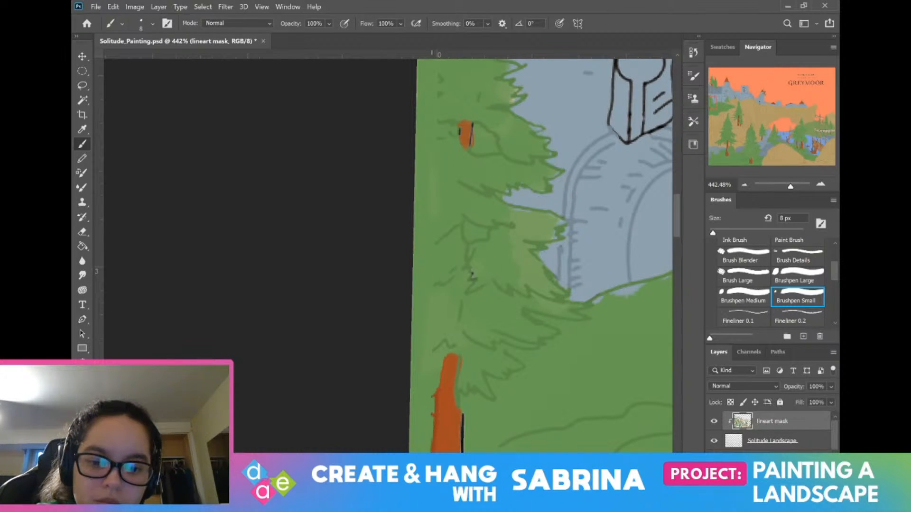
{"action": "left_click_drag", "start_coordinate": [463, 418], "coordinate": [462, 445]}
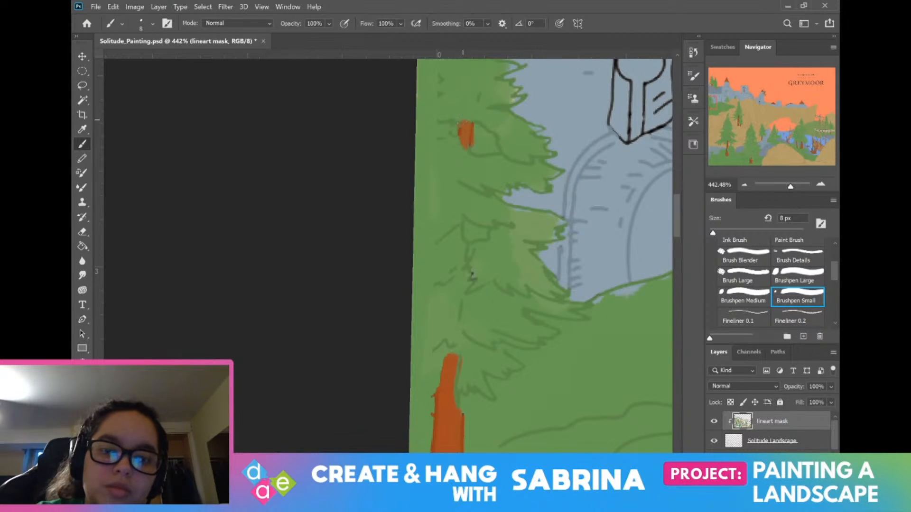
Step: Paint the darker brown over the outlines and bark lines of the upper trunk of the large pine in front of the tan cliff
{"action": "scroll", "coordinate": [465, 134], "scroll_direction": "down", "scroll_amount": 8}
{"action": "left_click_drag", "start_coordinate": [453, 303], "coordinate": [218, 294]}
{"action": "left_click_drag", "start_coordinate": [462, 120], "coordinate": [354, 73]}
{"action": "left_click_drag", "start_coordinate": [476, 315], "coordinate": [258, 79]}
{"action": "scroll", "coordinate": [465, 159], "scroll_direction": "down", "scroll_amount": 12}
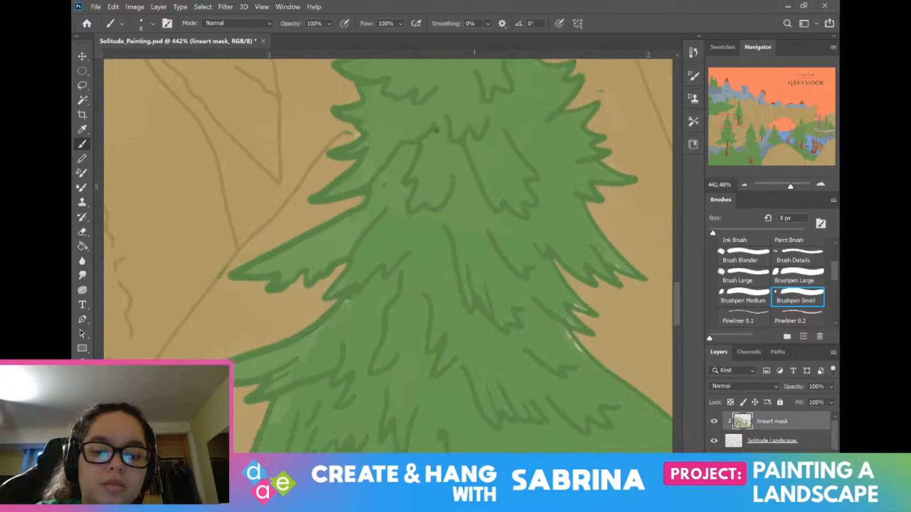
{"action": "scroll", "coordinate": [625, 247], "scroll_direction": "down", "scroll_amount": 5}
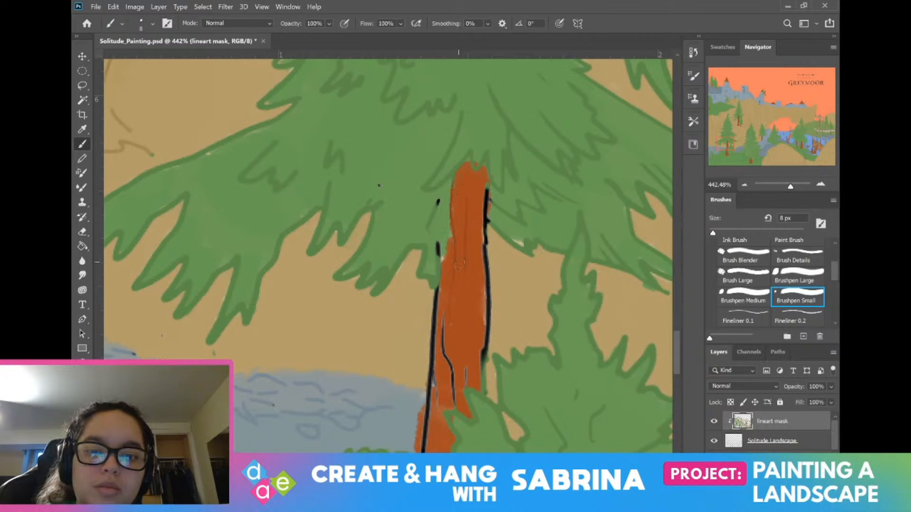
{"action": "left_click_drag", "start_coordinate": [487, 188], "coordinate": [494, 228]}
{"action": "left_click_drag", "start_coordinate": [488, 270], "coordinate": [490, 302]}
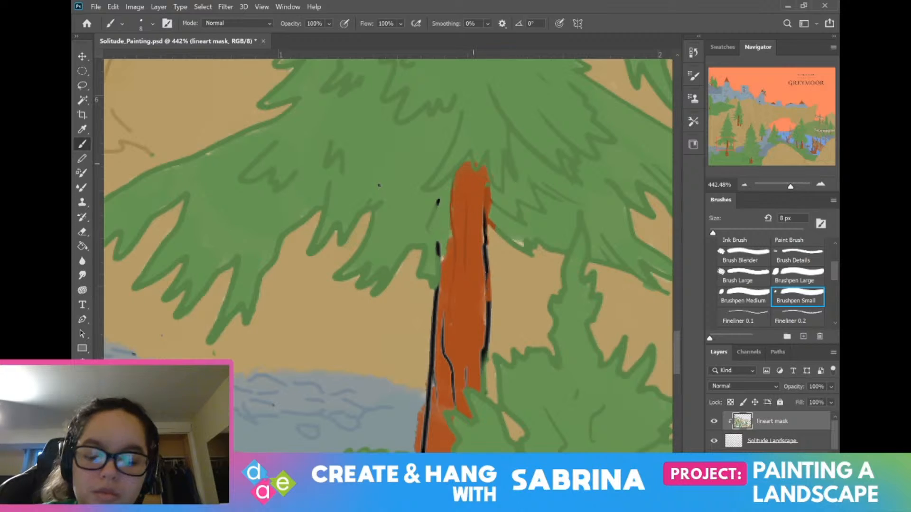
{"action": "mouse_move", "coordinate": [488, 185]}
{"action": "left_mouse_down"}
{"action": "mouse_move", "coordinate": [487, 285]}
{"action": "mouse_move", "coordinate": [485, 187]}
{"action": "mouse_move", "coordinate": [487, 390]}
{"action": "left_mouse_up"}
{"action": "mouse_move", "coordinate": [444, 311]}
{"action": "left_mouse_down"}
{"action": "mouse_move", "coordinate": [454, 396]}
{"action": "mouse_move", "coordinate": [466, 380]}
{"action": "mouse_move", "coordinate": [432, 398]}
{"action": "mouse_move", "coordinate": [437, 405]}
{"action": "left_mouse_up"}
{"action": "mouse_move", "coordinate": [431, 369]}
{"action": "left_mouse_down"}
{"action": "mouse_move", "coordinate": [432, 390]}
{"action": "mouse_move", "coordinate": [437, 240]}
{"action": "left_mouse_up"}
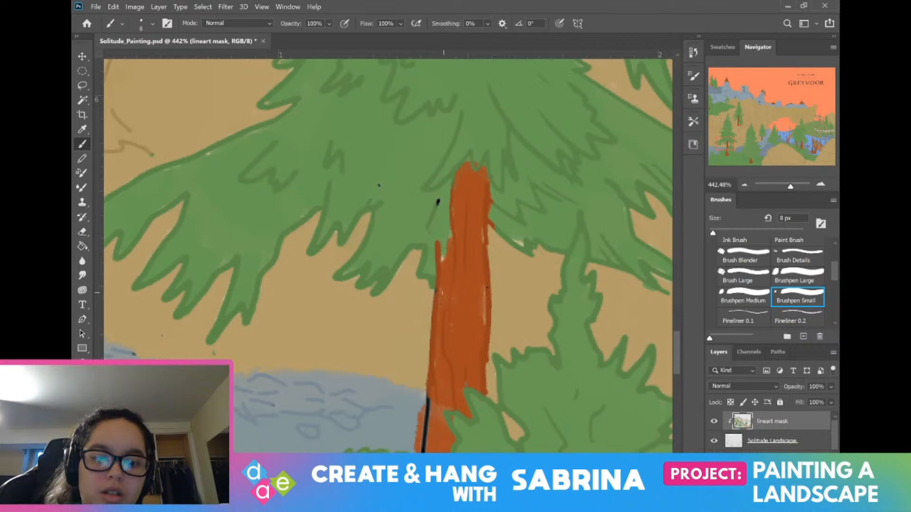
{"action": "left_click_drag", "start_coordinate": [427, 394], "coordinate": [422, 452]}
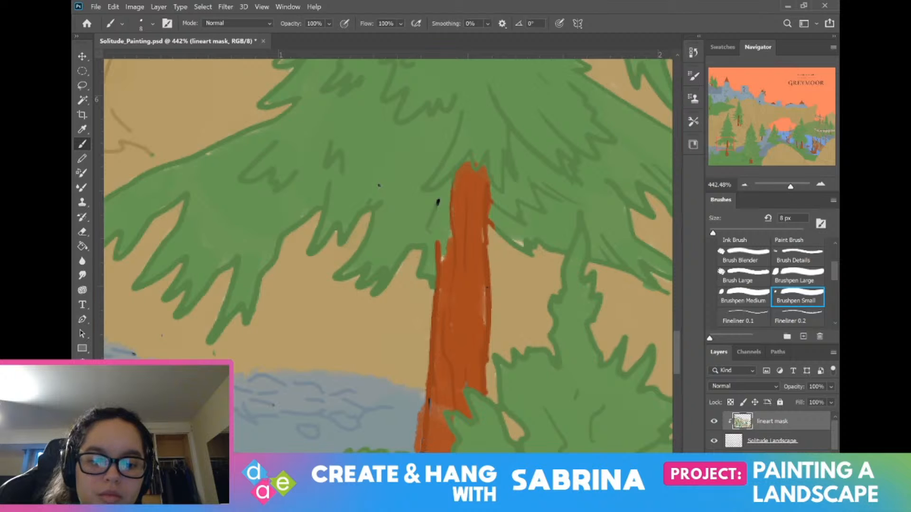
Step: Paint the darker brown over the outlines and bark lines of the same pine's lower trunk, down to its base beside the bush
{"action": "scroll", "coordinate": [430, 332], "scroll_direction": "down", "scroll_amount": 5}
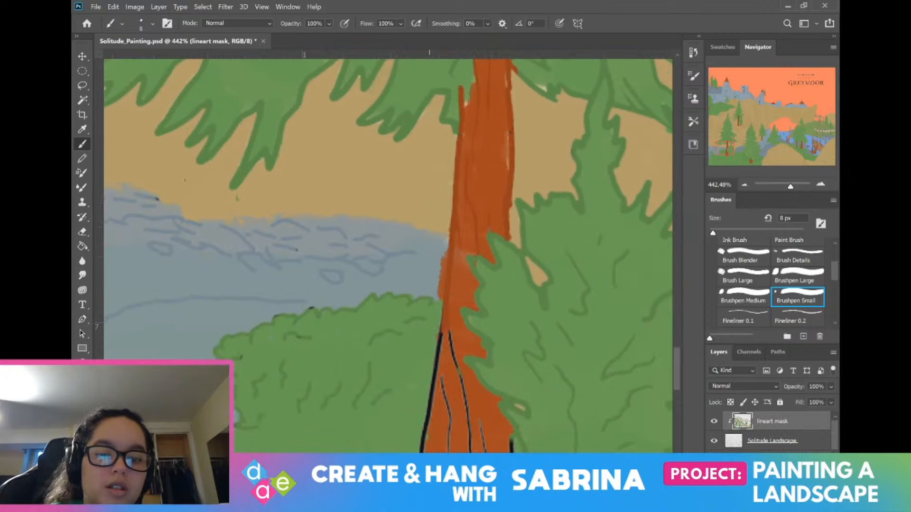
{"action": "left_click_drag", "start_coordinate": [441, 327], "coordinate": [422, 452]}
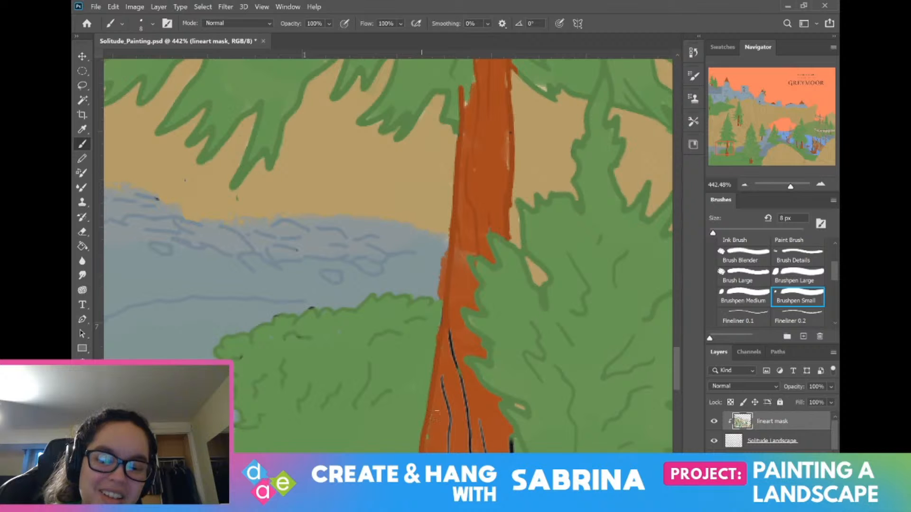
{"action": "mouse_move", "coordinate": [437, 412]}
{"action": "left_mouse_down"}
{"action": "mouse_move", "coordinate": [446, 387]}
{"action": "mouse_move", "coordinate": [448, 444]}
{"action": "mouse_move", "coordinate": [449, 365]}
{"action": "mouse_move", "coordinate": [458, 354]}
{"action": "mouse_move", "coordinate": [448, 345]}
{"action": "mouse_move", "coordinate": [470, 438]}
{"action": "mouse_move", "coordinate": [475, 446]}
{"action": "mouse_move", "coordinate": [475, 413]}
{"action": "mouse_move", "coordinate": [485, 450]}
{"action": "left_mouse_up"}
{"action": "scroll", "coordinate": [511, 333], "scroll_direction": "down", "scroll_amount": 5}
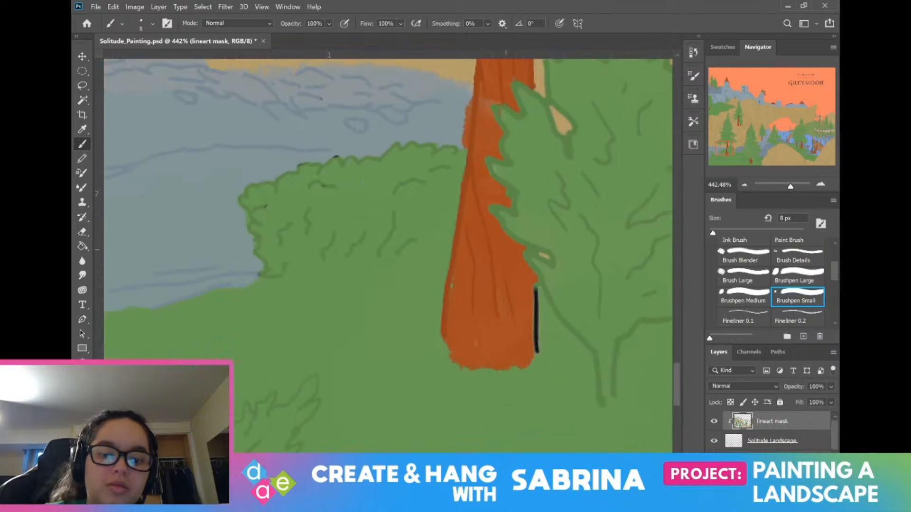
{"action": "mouse_move", "coordinate": [542, 223]}
{"action": "left_mouse_down"}
{"action": "mouse_move", "coordinate": [542, 248]}
{"action": "mouse_move", "coordinate": [537, 221]}
{"action": "mouse_move", "coordinate": [544, 274]}
{"action": "left_mouse_up"}
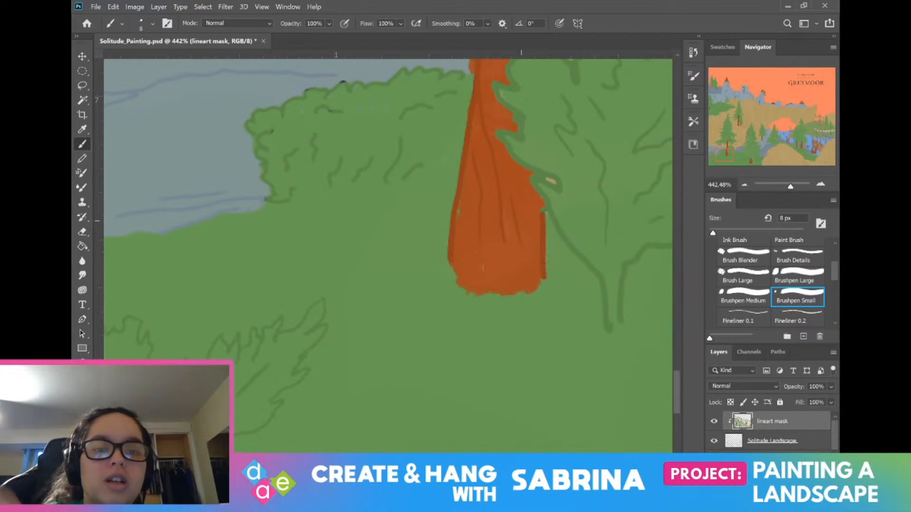
Step: Paint the darker brown over the outlines of the short forked trunk of the foreground pine near the canvas's lower edge
{"action": "scroll", "coordinate": [498, 148], "scroll_direction": "down", "scroll_amount": 5}
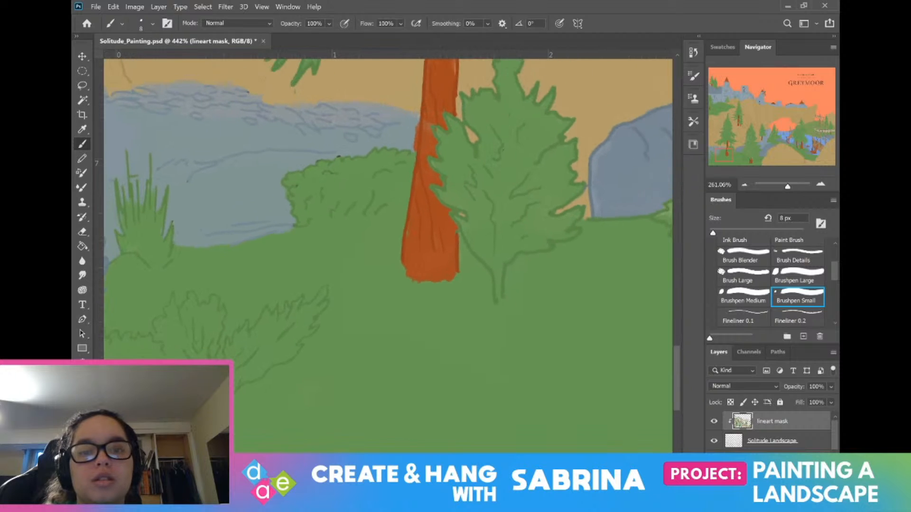
{"action": "left_click_drag", "start_coordinate": [514, 147], "coordinate": [460, 149]}
{"action": "left_click_drag", "start_coordinate": [556, 167], "coordinate": [464, 150]}
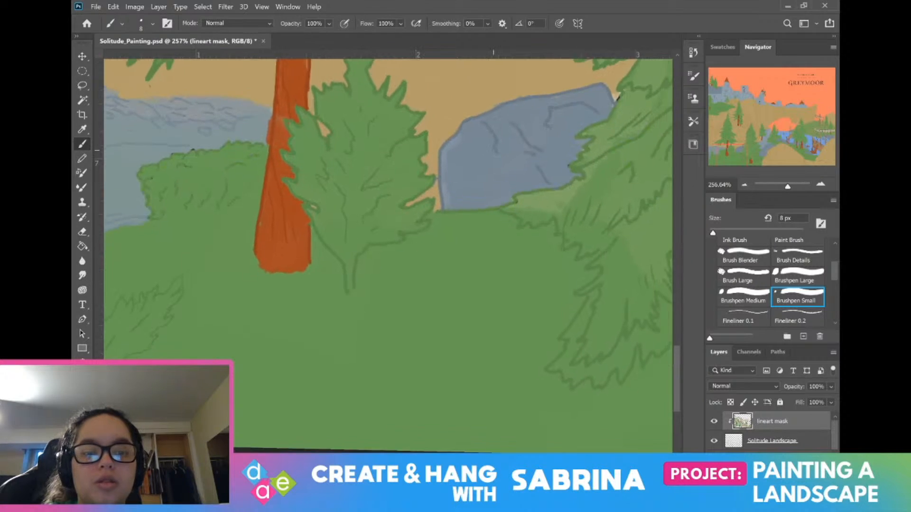
{"action": "mouse_move", "coordinate": [640, 200]}
{"action": "left_mouse_down"}
{"action": "mouse_move", "coordinate": [502, 144]}
{"action": "mouse_move", "coordinate": [474, 169]}
{"action": "mouse_move", "coordinate": [417, 130]}
{"action": "left_mouse_up"}
{"action": "mouse_move", "coordinate": [486, 256]}
{"action": "left_mouse_down"}
{"action": "mouse_move", "coordinate": [479, 336]}
{"action": "mouse_move", "coordinate": [509, 342]}
{"action": "mouse_move", "coordinate": [496, 359]}
{"action": "mouse_move", "coordinate": [529, 292]}
{"action": "left_mouse_up"}
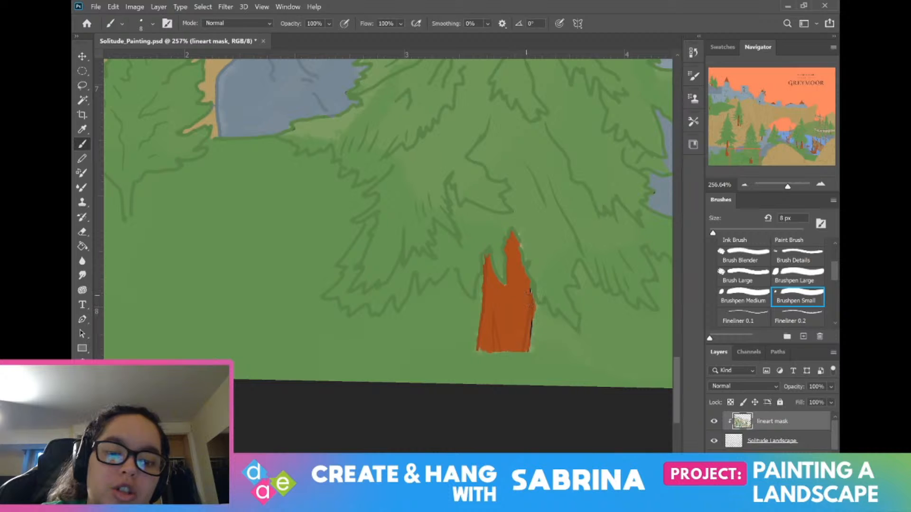
Step: Paint the darker brown over the outlines of the tall trunk and the thin neighbouring trunk of the pine on the tan cliff
{"action": "mouse_move", "coordinate": [528, 332]}
{"action": "left_mouse_down"}
{"action": "mouse_move", "coordinate": [526, 325]}
{"action": "mouse_move", "coordinate": [639, 470]}
{"action": "mouse_move", "coordinate": [654, 511]}
{"action": "left_mouse_up"}
{"action": "mouse_move", "coordinate": [404, 94]}
{"action": "left_mouse_down"}
{"action": "mouse_move", "coordinate": [378, 267]}
{"action": "mouse_move", "coordinate": [423, 484]}
{"action": "left_mouse_up"}
{"action": "left_click_drag", "start_coordinate": [422, 190], "coordinate": [392, 345]}
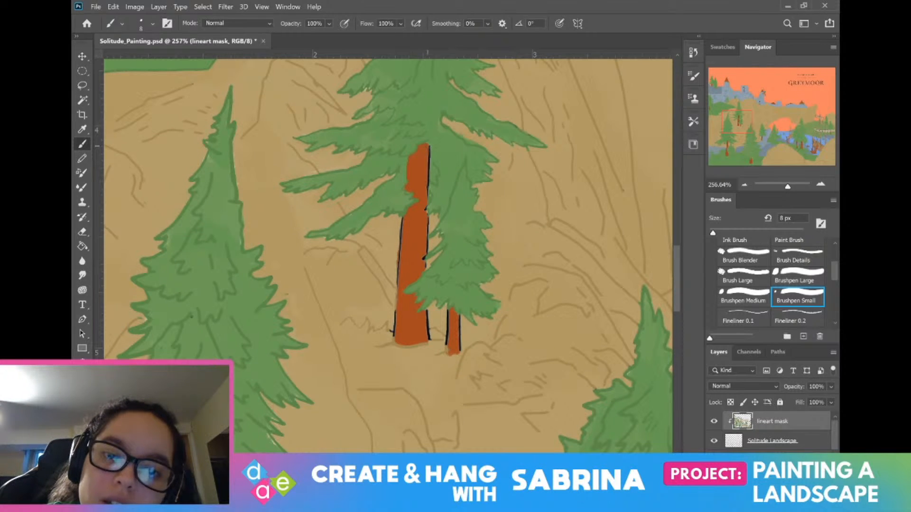
{"action": "left_click_drag", "start_coordinate": [426, 155], "coordinate": [427, 182]}
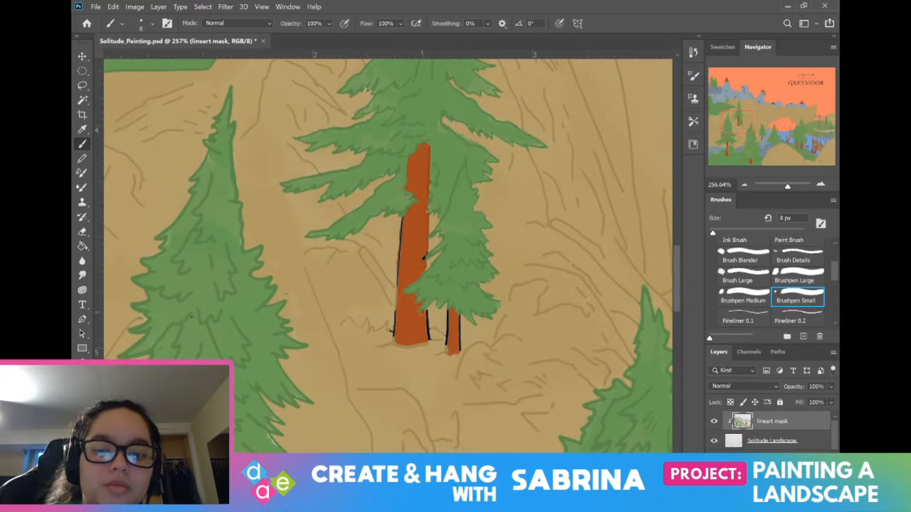
{"action": "left_click_drag", "start_coordinate": [428, 317], "coordinate": [432, 343]}
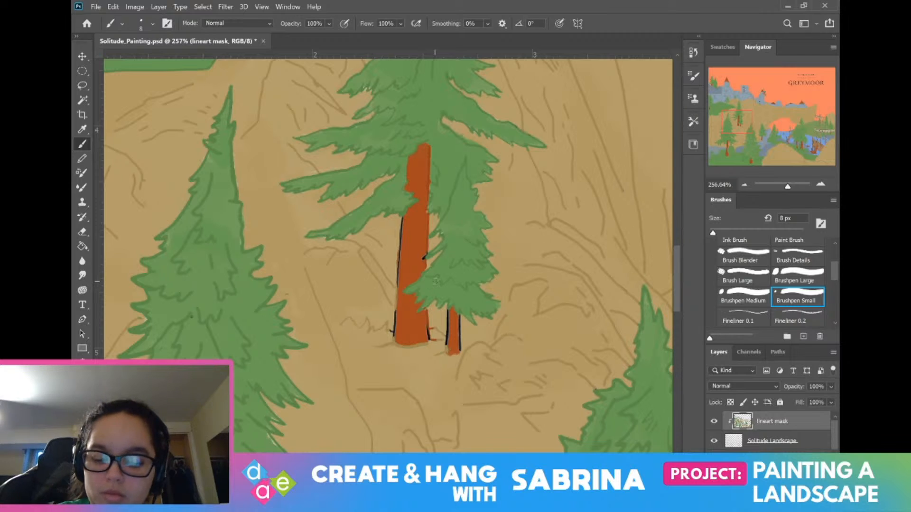
{"action": "mouse_move", "coordinate": [426, 309]}
{"action": "left_mouse_down"}
{"action": "mouse_move", "coordinate": [430, 341]}
{"action": "mouse_move", "coordinate": [396, 299]}
{"action": "mouse_move", "coordinate": [401, 218]}
{"action": "left_mouse_up"}
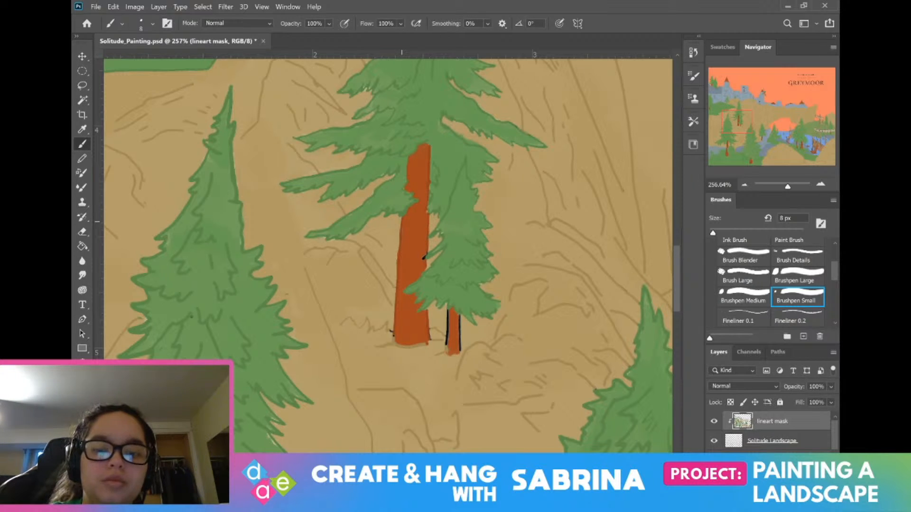
{"action": "mouse_move", "coordinate": [446, 351]}
{"action": "left_mouse_down"}
{"action": "mouse_move", "coordinate": [449, 312]}
{"action": "mouse_move", "coordinate": [460, 353]}
{"action": "left_mouse_up"}
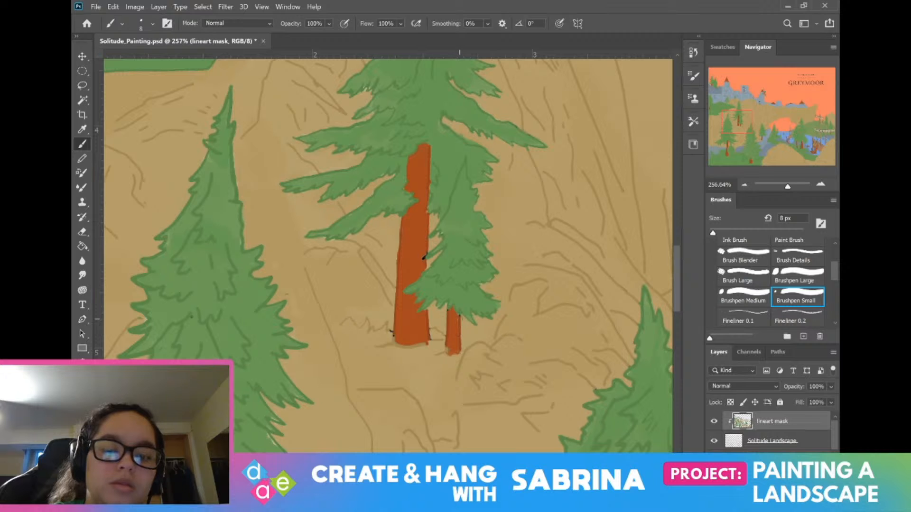
Step: Paint the darker brown over the trunk outlines of the pine beside the waterfall and the two pines on the green hill by the water
{"action": "left_click_drag", "start_coordinate": [527, 422], "coordinate": [396, 88]}
{"action": "left_click_drag", "start_coordinate": [451, 446], "coordinate": [237, 85]}
{"action": "left_click_drag", "start_coordinate": [531, 74], "coordinate": [394, 432]}
{"action": "mouse_move", "coordinate": [372, 164]}
{"action": "left_mouse_down"}
{"action": "mouse_move", "coordinate": [403, 229]}
{"action": "mouse_move", "coordinate": [403, 316]}
{"action": "mouse_move", "coordinate": [392, 234]}
{"action": "left_mouse_up"}
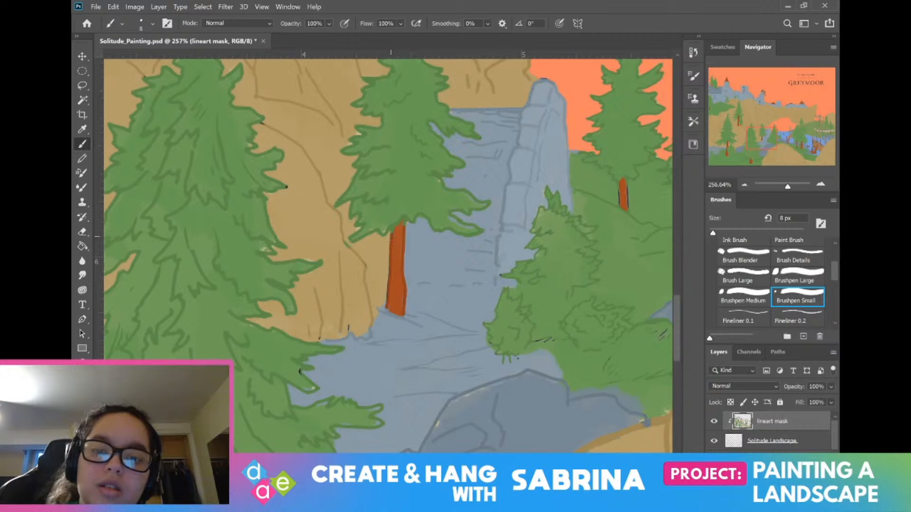
{"action": "mouse_move", "coordinate": [436, 187]}
{"action": "left_mouse_down"}
{"action": "mouse_move", "coordinate": [311, 161]}
{"action": "mouse_move", "coordinate": [189, 176]}
{"action": "left_mouse_up"}
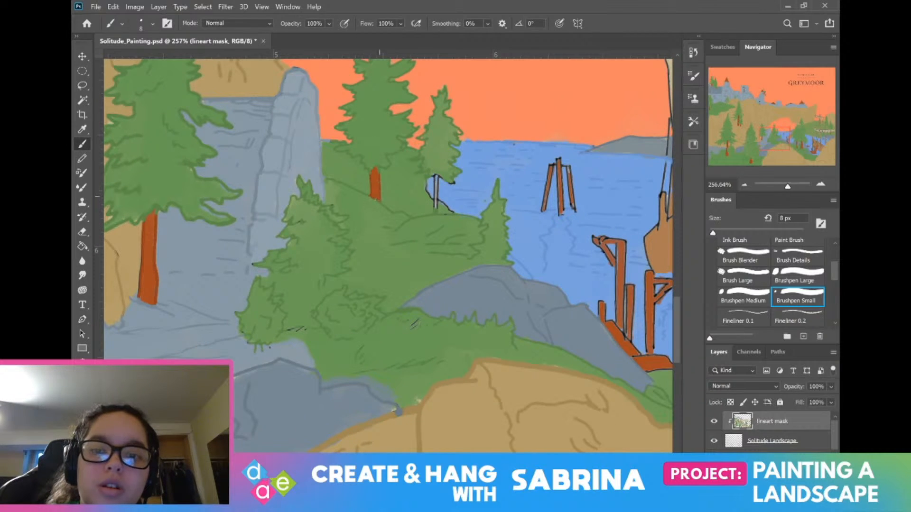
{"action": "left_click_drag", "start_coordinate": [433, 190], "coordinate": [437, 205]}
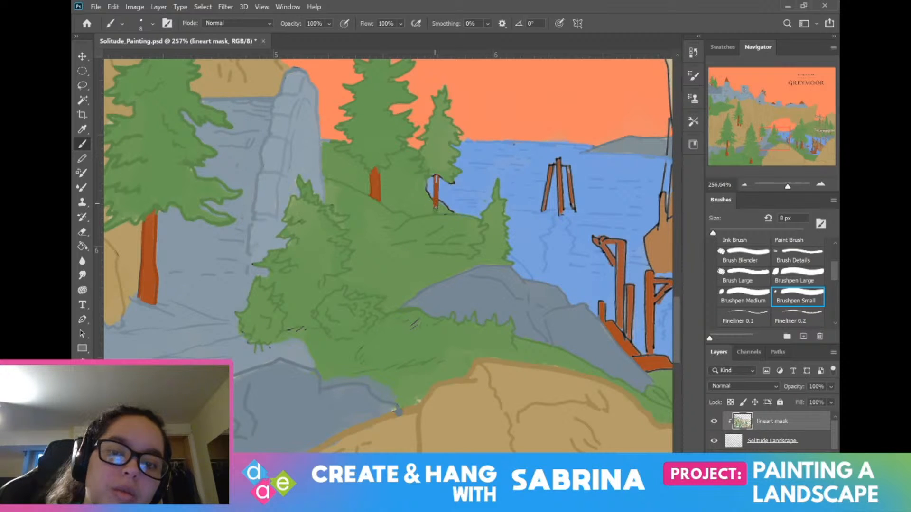
Step: Paint the darker brown over the base of the wooden dock by the grey rocks and the outlines and bark lines of the nearby pine trunks
{"action": "left_click_drag", "start_coordinate": [518, 215], "coordinate": [334, 156]}
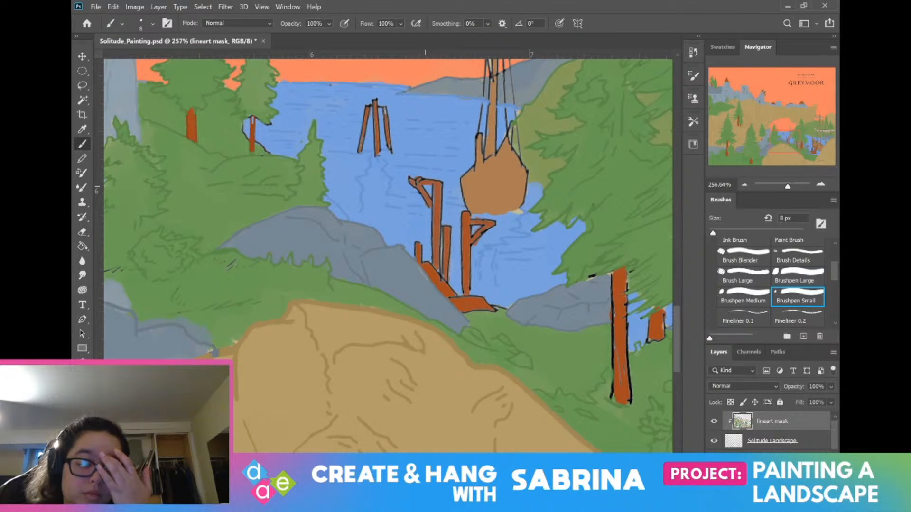
{"action": "left_click_drag", "start_coordinate": [425, 186], "coordinate": [367, 194]}
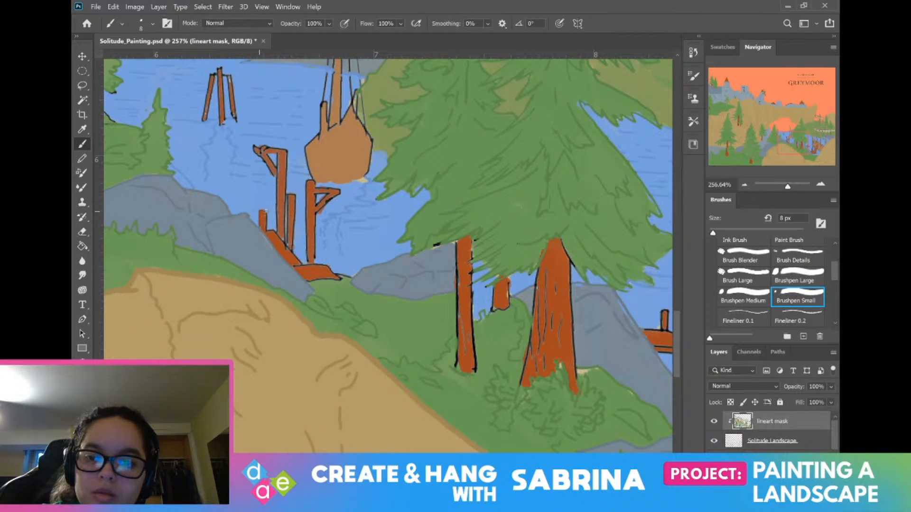
{"action": "left_click_drag", "start_coordinate": [284, 245], "coordinate": [293, 253]}
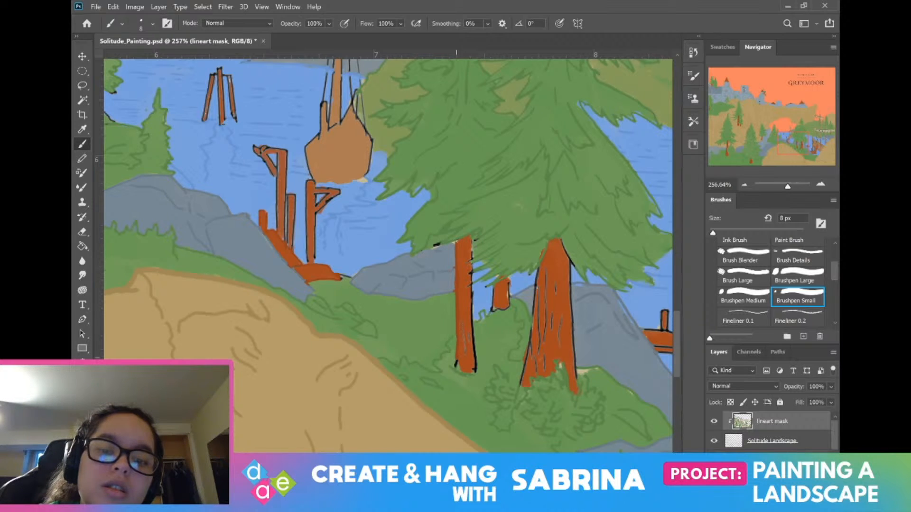
{"action": "mouse_move", "coordinate": [472, 327]}
{"action": "left_mouse_down"}
{"action": "mouse_move", "coordinate": [476, 370]}
{"action": "mouse_move", "coordinate": [471, 284]}
{"action": "mouse_move", "coordinate": [509, 288]}
{"action": "mouse_move", "coordinate": [535, 277]}
{"action": "mouse_move", "coordinate": [521, 385]}
{"action": "left_mouse_up"}
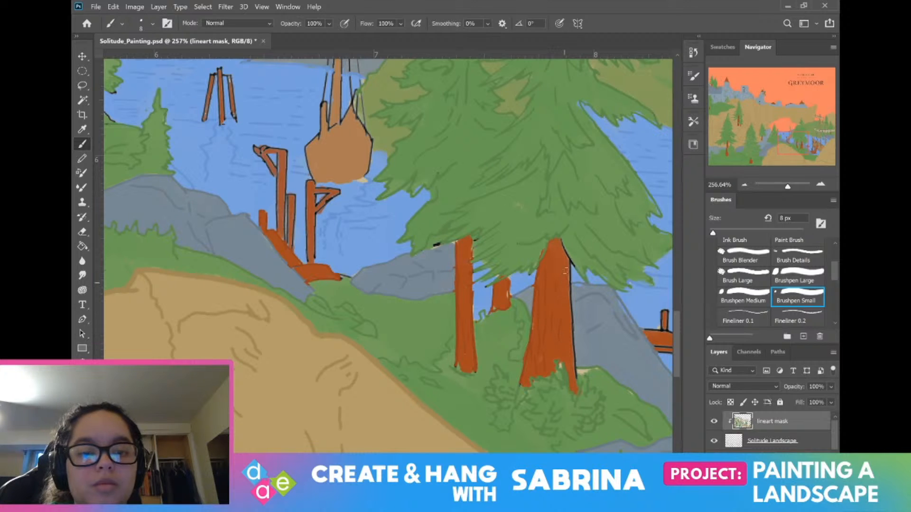
{"action": "left_click_drag", "start_coordinate": [566, 260], "coordinate": [577, 382]}
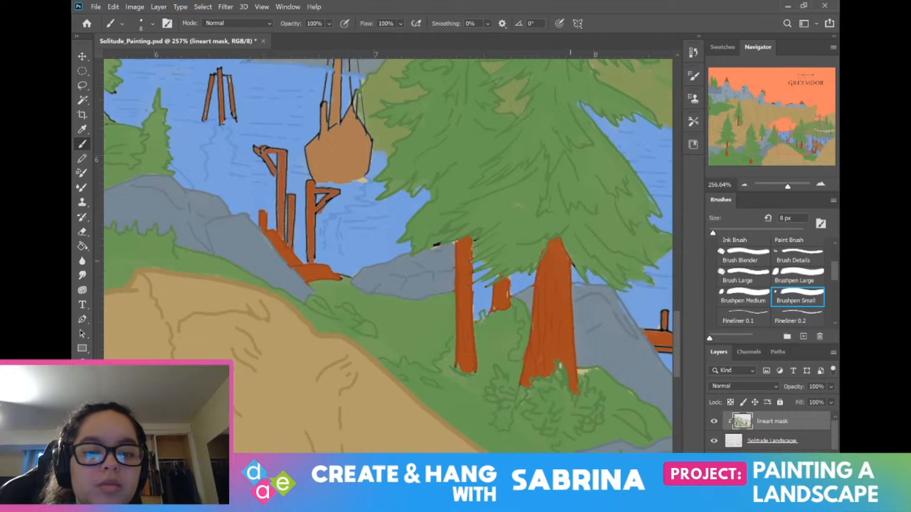
Step: Paint the darker brown over the outlines of the short dock section behind the grey rock, and save the painting
{"action": "left_click_drag", "start_coordinate": [569, 170], "coordinate": [308, 103]}
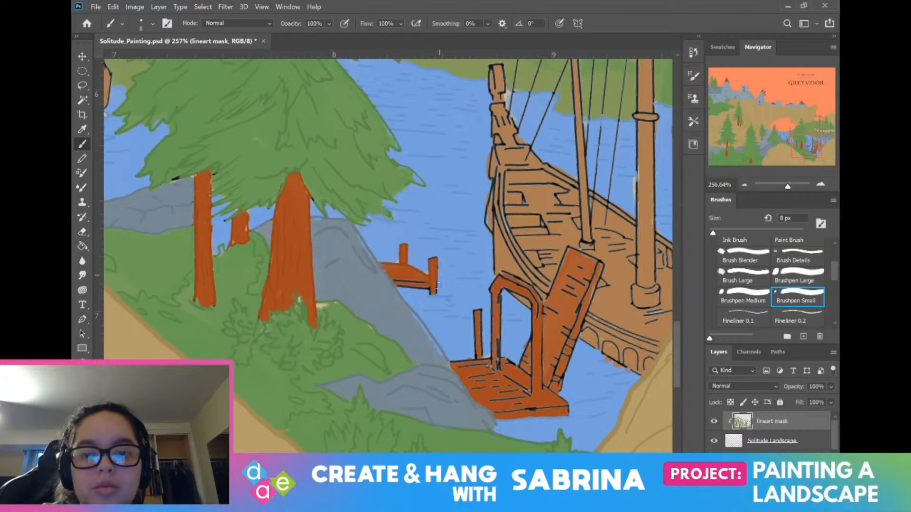
{"action": "mouse_move", "coordinate": [438, 285]}
{"action": "left_mouse_down"}
{"action": "mouse_move", "coordinate": [431, 296]}
{"action": "mouse_move", "coordinate": [428, 289]}
{"action": "left_mouse_up"}
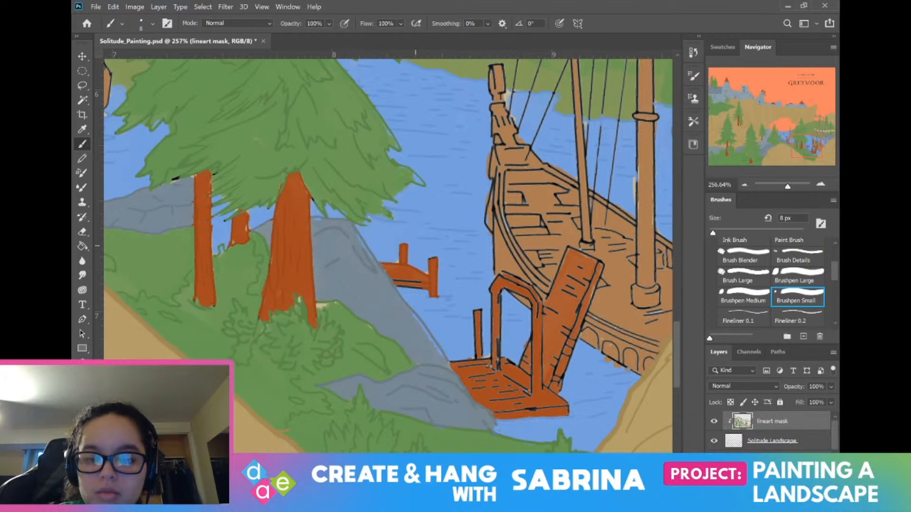
{"action": "key", "text": "ctrl+z"}
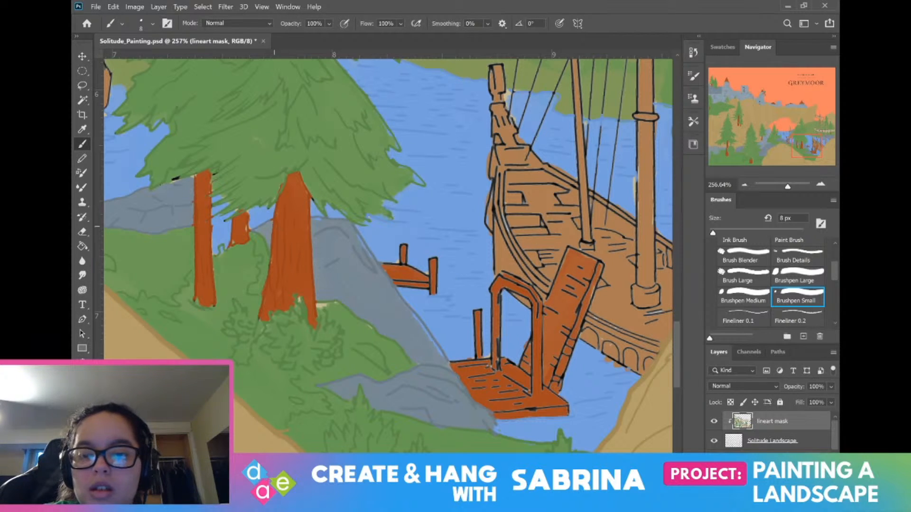
{"action": "key", "text": "ctrl+s"}
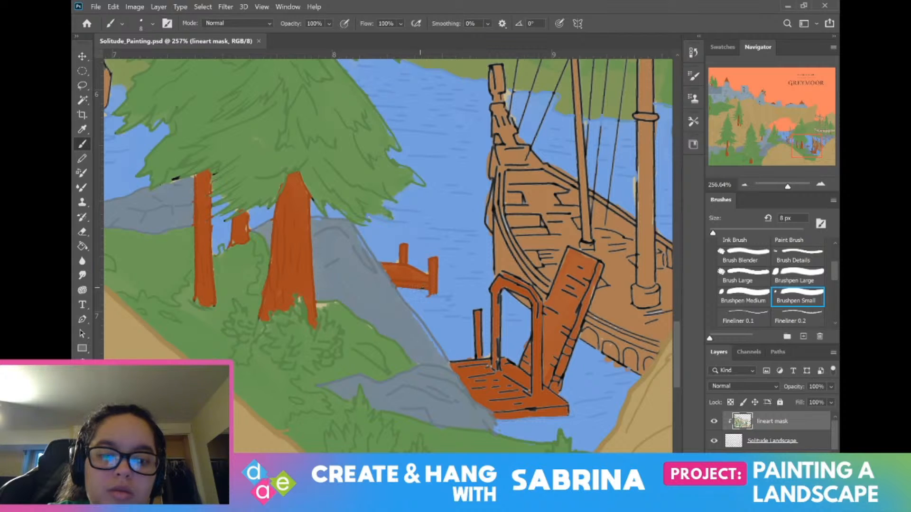
{"action": "left_click_drag", "start_coordinate": [424, 288], "coordinate": [428, 283]}
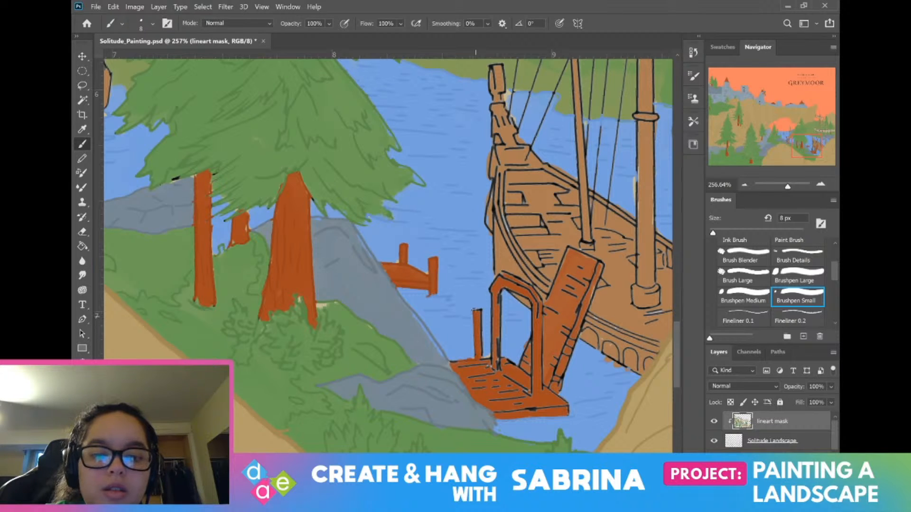
Step: Paint the darker brown over the outlines of the post, plank platform and arched railing of the dock beside the ship
{"action": "left_click_drag", "start_coordinate": [475, 314], "coordinate": [486, 366]}
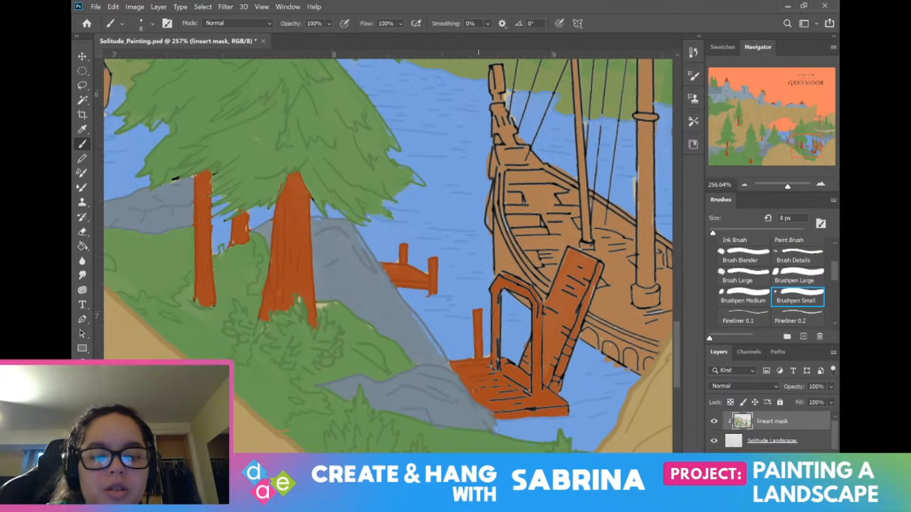
{"action": "left_click_drag", "start_coordinate": [498, 371], "coordinate": [502, 299]}
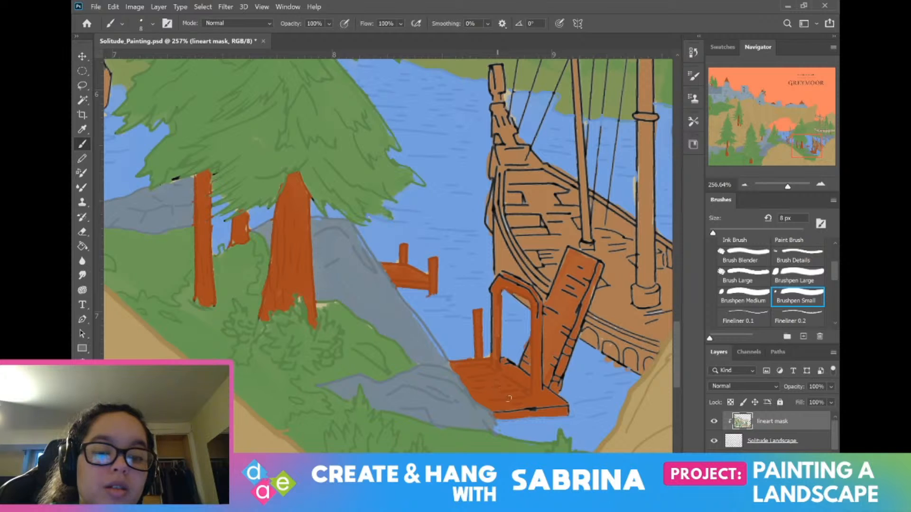
{"action": "mouse_move", "coordinate": [533, 409]}
{"action": "left_mouse_down"}
{"action": "mouse_move", "coordinate": [566, 406]}
{"action": "mouse_move", "coordinate": [508, 361]}
{"action": "left_mouse_up"}
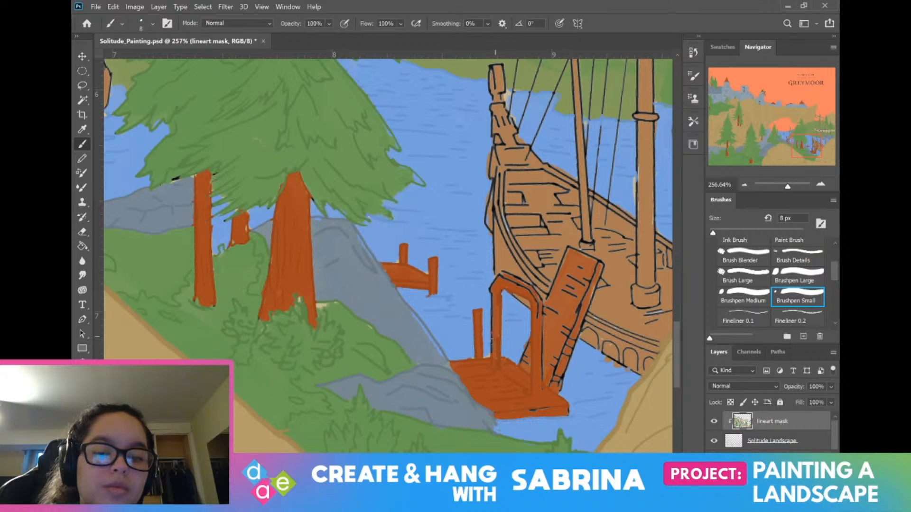
{"action": "mouse_move", "coordinate": [491, 299]}
{"action": "left_mouse_down"}
{"action": "mouse_move", "coordinate": [491, 277]}
{"action": "mouse_move", "coordinate": [507, 276]}
{"action": "mouse_move", "coordinate": [526, 287]}
{"action": "mouse_move", "coordinate": [537, 323]}
{"action": "left_mouse_up"}
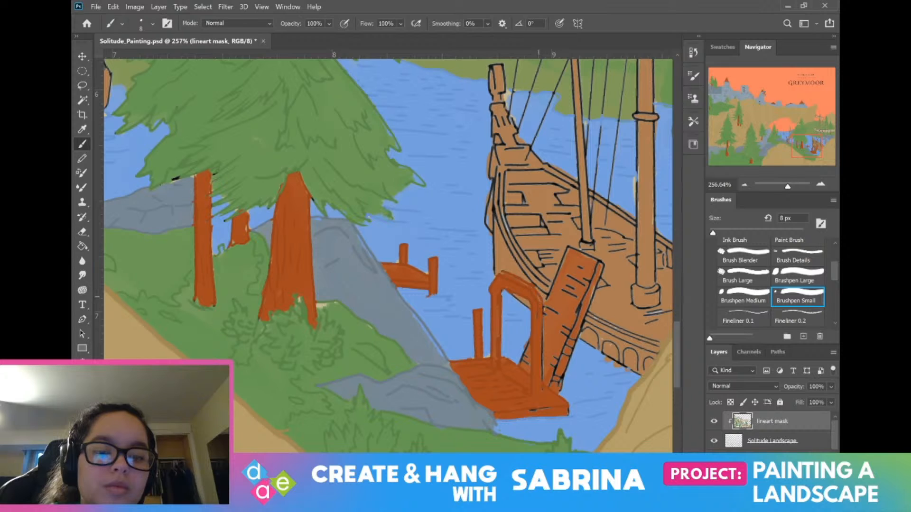
{"action": "left_click_drag", "start_coordinate": [541, 346], "coordinate": [542, 380]}
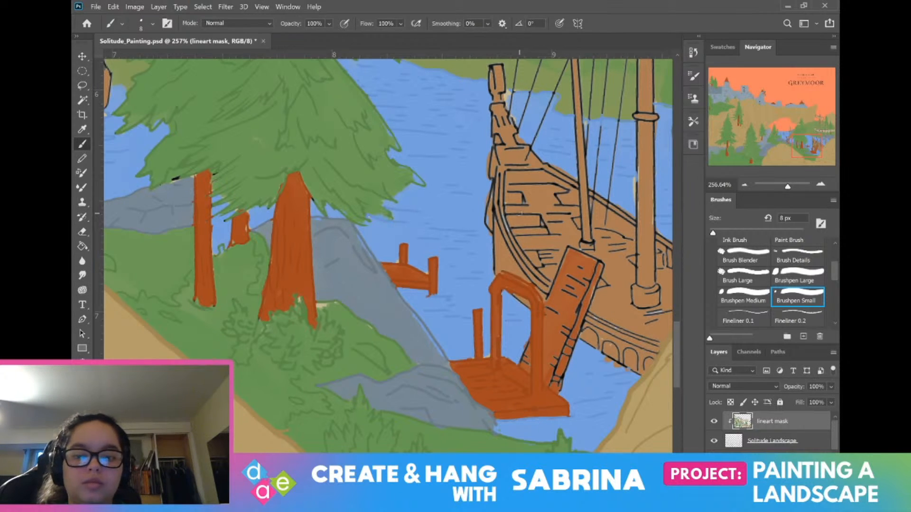
Step: Paint the darker brown over the outlines of the castle tower's conical roof and the windmill tower's pointed roof
{"action": "left_click_drag", "start_coordinate": [436, 168], "coordinate": [578, 283]}
{"action": "left_click_drag", "start_coordinate": [515, 203], "coordinate": [620, 224]}
{"action": "left_click_drag", "start_coordinate": [317, 92], "coordinate": [519, 213]}
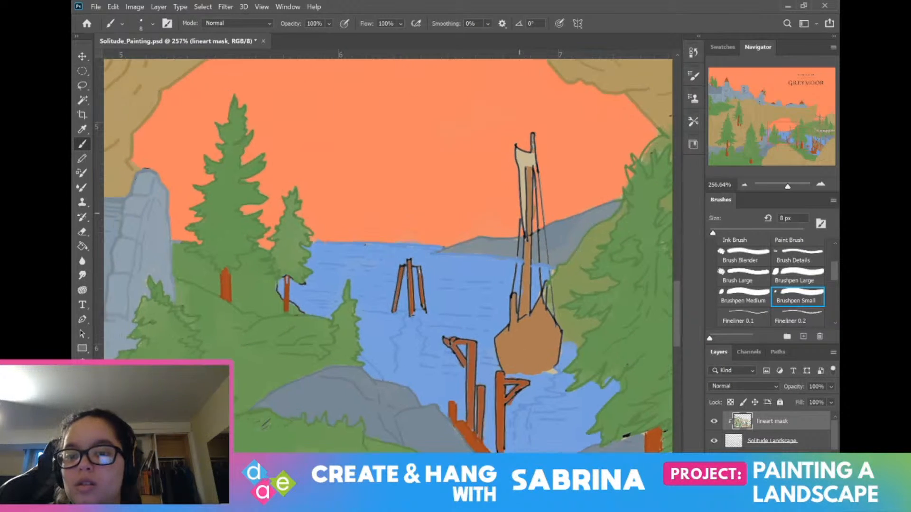
{"action": "left_click_drag", "start_coordinate": [317, 122], "coordinate": [597, 273]}
{"action": "left_click_drag", "start_coordinate": [464, 186], "coordinate": [544, 228]}
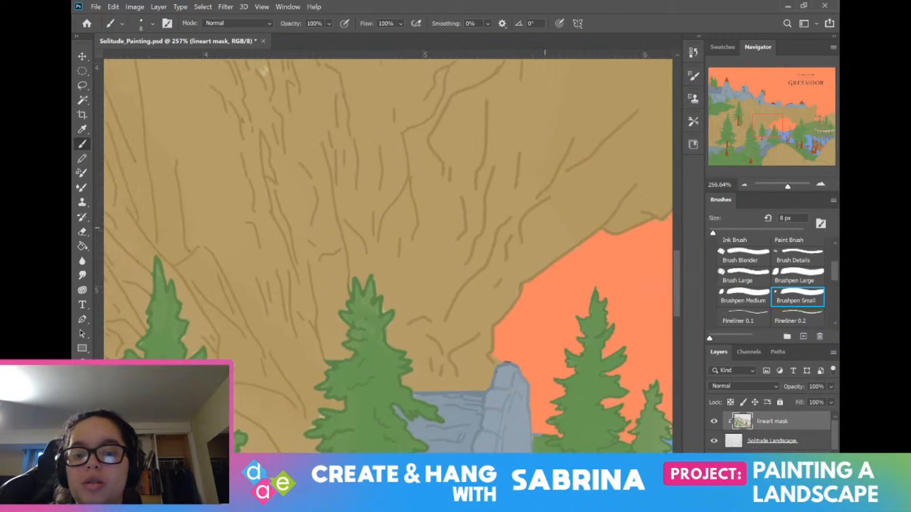
{"action": "left_click_drag", "start_coordinate": [264, 71], "coordinate": [619, 442]}
{"action": "left_click_drag", "start_coordinate": [434, 78], "coordinate": [590, 331]}
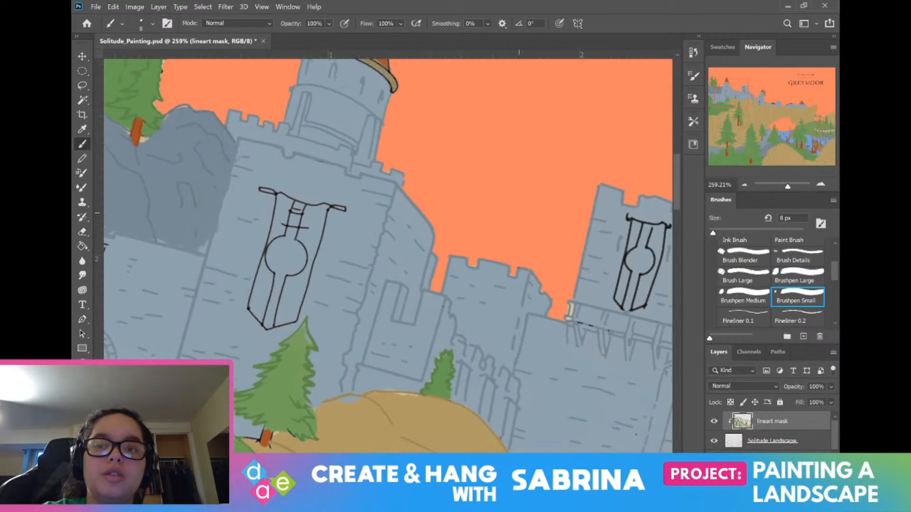
{"action": "left_click_drag", "start_coordinate": [418, 142], "coordinate": [548, 261]}
{"action": "left_click_drag", "start_coordinate": [516, 229], "coordinate": [526, 214]}
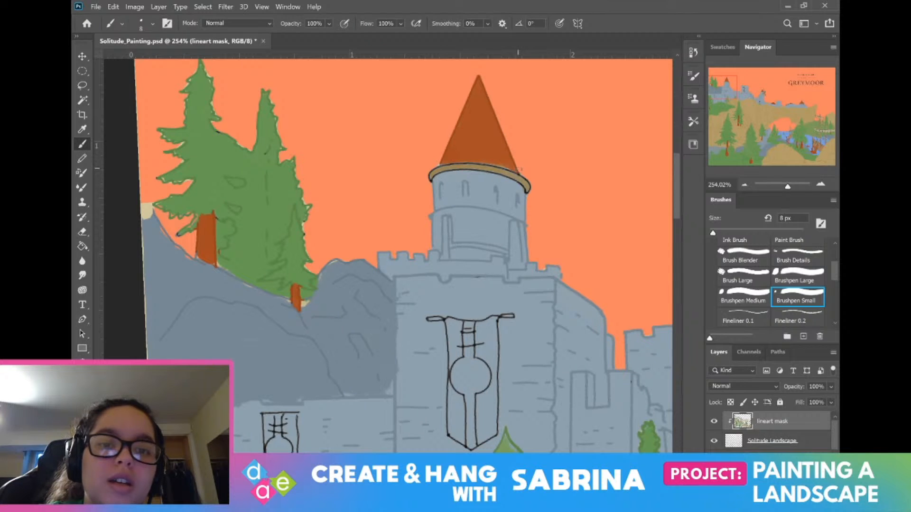
{"action": "left_click_drag", "start_coordinate": [520, 170], "coordinate": [124, 171]}
{"action": "left_click_drag", "start_coordinate": [511, 133], "coordinate": [227, 90]}
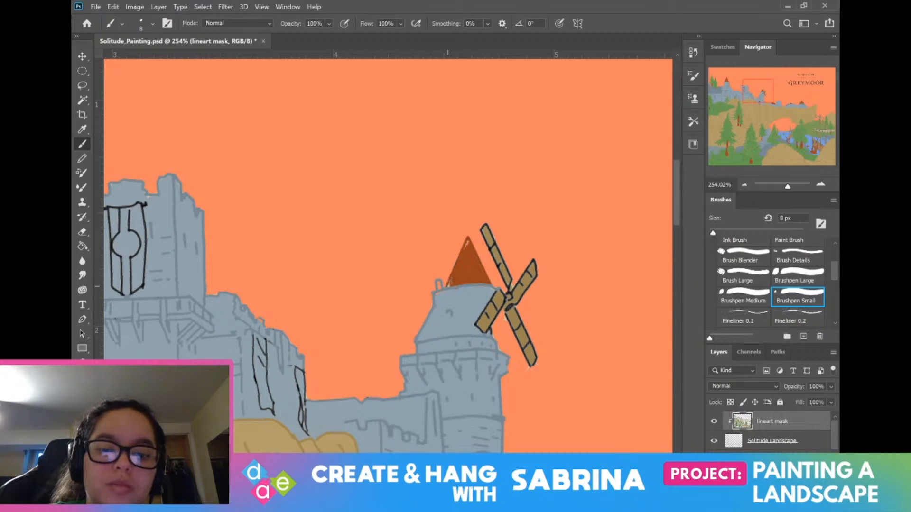
Step: Paint the darker brown over the outlines of the low pointed roof behind the castle wall, the brown post and the two small roofs beyond it
{"action": "left_click_drag", "start_coordinate": [553, 368], "coordinate": [455, 211]}
{"action": "left_click_drag", "start_coordinate": [628, 292], "coordinate": [459, 217]}
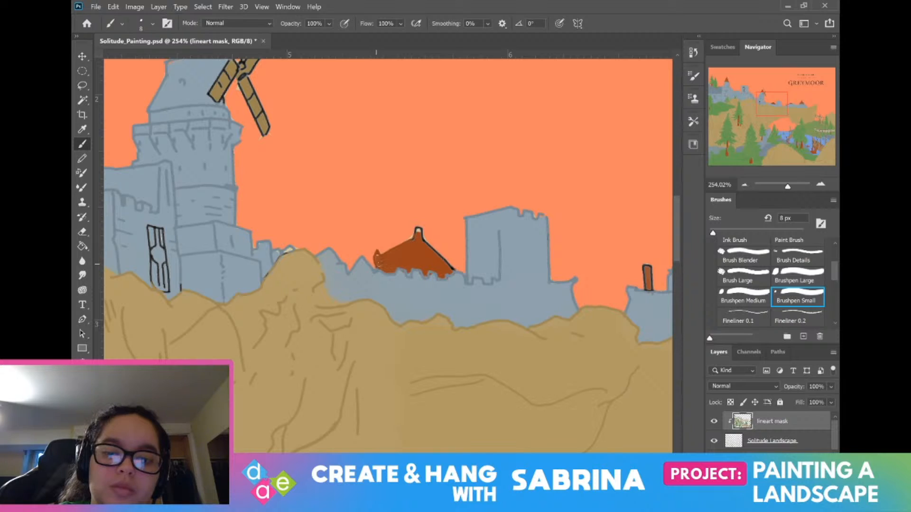
{"action": "left_click_drag", "start_coordinate": [418, 229], "coordinate": [443, 259]}
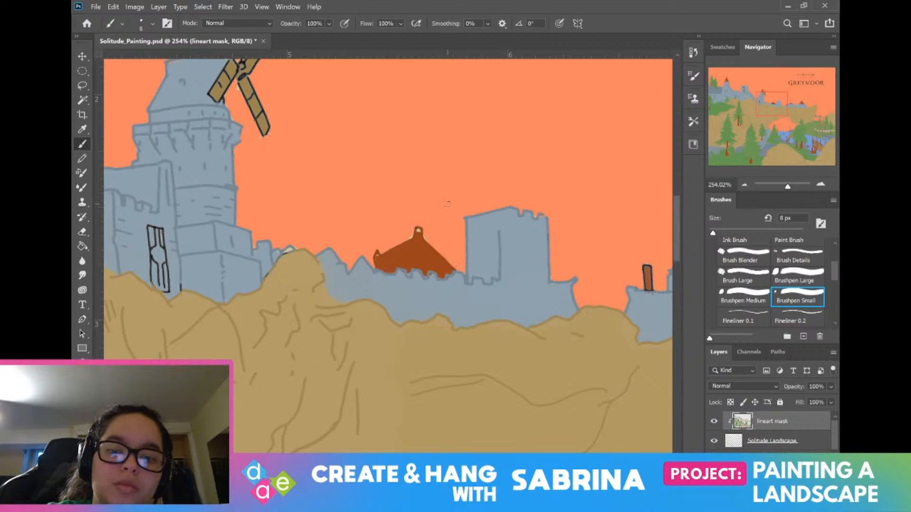
{"action": "mouse_move", "coordinate": [631, 279]}
{"action": "left_mouse_down"}
{"action": "mouse_move", "coordinate": [448, 204]}
{"action": "mouse_move", "coordinate": [469, 206]}
{"action": "mouse_move", "coordinate": [502, 186]}
{"action": "left_mouse_up"}
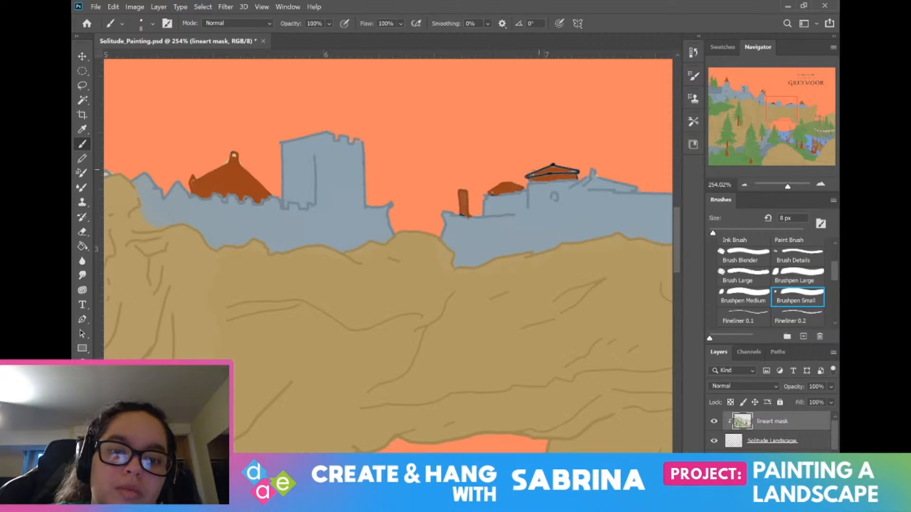
{"action": "mouse_move", "coordinate": [531, 175]}
{"action": "left_mouse_down"}
{"action": "mouse_move", "coordinate": [582, 171]}
{"action": "mouse_move", "coordinate": [546, 172]}
{"action": "left_mouse_up"}
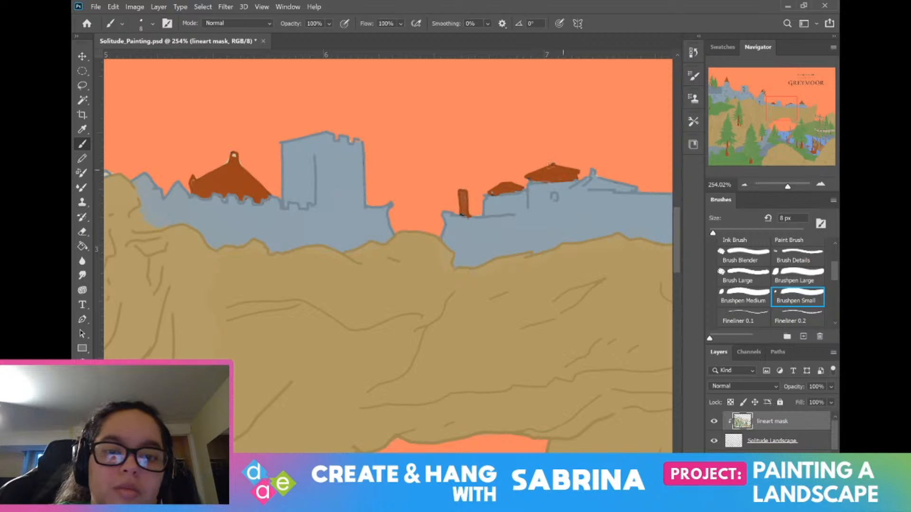
Step: Paint the darker brown over the outlines of the large dome and the small pointed roof above it
{"action": "scroll", "coordinate": [328, 234], "scroll_direction": "down", "scroll_amount": 3}
{"action": "scroll", "coordinate": [317, 230], "scroll_direction": "down", "scroll_amount": 3}
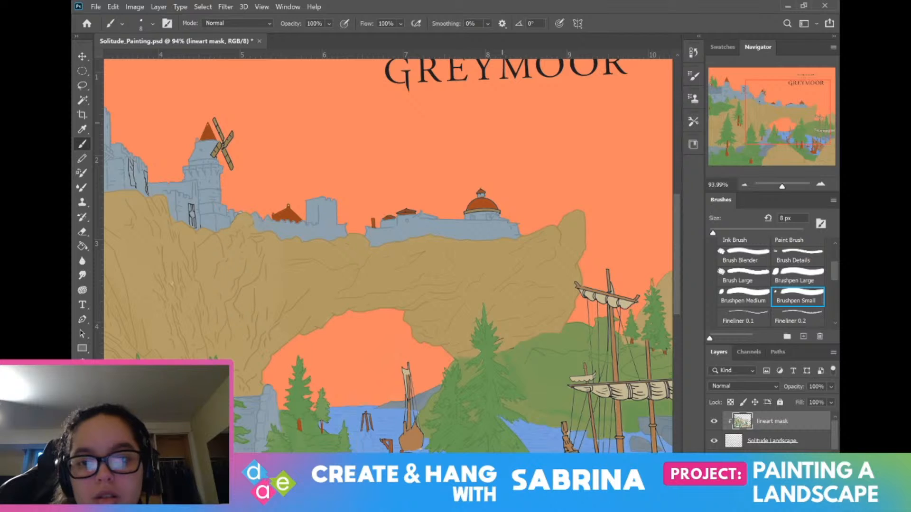
{"action": "scroll", "coordinate": [372, 187], "scroll_direction": "up", "scroll_amount": 3}
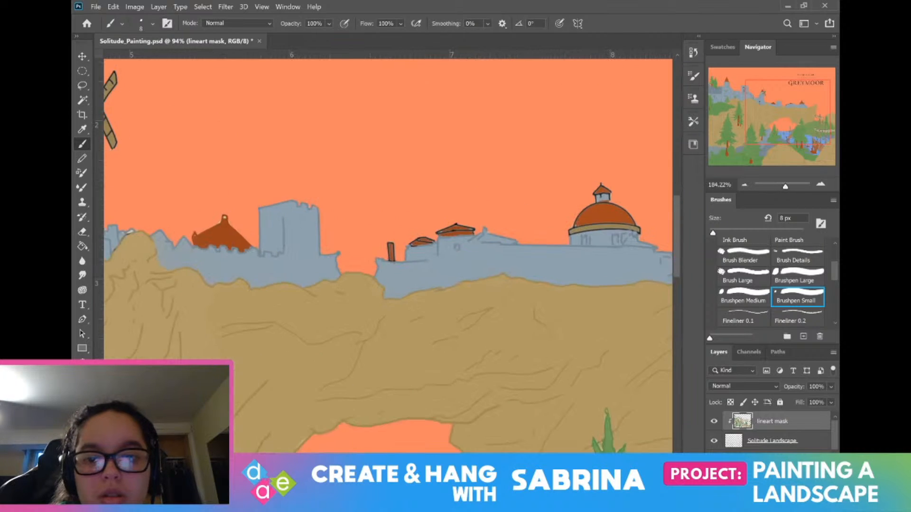
{"action": "left_click_drag", "start_coordinate": [607, 174], "coordinate": [426, 213]}
{"action": "scroll", "coordinate": [426, 213], "scroll_direction": "up", "scroll_amount": 3}
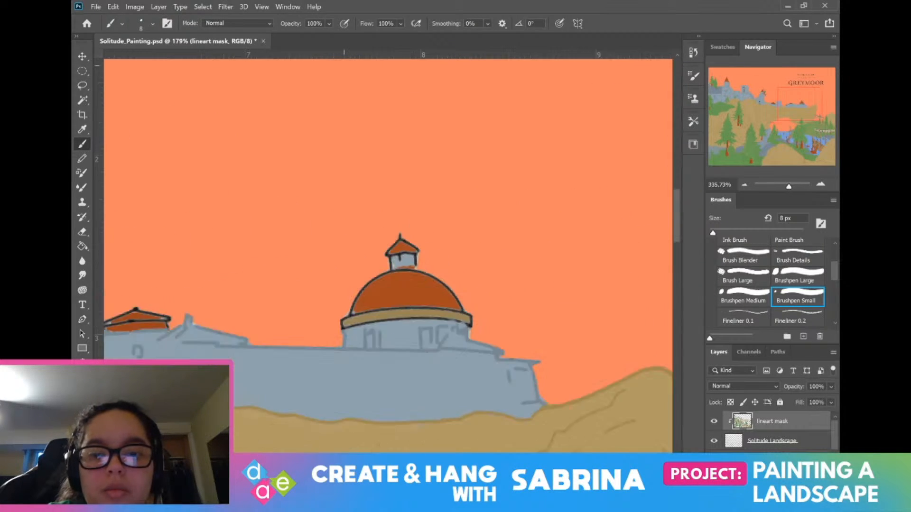
{"action": "mouse_move", "coordinate": [328, 342]}
{"action": "left_mouse_down"}
{"action": "mouse_move", "coordinate": [358, 296]}
{"action": "mouse_move", "coordinate": [389, 286]}
{"action": "mouse_move", "coordinate": [440, 300]}
{"action": "mouse_move", "coordinate": [463, 338]}
{"action": "left_mouse_up"}
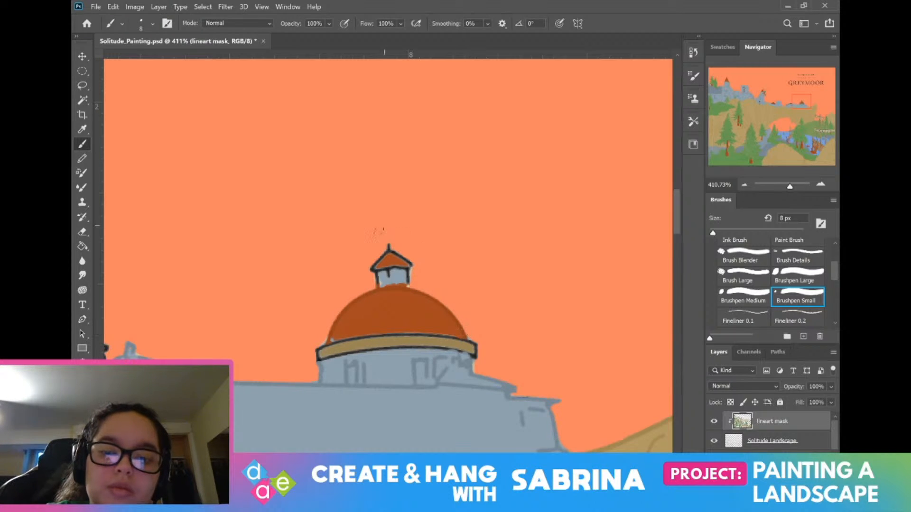
{"action": "mouse_move", "coordinate": [373, 269]}
{"action": "left_mouse_down"}
{"action": "mouse_move", "coordinate": [387, 248]}
{"action": "mouse_move", "coordinate": [397, 251]}
{"action": "mouse_move", "coordinate": [391, 267]}
{"action": "mouse_move", "coordinate": [373, 269]}
{"action": "left_mouse_up"}
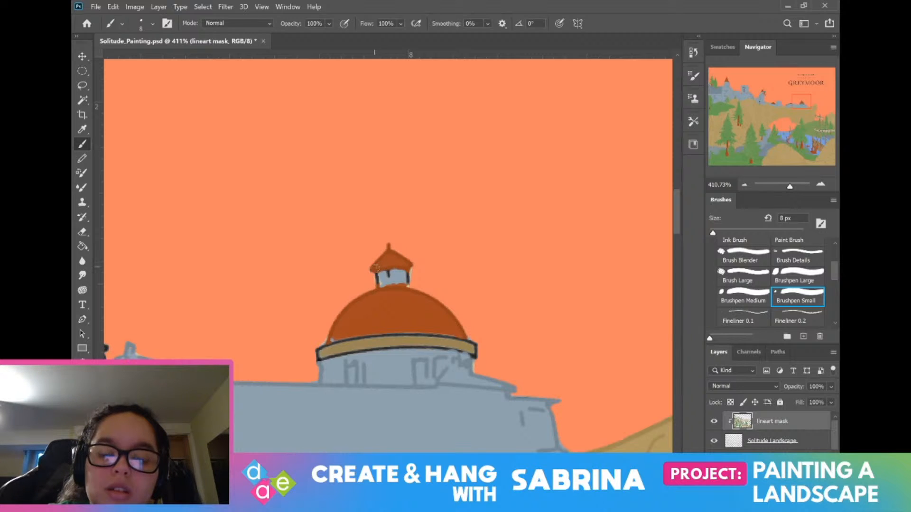
Step: Recolour the cupola wall outlines with the sampled wall blue-grey, and touch up the lower edge of its pointed roof in the dome's brown
{"action": "key", "text": "i"}
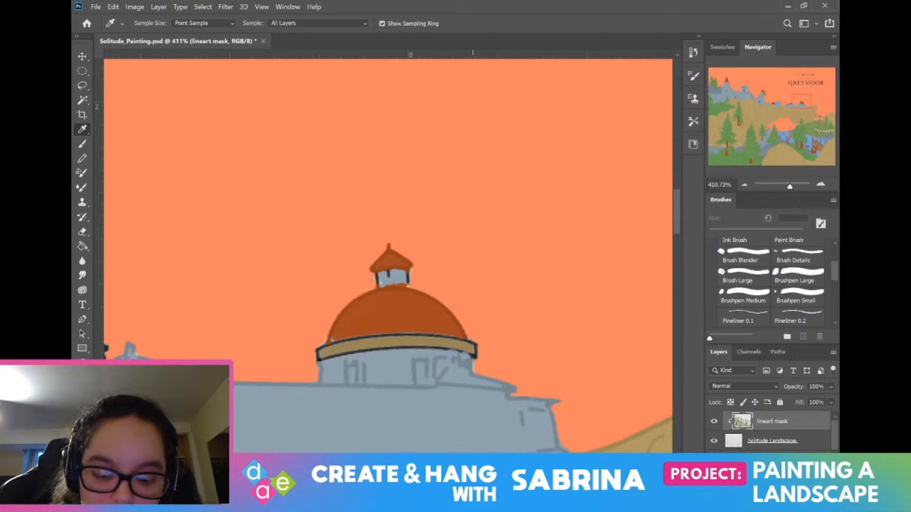
{"action": "key", "text": "b"}
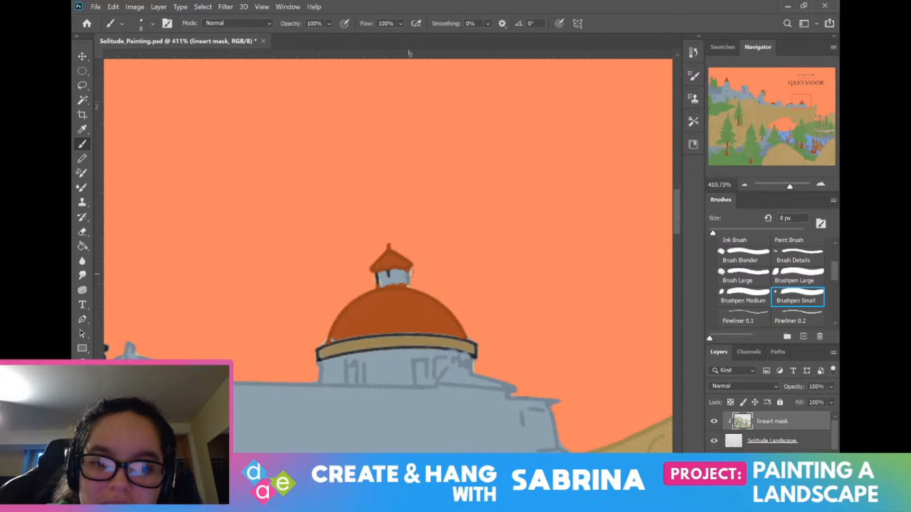
{"action": "mouse_move", "coordinate": [410, 274]}
{"action": "left_mouse_down"}
{"action": "mouse_move", "coordinate": [379, 275]}
{"action": "mouse_move", "coordinate": [377, 287]}
{"action": "left_mouse_up"}
{"action": "key", "text": "i"}
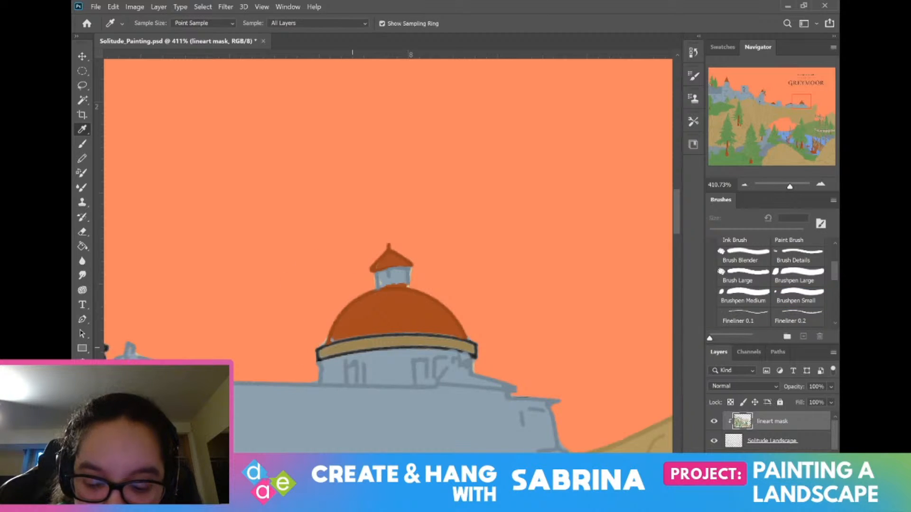
{"action": "key", "text": "b"}
{"action": "left_click_drag", "start_coordinate": [380, 269], "coordinate": [403, 267]}
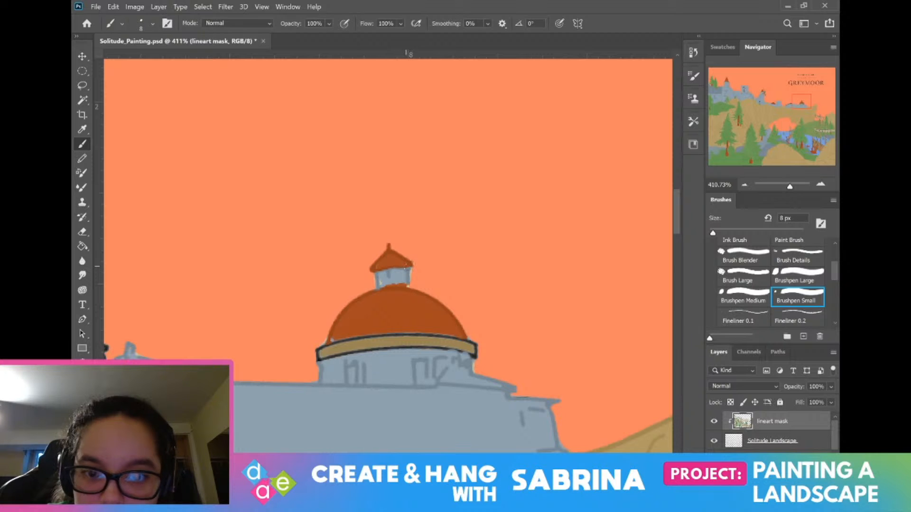
Step: Paint the darker brown over the outlines of the three small tree trunks on the hillside behind the ship's masts
{"action": "scroll", "coordinate": [439, 341], "scroll_direction": "down", "scroll_amount": 5}
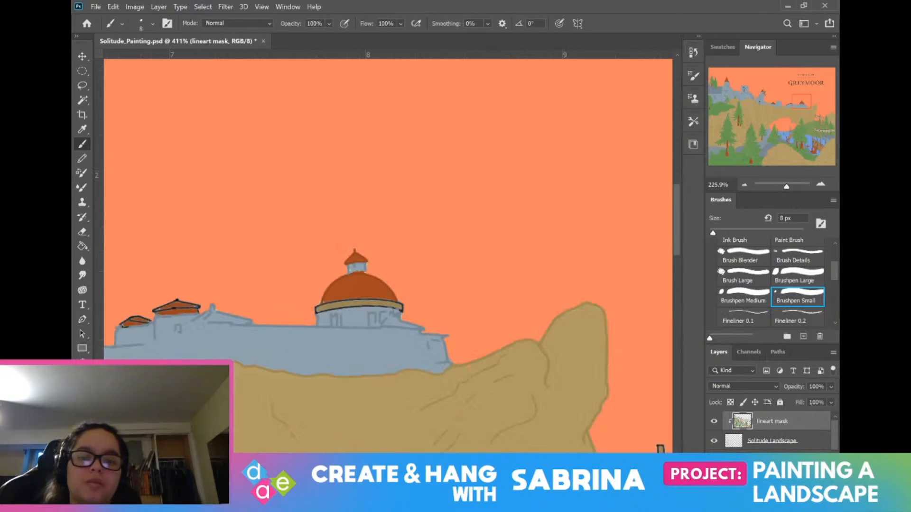
{"action": "scroll", "coordinate": [392, 224], "scroll_direction": "down", "scroll_amount": 2}
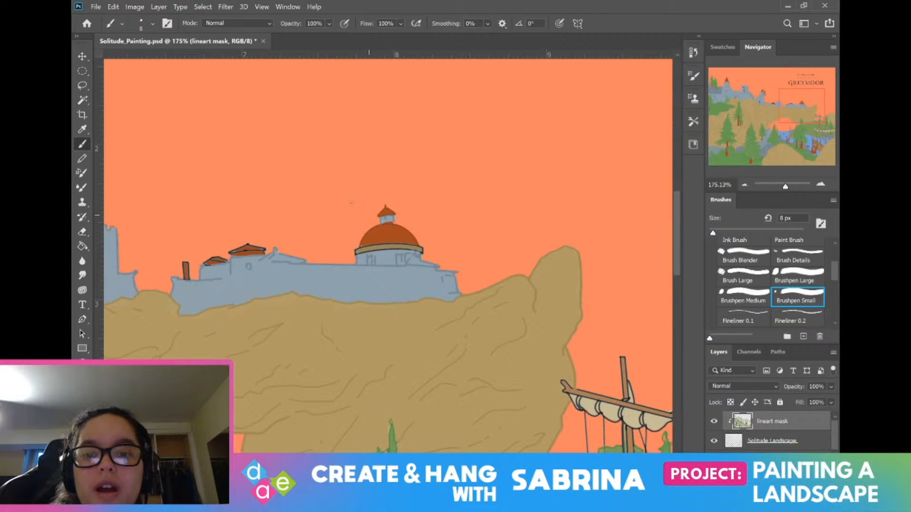
{"action": "scroll", "coordinate": [390, 231], "scroll_direction": "down", "scroll_amount": 3}
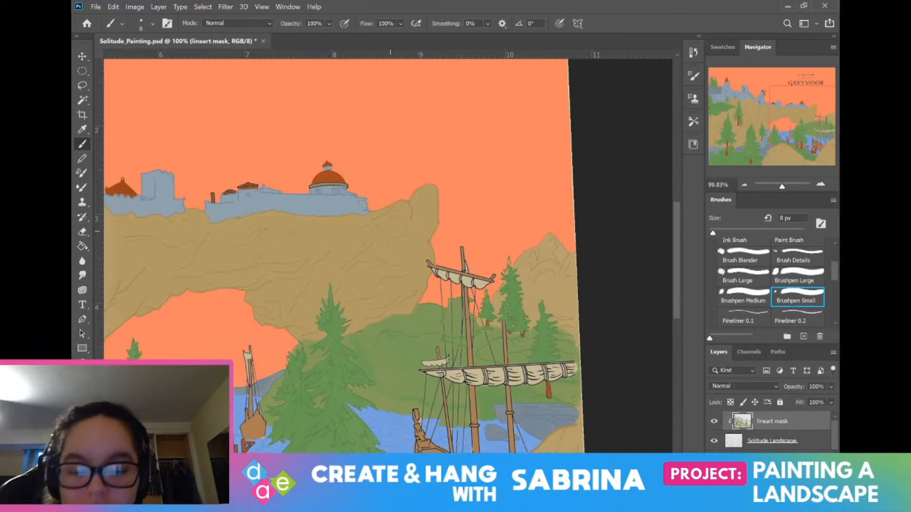
{"action": "scroll", "coordinate": [390, 231], "scroll_direction": "up", "scroll_amount": 6}
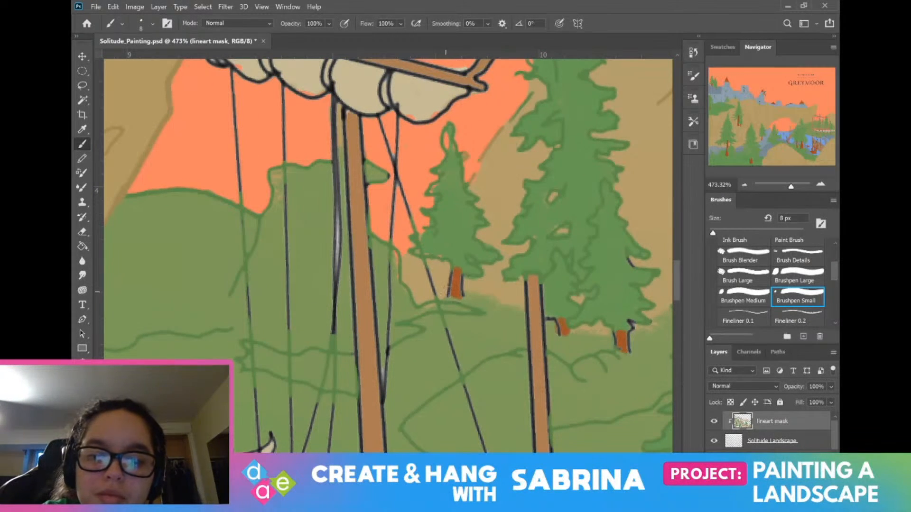
{"action": "left_click_drag", "start_coordinate": [454, 270], "coordinate": [464, 294]}
{"action": "left_click_drag", "start_coordinate": [553, 328], "coordinate": [549, 319]}
{"action": "left_click_drag", "start_coordinate": [613, 344], "coordinate": [611, 338]}
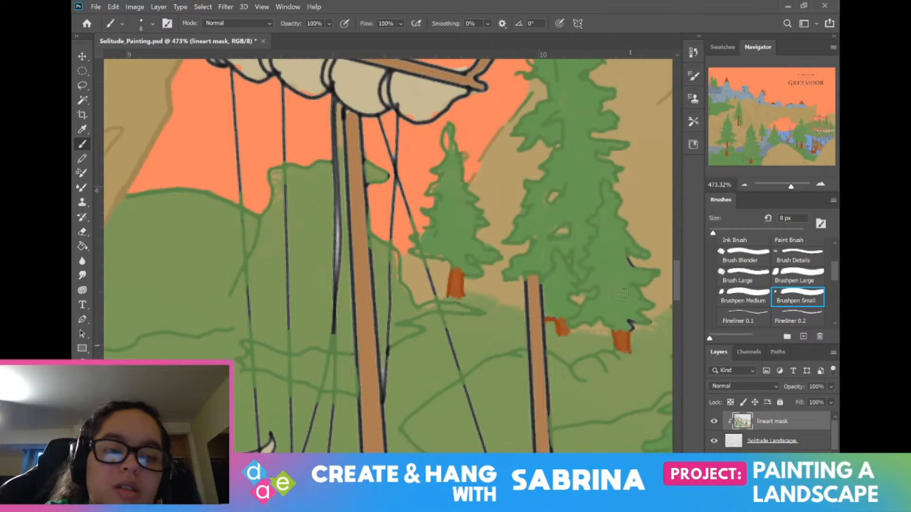
Step: Look over the whole painting for trunks, roofs and wooden parts whose outlines are still black
{"action": "left_click_drag", "start_coordinate": [622, 294], "coordinate": [411, 347]}
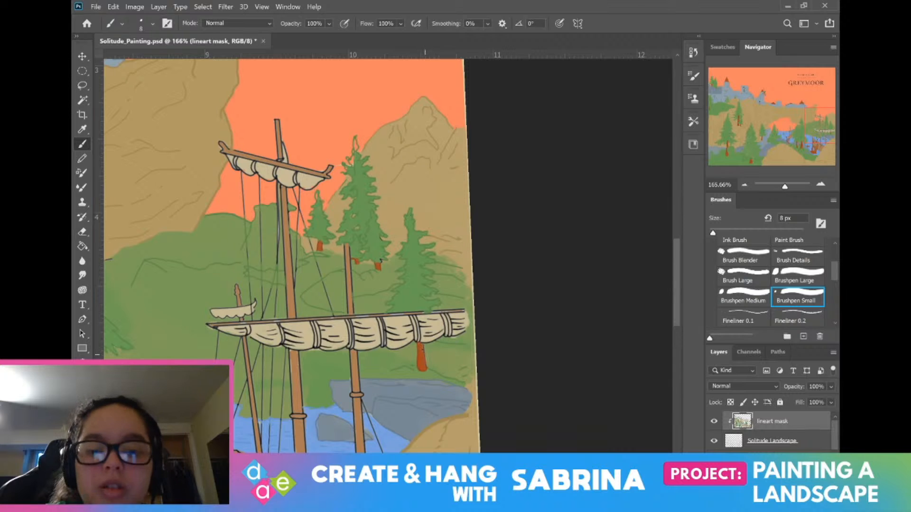
{"action": "left_click_drag", "start_coordinate": [256, 237], "coordinate": [101, 266]}
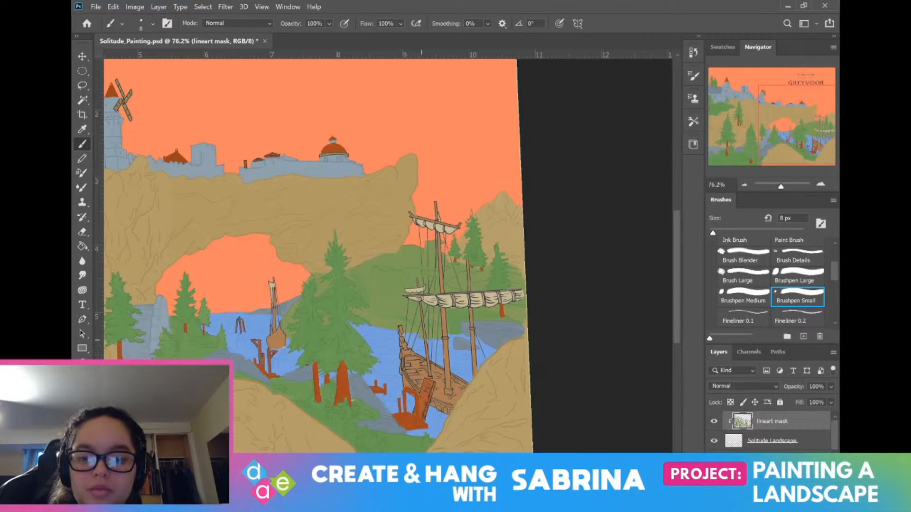
{"action": "left_click_drag", "start_coordinate": [422, 340], "coordinate": [619, 341]}
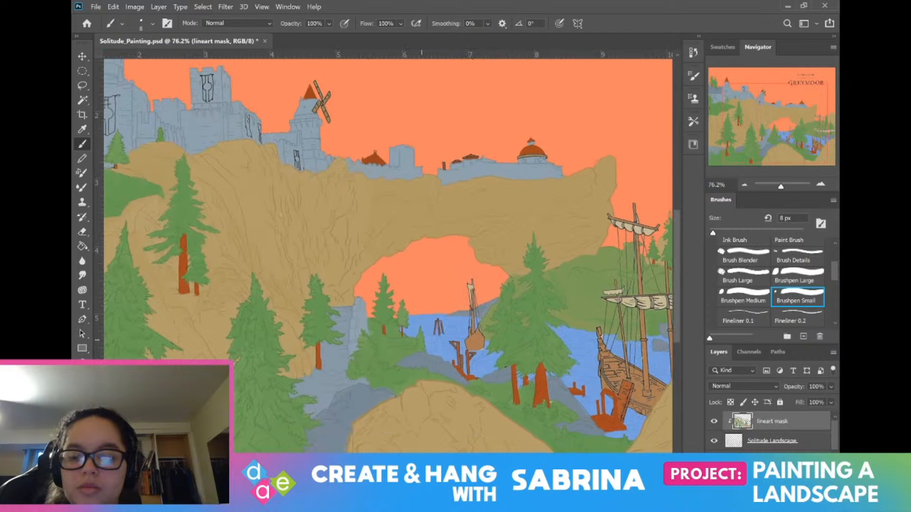
{"action": "left_click_drag", "start_coordinate": [385, 331], "coordinate": [508, 299]}
{"action": "left_click_drag", "start_coordinate": [360, 300], "coordinate": [421, 339]}
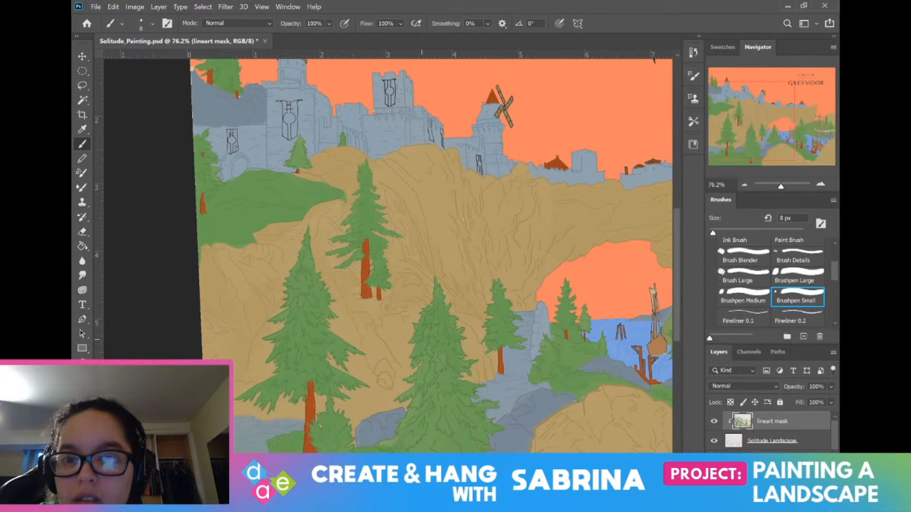
{"action": "left_click_drag", "start_coordinate": [296, 153], "coordinate": [394, 152]}
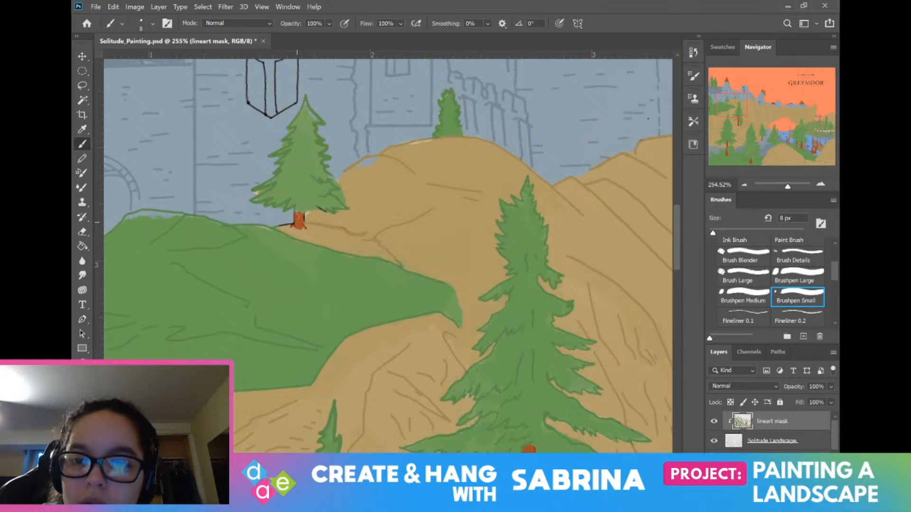
{"action": "scroll", "coordinate": [285, 176], "scroll_direction": "down", "scroll_amount": 7}
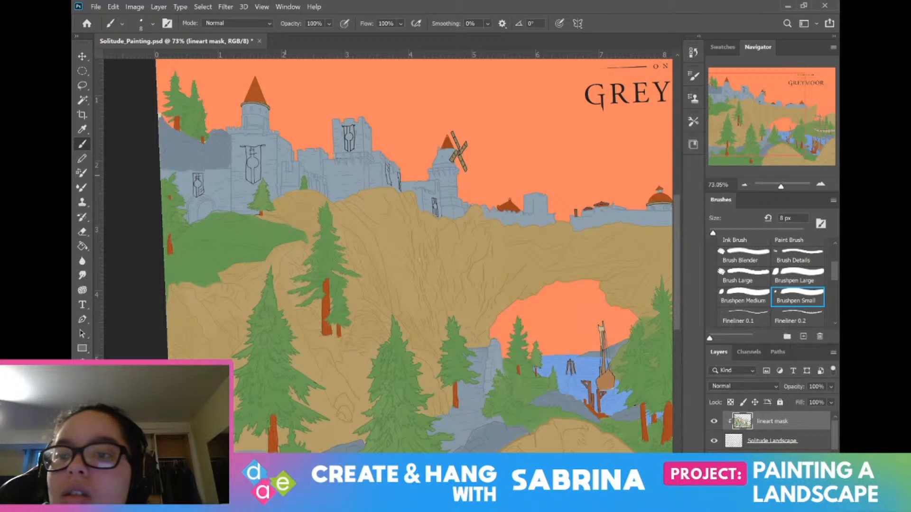
{"action": "left_click_drag", "start_coordinate": [280, 175], "coordinate": [216, 175]}
{"action": "scroll", "coordinate": [285, 190], "scroll_direction": "down", "scroll_amount": 1}
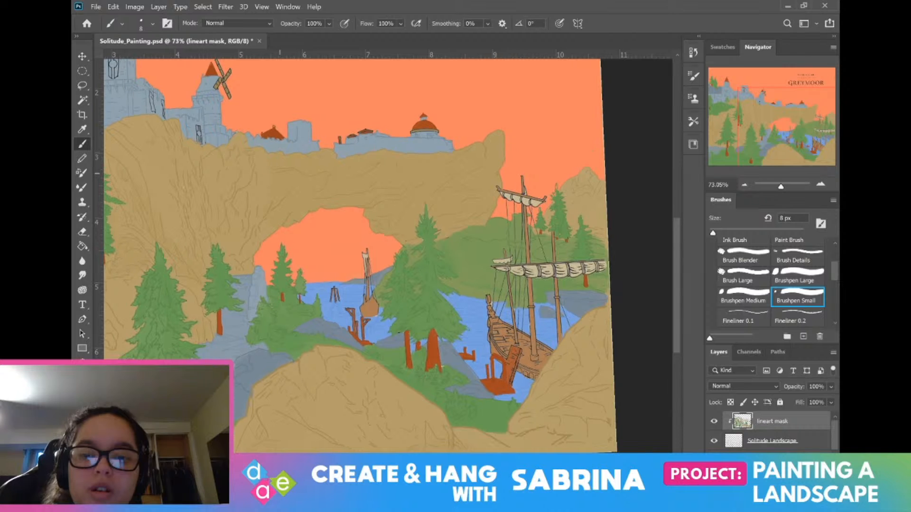
Step: Set the brush colour to the darker brown #954f35 for the dock posts near the distant boat
{"action": "scroll", "coordinate": [334, 299], "scroll_direction": "up", "scroll_amount": 5}
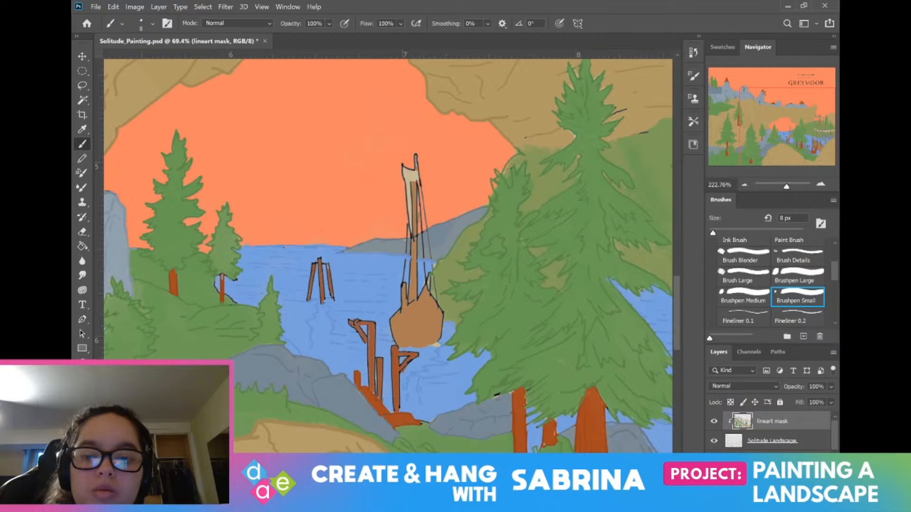
{"action": "scroll", "coordinate": [359, 336], "scroll_direction": "up", "scroll_amount": 2}
{"action": "key", "text": "i"}
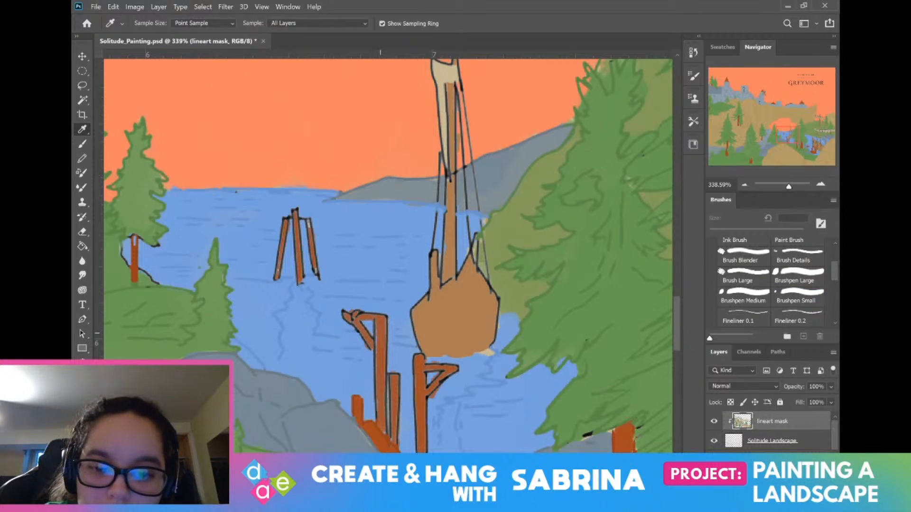
{"action": "left_click", "coordinate": [79, 417]}
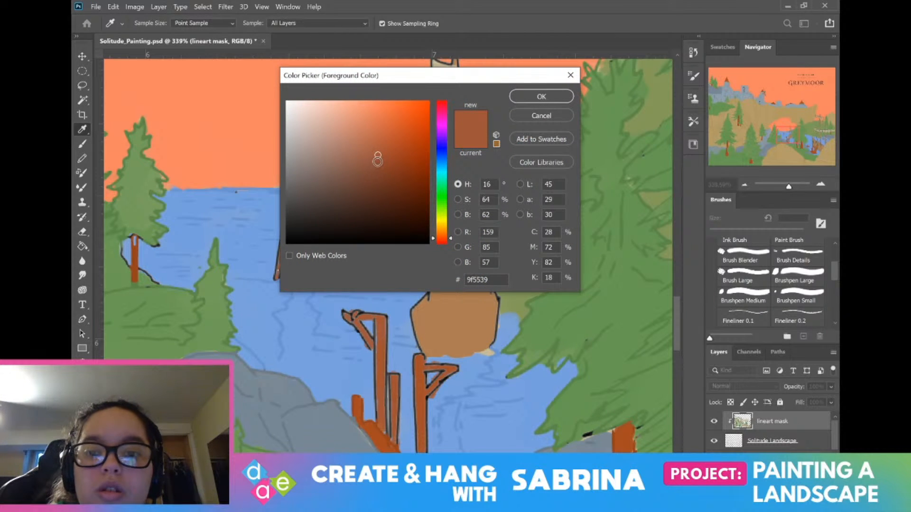
{"action": "left_click", "coordinate": [378, 160]}
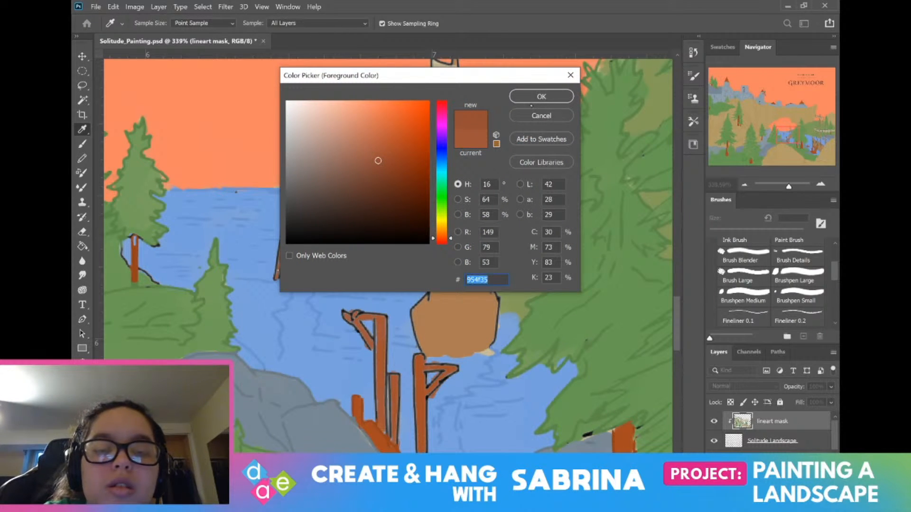
{"action": "left_click", "coordinate": [515, 98]}
{"action": "key", "text": "b"}
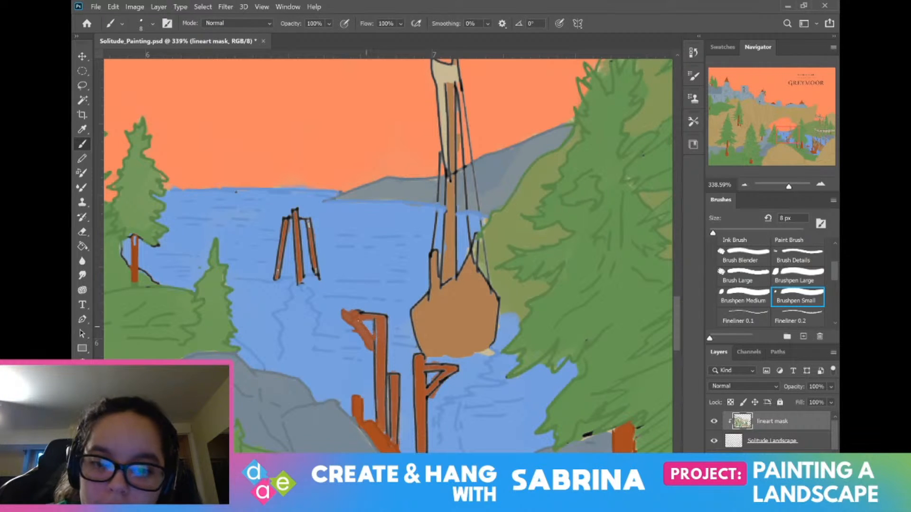
Step: Paint the new brown over the outlines of the bracketed dock posts and the three-legged piling in the water
{"action": "mouse_move", "coordinate": [359, 313]}
{"action": "left_mouse_down"}
{"action": "mouse_move", "coordinate": [386, 315]}
{"action": "mouse_move", "coordinate": [389, 431]}
{"action": "mouse_move", "coordinate": [375, 326]}
{"action": "left_mouse_up"}
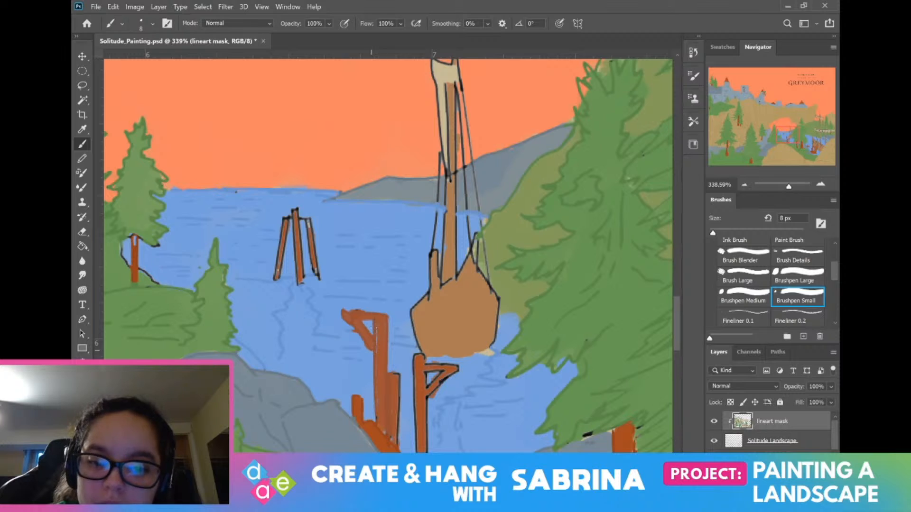
{"action": "mouse_move", "coordinate": [394, 374]}
{"action": "left_mouse_down"}
{"action": "mouse_move", "coordinate": [400, 424]}
{"action": "mouse_move", "coordinate": [418, 439]}
{"action": "left_mouse_up"}
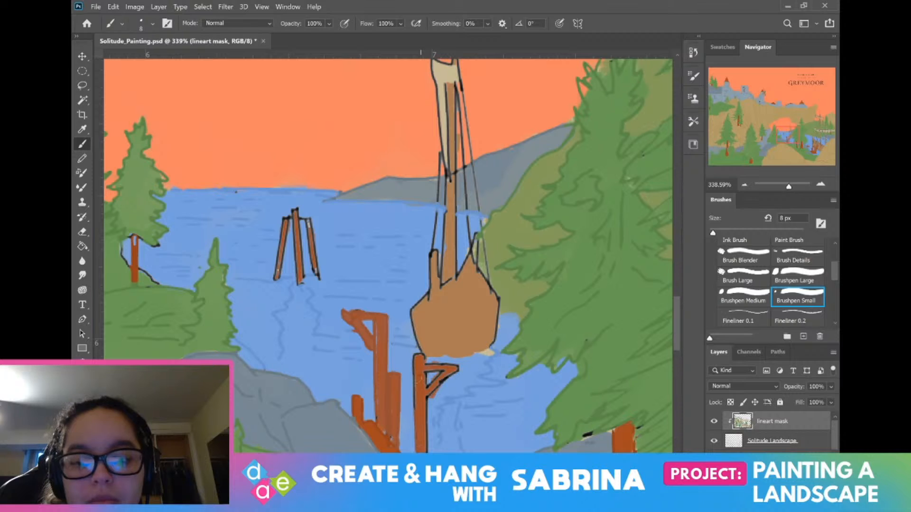
{"action": "left_click_drag", "start_coordinate": [414, 407], "coordinate": [414, 383]}
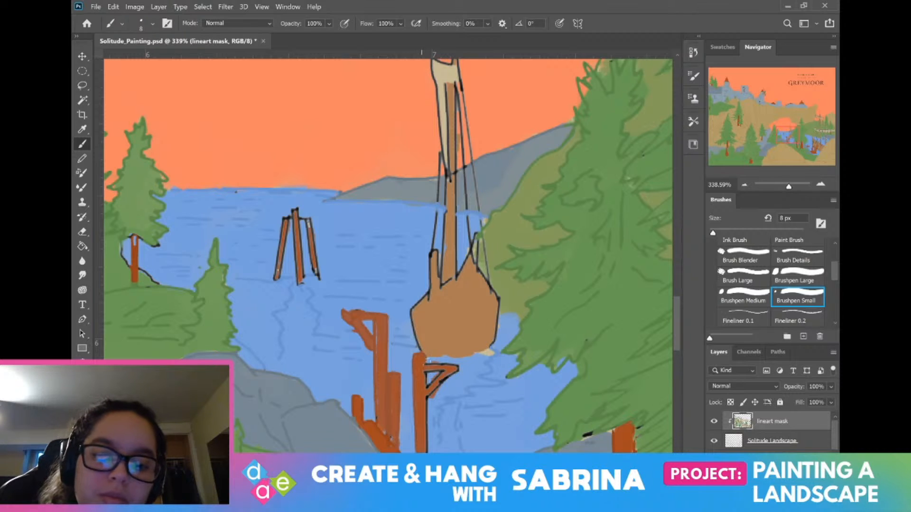
{"action": "mouse_move", "coordinate": [458, 372]}
{"action": "left_mouse_down"}
{"action": "mouse_move", "coordinate": [428, 397]}
{"action": "mouse_move", "coordinate": [441, 373]}
{"action": "mouse_move", "coordinate": [423, 375]}
{"action": "mouse_move", "coordinate": [427, 448]}
{"action": "left_mouse_up"}
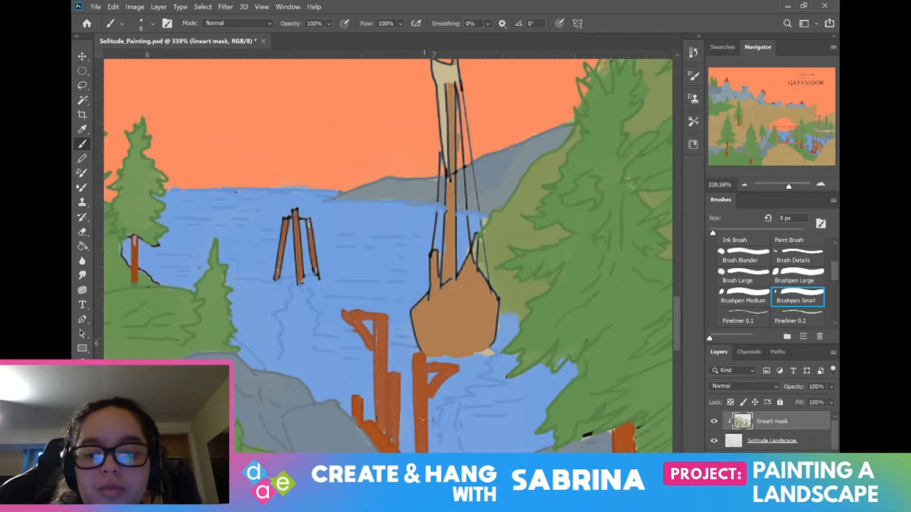
{"action": "mouse_move", "coordinate": [303, 281]}
{"action": "left_mouse_down"}
{"action": "mouse_move", "coordinate": [300, 238]}
{"action": "mouse_move", "coordinate": [295, 266]}
{"action": "left_mouse_up"}
{"action": "mouse_move", "coordinate": [293, 220]}
{"action": "left_mouse_down"}
{"action": "mouse_move", "coordinate": [295, 210]}
{"action": "mouse_move", "coordinate": [308, 220]}
{"action": "mouse_move", "coordinate": [320, 280]}
{"action": "mouse_move", "coordinate": [277, 268]}
{"action": "mouse_move", "coordinate": [283, 218]}
{"action": "left_mouse_up"}
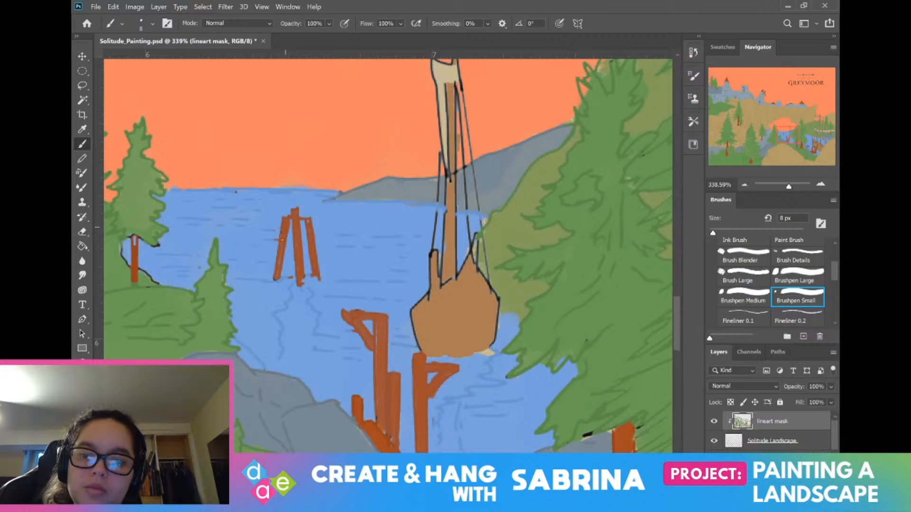
Step: Try painting the brown over the outline of the upright post on the distant castle wall, and undo the stroke
{"action": "scroll", "coordinate": [218, 222], "scroll_direction": "down", "scroll_amount": 8}
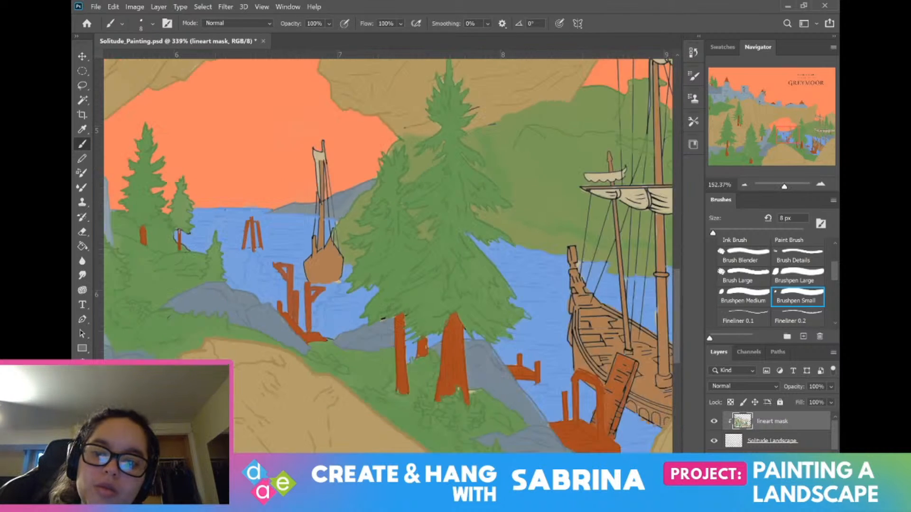
{"action": "scroll", "coordinate": [270, 232], "scroll_direction": "down", "scroll_amount": 2}
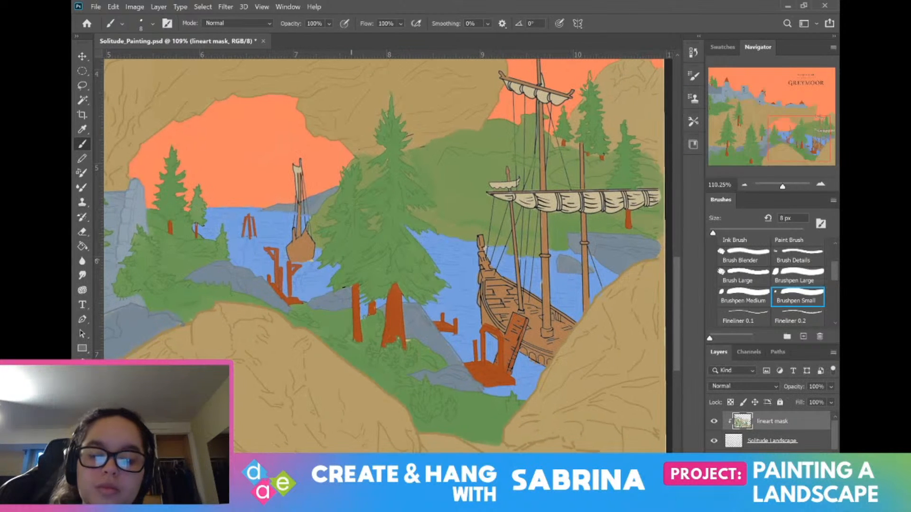
{"action": "left_click_drag", "start_coordinate": [259, 191], "coordinate": [474, 444]}
{"action": "scroll", "coordinate": [526, 243], "scroll_direction": "up", "scroll_amount": 12}
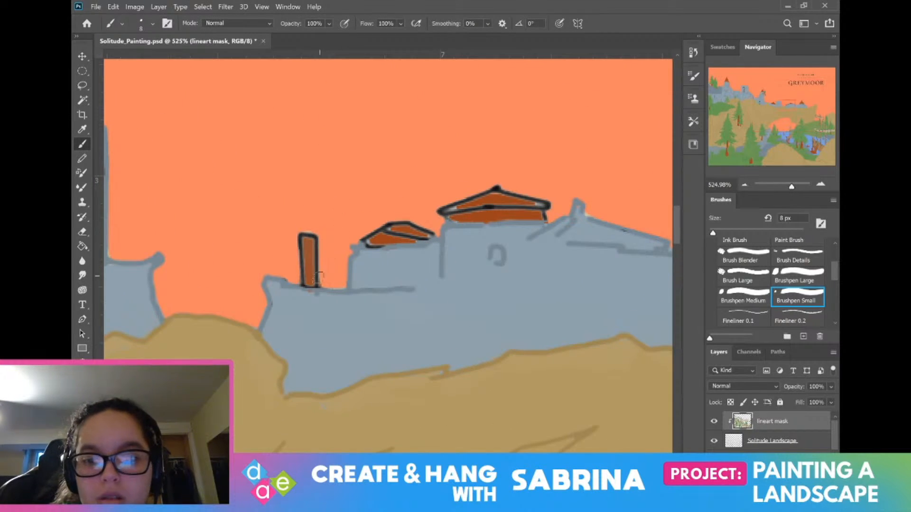
{"action": "mouse_move", "coordinate": [317, 280]}
{"action": "left_mouse_down"}
{"action": "mouse_move", "coordinate": [313, 230]}
{"action": "mouse_move", "coordinate": [297, 237]}
{"action": "mouse_move", "coordinate": [299, 286]}
{"action": "left_mouse_up"}
{"action": "key", "text": "ctrl+z"}
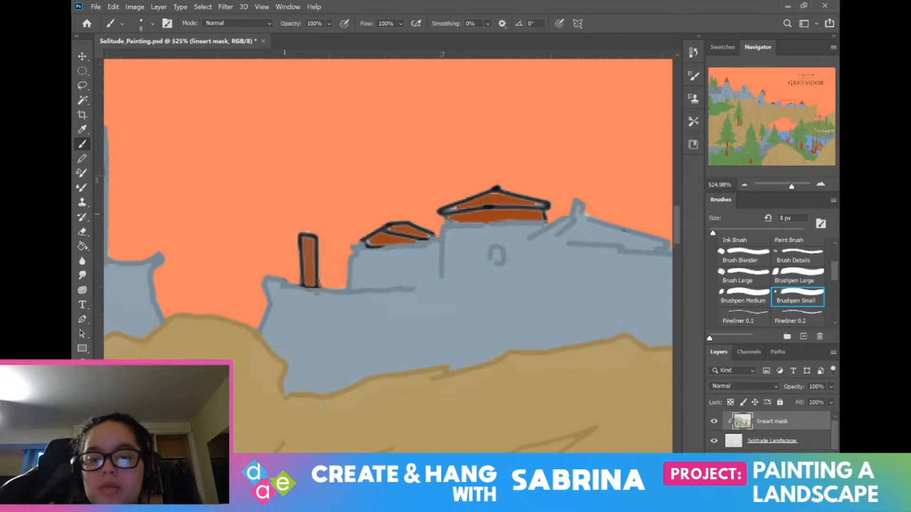
Step: Make the brush colour a slightly darker brown and paint it over the outlines of the upright post and two low roofs on the distant castle wall
{"action": "left_click", "coordinate": [79, 417]}
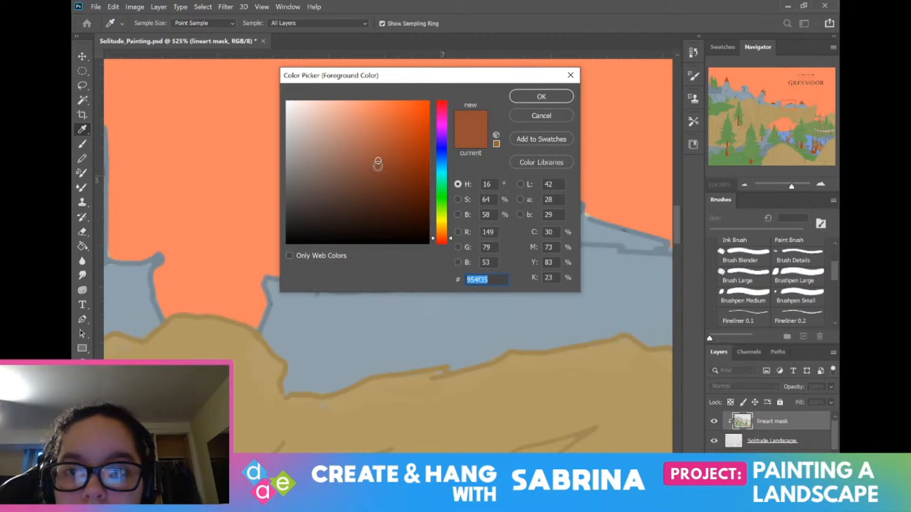
{"action": "left_click", "coordinate": [378, 167]}
{"action": "left_click", "coordinate": [528, 97]}
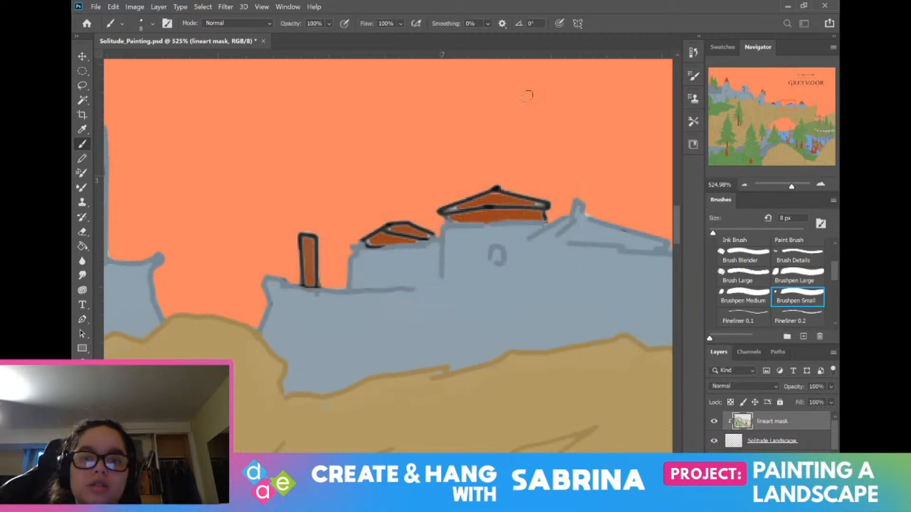
{"action": "mouse_move", "coordinate": [300, 285]}
{"action": "left_mouse_down"}
{"action": "mouse_move", "coordinate": [299, 248]}
{"action": "mouse_move", "coordinate": [315, 236]}
{"action": "mouse_move", "coordinate": [305, 231]}
{"action": "mouse_move", "coordinate": [316, 287]}
{"action": "left_mouse_up"}
{"action": "mouse_move", "coordinate": [366, 237]}
{"action": "left_mouse_down"}
{"action": "mouse_move", "coordinate": [399, 219]}
{"action": "mouse_move", "coordinate": [421, 230]}
{"action": "mouse_move", "coordinate": [414, 238]}
{"action": "mouse_move", "coordinate": [381, 230]}
{"action": "mouse_move", "coordinate": [366, 243]}
{"action": "left_mouse_up"}
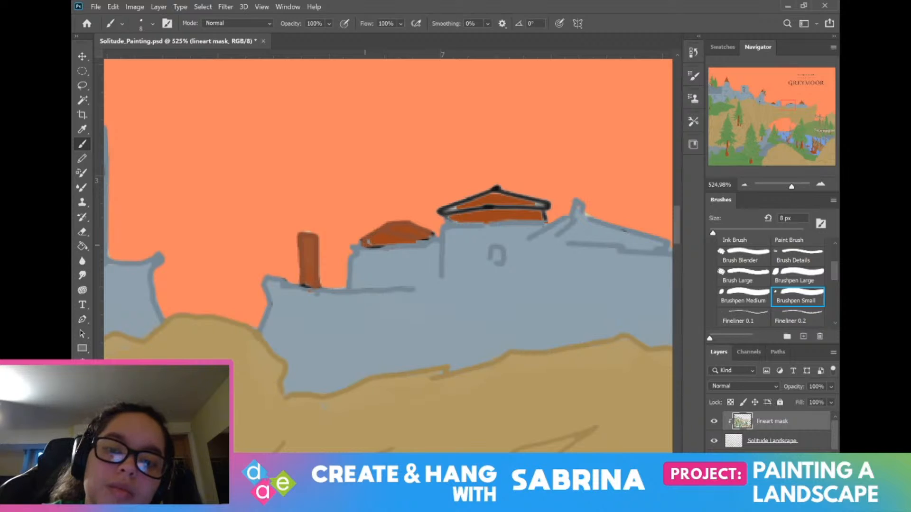
{"action": "mouse_move", "coordinate": [438, 212]}
{"action": "left_mouse_down"}
{"action": "mouse_move", "coordinate": [462, 198]}
{"action": "mouse_move", "coordinate": [449, 213]}
{"action": "mouse_move", "coordinate": [510, 193]}
{"action": "mouse_move", "coordinate": [537, 205]}
{"action": "mouse_move", "coordinate": [449, 211]}
{"action": "mouse_move", "coordinate": [458, 209]}
{"action": "left_mouse_up"}
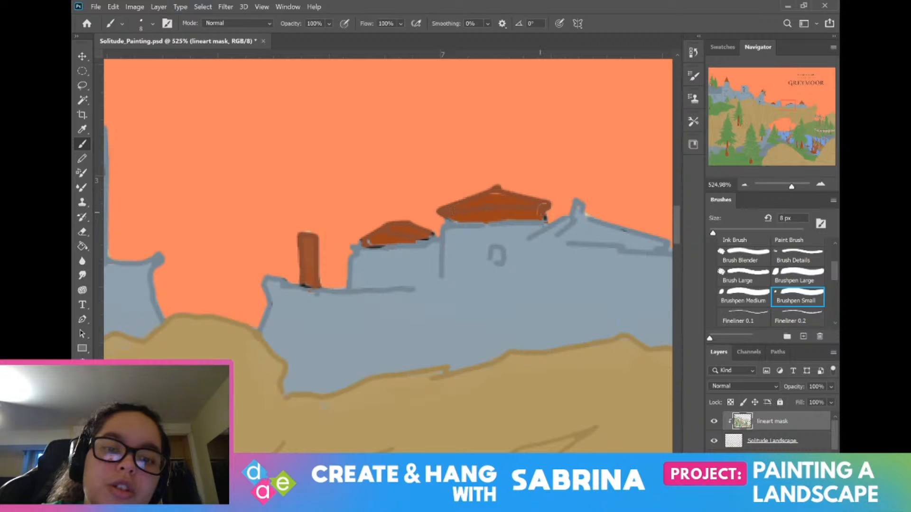
Step: Look over the distant castle, the dome, the ships and the rest of the painting for lineart that is still black
{"action": "scroll", "coordinate": [240, 209], "scroll_direction": "down", "scroll_amount": 1}
{"action": "scroll", "coordinate": [239, 209], "scroll_direction": "down", "scroll_amount": 10}
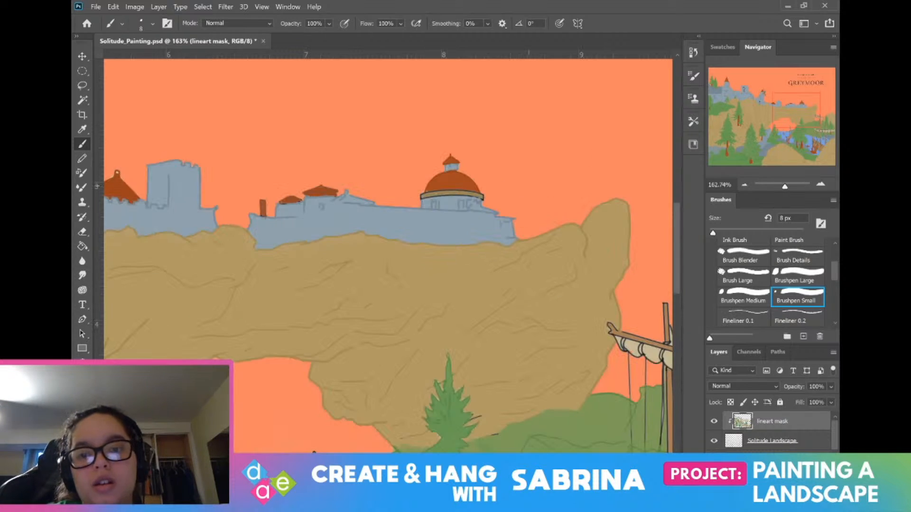
{"action": "mouse_move", "coordinate": [496, 201]}
{"action": "left_mouse_down"}
{"action": "mouse_move", "coordinate": [529, 186]}
{"action": "mouse_move", "coordinate": [634, 231]}
{"action": "left_mouse_up"}
{"action": "scroll", "coordinate": [530, 186], "scroll_direction": "down", "scroll_amount": 2}
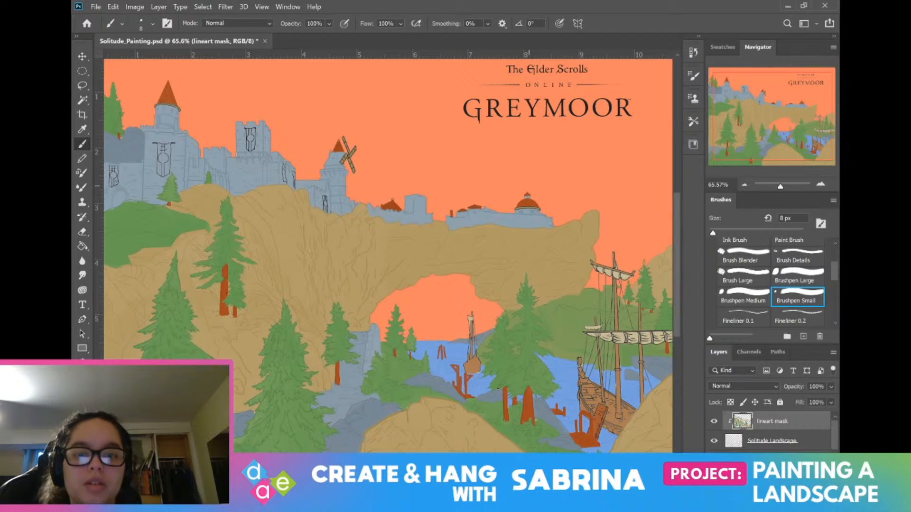
{"action": "mouse_move", "coordinate": [530, 186]}
{"action": "left_mouse_down"}
{"action": "mouse_move", "coordinate": [539, 186]}
{"action": "mouse_move", "coordinate": [541, 213]}
{"action": "mouse_move", "coordinate": [561, 186]}
{"action": "mouse_move", "coordinate": [372, 111]}
{"action": "left_mouse_up"}
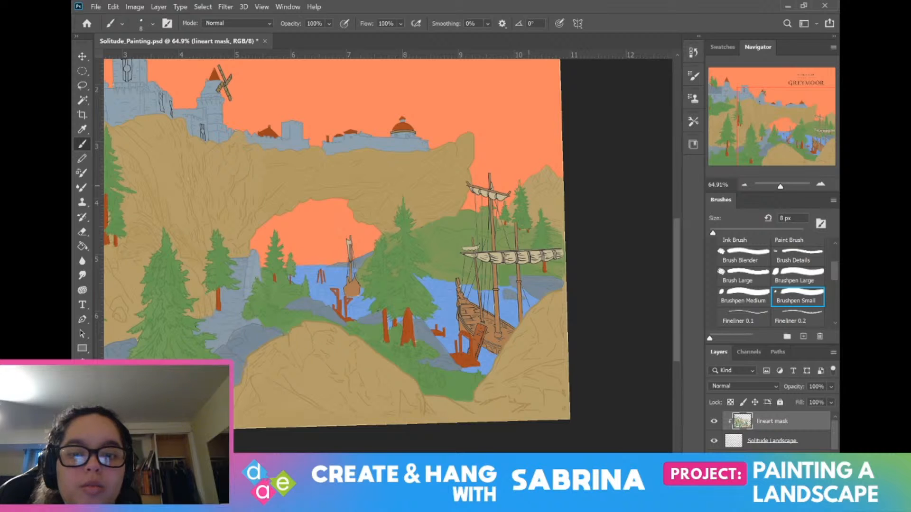
{"action": "left_click_drag", "start_coordinate": [528, 185], "coordinate": [610, 217]}
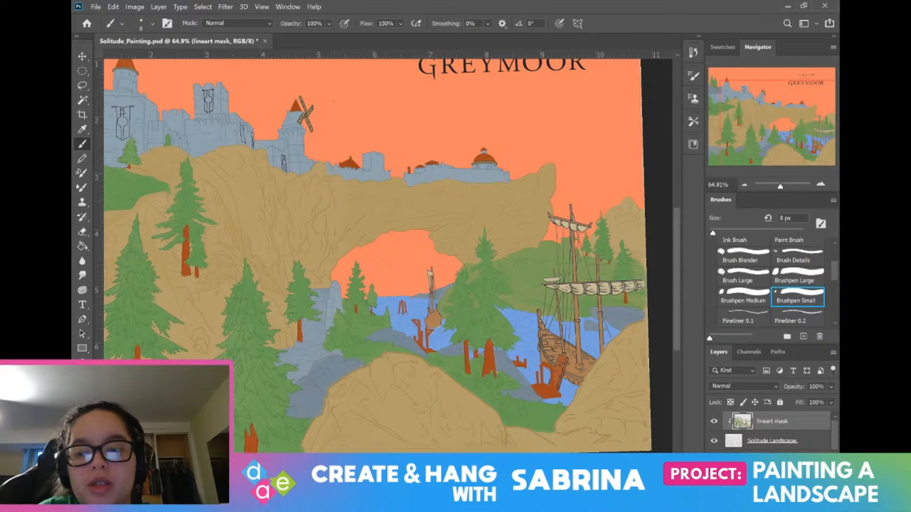
{"action": "left_click", "coordinate": [86, 417]}
{"action": "key", "text": "Return"}
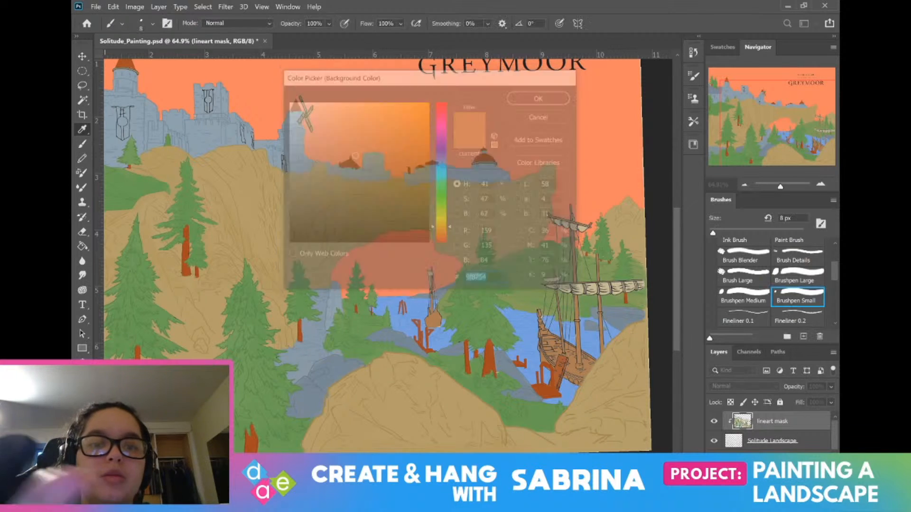
{"action": "key", "text": "b"}
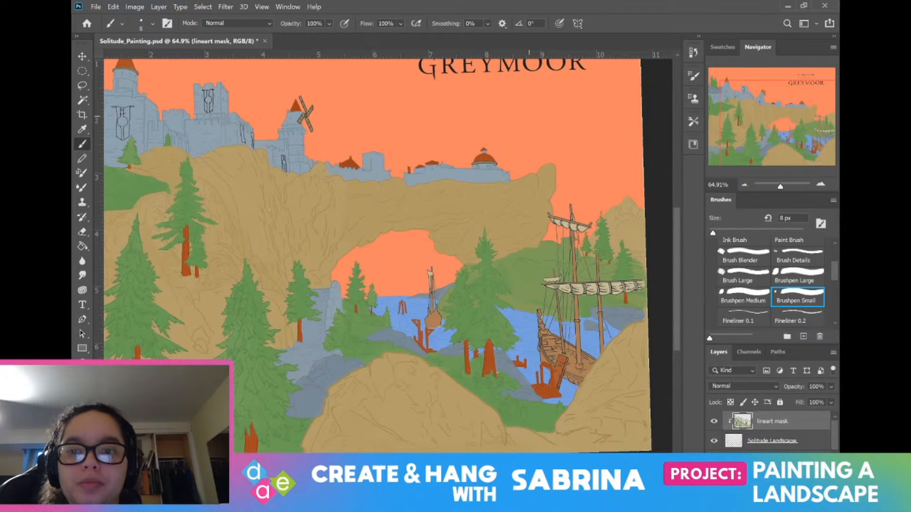